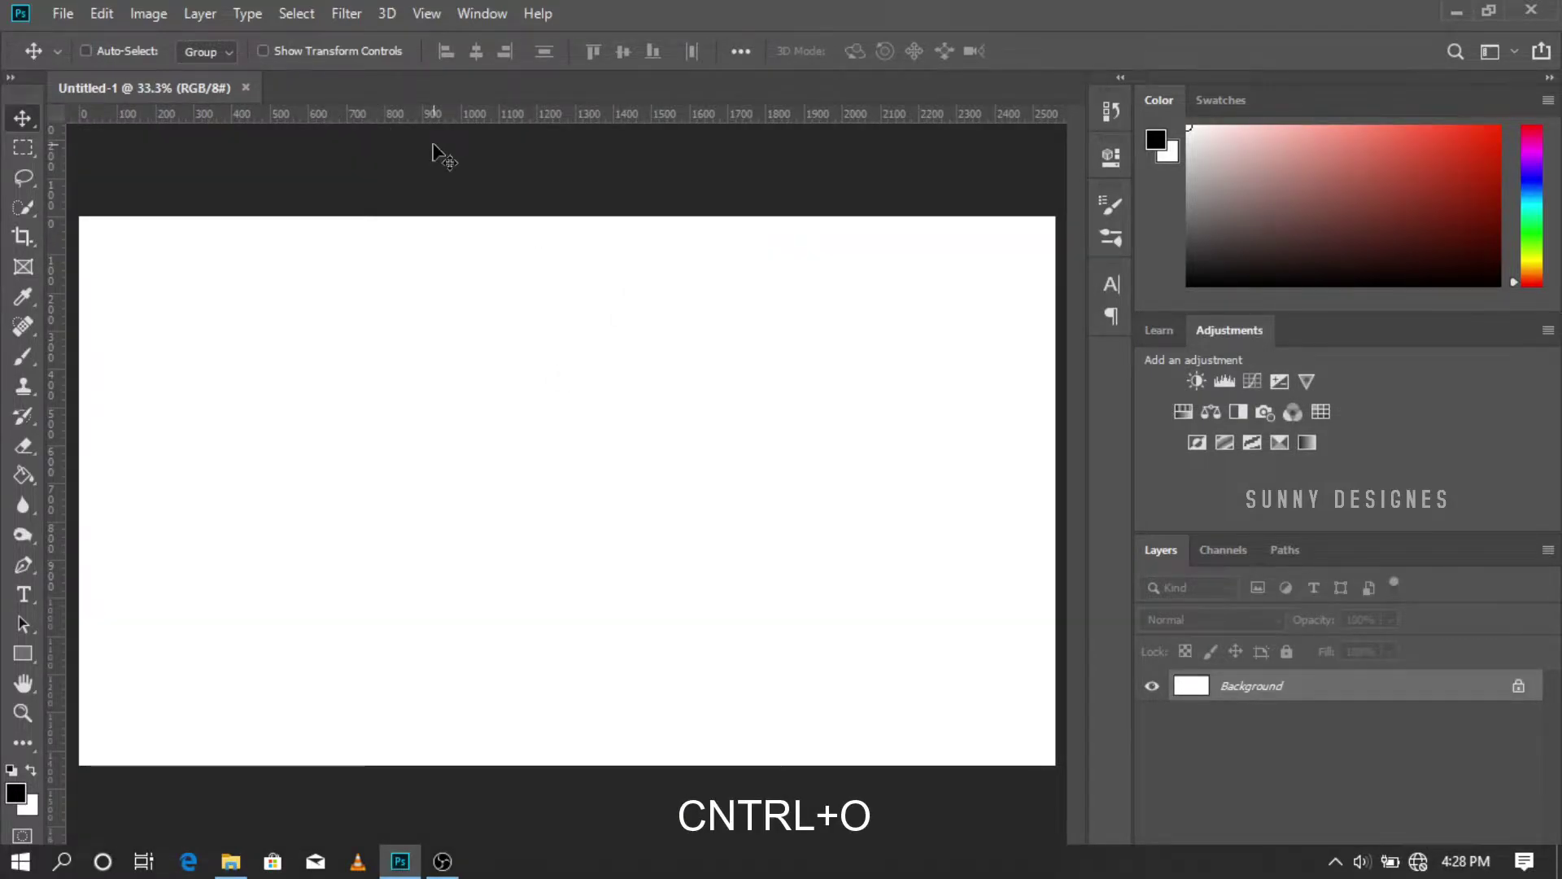
# Step: Open the banner size-template JPG and copy it onto the Untitled-1 canvas as a new layer
pyautogui.hotkey('ctrl', 'o')
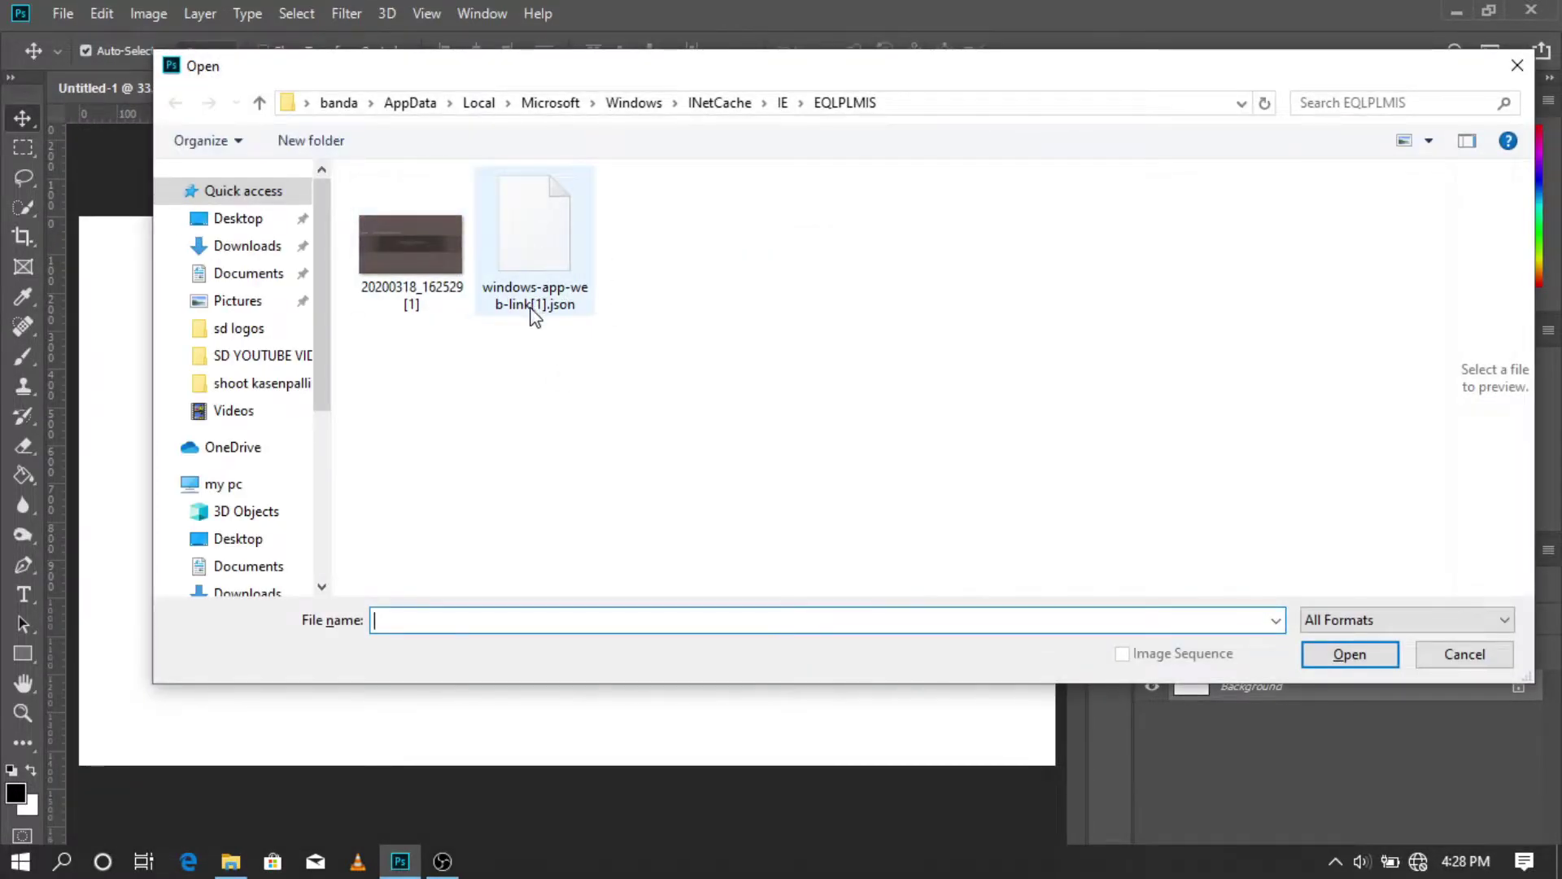
pyautogui.doubleClick(412, 243)
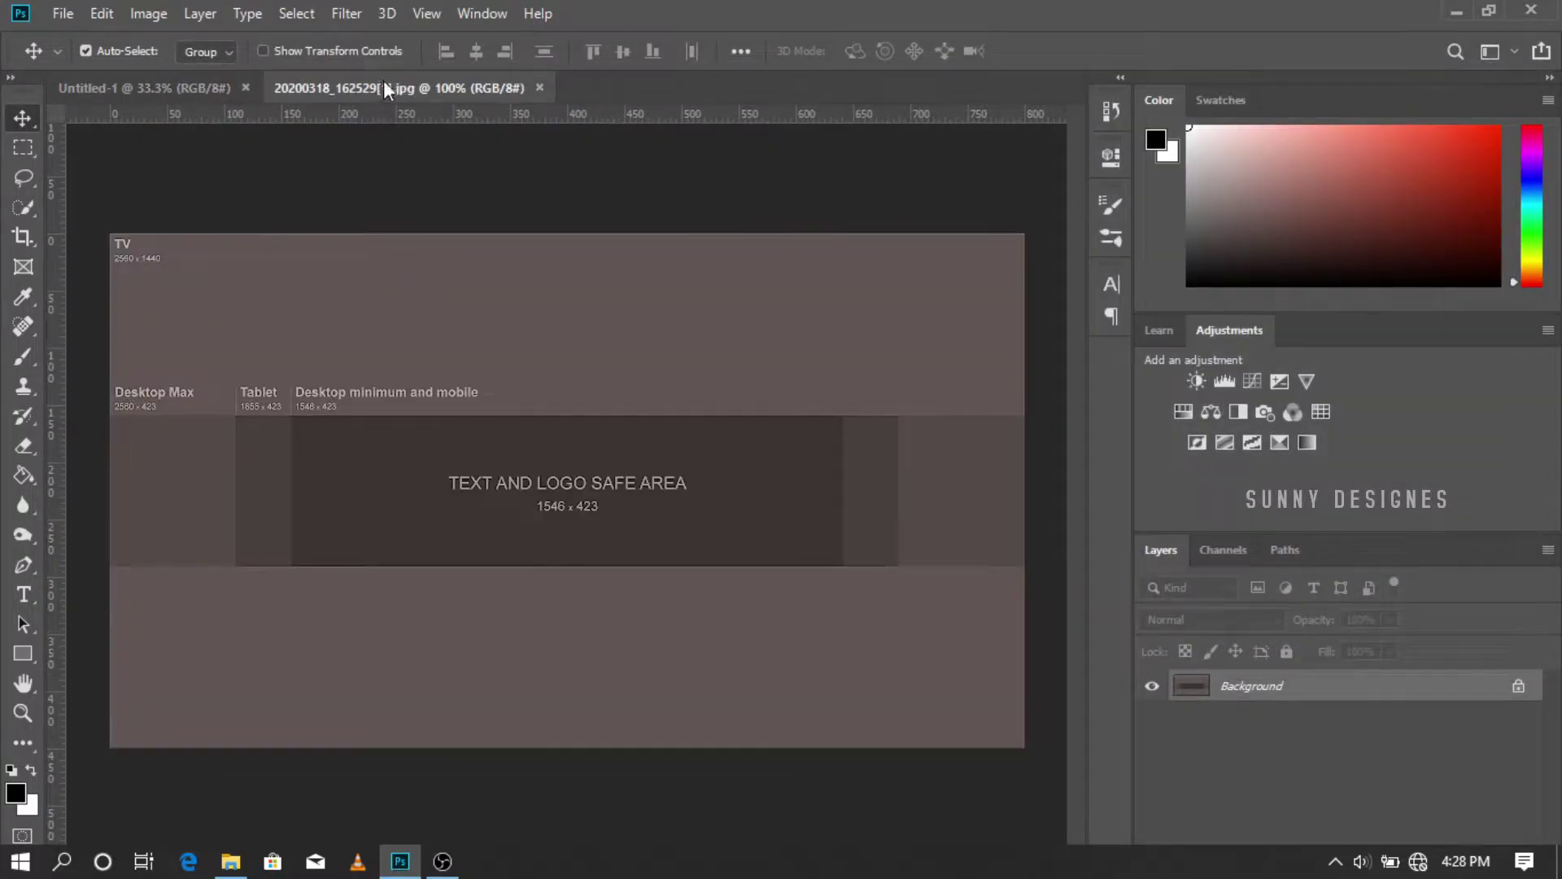
pyautogui.moveTo(384, 82); pyautogui.dragTo(1031, 110)
pyautogui.moveTo(500, 92); pyautogui.dragTo(984, 114)
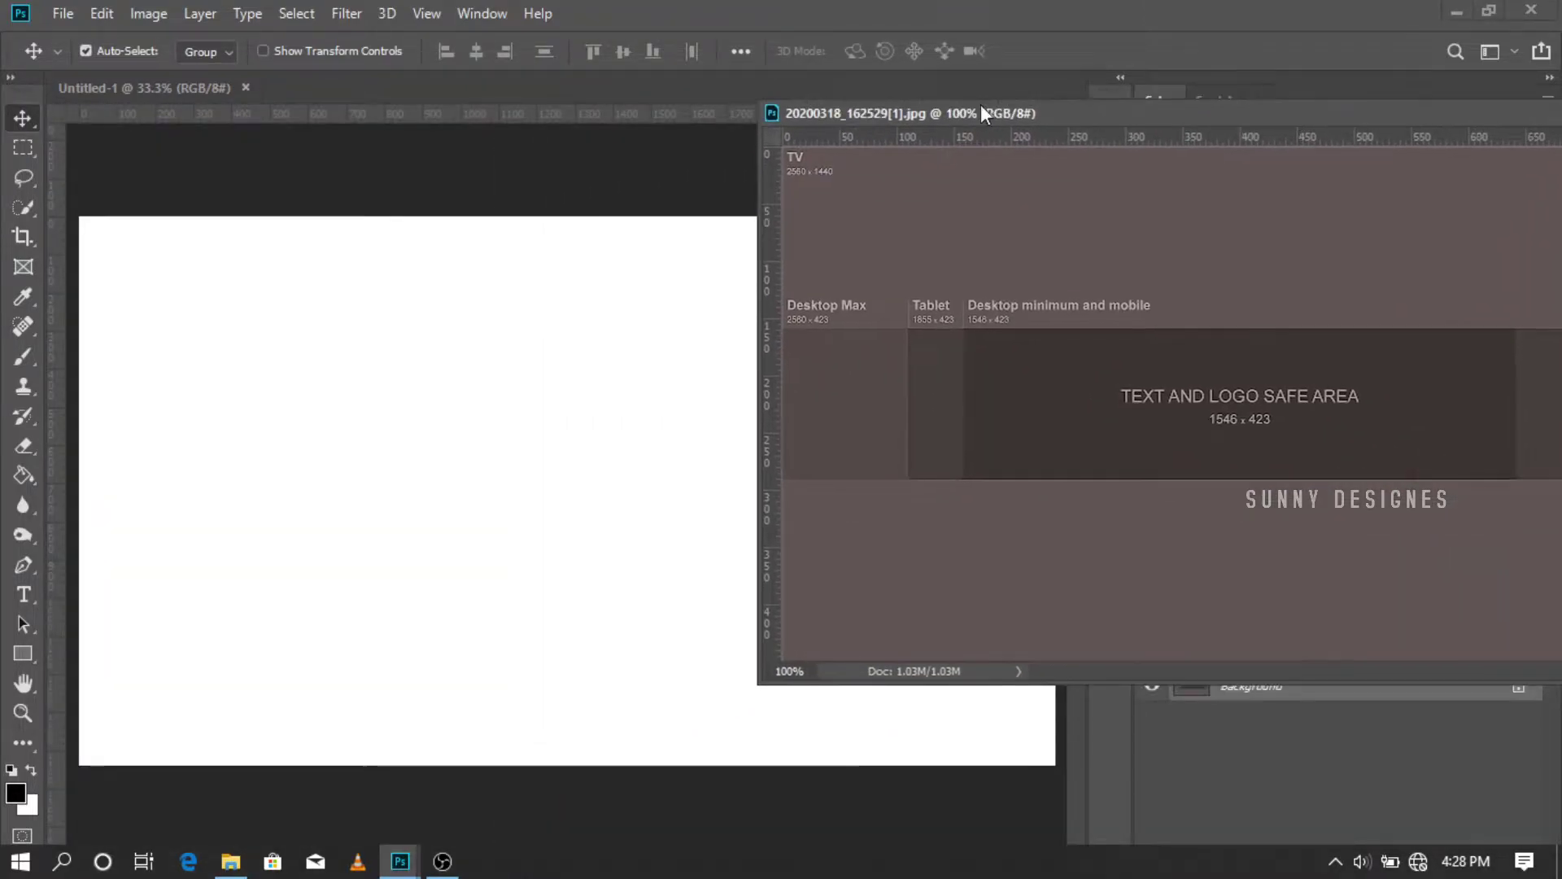
pyautogui.press('ctrl')
pyautogui.moveTo(1131, 454); pyautogui.dragTo(509, 469)
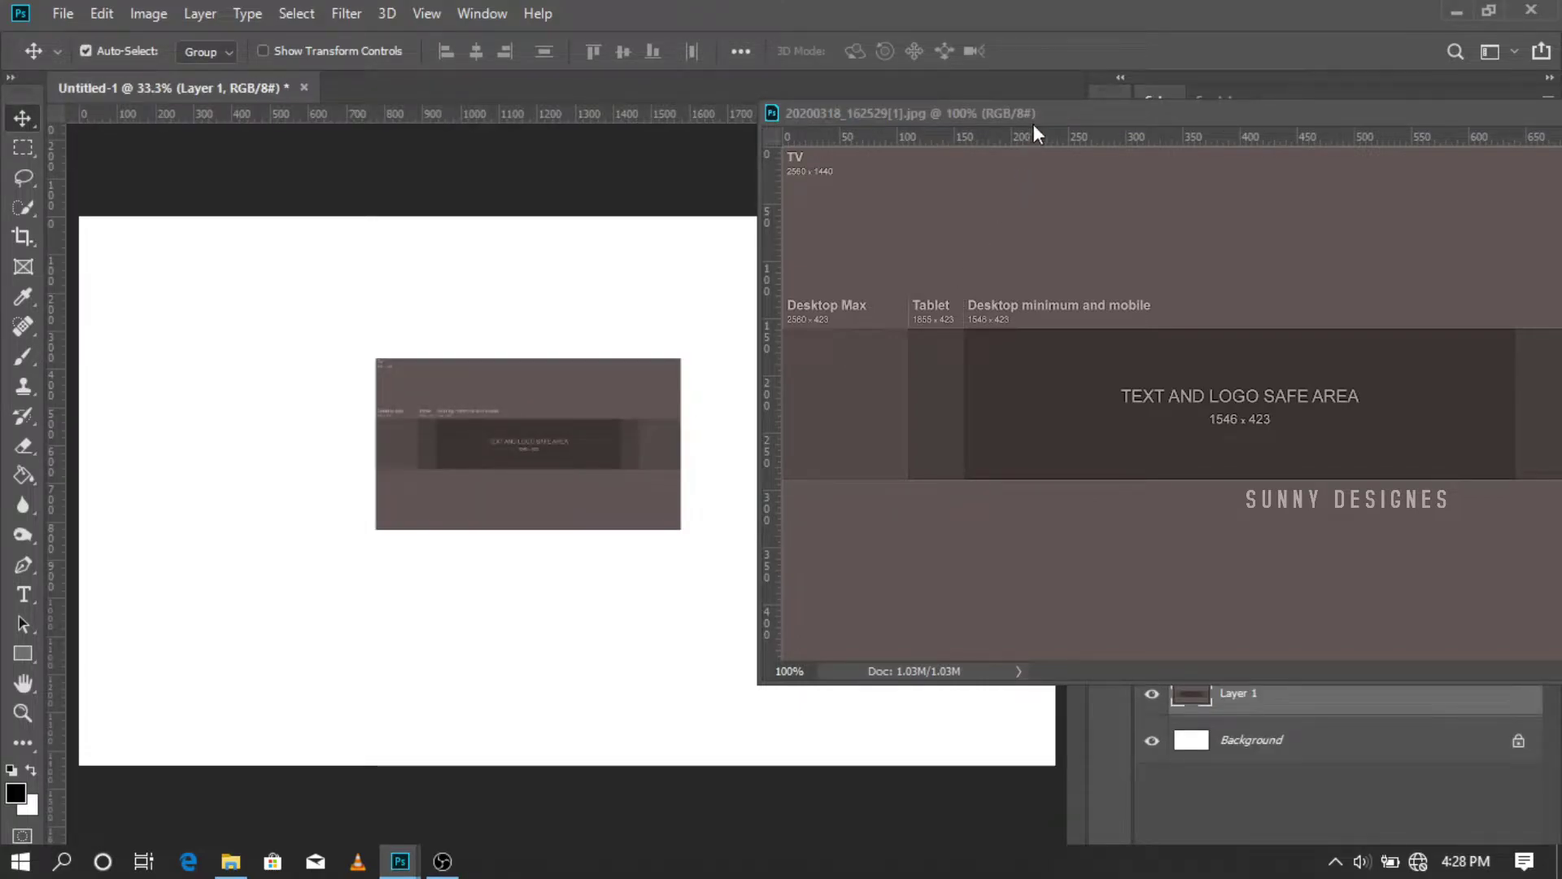
pyautogui.moveTo(930, 116); pyautogui.dragTo(693, 140)
pyautogui.click(1433, 139)
pyautogui.moveTo(585, 433); pyautogui.dragTo(319, 334)
# Step: Scale the template layer up to about 320% so it spans the whole canvas
pyautogui.press('ctrl')
pyautogui.hotkey('ctrl', 't')
pyautogui.moveTo(383, 386); pyautogui.dragTo(1035, 782)
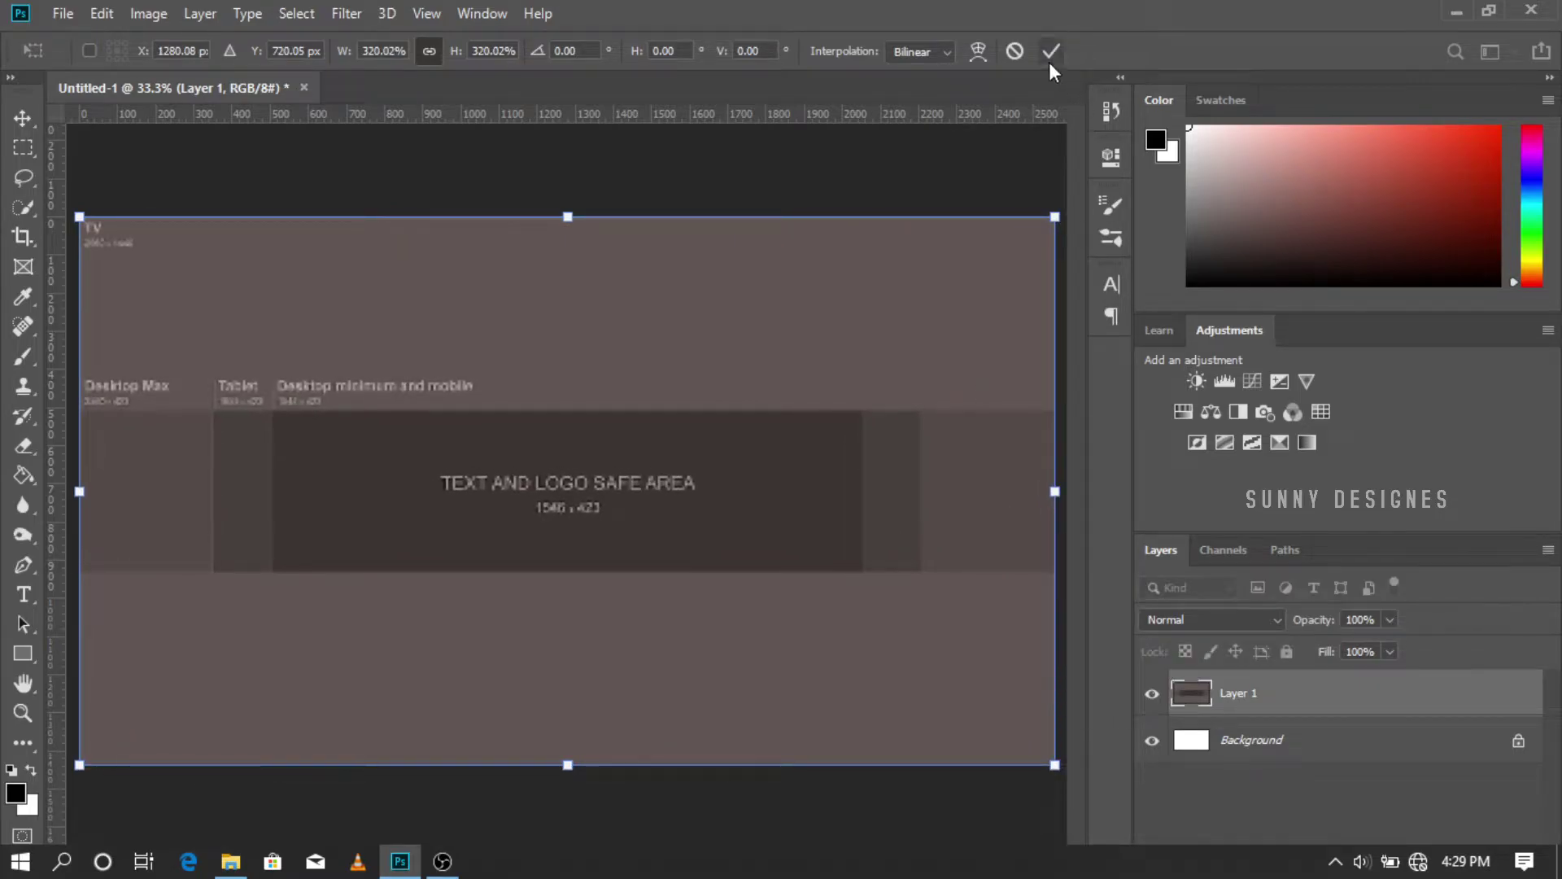
pyautogui.click(1051, 51)
# Step: Show the rulers and add safe-area guides at about 350, 500 and 2050 px plus one along the top
pyautogui.click(426, 14)
pyautogui.click(509, 452)
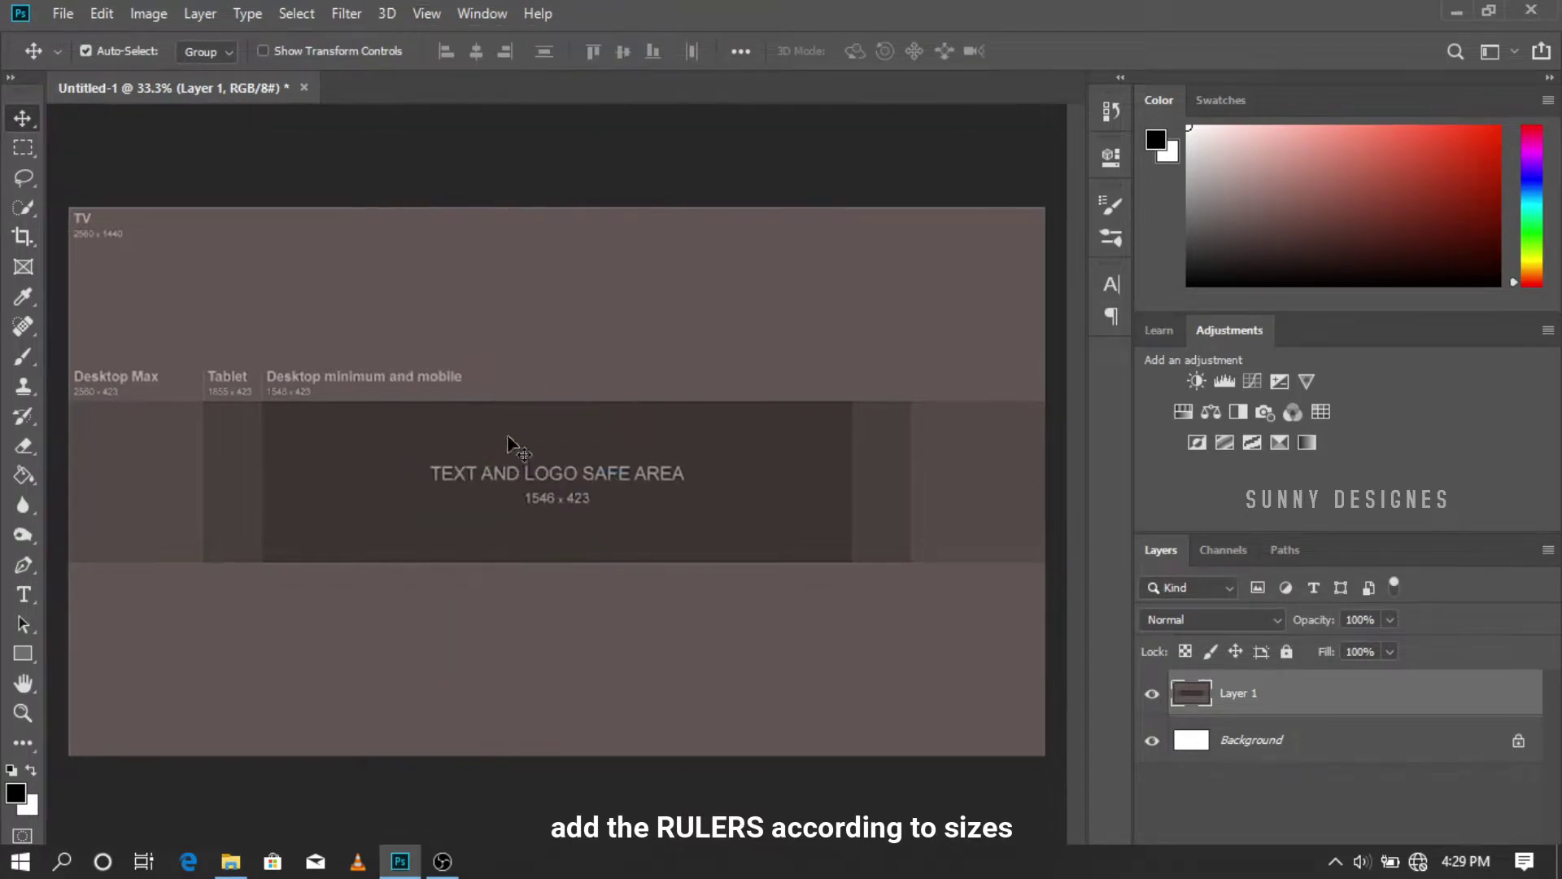
pyautogui.click(426, 14)
pyautogui.click(464, 453)
pyautogui.moveTo(57, 378); pyautogui.dragTo(272, 388)
pyautogui.moveTo(57, 370); pyautogui.dragTo(863, 361)
pyautogui.moveTo(57, 407); pyautogui.dragTo(919, 427)
pyautogui.moveTo(391, 114); pyautogui.dragTo(460, 572)
# Step: Add a new layer, fill it solid black with the Paint Bucket, and shift the hue toward cyan
pyautogui.click(1491, 829)
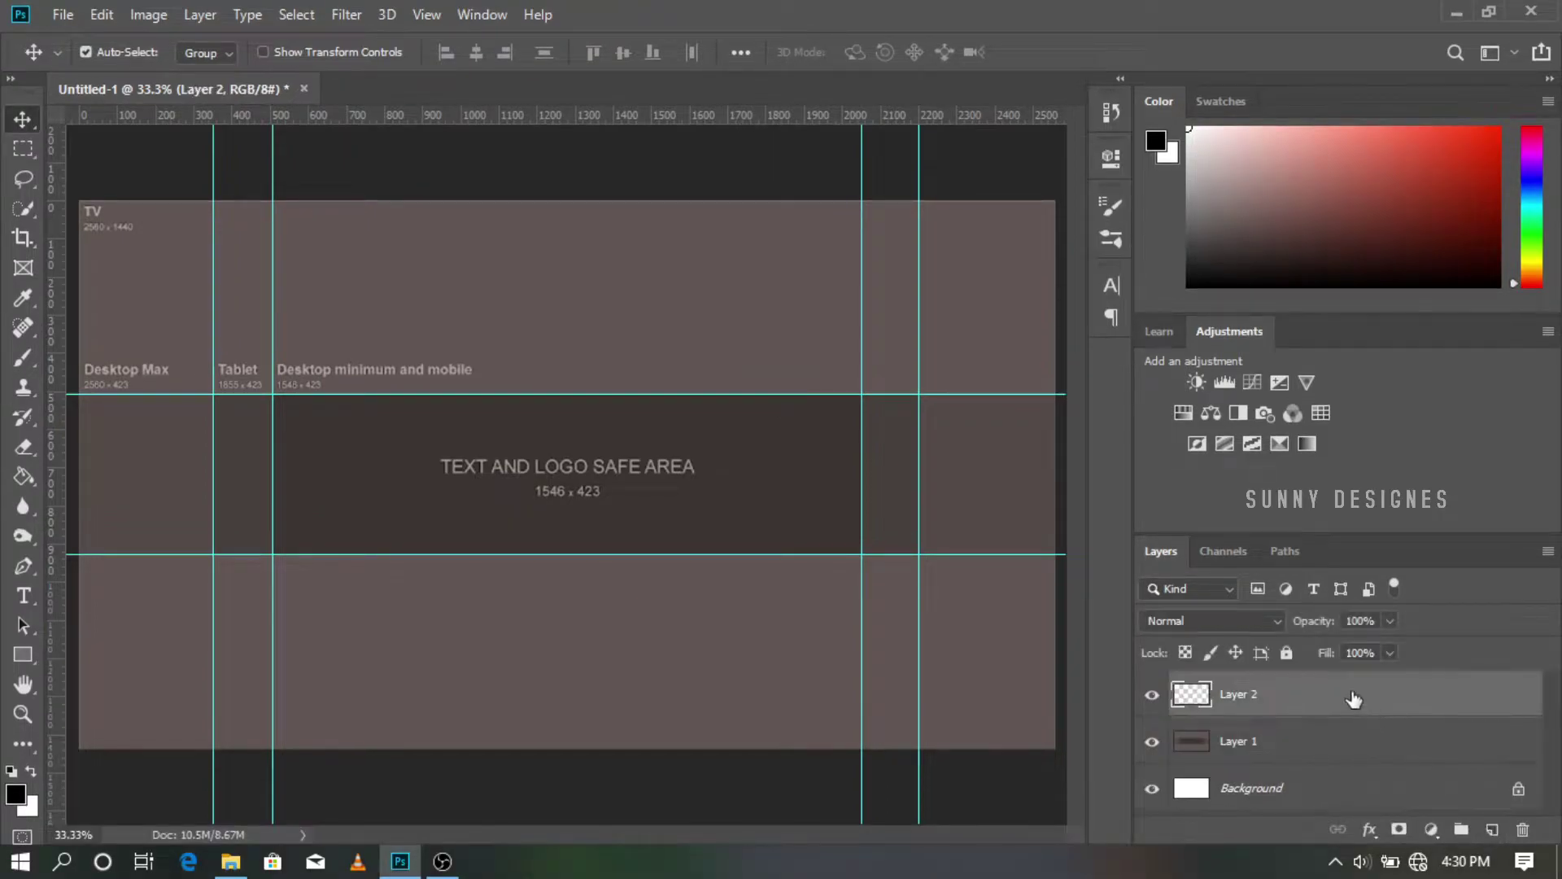
pyautogui.click(15, 481)
pyautogui.click(495, 498)
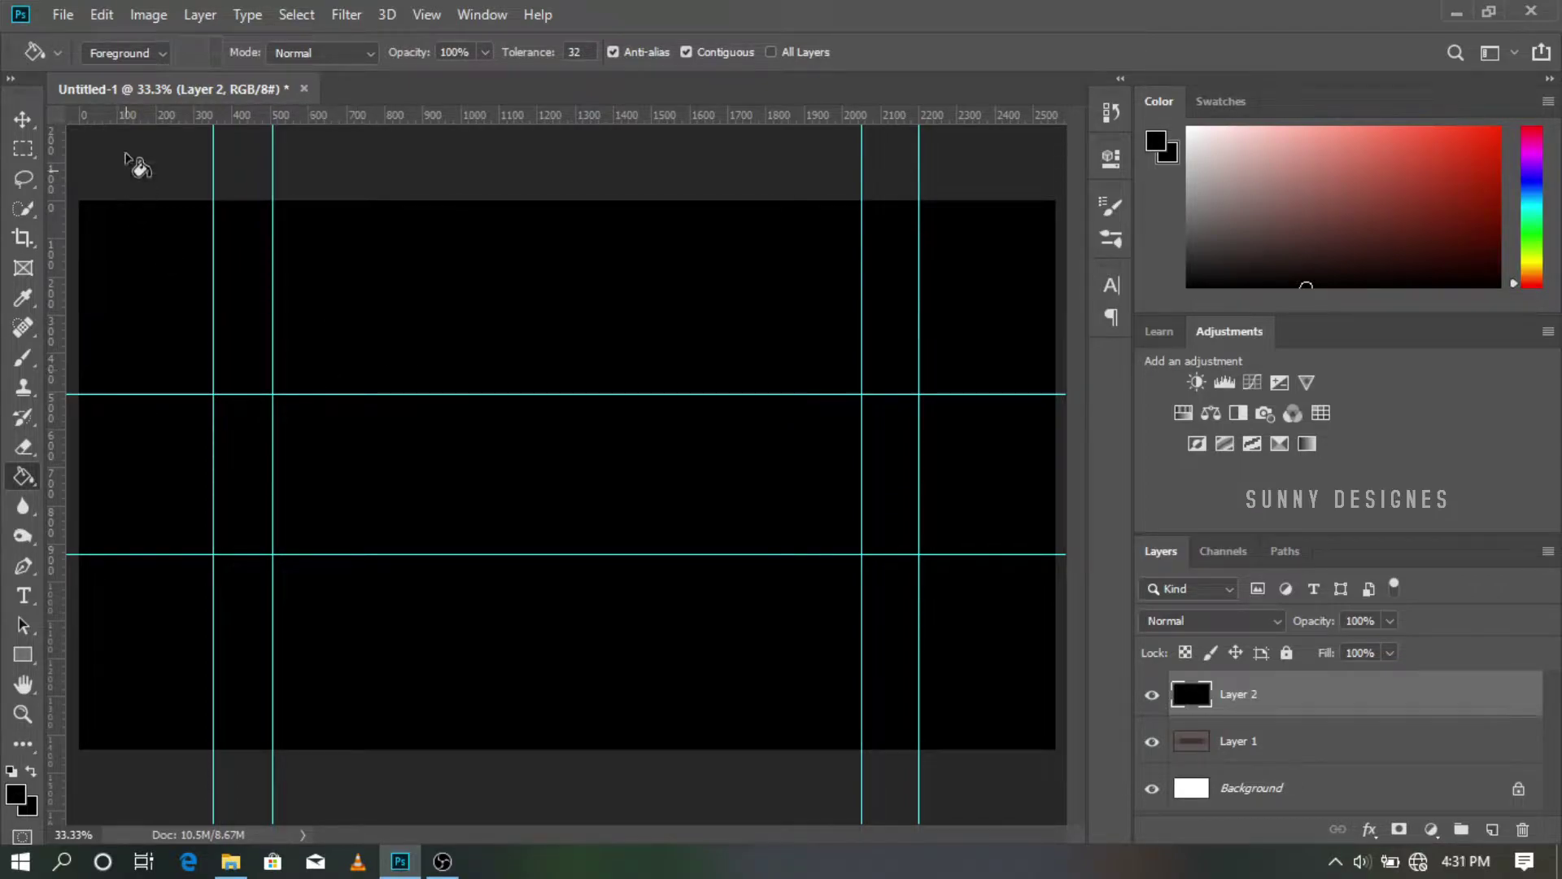
pyautogui.moveTo(1533, 200)
pyautogui.mouseDown()
pyautogui.moveTo(1533, 185)
pyautogui.moveTo(1535, 213)
pyautogui.mouseUp()
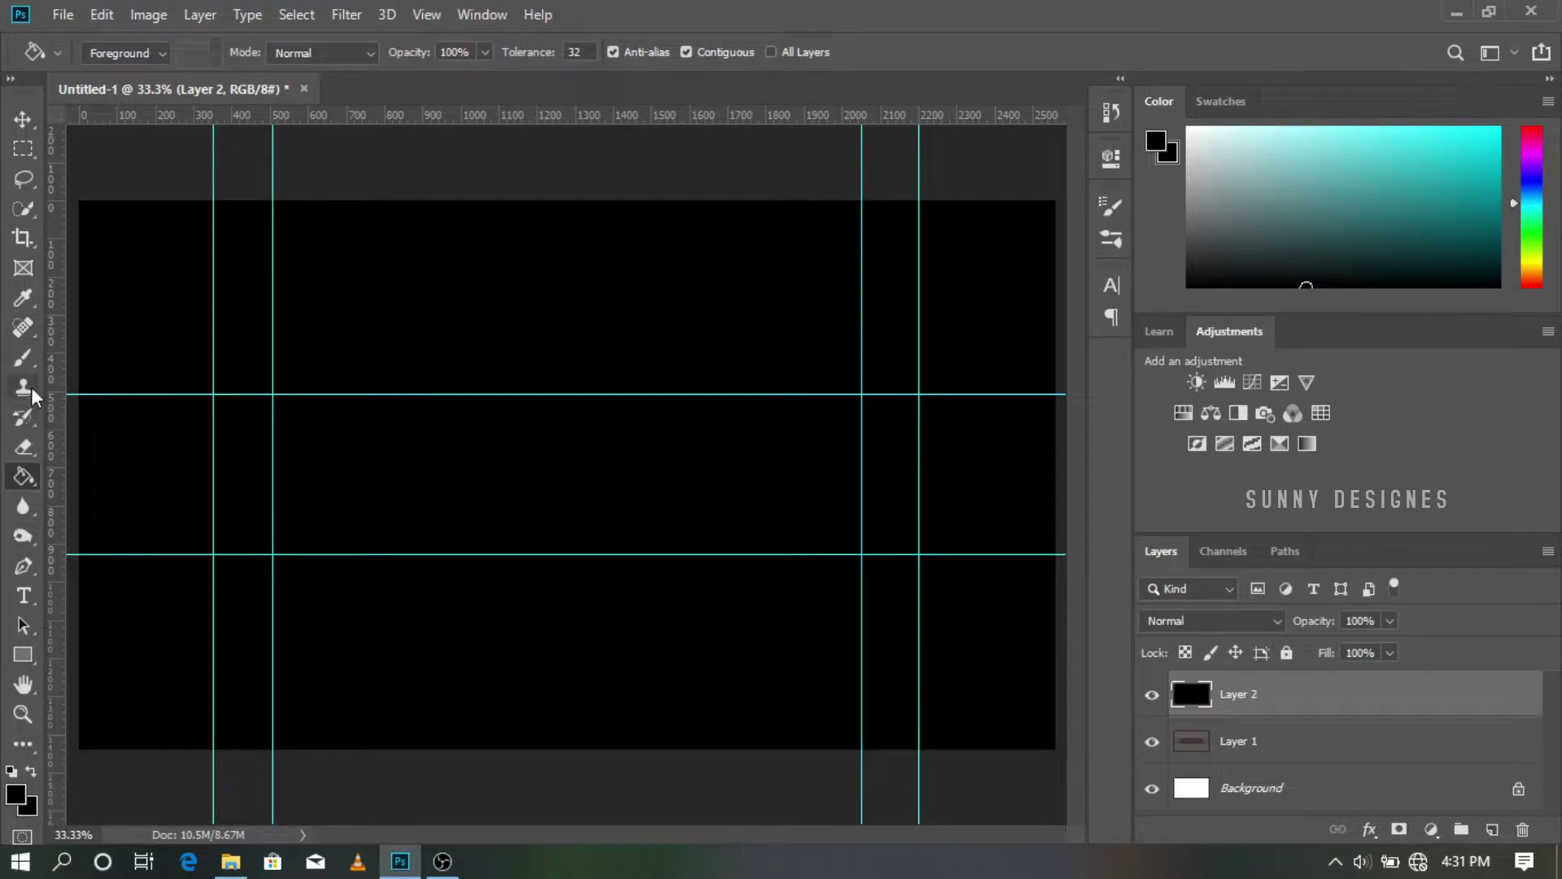
# Step: Set the Brush tool to a soft 1102 px size
pyautogui.click(26, 358)
pyautogui.rightClick(476, 468)
pyautogui.write('1102')
pyautogui.press('Return')
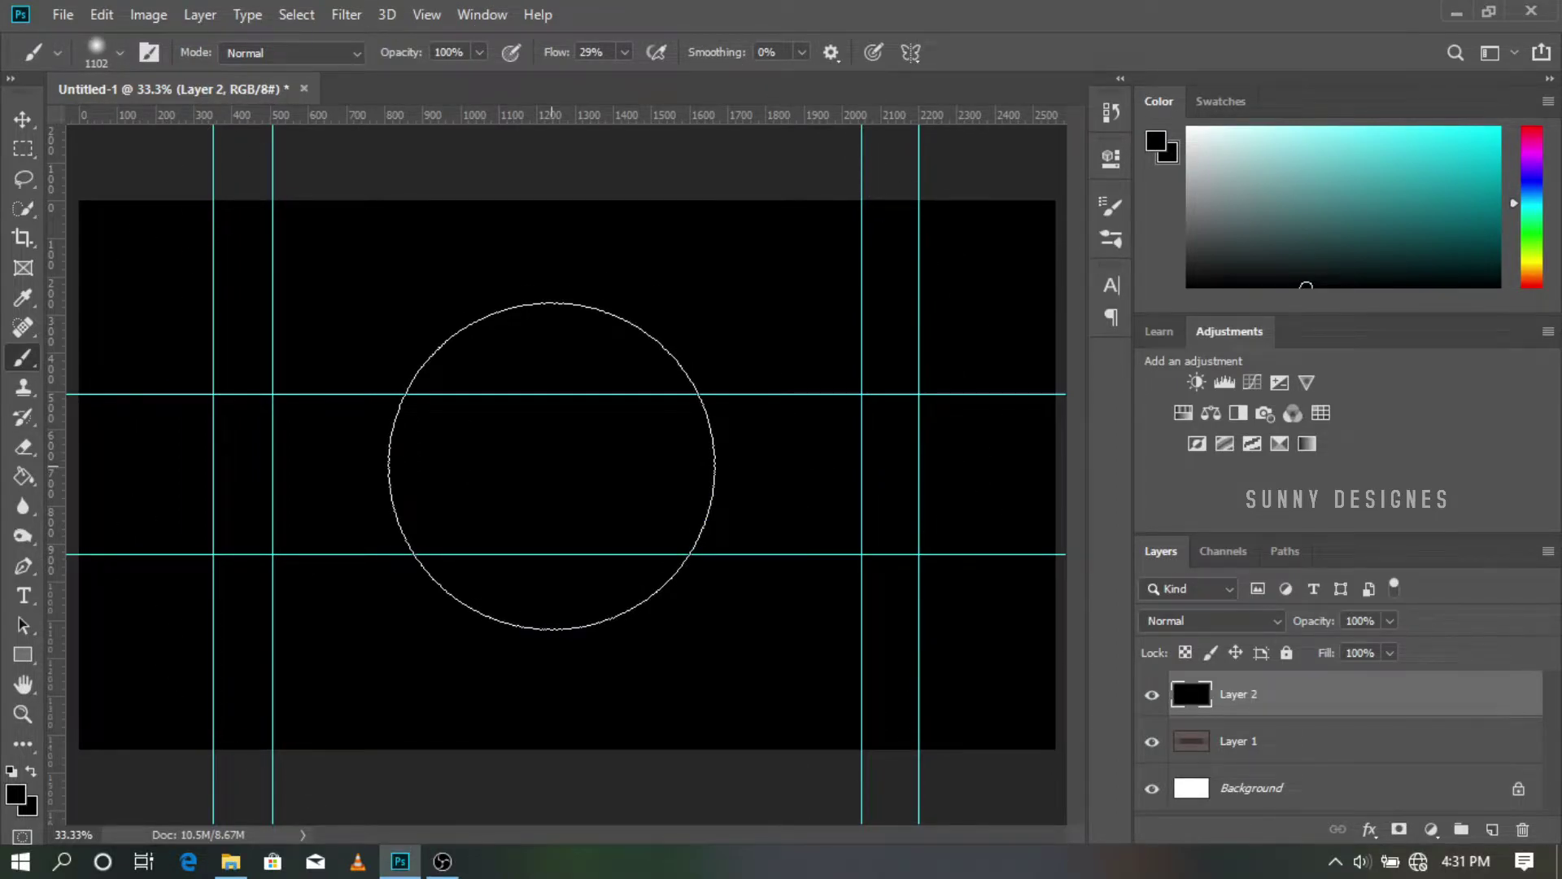
# Step: On a new layer, paint a soft teal glow at the canvas centre, then bring up the Open dialog
pyautogui.click(1493, 829)
pyautogui.click(31, 771)
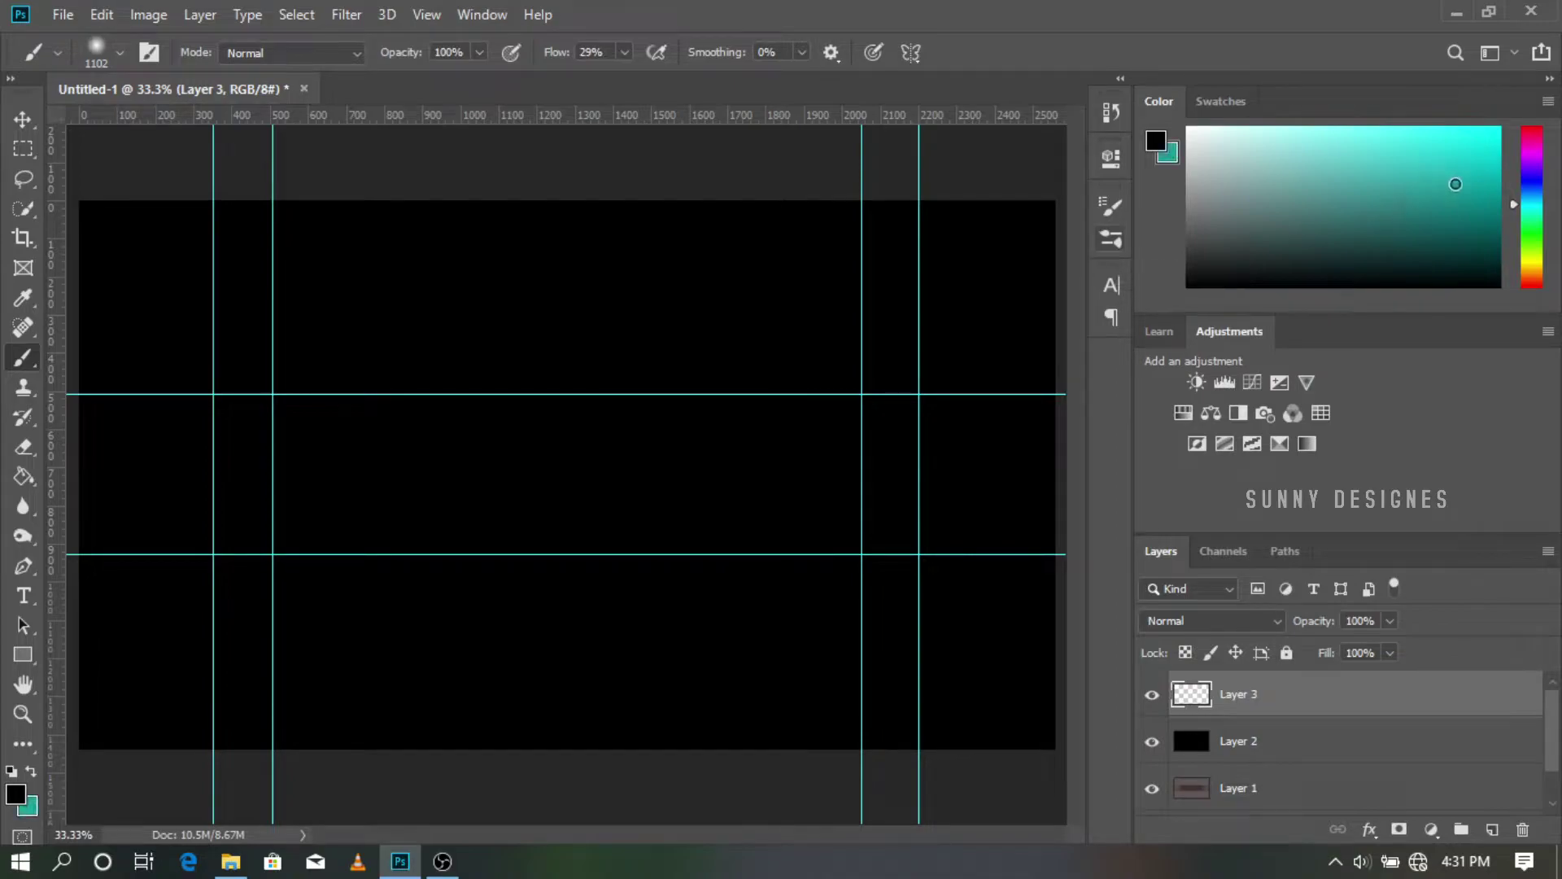
pyautogui.press('x')
pyautogui.click(563, 478)
pyautogui.hotkey('ctrl', 'z')
pyautogui.hotkey('ctrl', 'z')
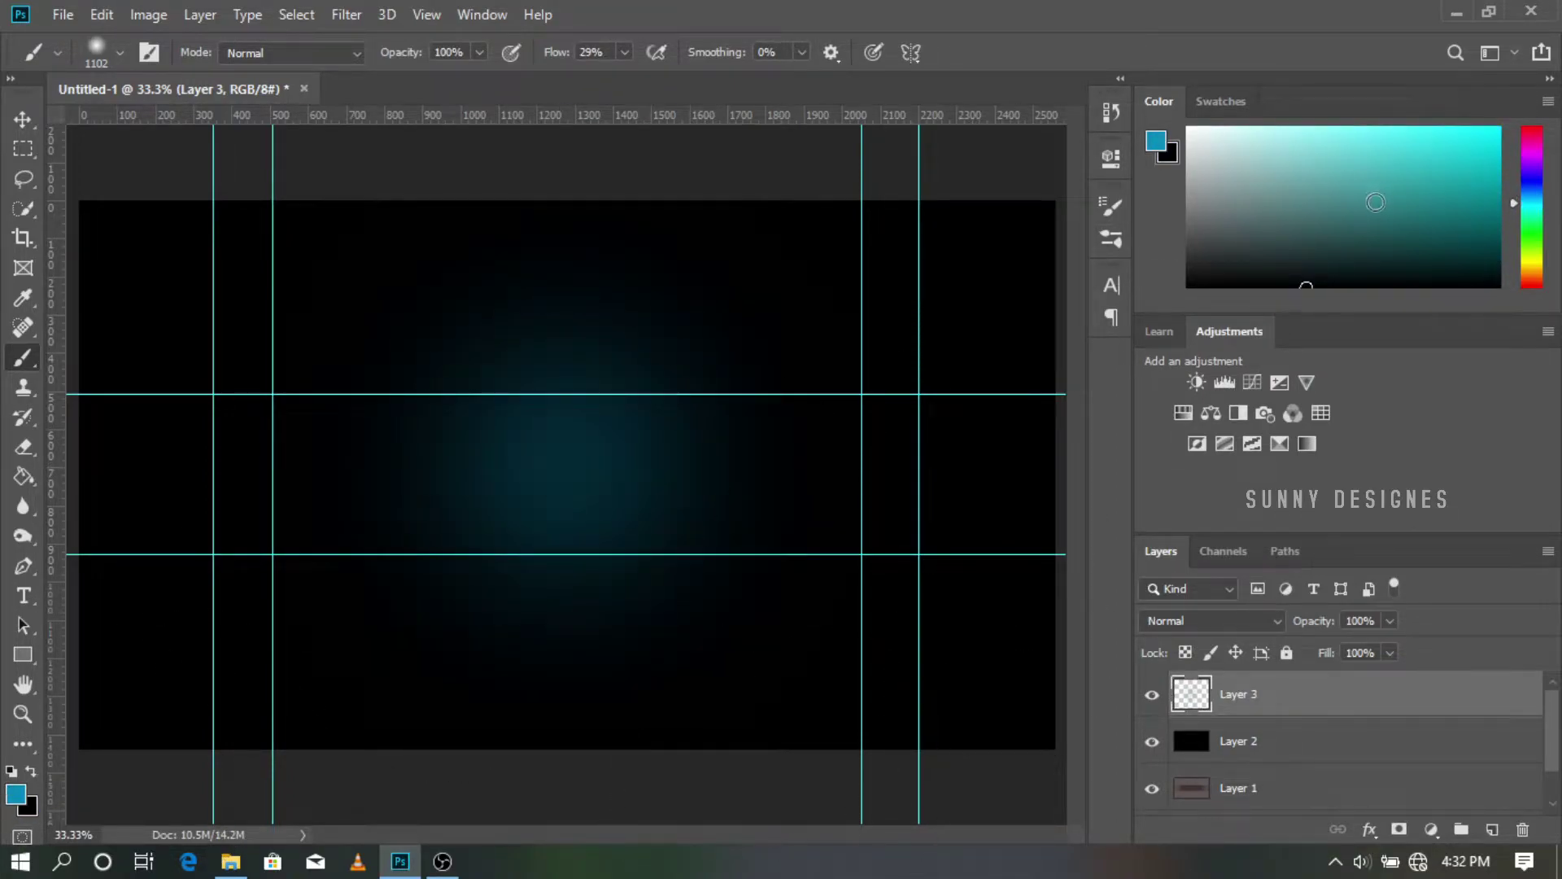
pyautogui.hotkey('ctrl', 'o')
pyautogui.scroll(-3, 245, 407)
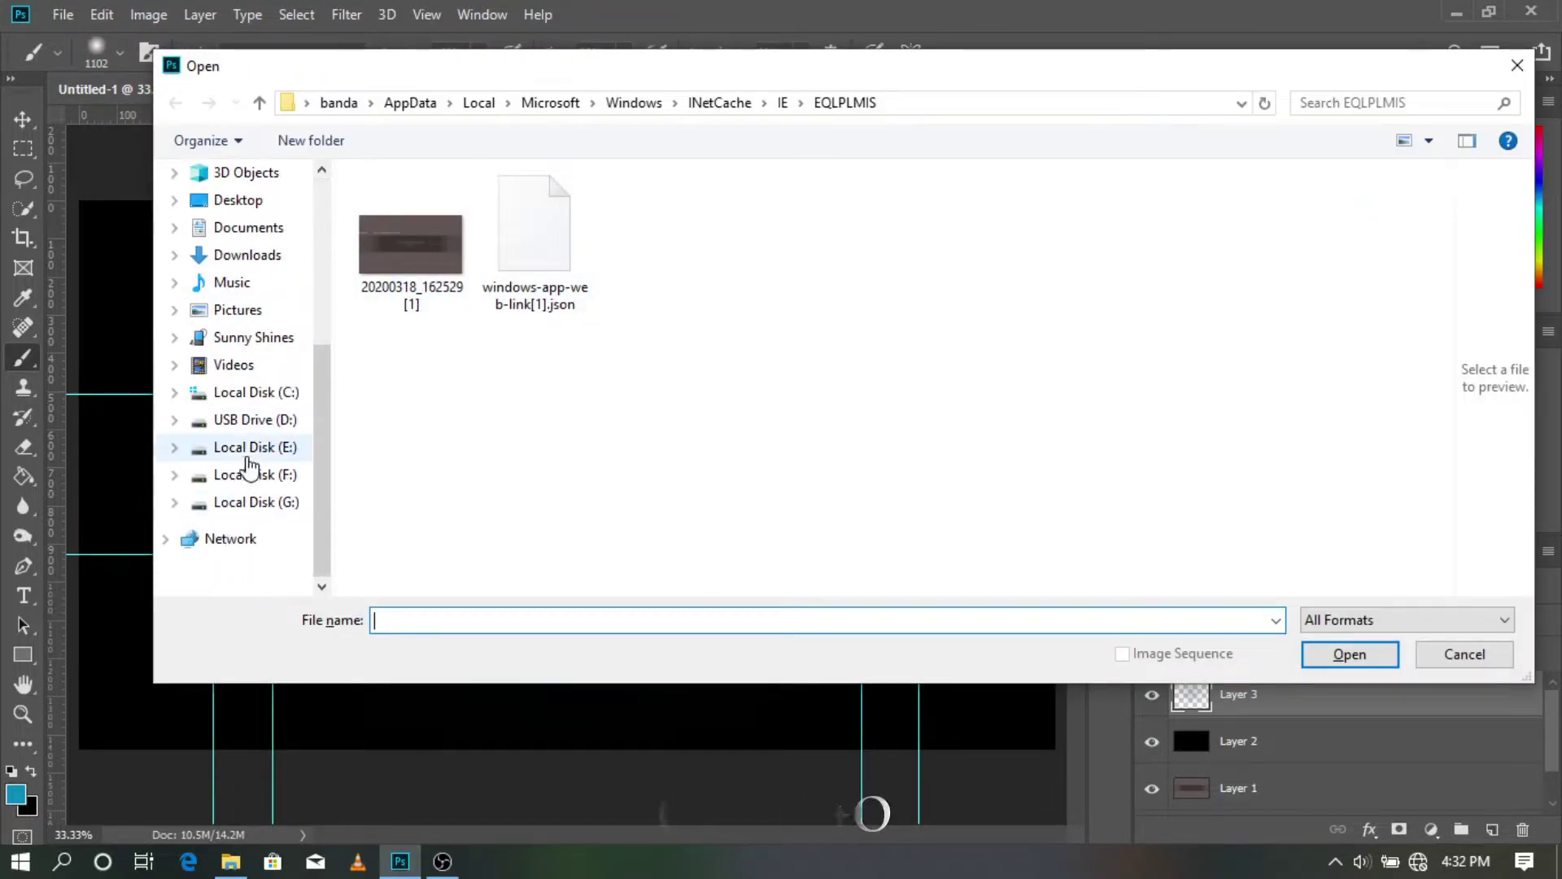
# Step: Open the SD logo PNG from the sd logos folder
pyautogui.click(301, 474)
pyautogui.doubleClick(405, 350)
pyautogui.doubleClick(572, 349)
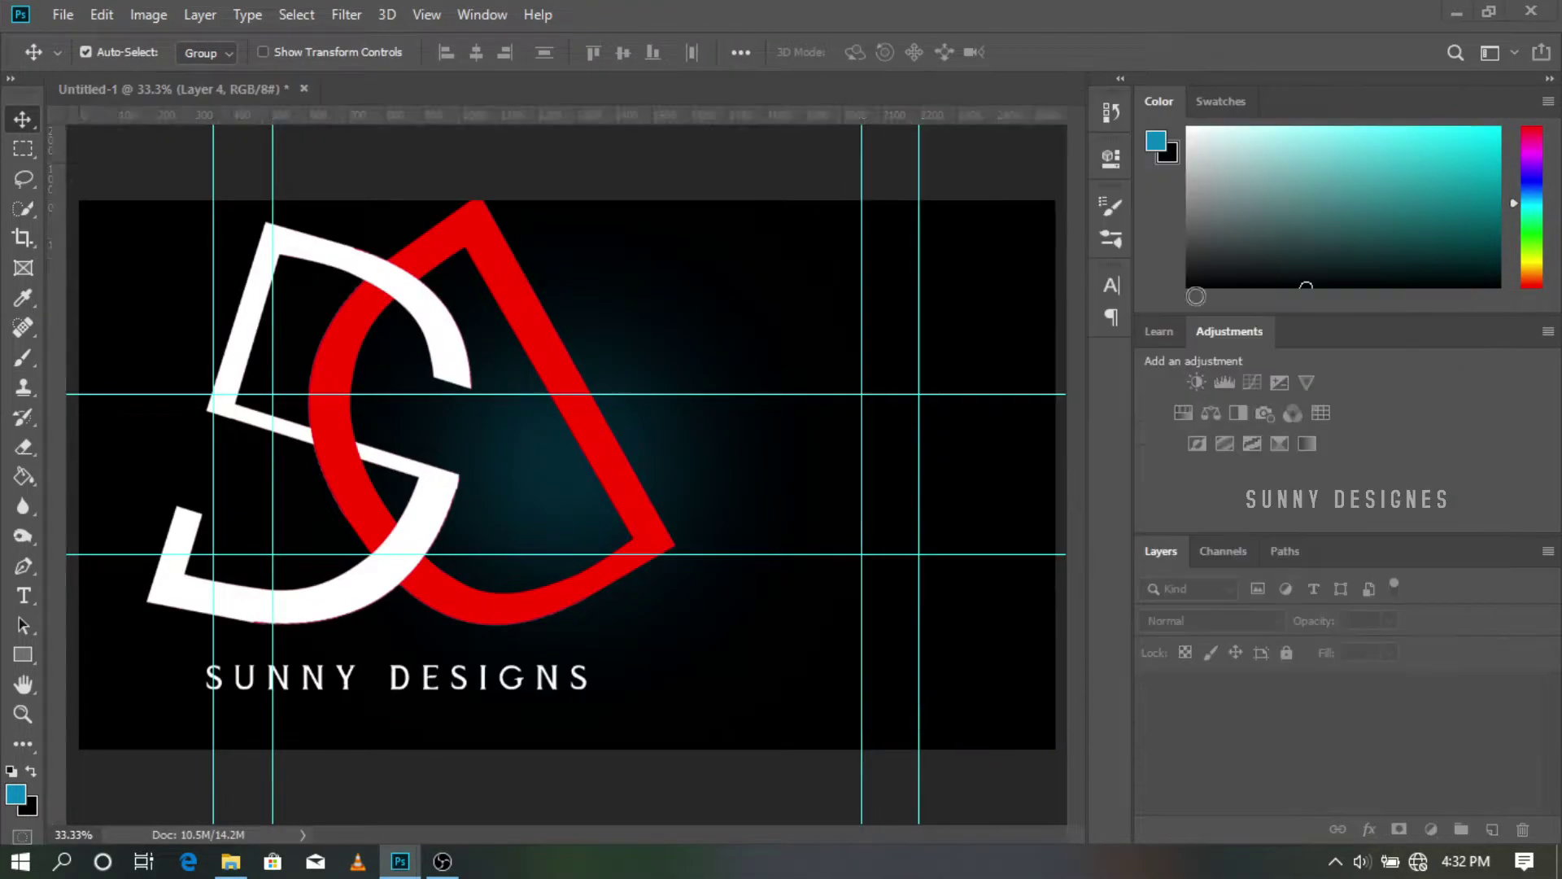
# Step: Scale the logo down to roughly 29% and centre it on the teal glow between the guides
pyautogui.hotkey('ctrl', 't')
pyautogui.moveTo(144, 186); pyautogui.dragTo(501, 523)
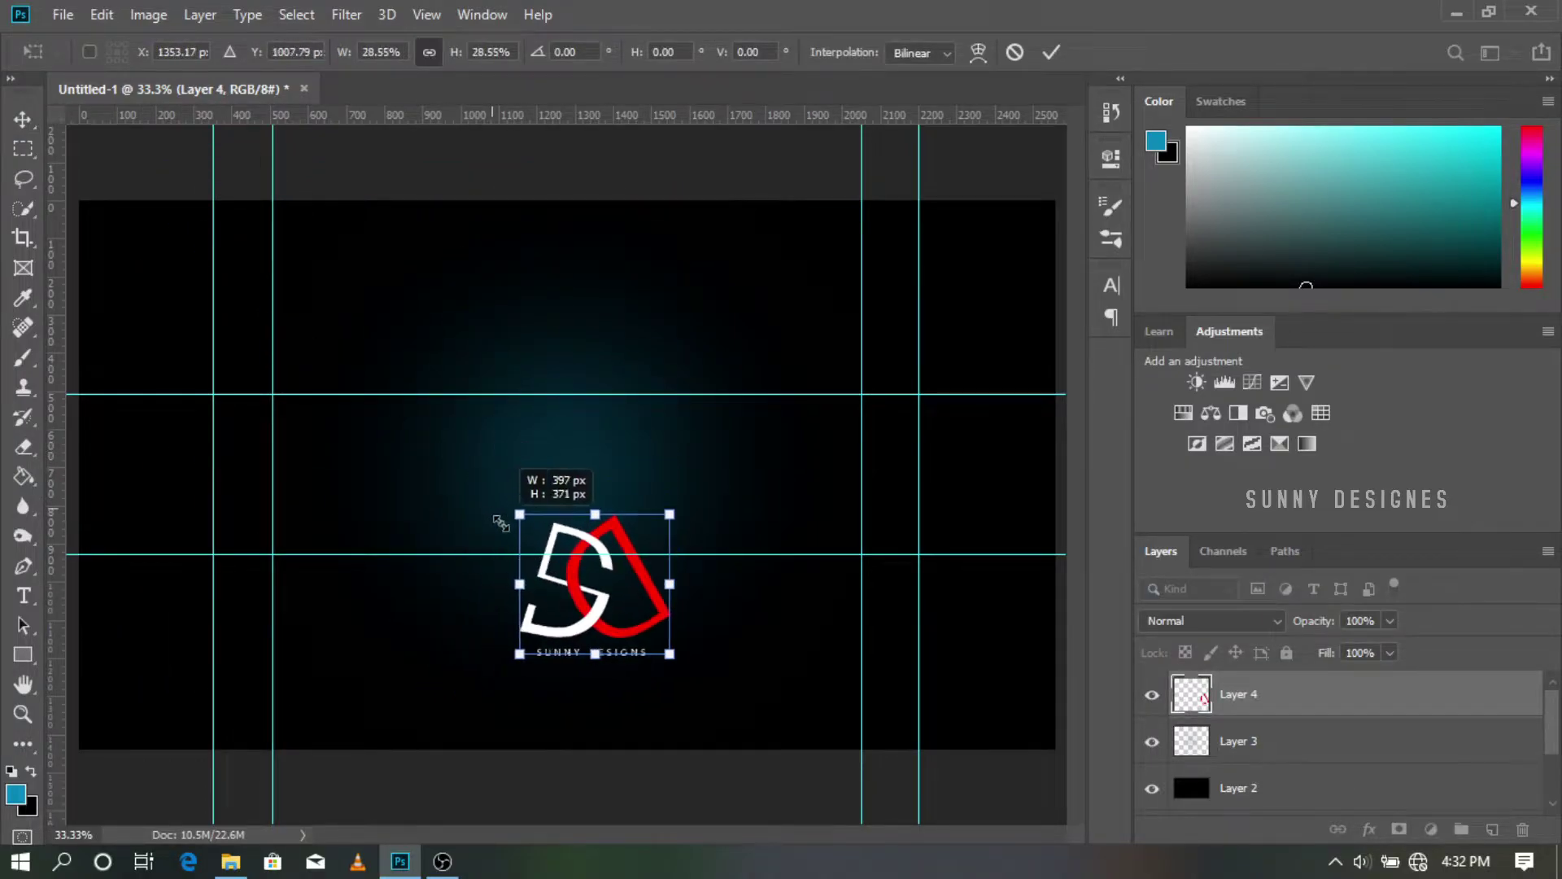
pyautogui.moveTo(577, 588); pyautogui.dragTo(546, 489)
pyautogui.moveTo(637, 415); pyautogui.dragTo(647, 399)
pyautogui.moveTo(569, 486); pyautogui.dragTo(575, 485)
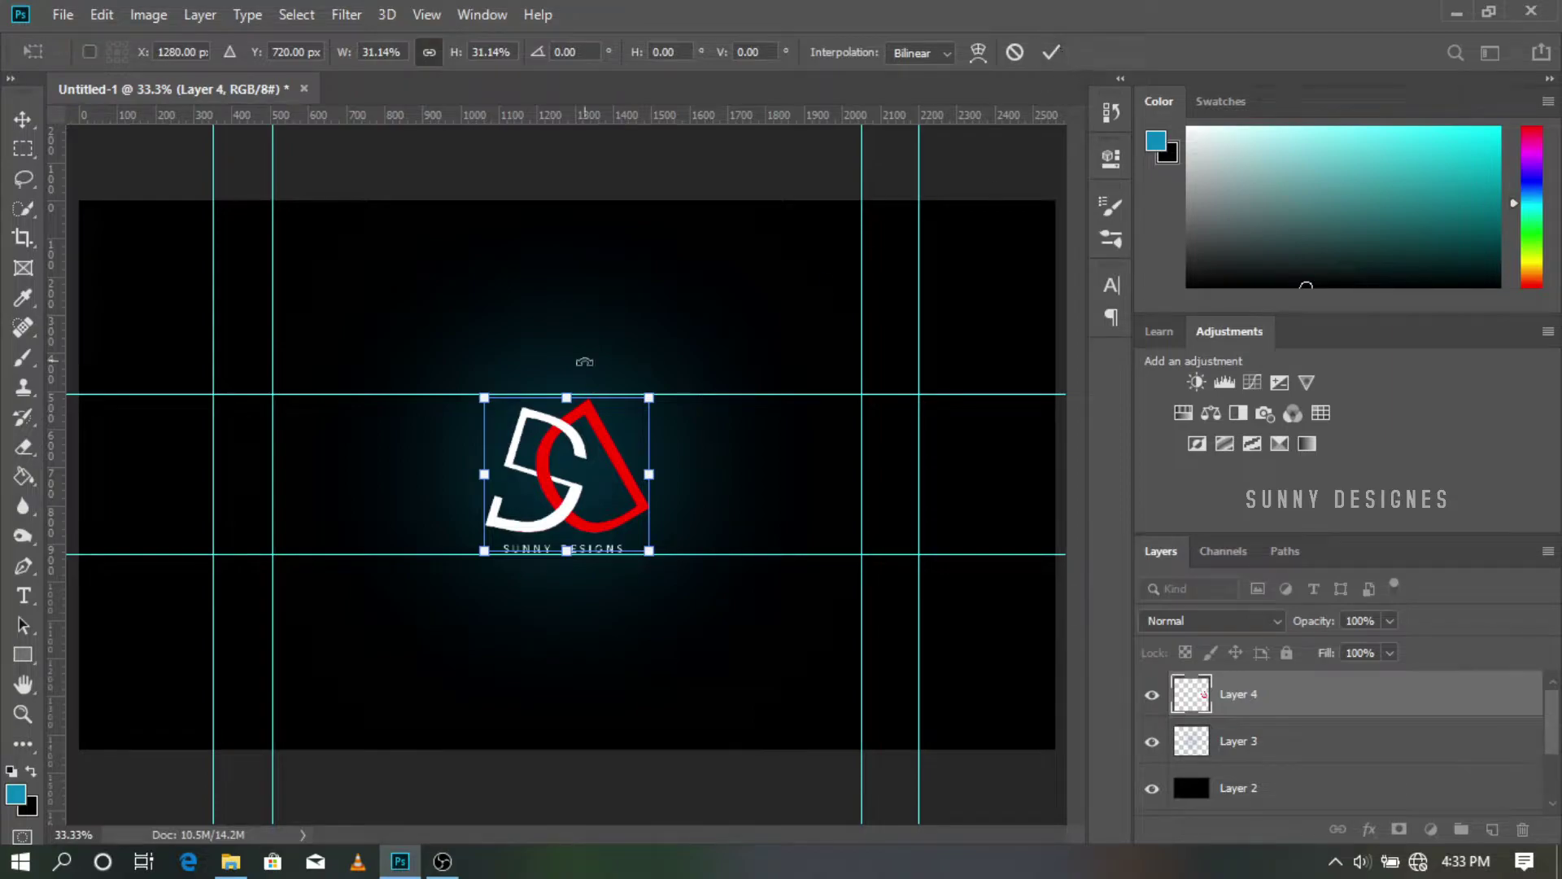
pyautogui.moveTo(653, 398); pyautogui.dragTo(673, 379)
pyautogui.moveTo(599, 440); pyautogui.dragTo(589, 450)
pyautogui.moveTo(660, 388); pyautogui.dragTo(696, 363)
pyautogui.moveTo(622, 410); pyautogui.dragTo(610, 431)
pyautogui.click(1051, 52)
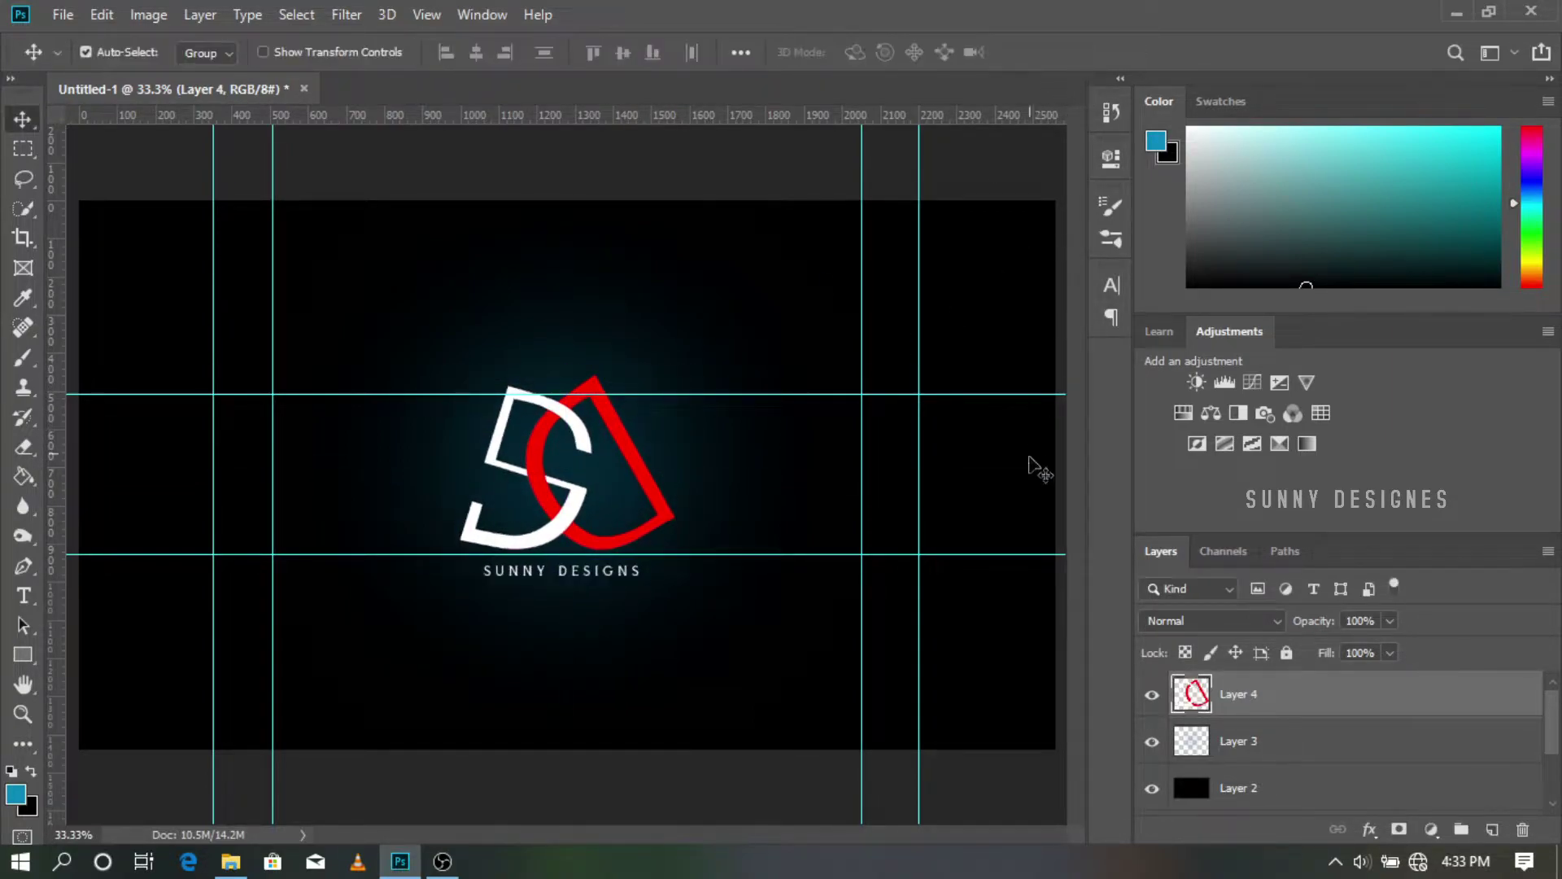
# Step: Set the logo layer to Soft Light blending at 64% opacity
pyautogui.click(1278, 625)
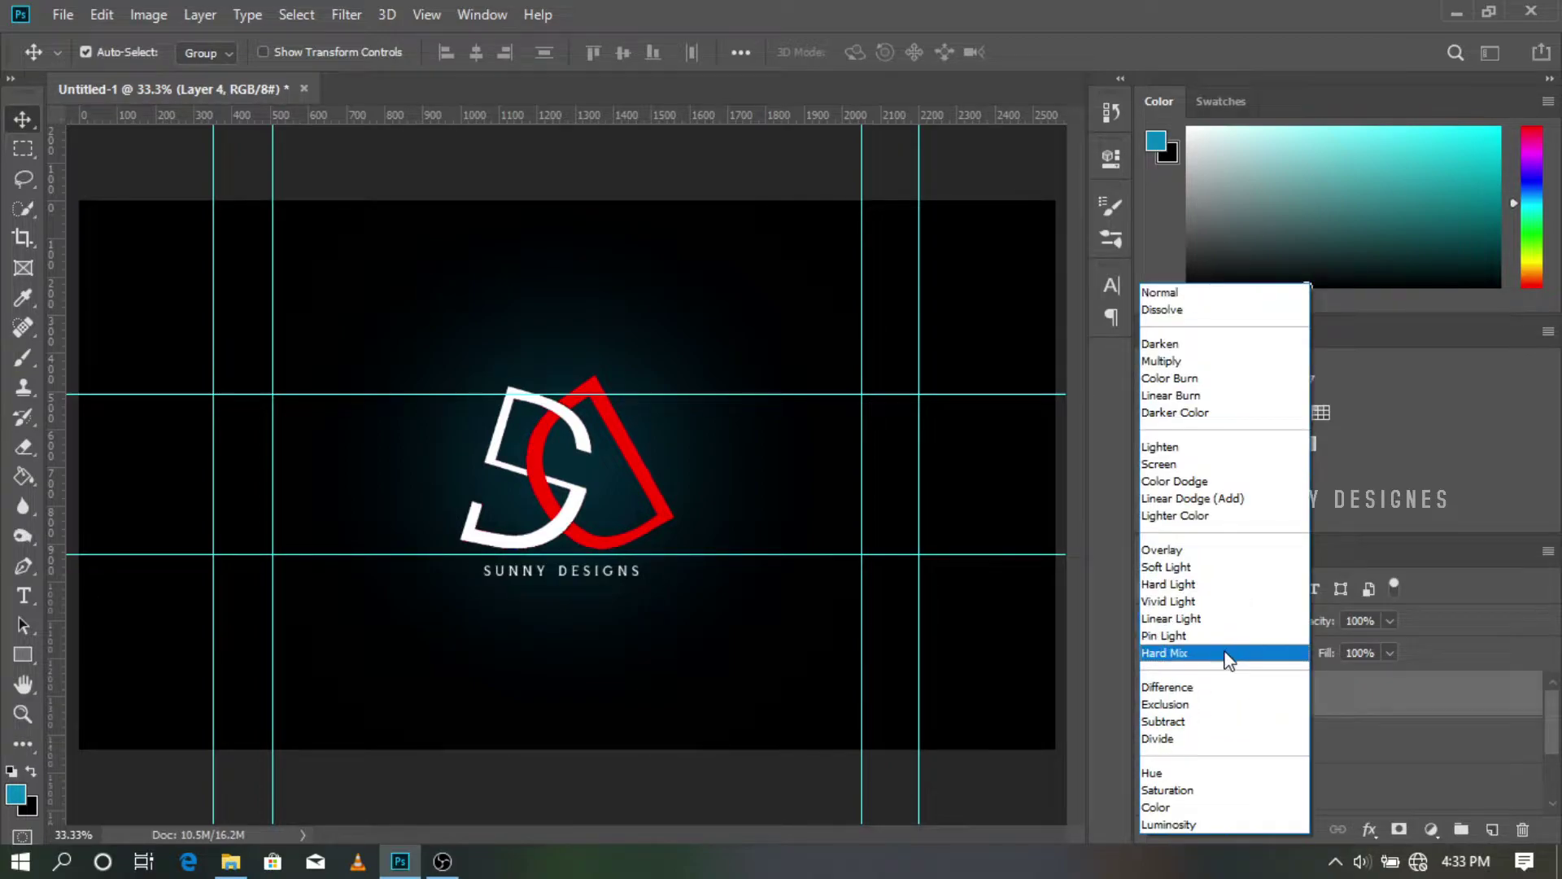
pyautogui.click(1243, 567)
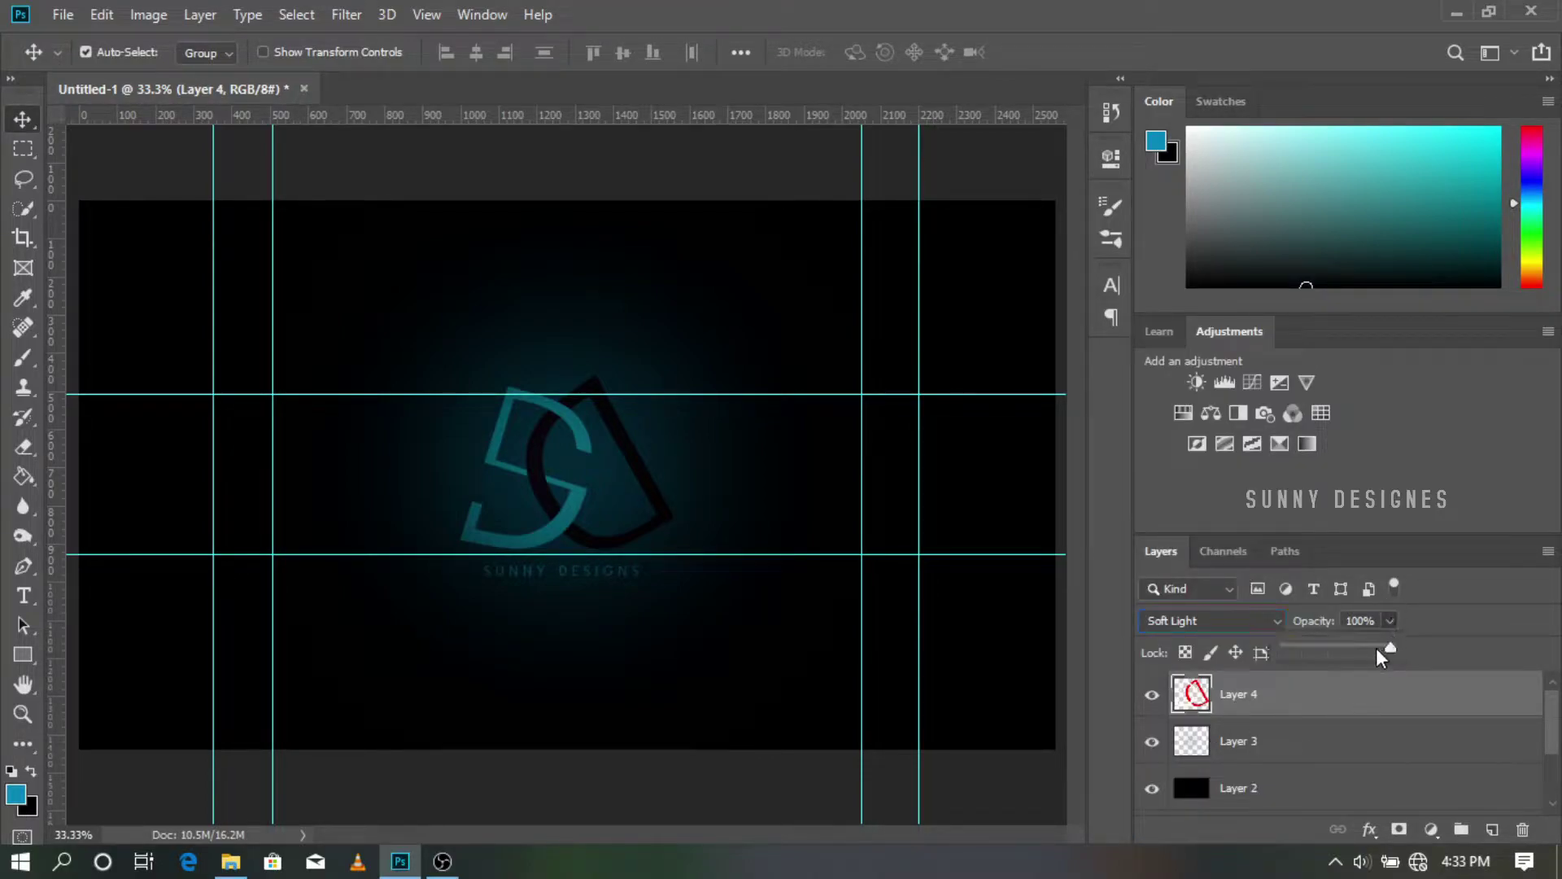
pyautogui.moveTo(1375, 648); pyautogui.dragTo(1354, 648)
pyautogui.click(1042, 723)
pyautogui.hotkey('ctrl', 'z')
# Step: Apply a slight Gaussian Blur to the logo and add an empty layer above it
pyautogui.click(346, 14)
pyautogui.moveTo(359, 377)
pyautogui.click(675, 449)
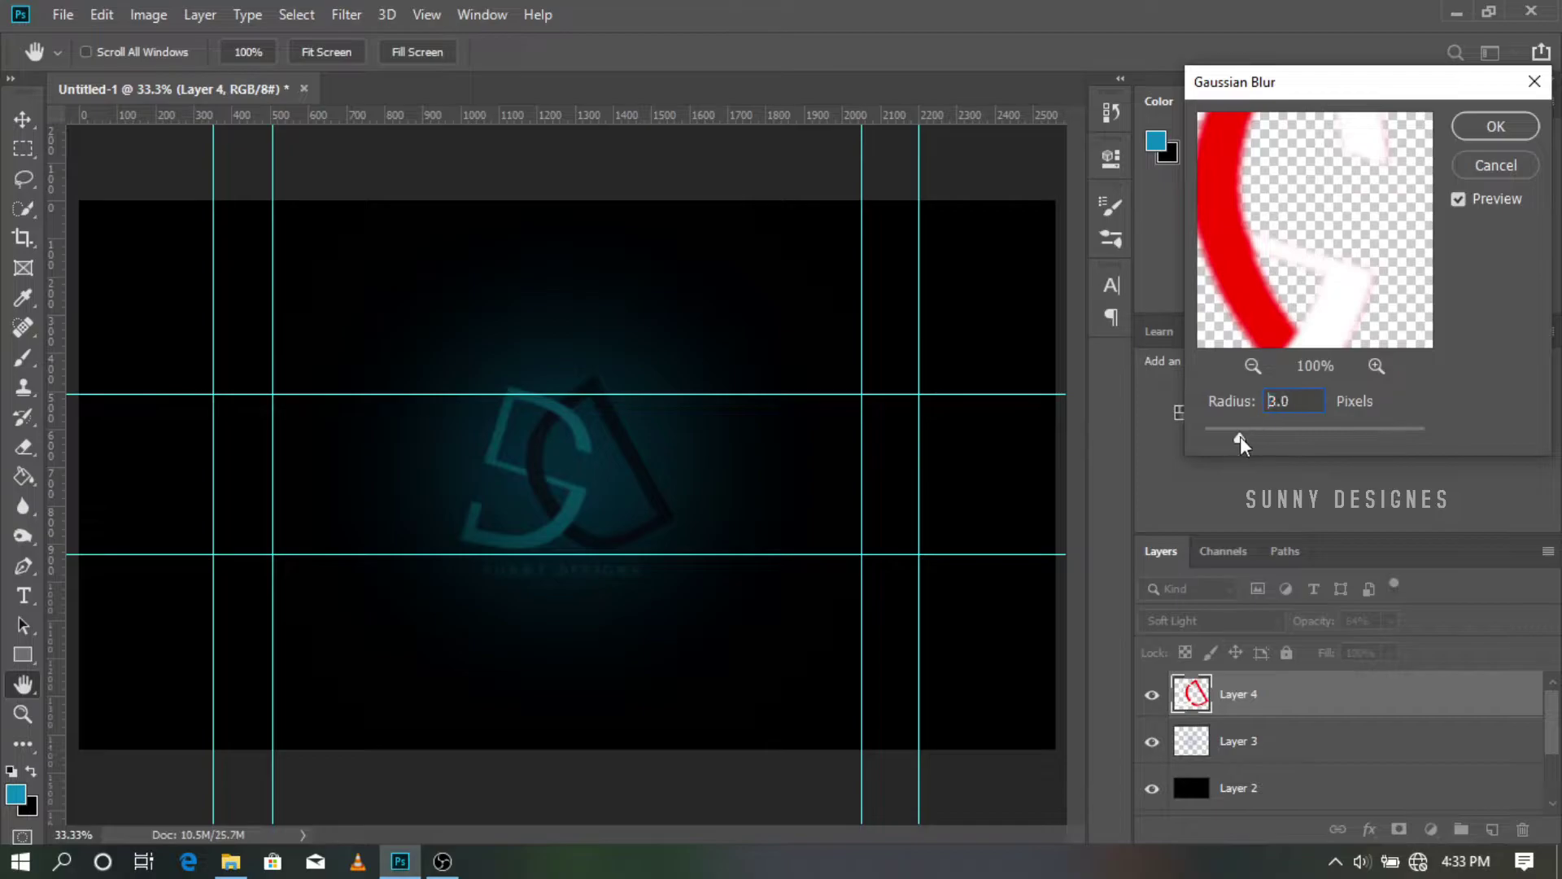
pyautogui.moveTo(1246, 440); pyautogui.dragTo(1252, 441)
pyautogui.press('Return')
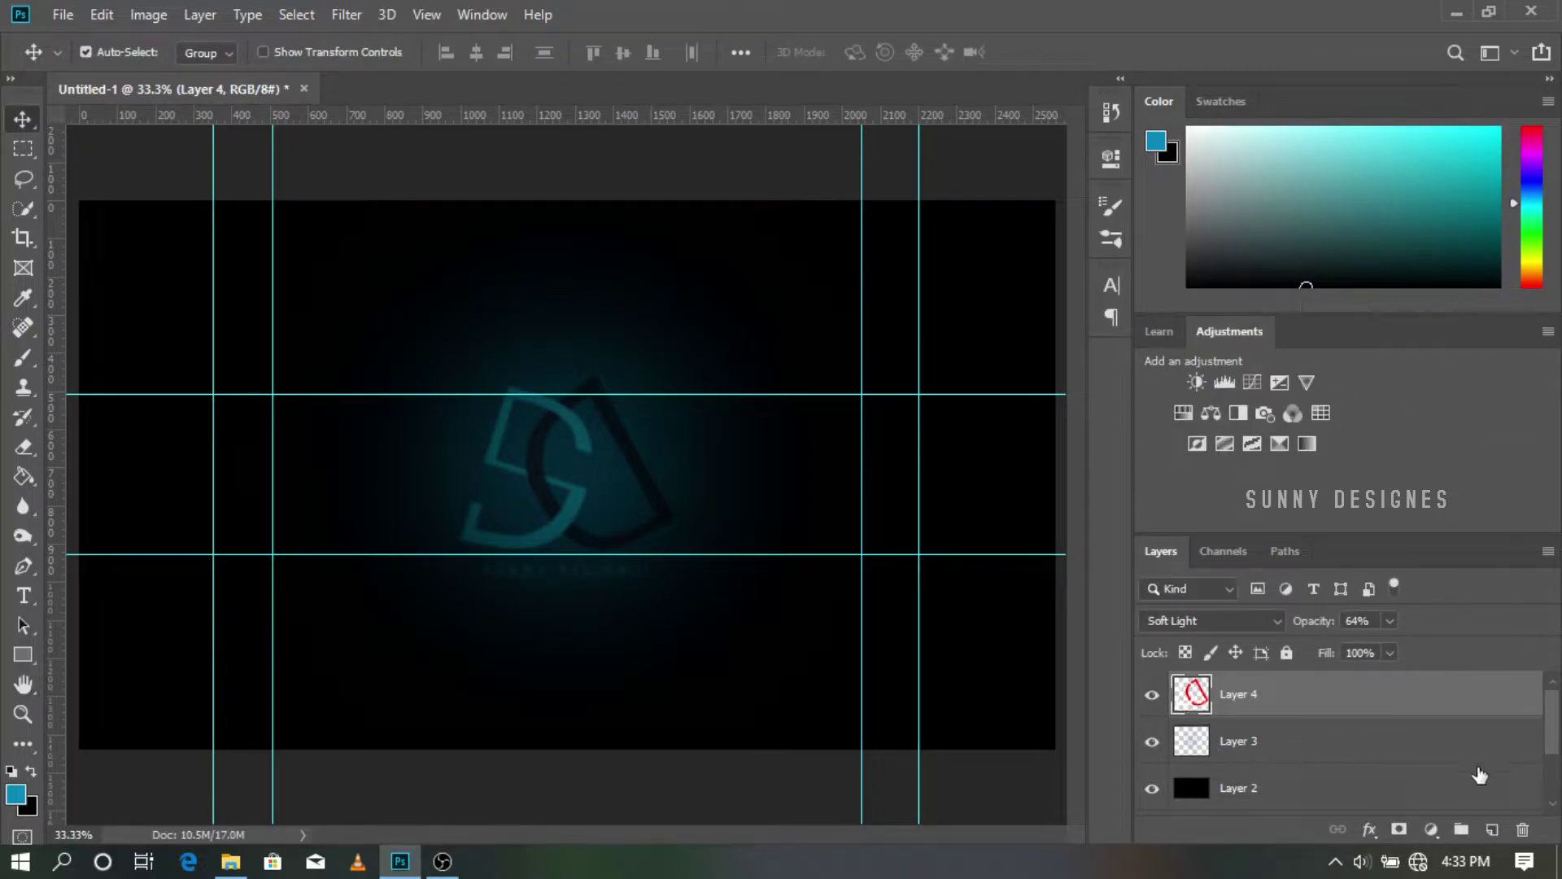
pyautogui.click(1495, 828)
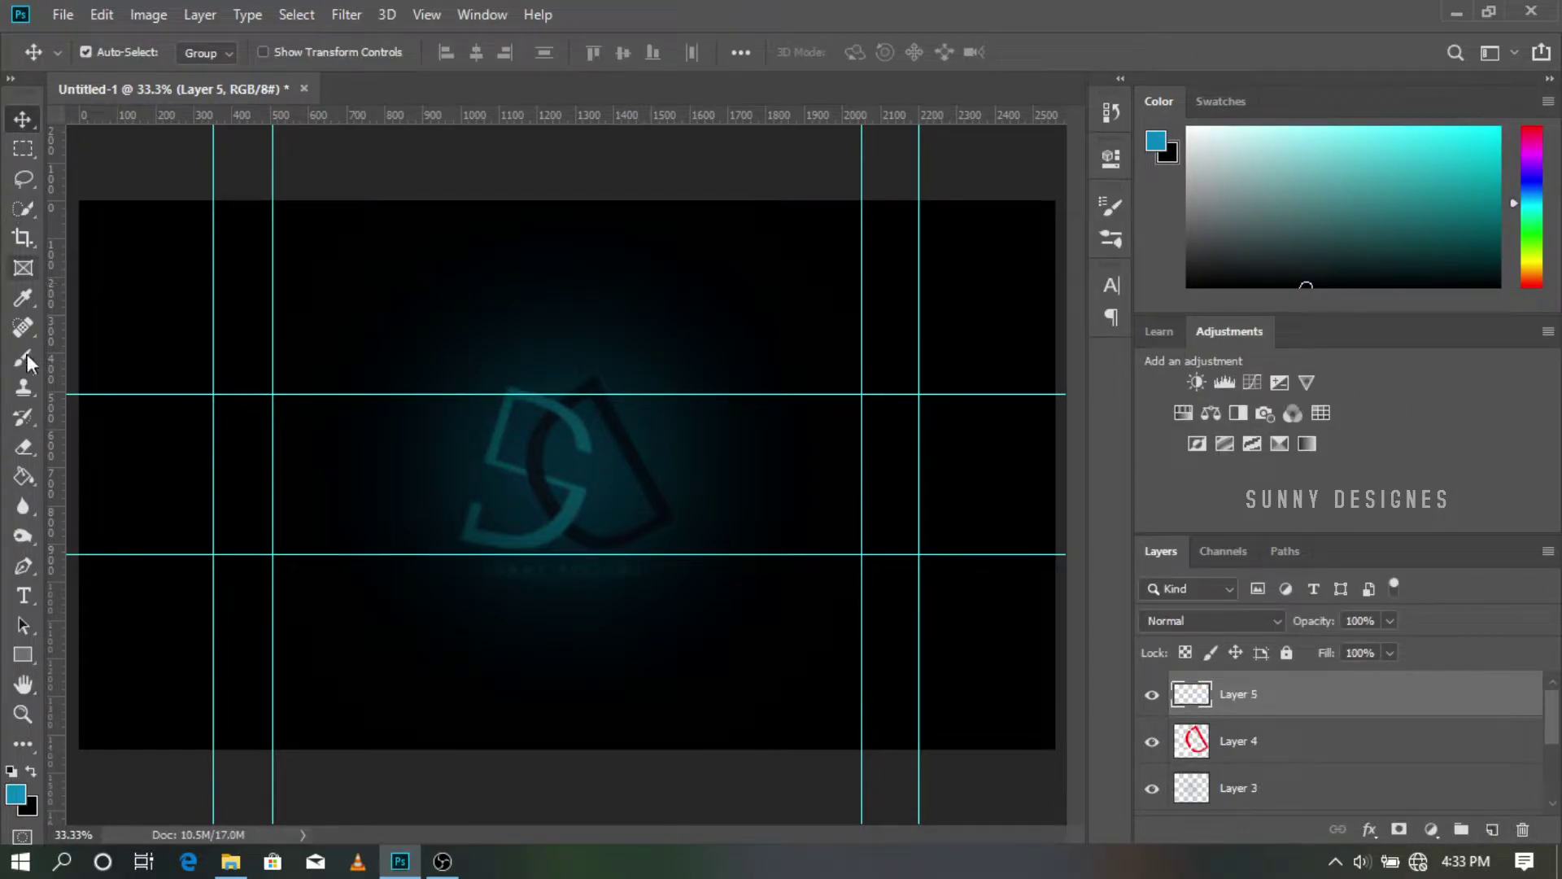
# Step: Draw a text box across the canvas and type 'SUNNY DESIGNES' in white
pyautogui.click(24, 596)
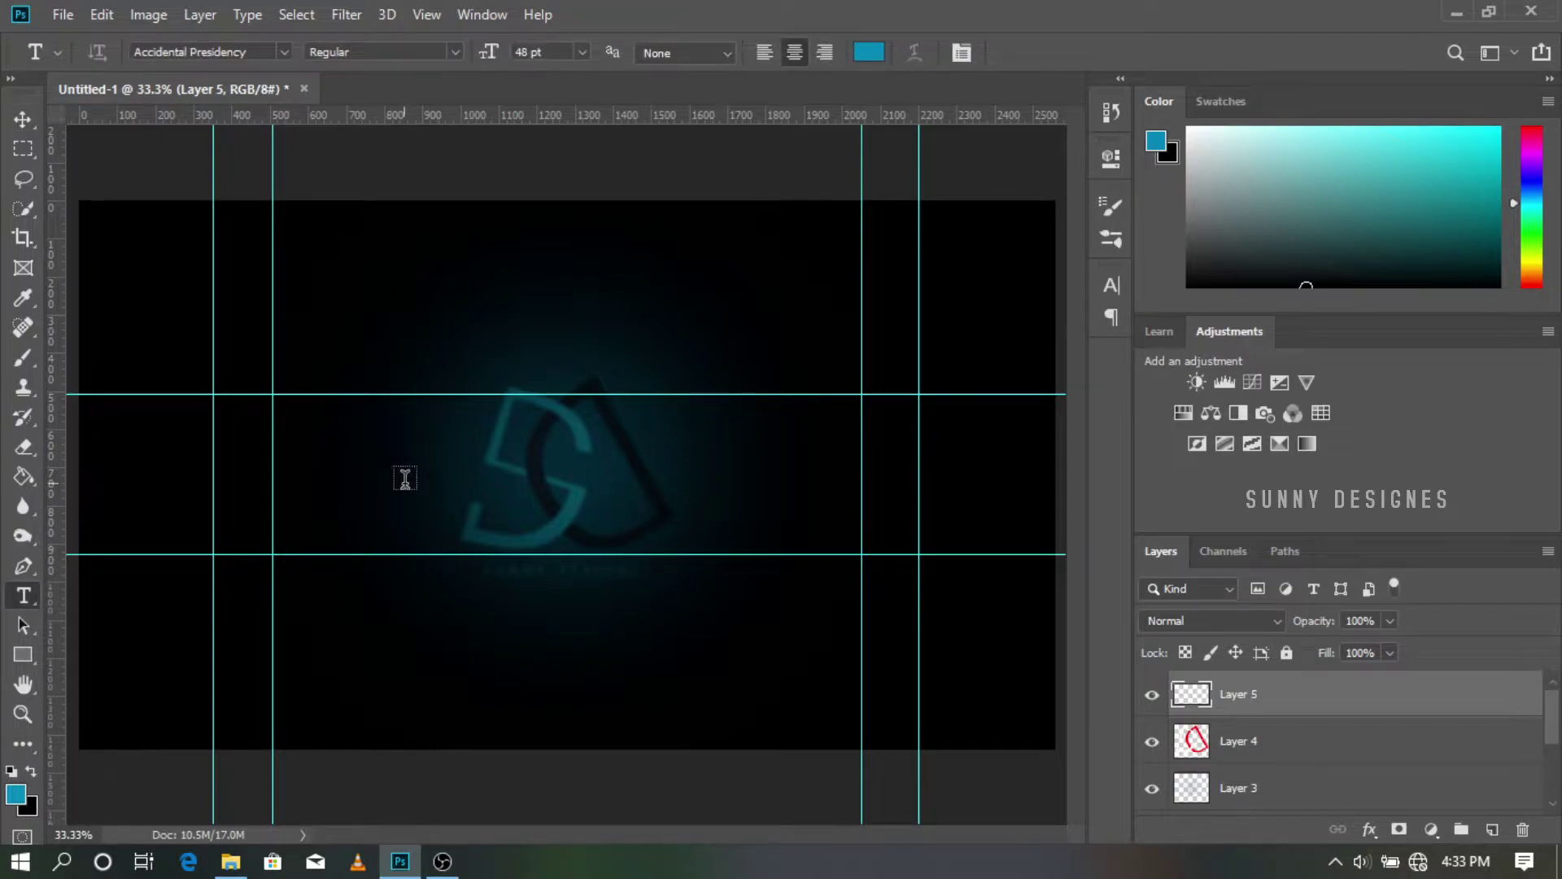
pyautogui.moveTo(86, 475); pyautogui.dragTo(1056, 555)
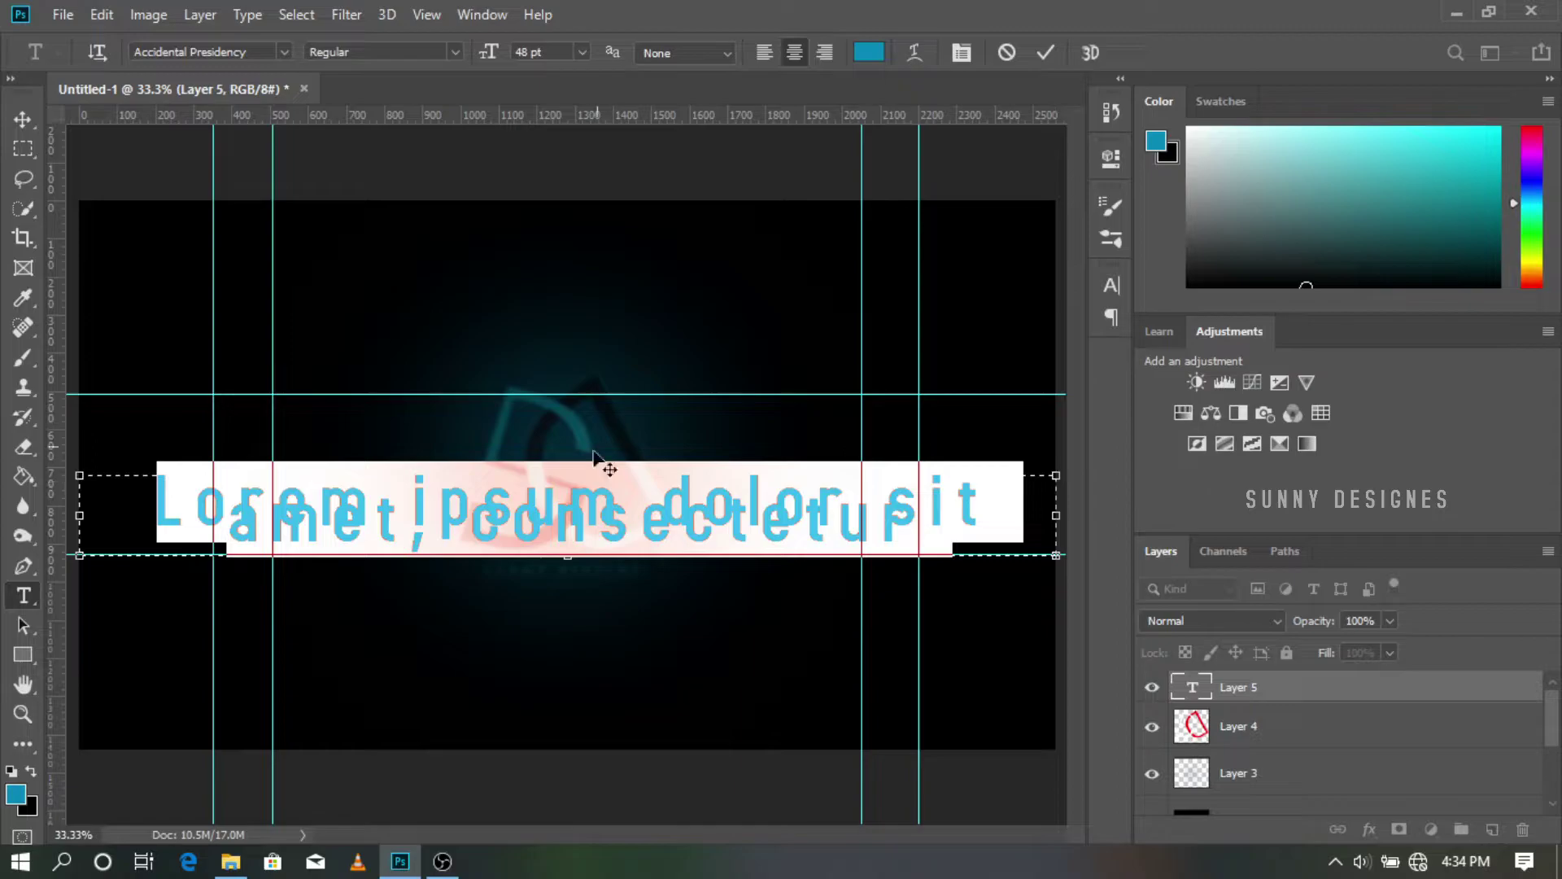
pyautogui.press('BackSpace')
pyautogui.moveTo(568, 476); pyautogui.dragTo(569, 396)
pyautogui.moveTo(567, 555); pyautogui.dragTo(568, 555)
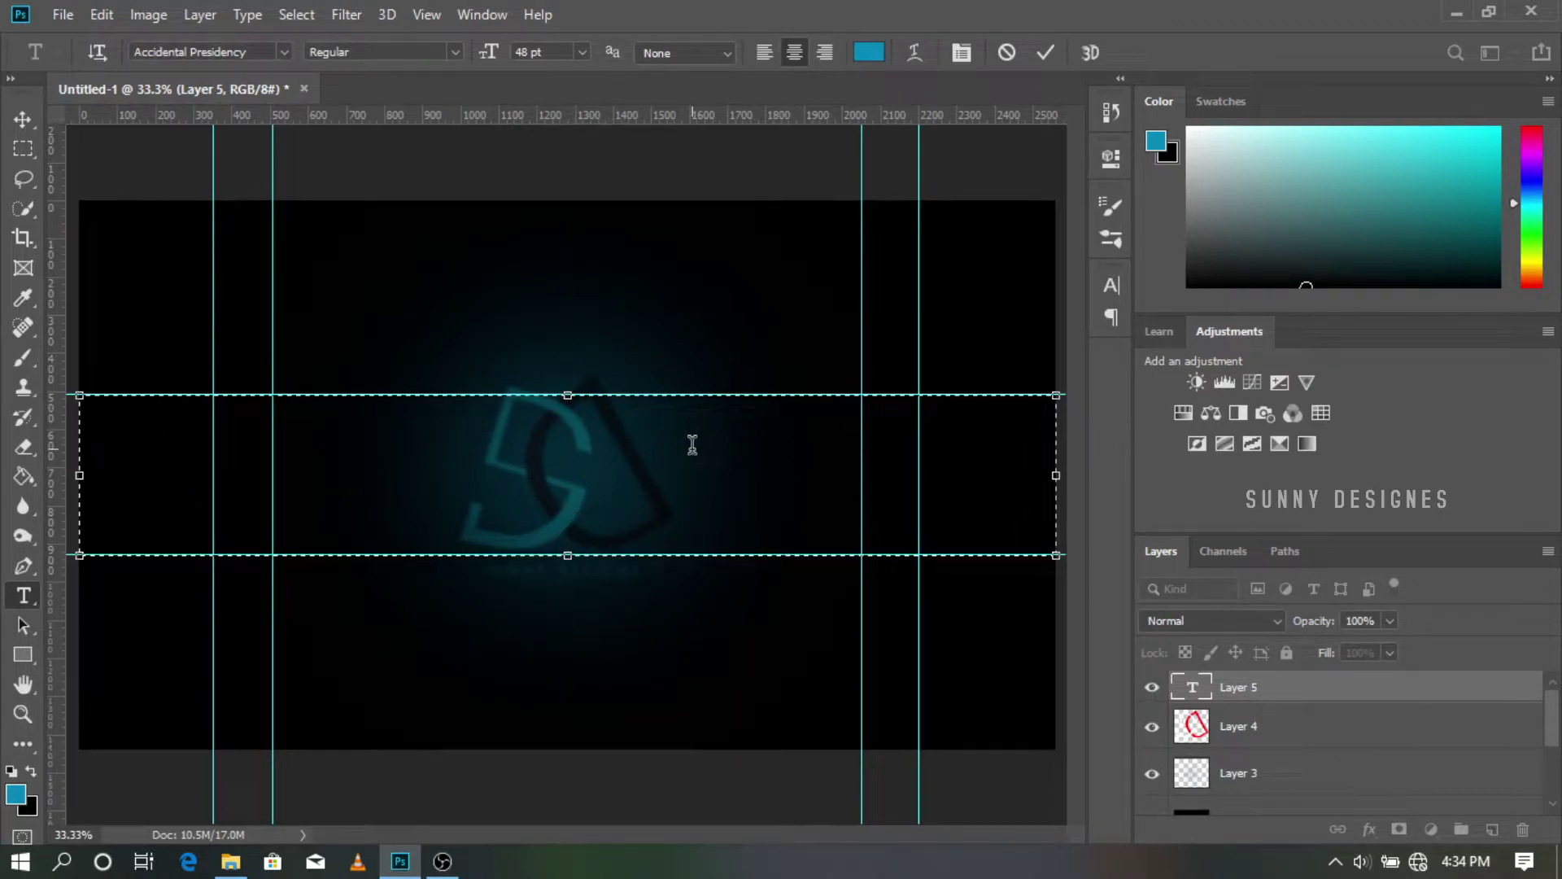
pyautogui.click(869, 52)
pyautogui.click(962, 201)
pyautogui.click(1435, 192)
pyautogui.write('SUNNY DESIGNES')
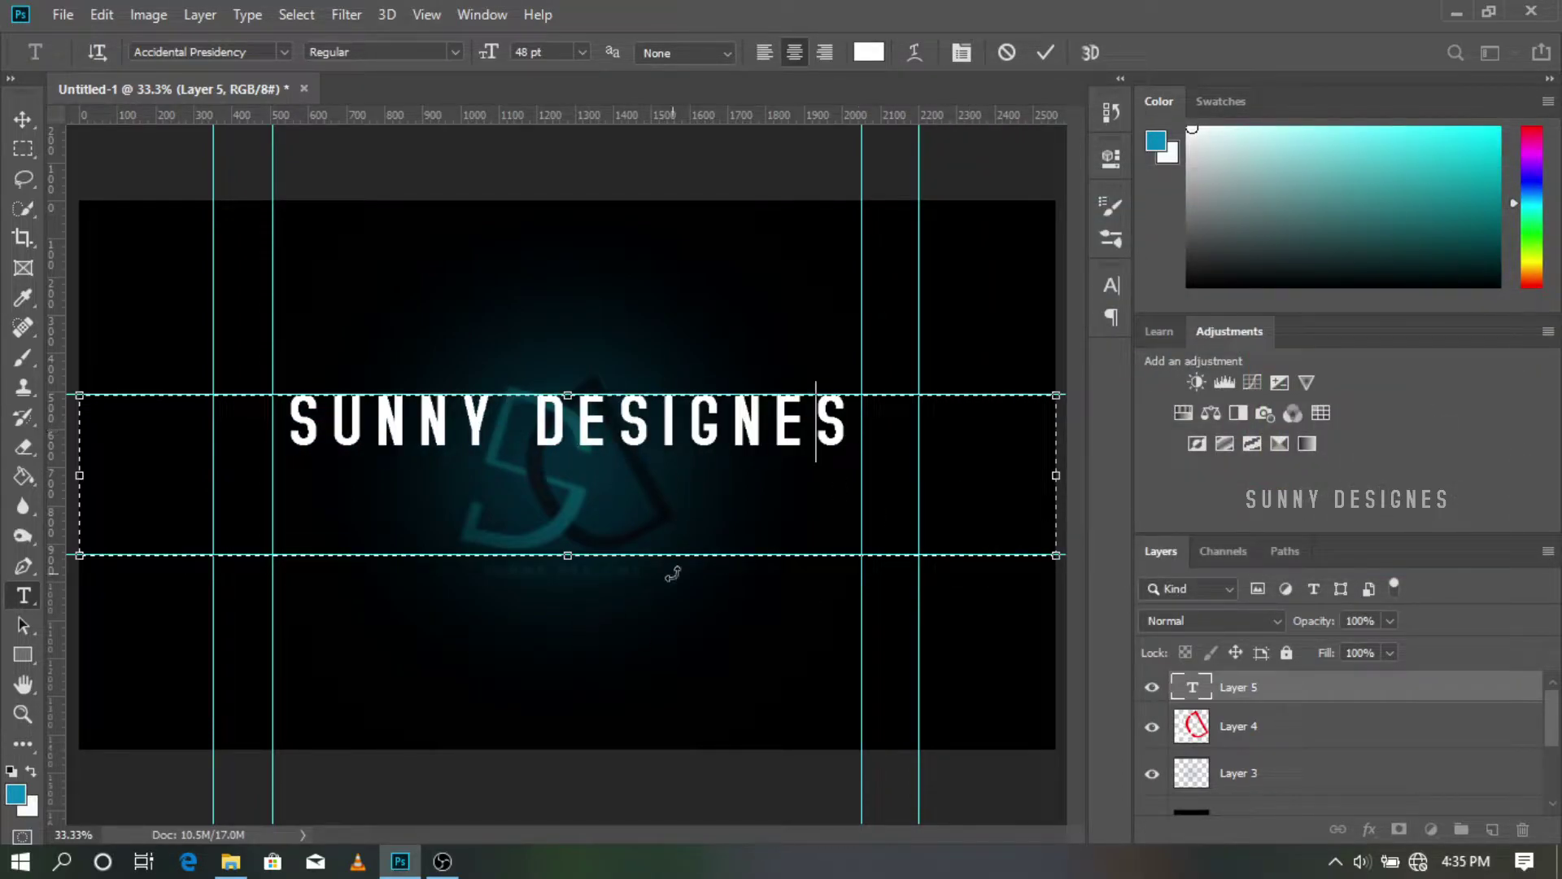
pyautogui.moveTo(673, 557); pyautogui.dragTo(673, 651)
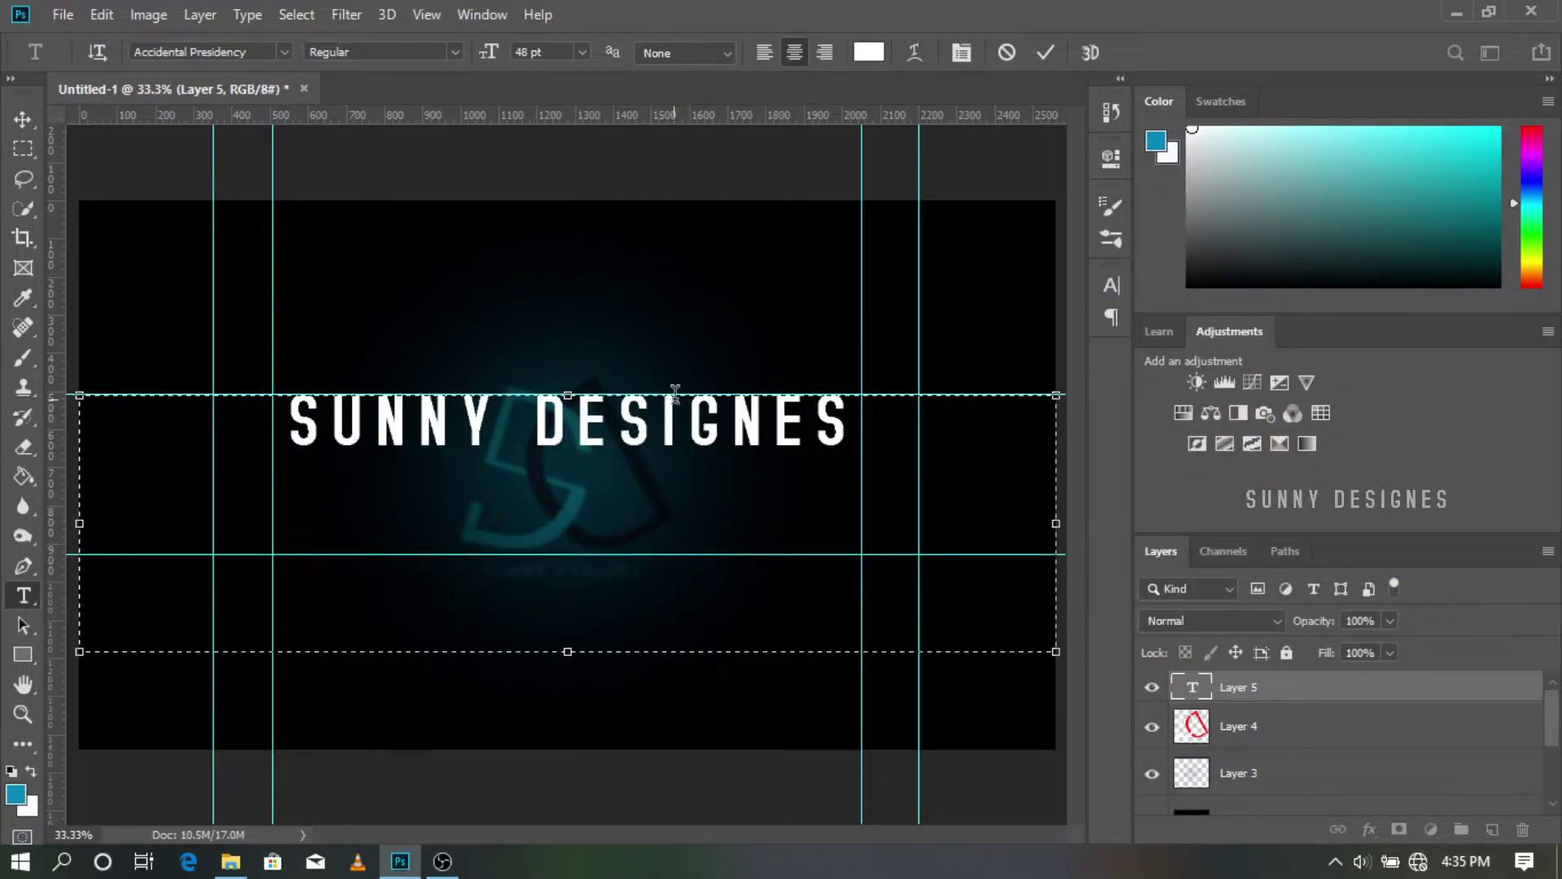
pyautogui.moveTo(975, 396); pyautogui.dragTo(975, 442)
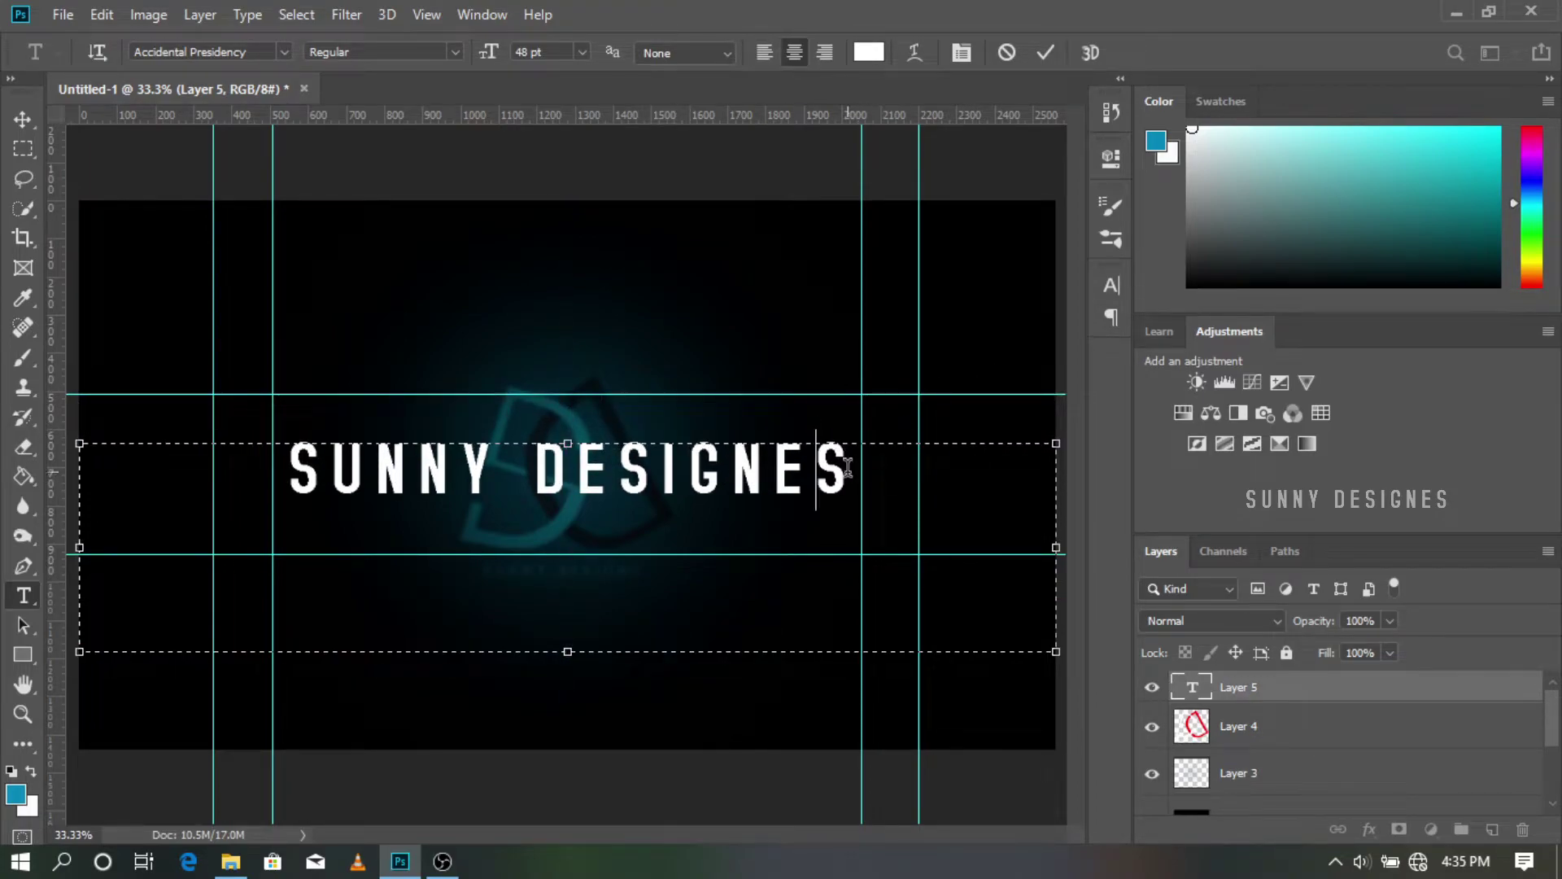
# Step: Resize the whole title from its original size down to 24 pt
pyautogui.hotkey('ctrl', 'a')
pyautogui.click(582, 52)
pyautogui.click(562, 290)
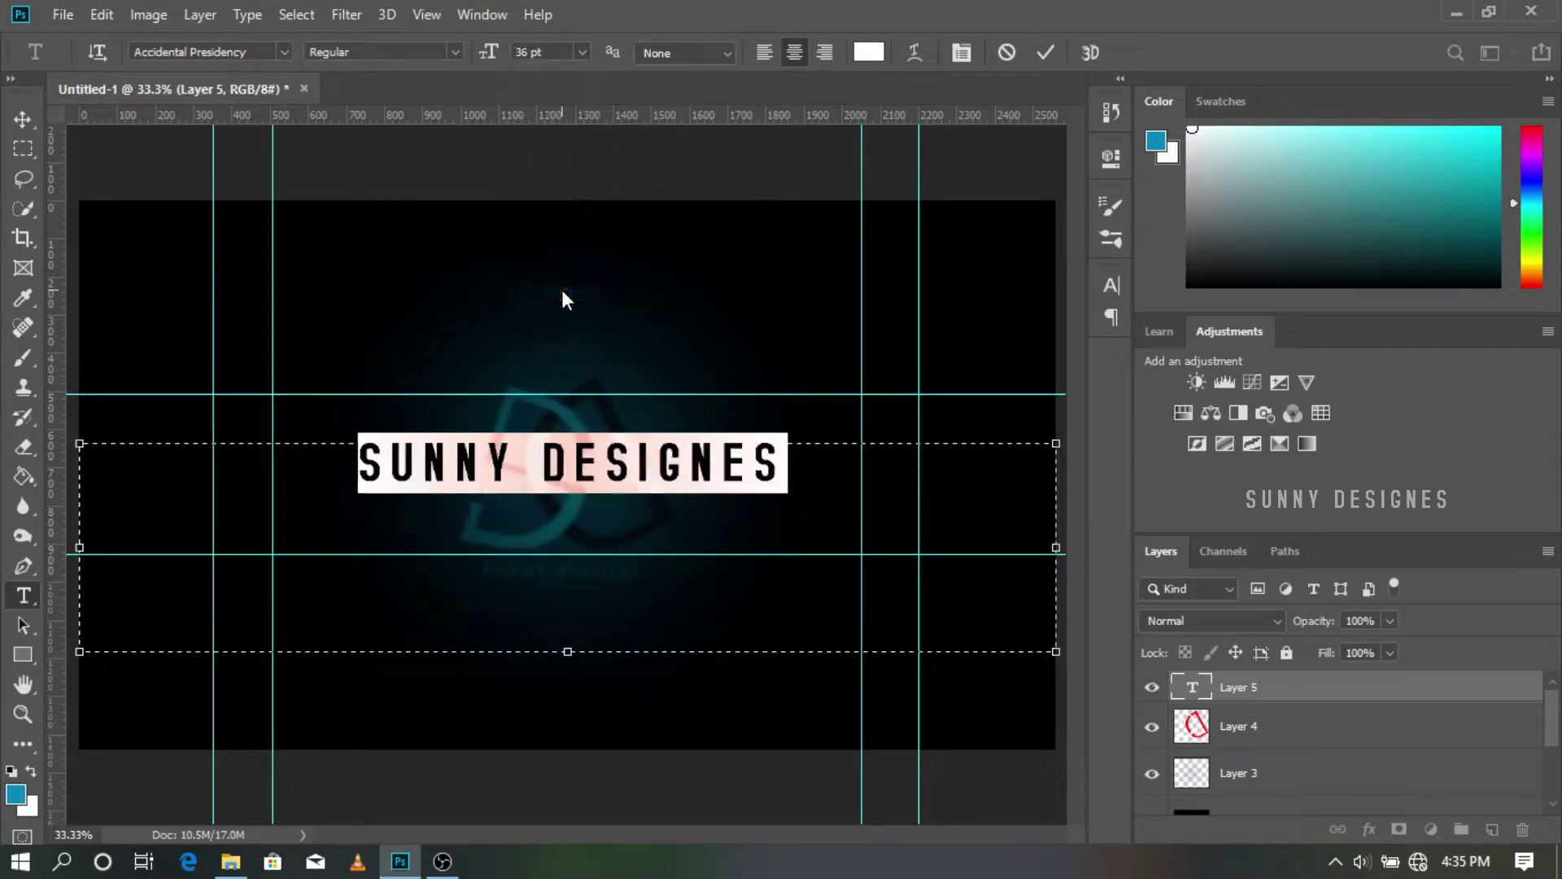
pyautogui.click(583, 52)
pyautogui.click(558, 257)
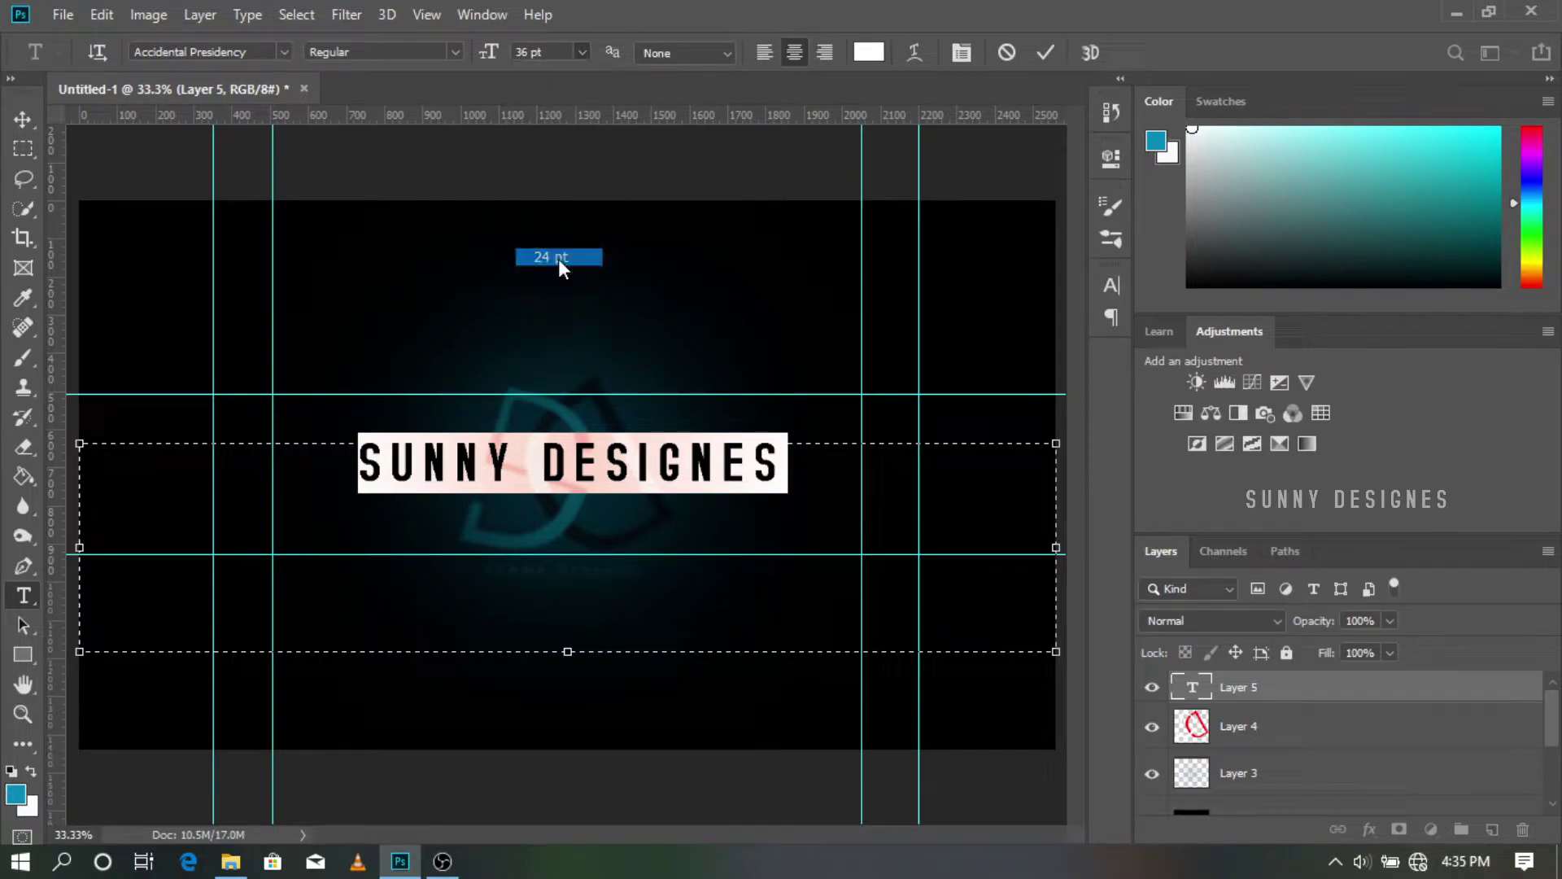
pyautogui.click(804, 450)
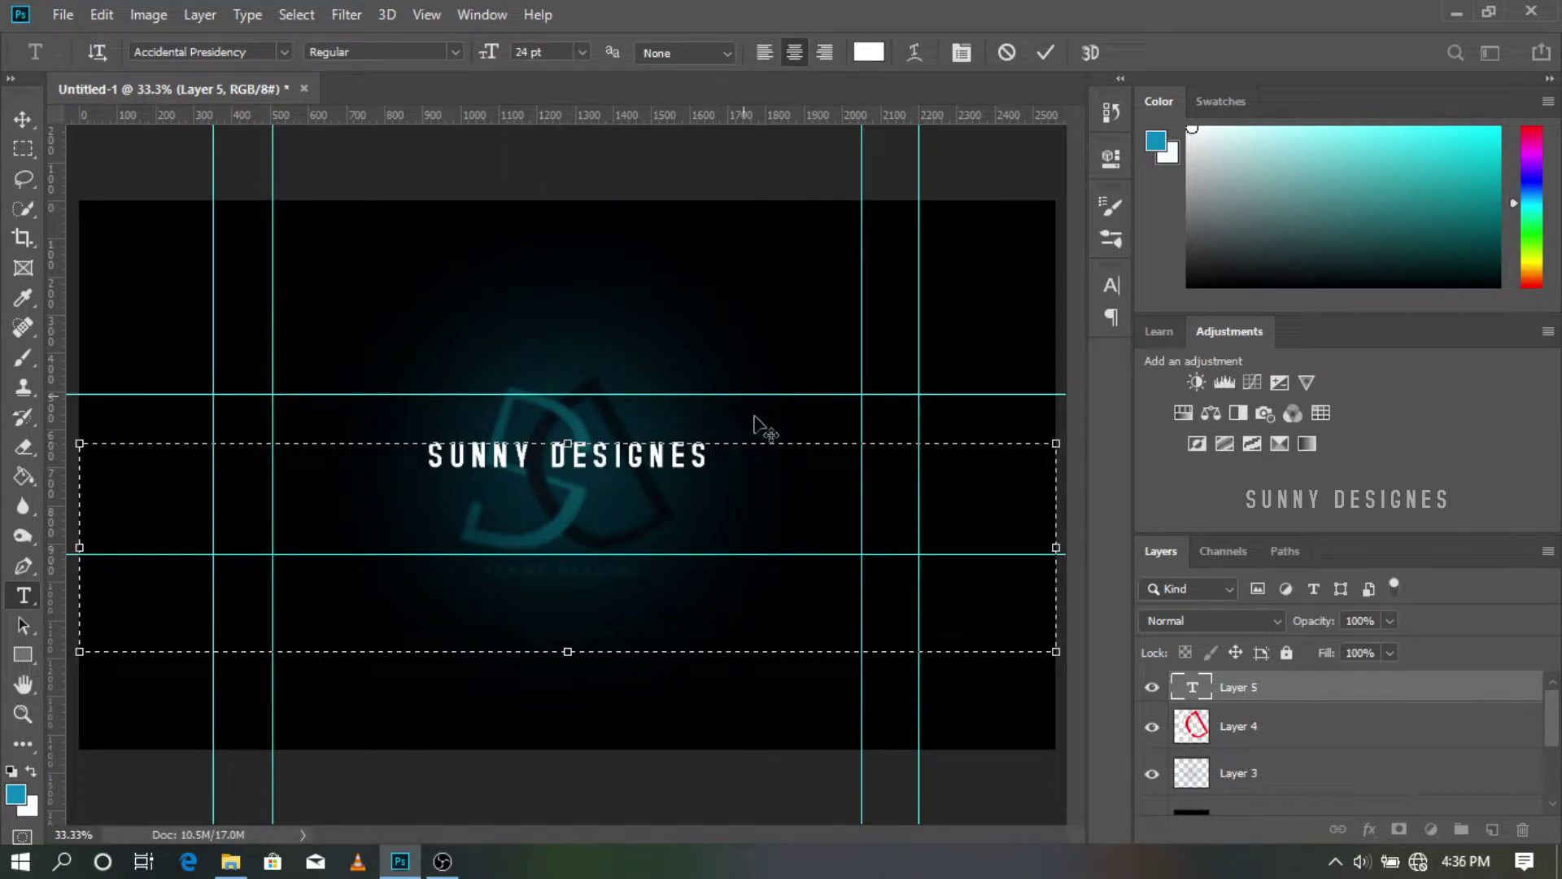
# Step: Nudge the title lower and colour the word DESIGNES teal-blue (47b4dc)
pyautogui.moveTo(979, 437); pyautogui.dragTo(979, 448)
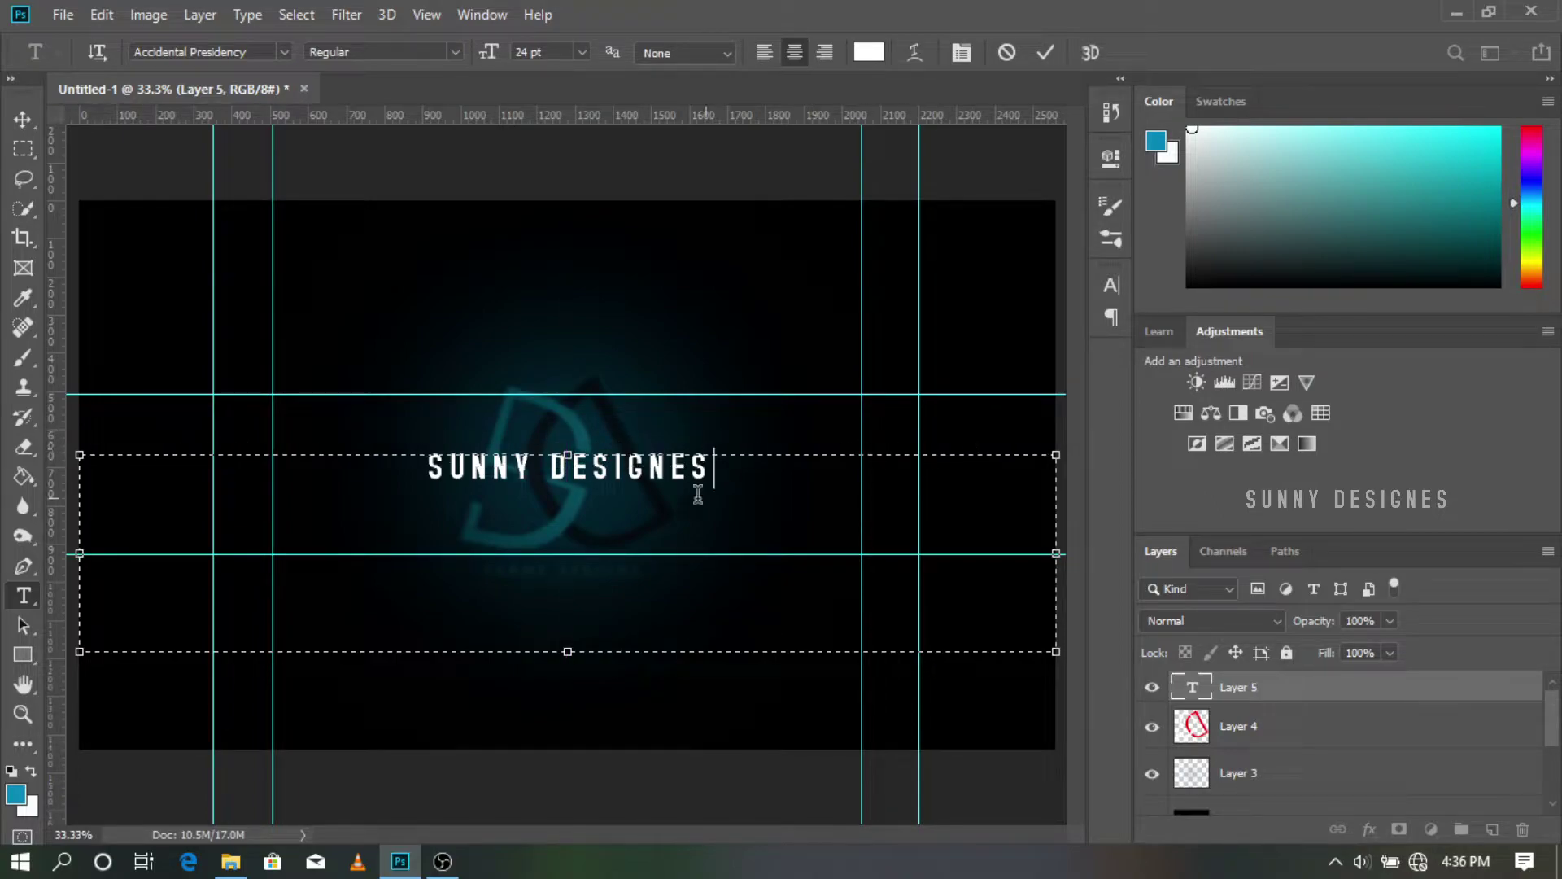
pyautogui.moveTo(721, 468); pyautogui.dragTo(544, 496)
pyautogui.click(868, 52)
pyautogui.click(1187, 293)
pyautogui.moveTo(1277, 333)
pyautogui.mouseDown()
pyautogui.moveTo(1276, 300)
pyautogui.moveTo(1277, 329)
pyautogui.mouseUp()
pyautogui.click(1170, 281)
pyautogui.moveTo(1170, 288)
pyautogui.mouseDown()
pyautogui.moveTo(1143, 308)
pyautogui.moveTo(1123, 212)
pyautogui.moveTo(1168, 300)
pyautogui.moveTo(1131, 263)
pyautogui.moveTo(1154, 237)
pyautogui.mouseUp()
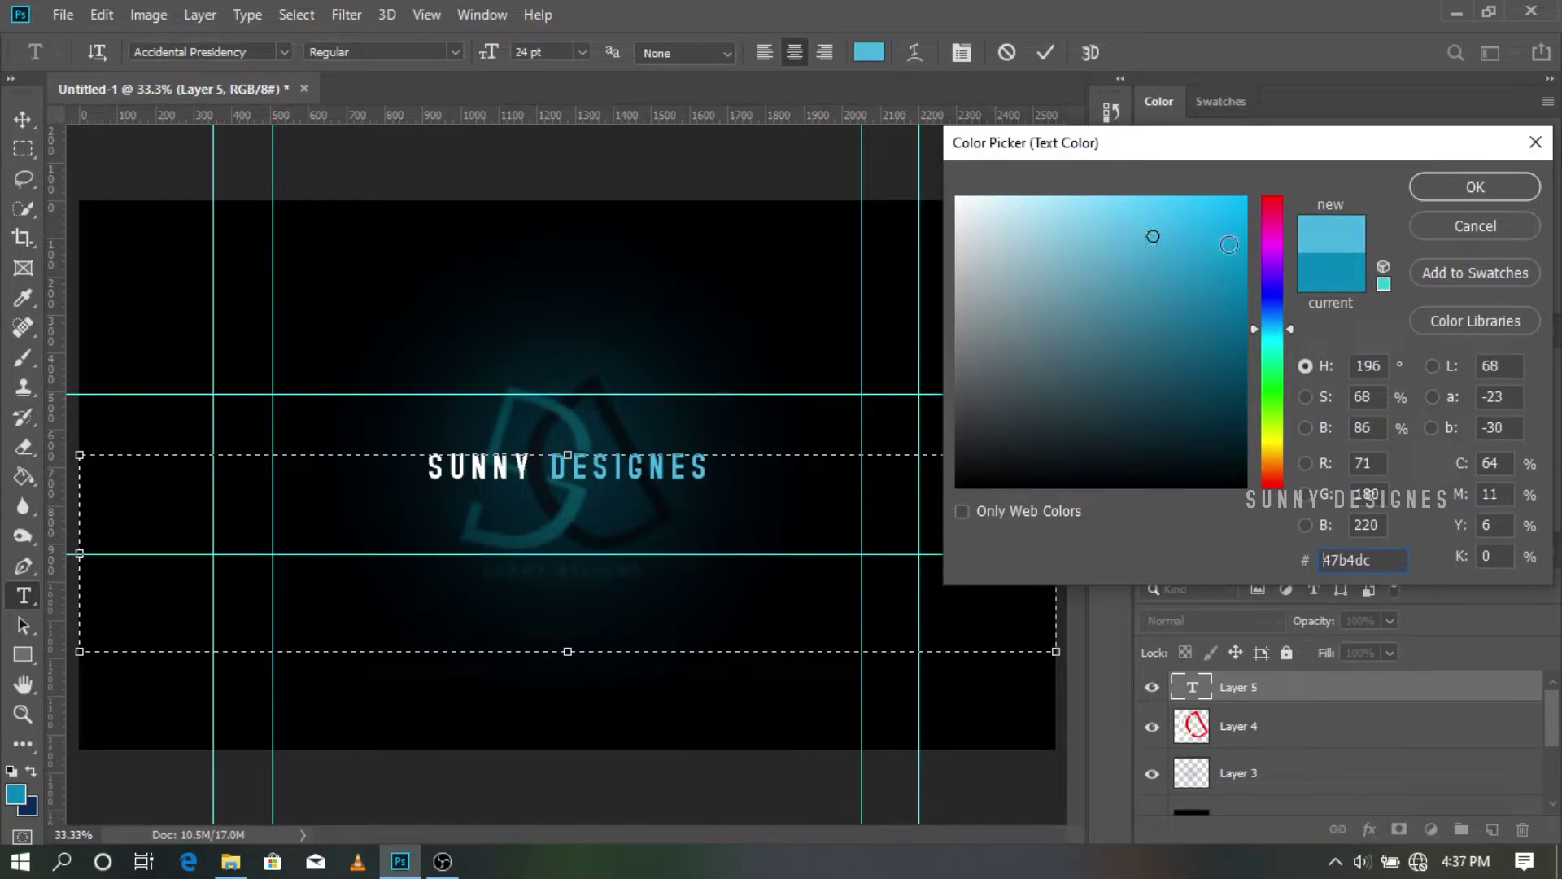
pyautogui.click(1447, 187)
# Step: Select the full title, then select Layer 3 and toggle its visibility off and on
pyautogui.moveTo(745, 475); pyautogui.dragTo(382, 475)
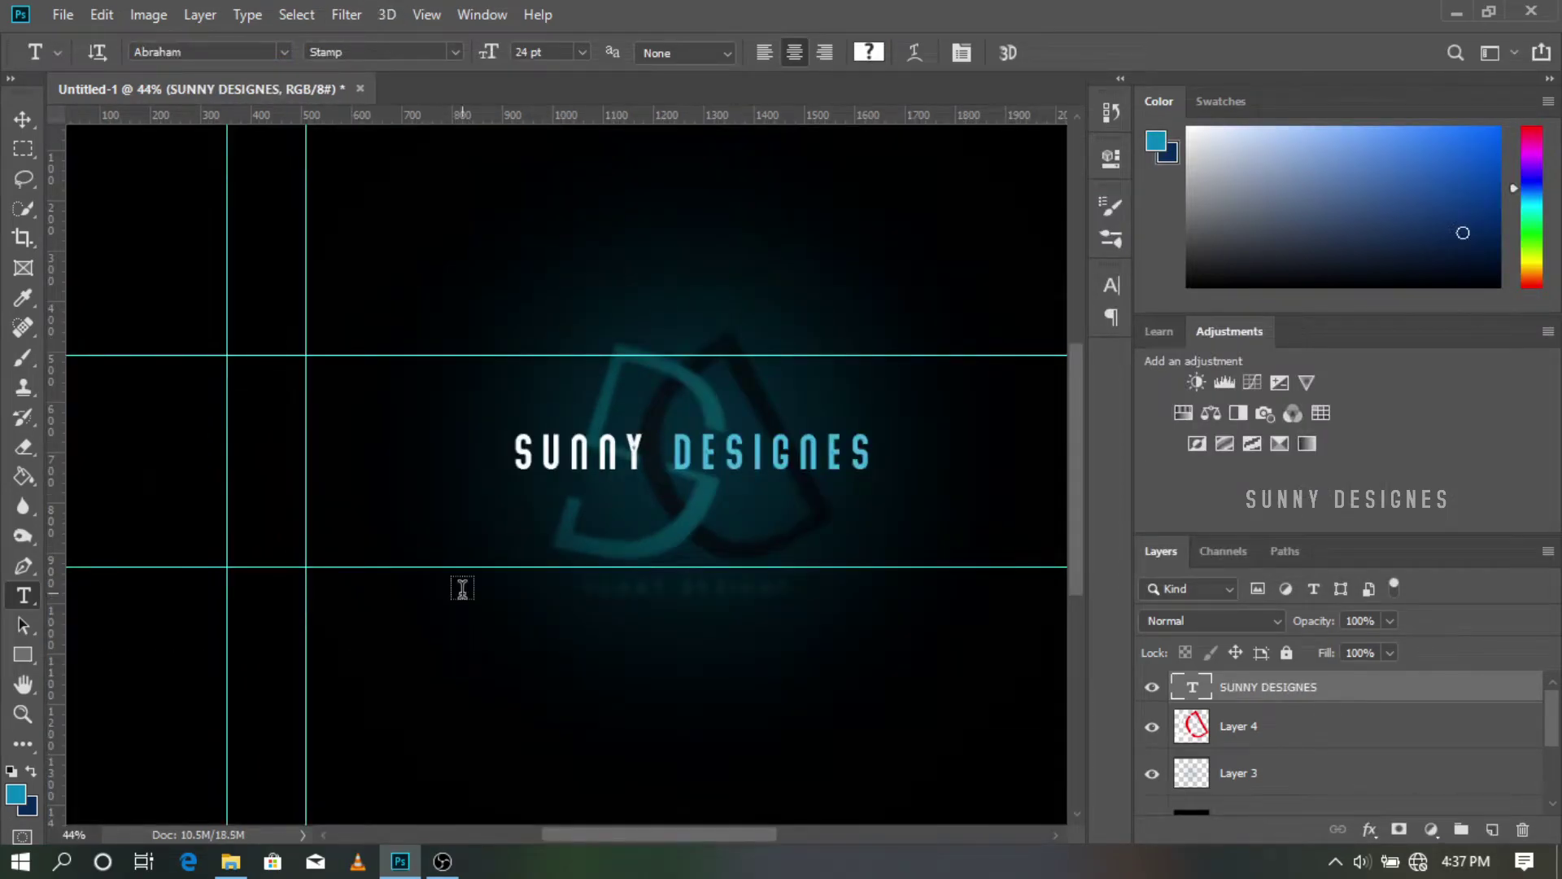
pyautogui.scroll(-4, 1238, 763)
pyautogui.scroll(3, 1238, 763)
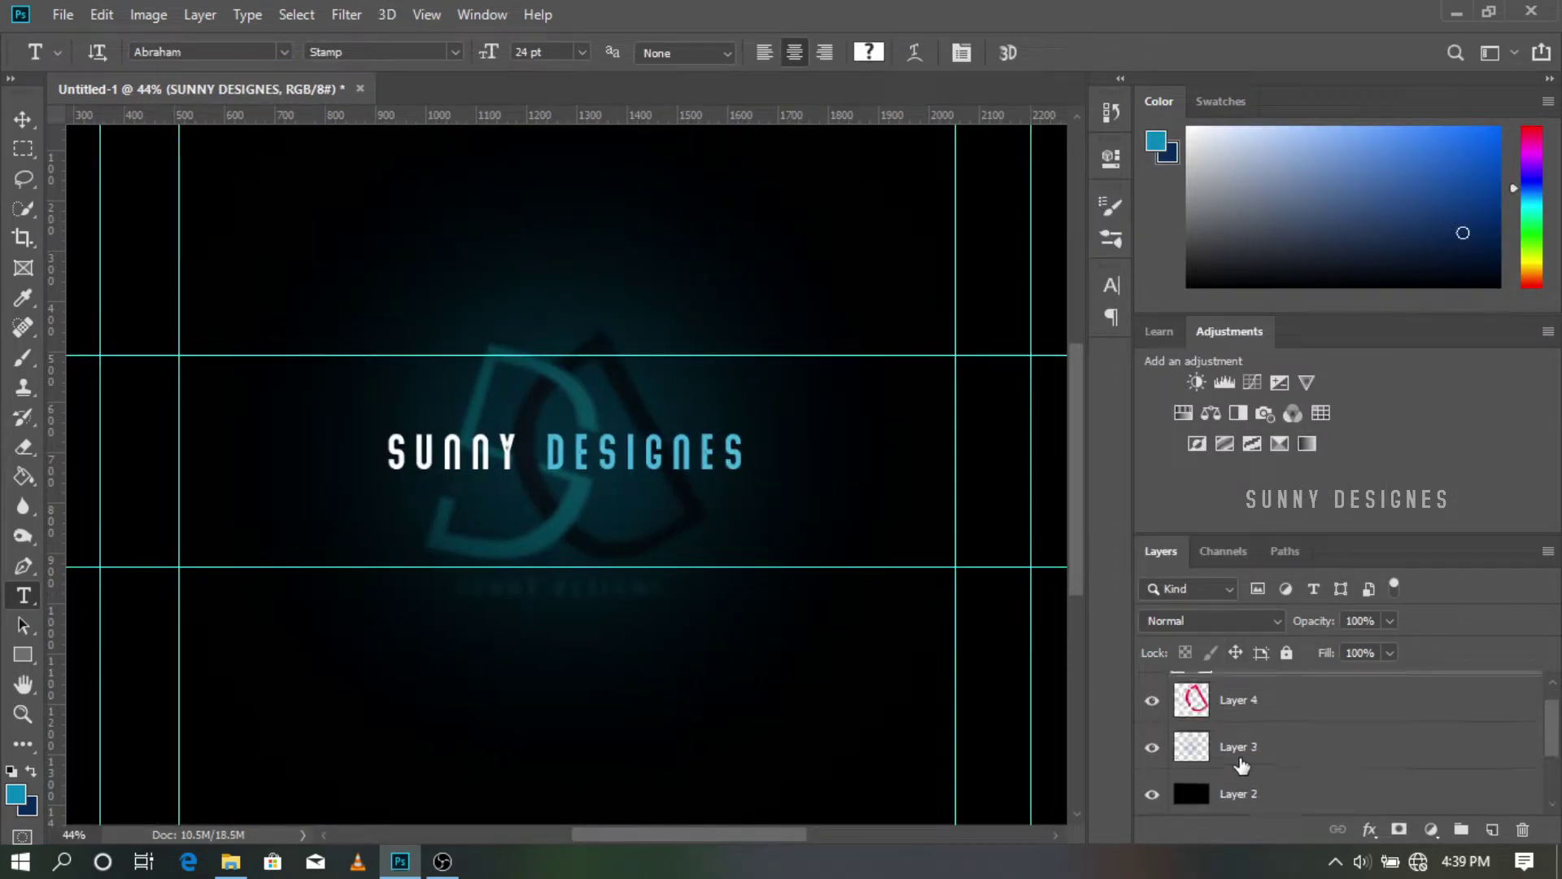
pyautogui.click(1238, 755)
pyautogui.click(1155, 745)
pyautogui.click(1153, 747)
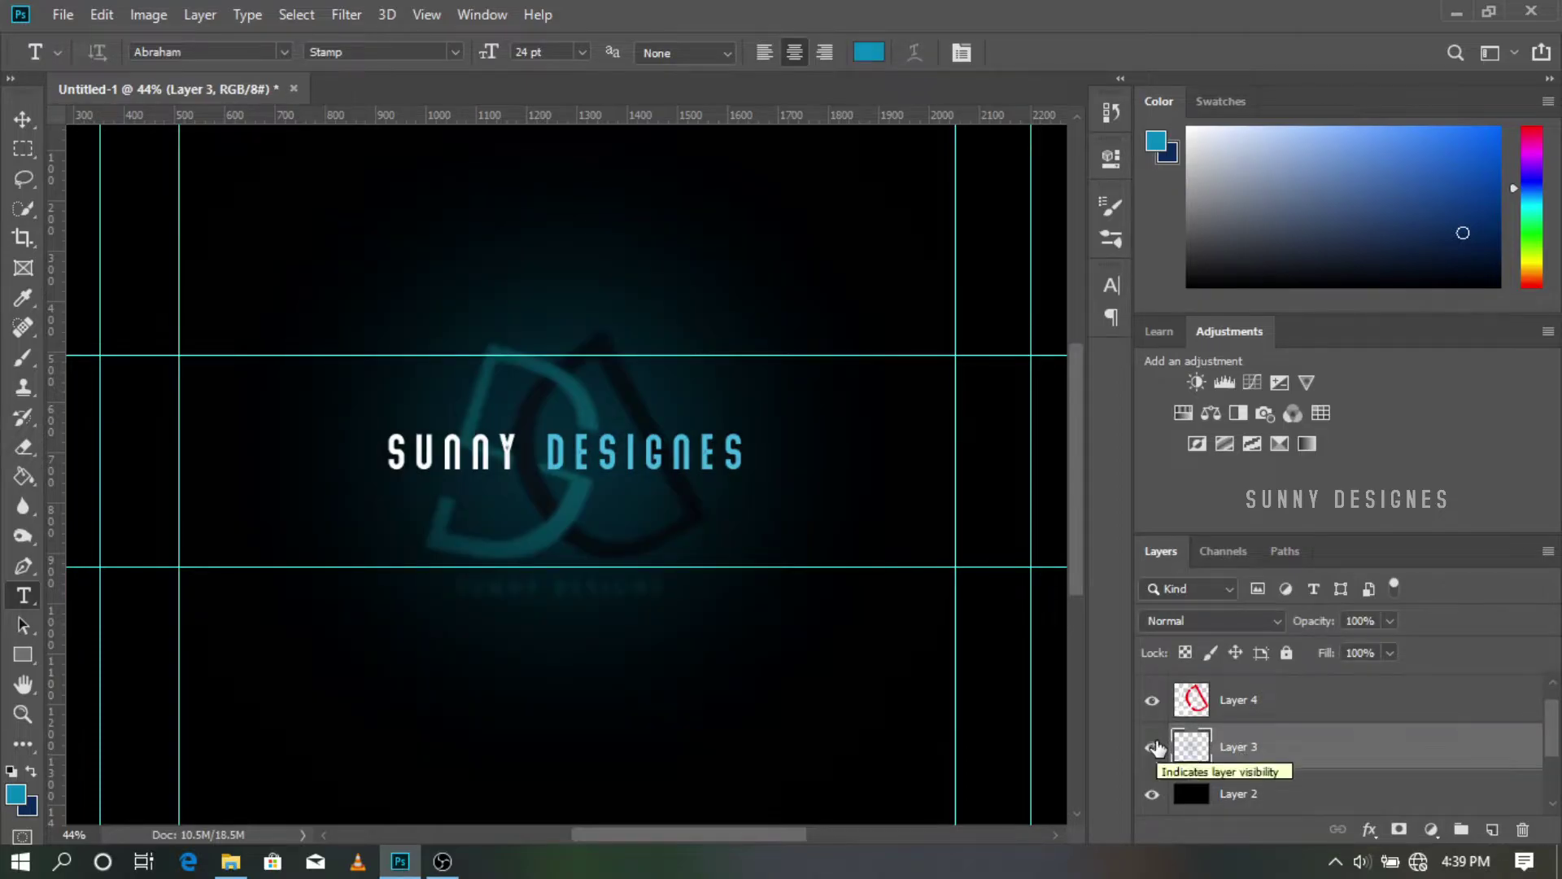
# Step: Apply a 36-pixel Gaussian Blur to the teal glow on Layer 3
pyautogui.click(427, 15)
pyautogui.moveTo(347, 15)
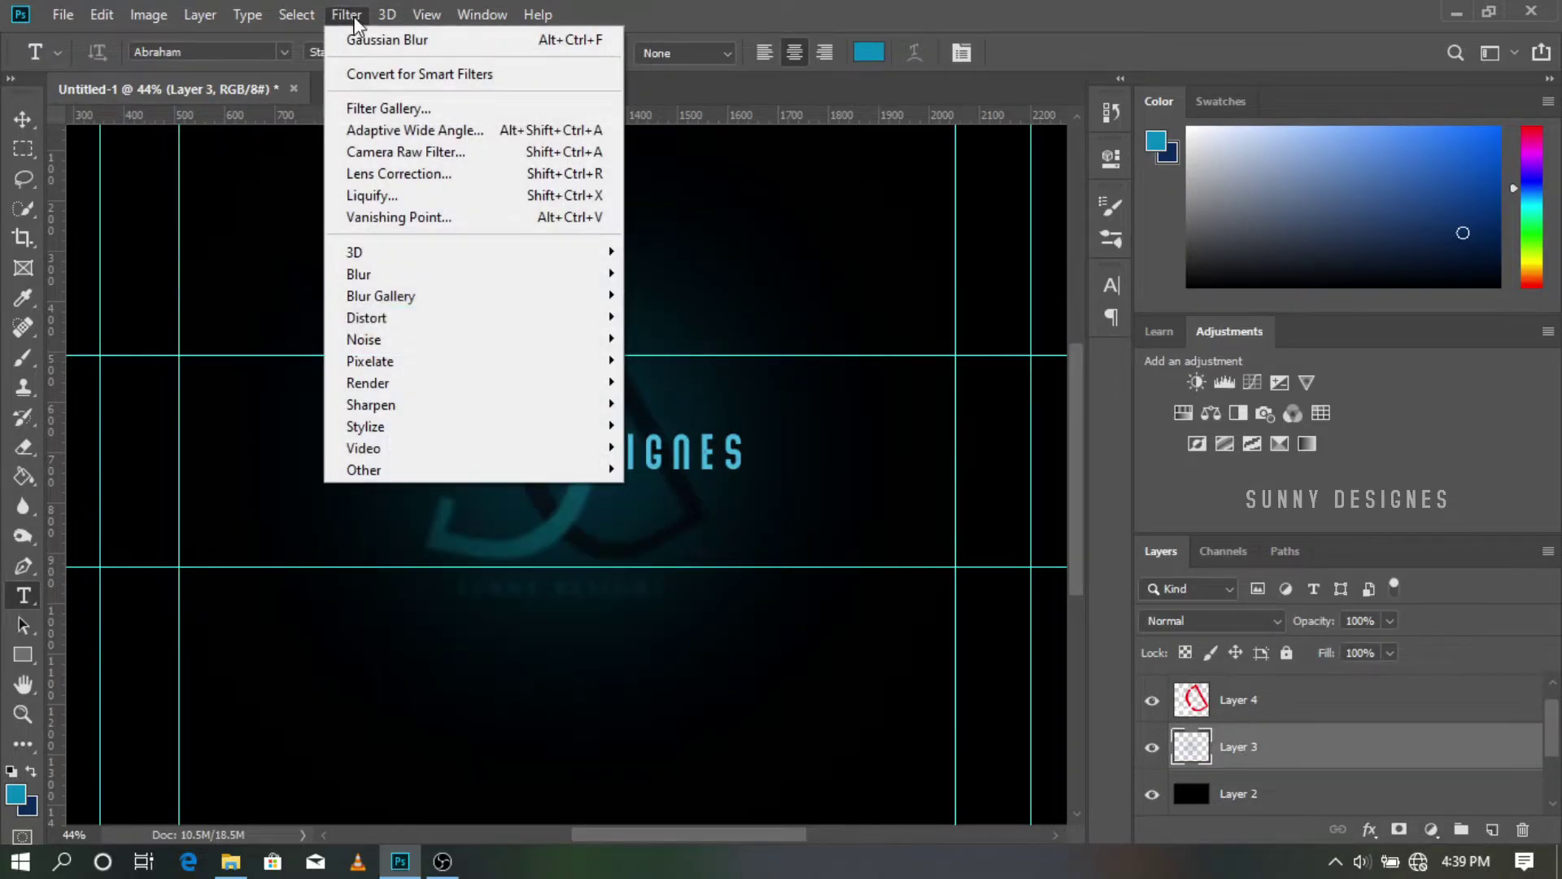
pyautogui.moveTo(407, 275)
pyautogui.click(659, 366)
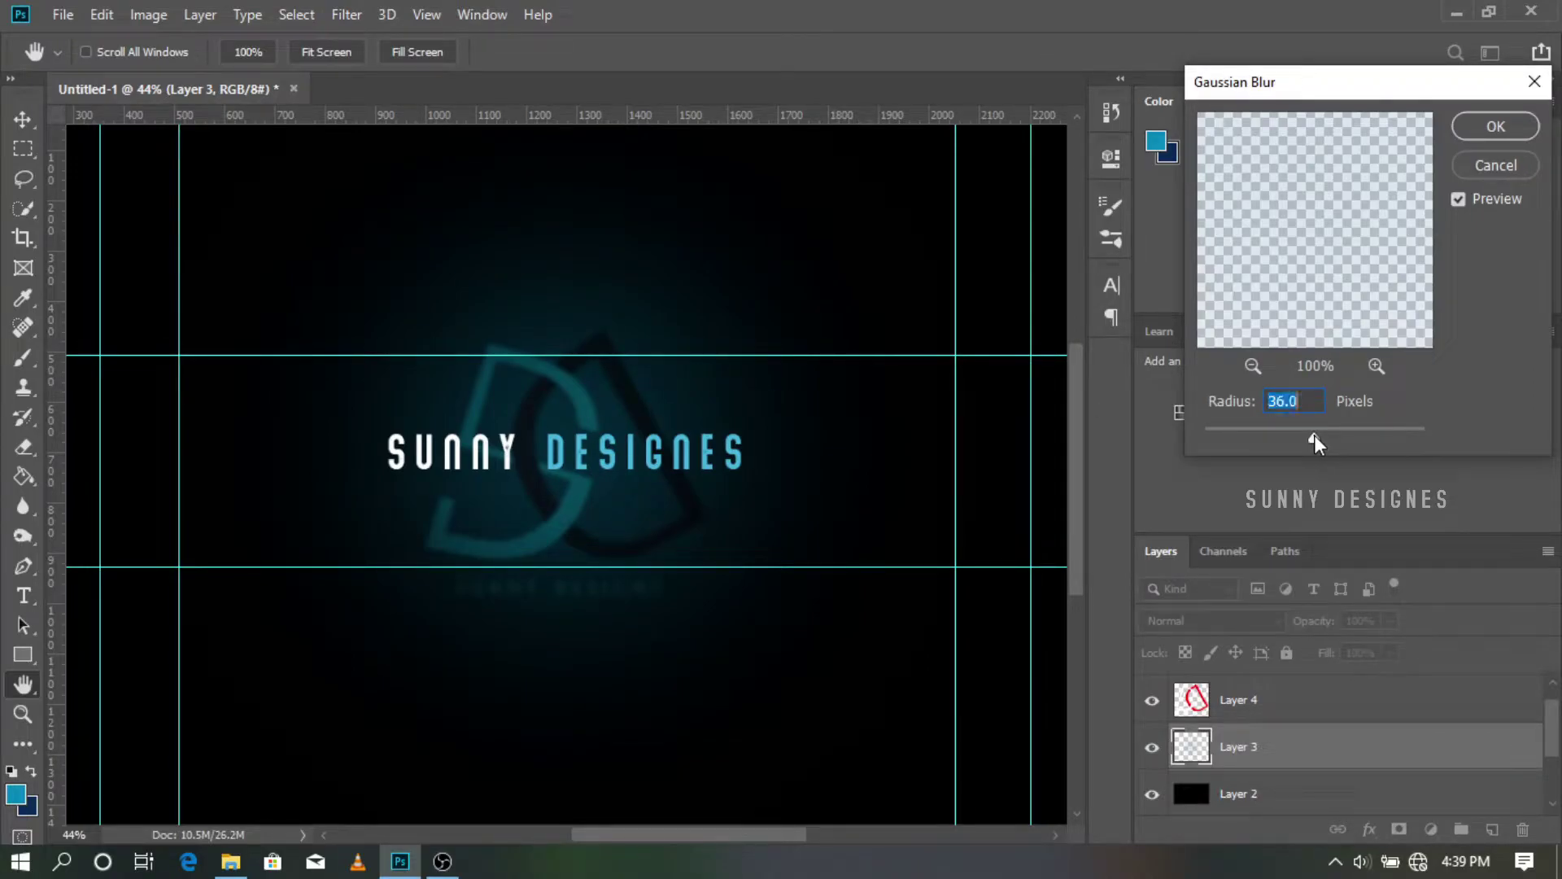
pyautogui.click(1495, 126)
# Step: Set the title text layer's anti-aliasing to Sharp
pyautogui.press('t')
pyautogui.scroll(1, 1302, 733)
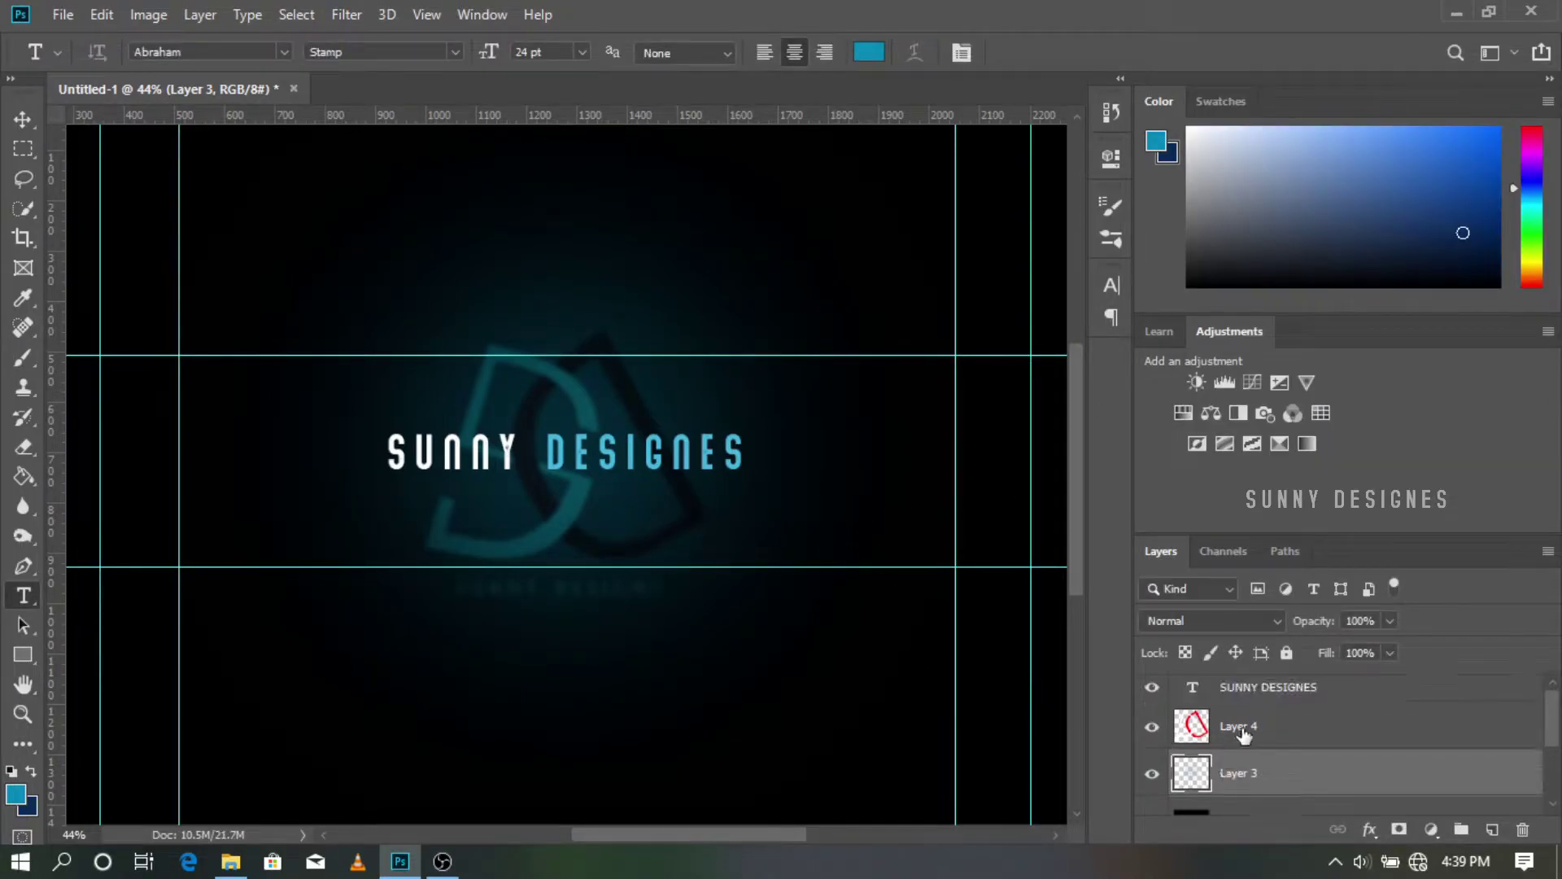
pyautogui.rightClick(1265, 690)
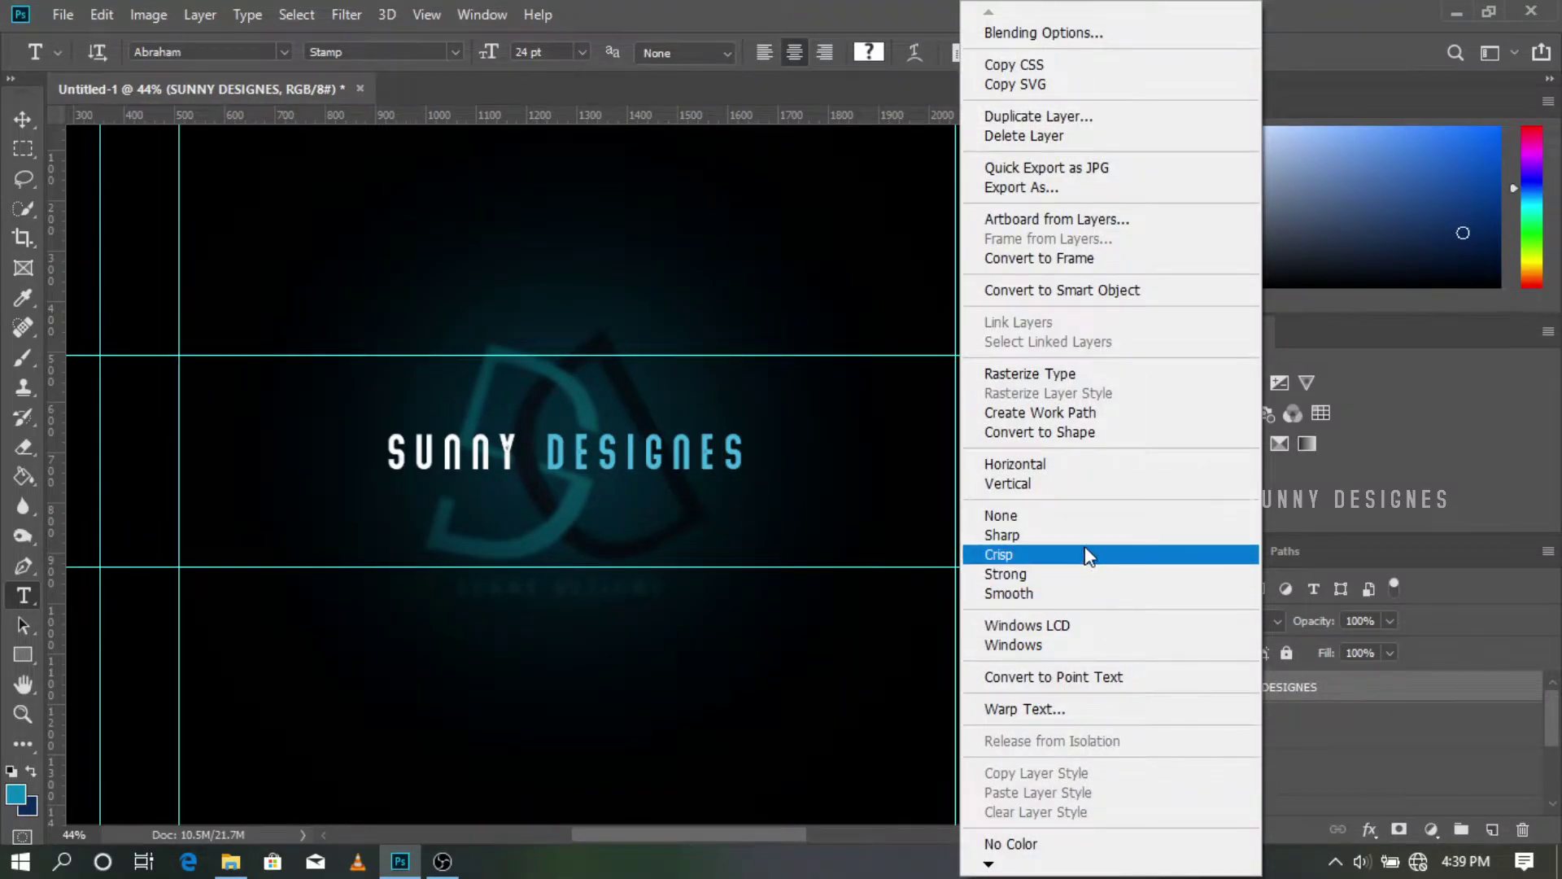
pyautogui.click(1085, 535)
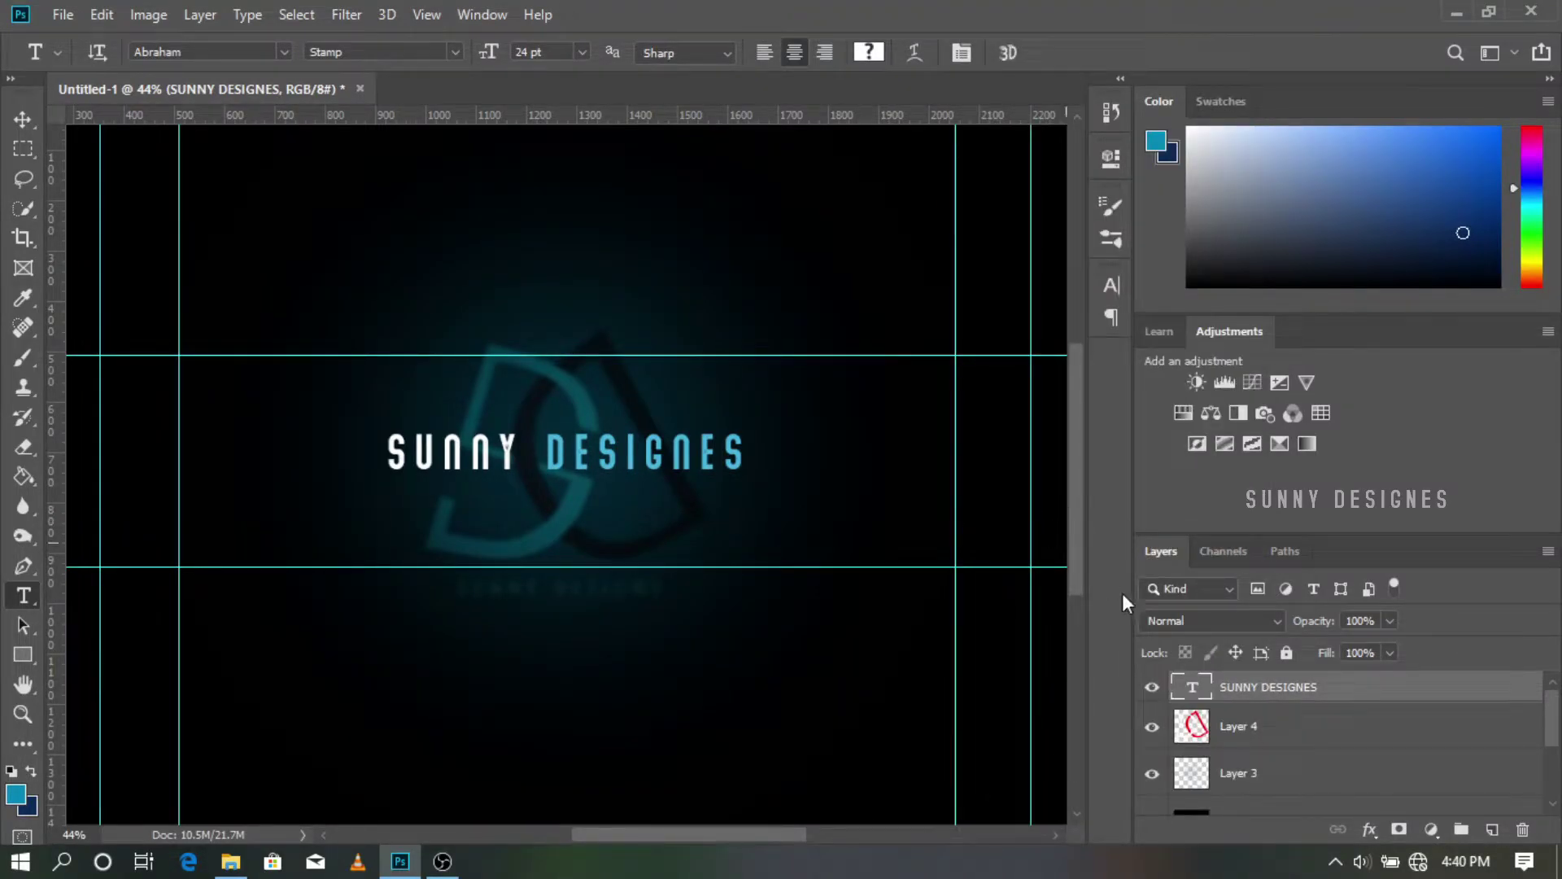
# Step: Place the Instagram logo PNG as an embedded image, shrunk and set beside the title
pyautogui.click(63, 14)
pyautogui.click(114, 443)
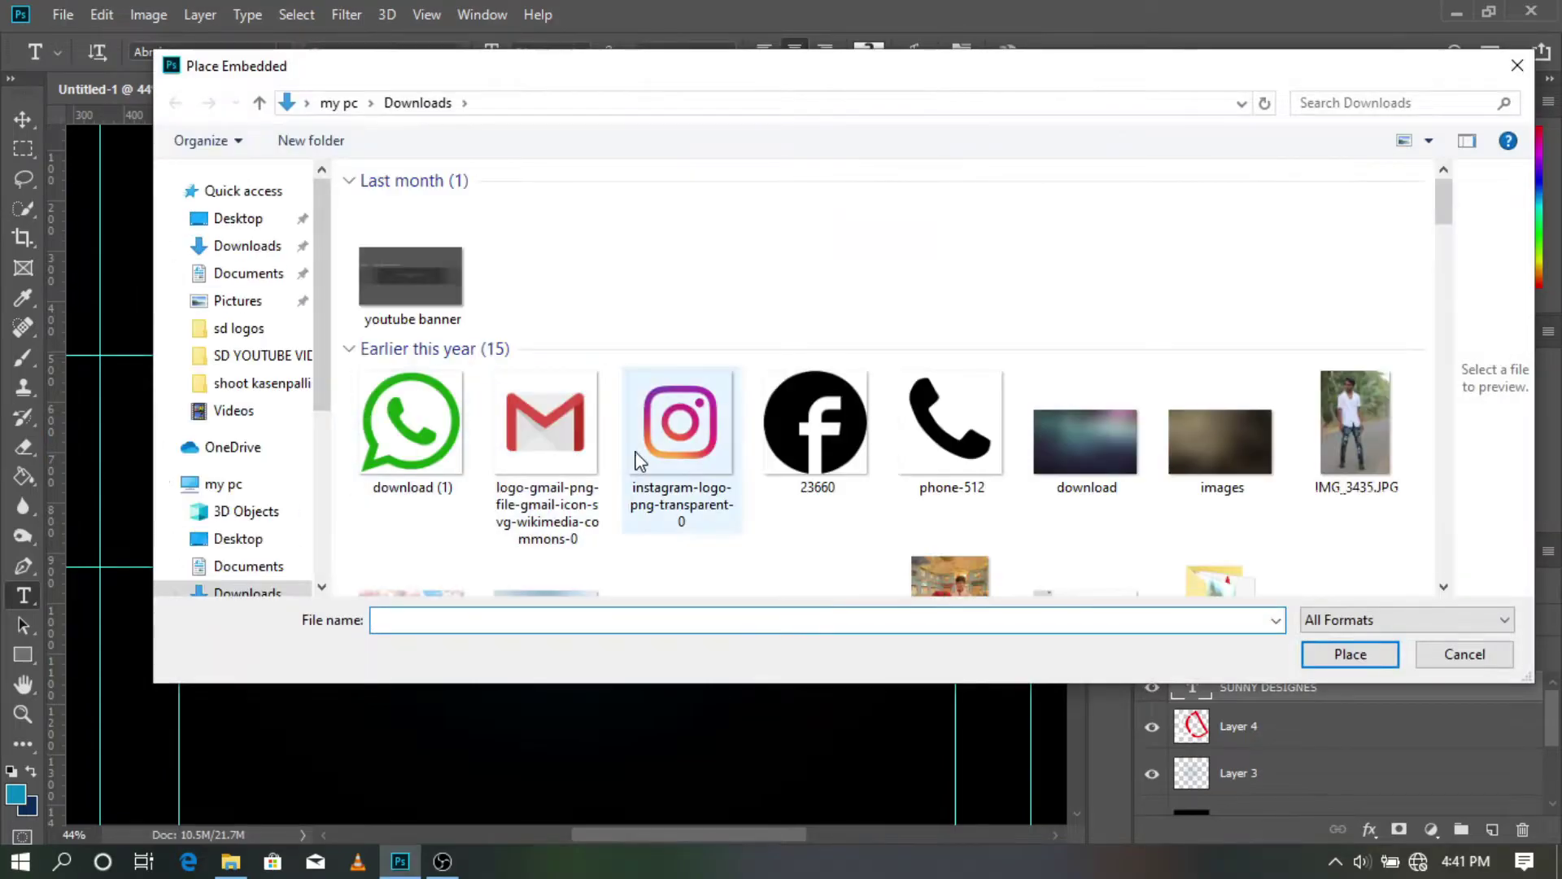
pyautogui.doubleClick(643, 462)
pyautogui.scroll(-4, 770, 344)
pyautogui.moveTo(790, 258); pyautogui.dragTo(422, 626)
pyautogui.moveTo(393, 653); pyautogui.dragTo(732, 460)
pyautogui.scroll(9, 732, 460)
pyautogui.press('Return')
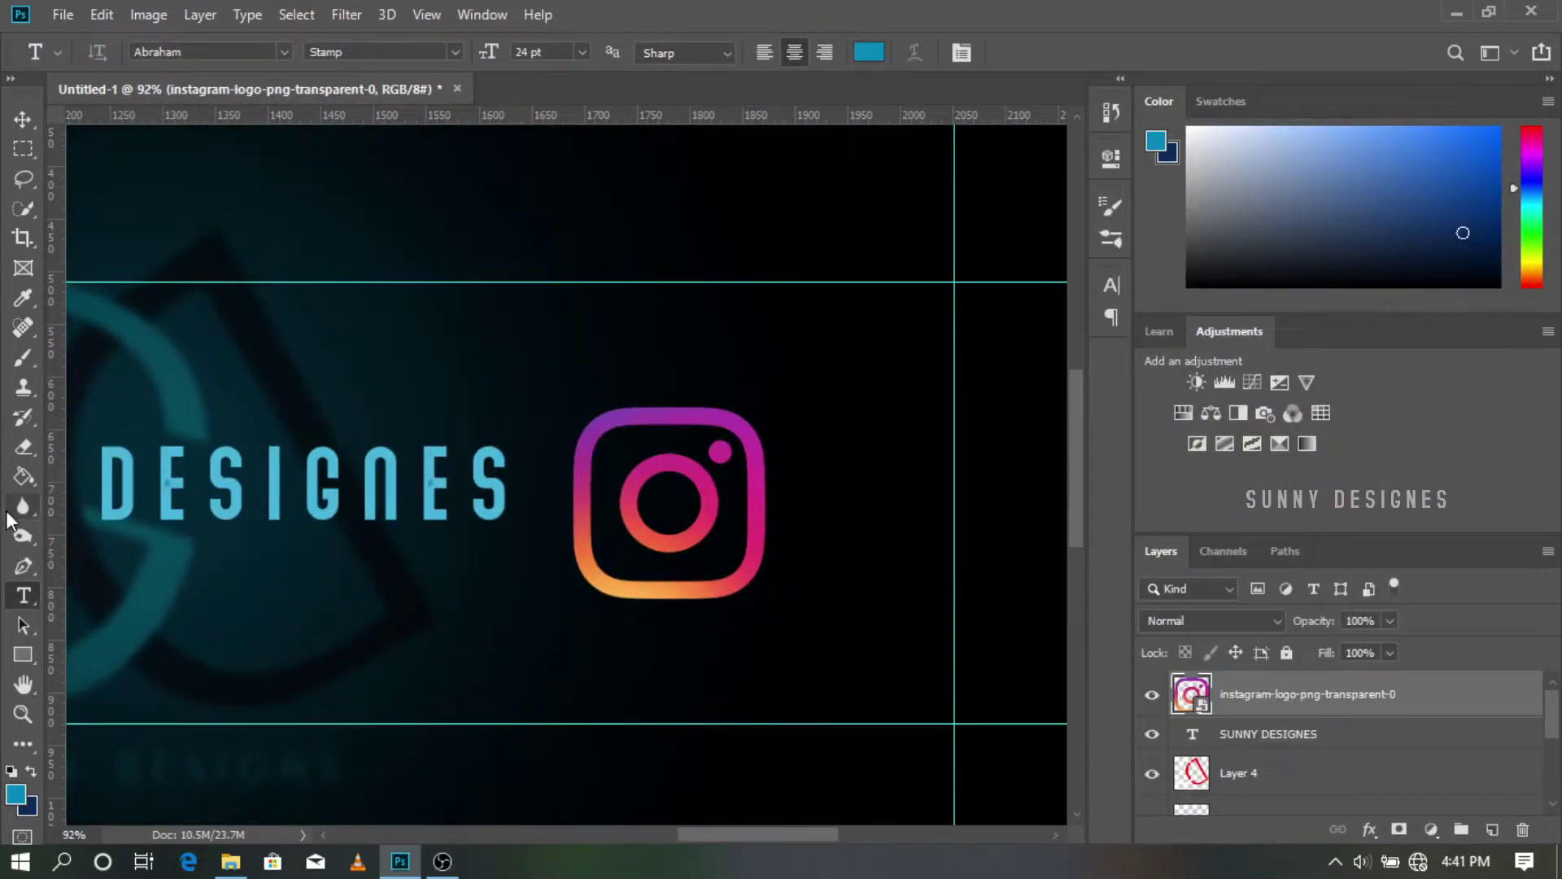
# Step: Use Curves to turn the Instagram logo fully white
pyautogui.hotkey('ctrl', 'm')
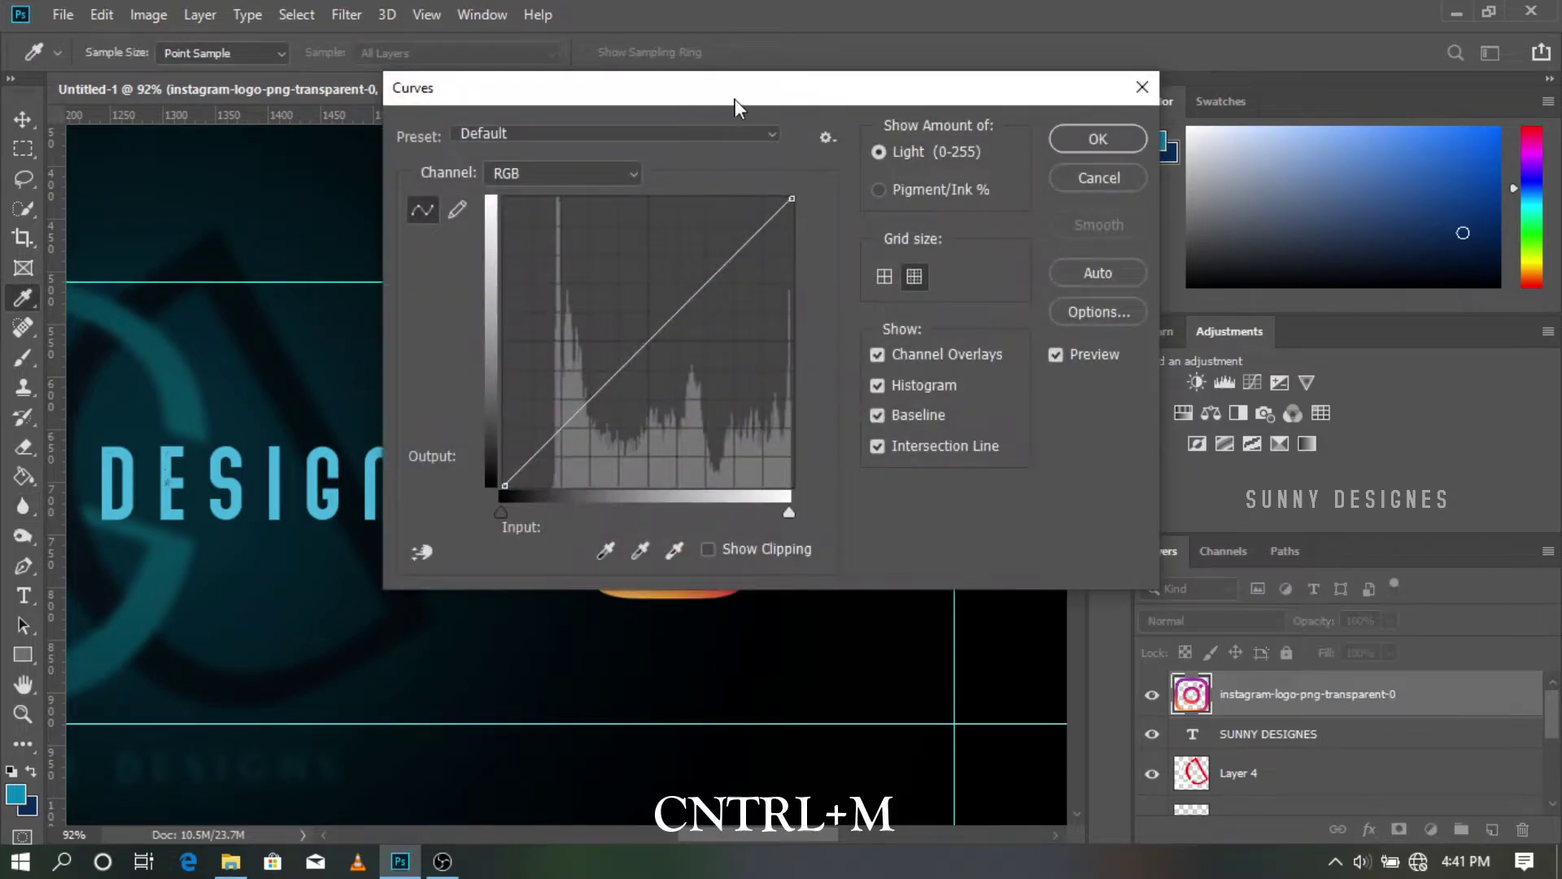
pyautogui.moveTo(733, 99); pyautogui.dragTo(1231, 46)
pyautogui.moveTo(1289, 146); pyautogui.dragTo(1363, 472)
pyautogui.moveTo(1290, 432); pyautogui.dragTo(1288, 91)
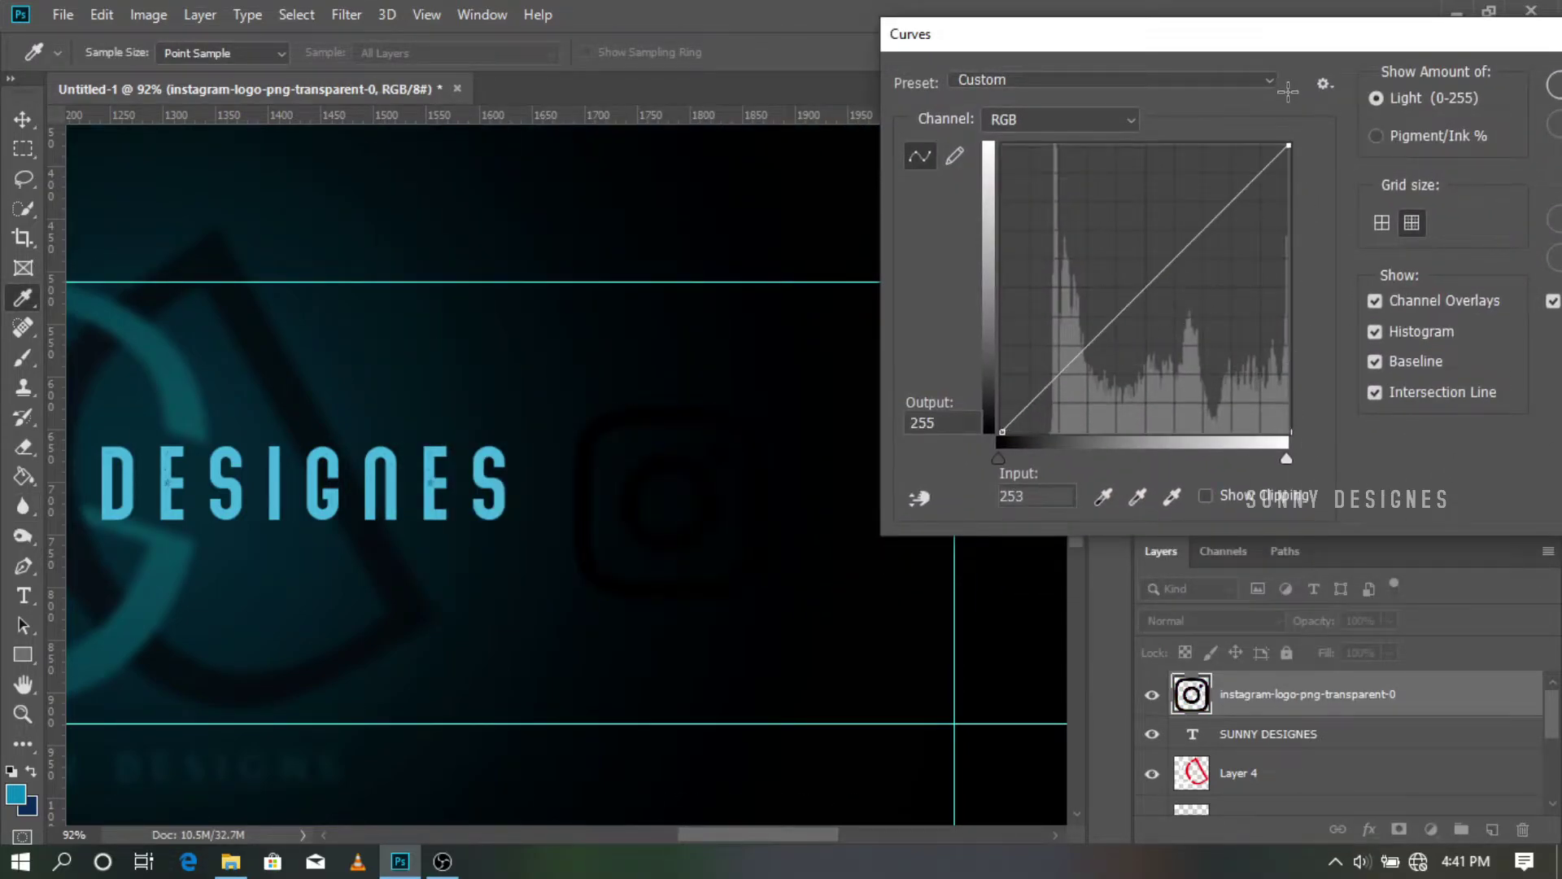
pyautogui.moveTo(1002, 431); pyautogui.dragTo(1003, 146)
pyautogui.press('Return')
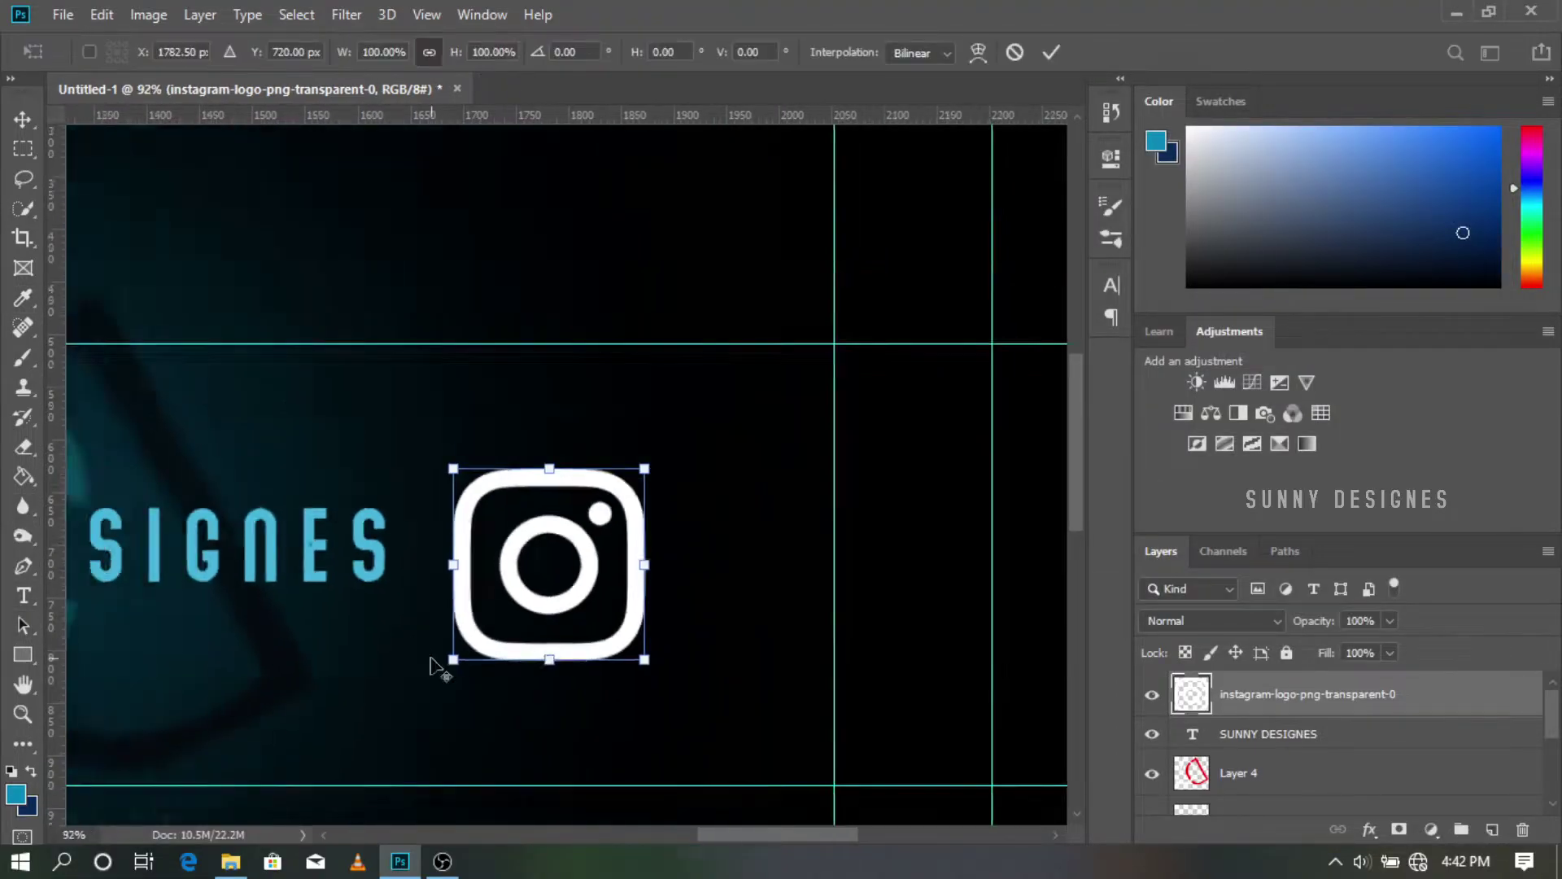
# Step: Shrink the Instagram icon to about 31 px and position it on the bottom-left guides
pyautogui.scroll(-8, 480, 690)
pyautogui.scroll(-2, 484, 687)
pyautogui.moveTo(624, 603); pyautogui.dragTo(760, 517)
pyautogui.scroll(7, 683, 564)
pyautogui.hscroll(-2, 732, 569)
pyautogui.scroll(-2, 914, 514)
pyautogui.hscroll(-1, 936, 514)
pyautogui.hscroll(2, 977, 514)
pyautogui.scroll(4, 980, 514)
pyautogui.moveTo(983, 495); pyautogui.dragTo(340, 726)
pyautogui.hscroll(-3, 341, 726)
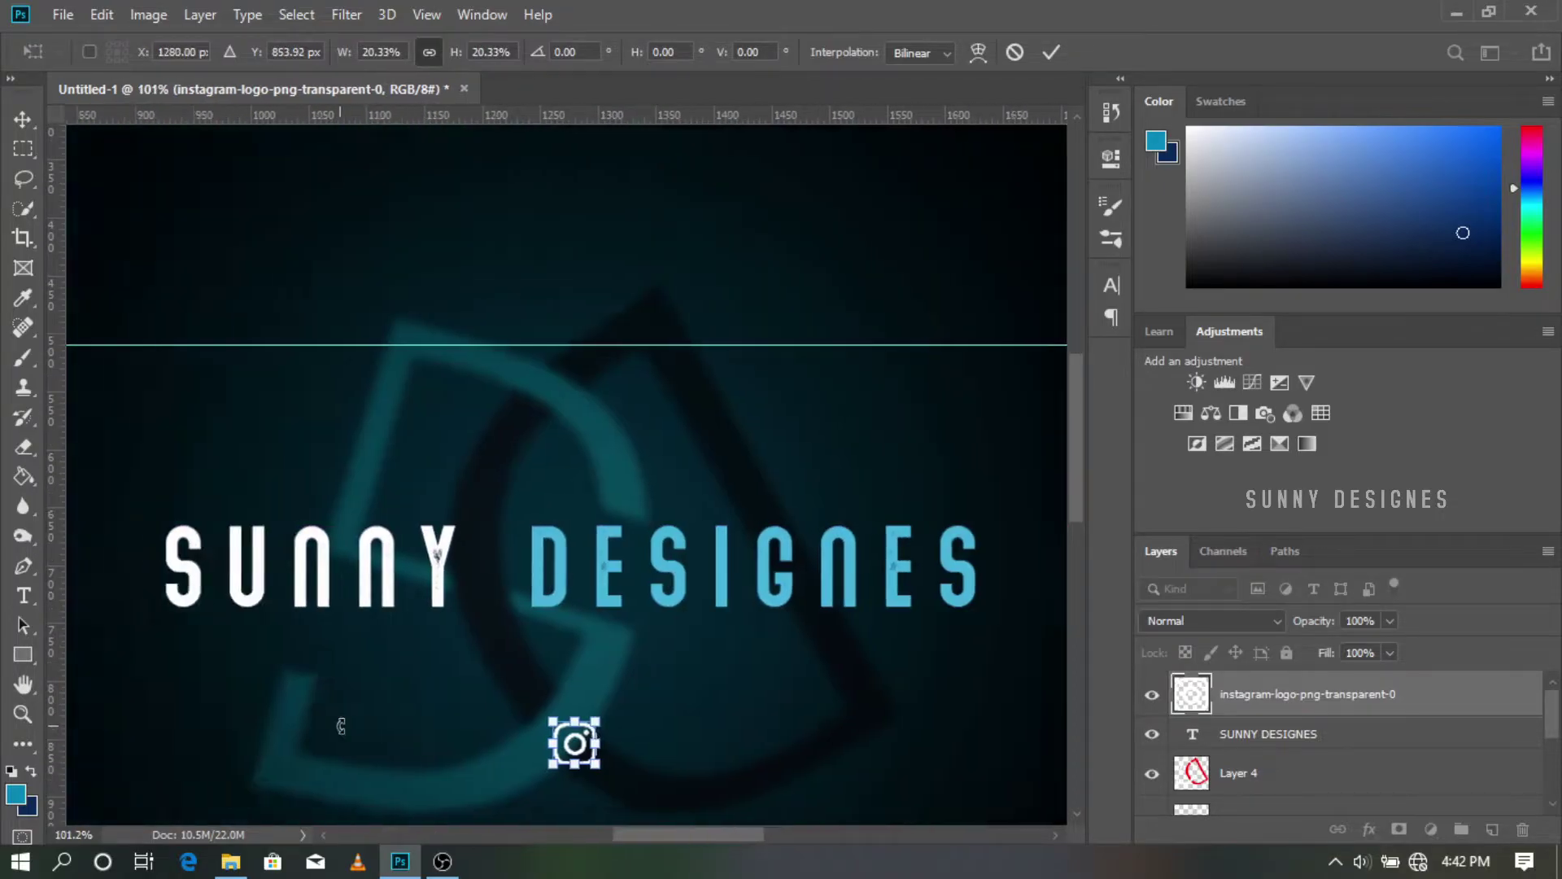
pyautogui.scroll(-4, 341, 725)
pyautogui.hscroll(-4, 521, 653)
pyautogui.moveTo(940, 549); pyautogui.dragTo(272, 584)
pyautogui.scroll(5, 326, 594)
pyautogui.moveTo(373, 572); pyautogui.dragTo(333, 561)
pyautogui.press('Return')
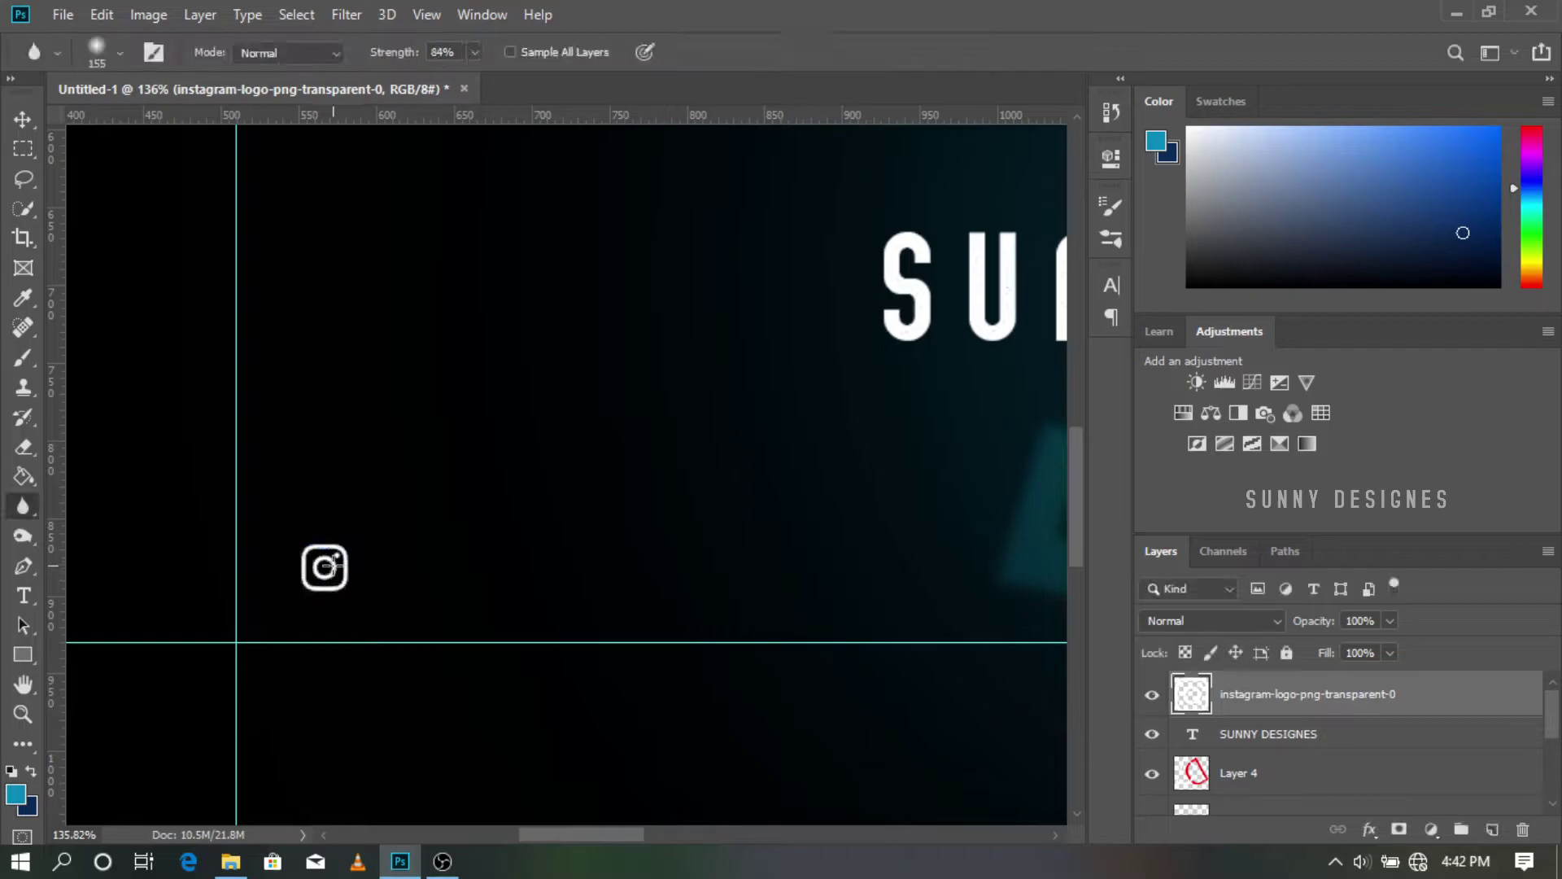
pyautogui.keyDown('ctrl'); pyautogui.click(334, 561); pyautogui.keyUp('ctrl')
pyautogui.scroll(-4, 402, 530)
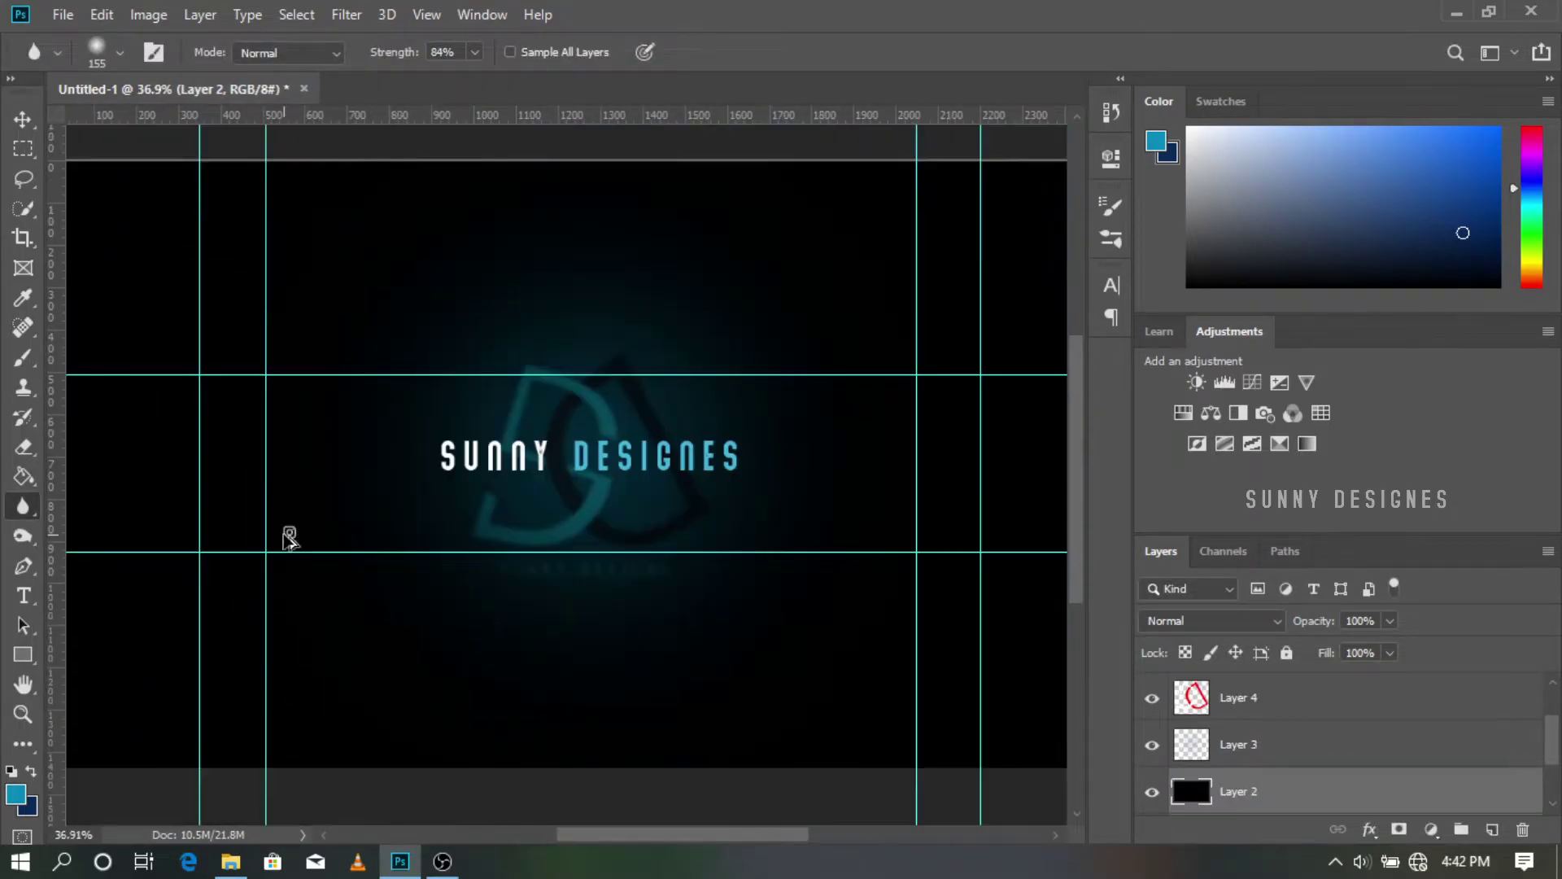
# Step: Place the Facebook logo image as an embedded layer and move it above Layer 4
pyautogui.click(63, 15)
pyautogui.click(122, 443)
pyautogui.doubleClick(816, 424)
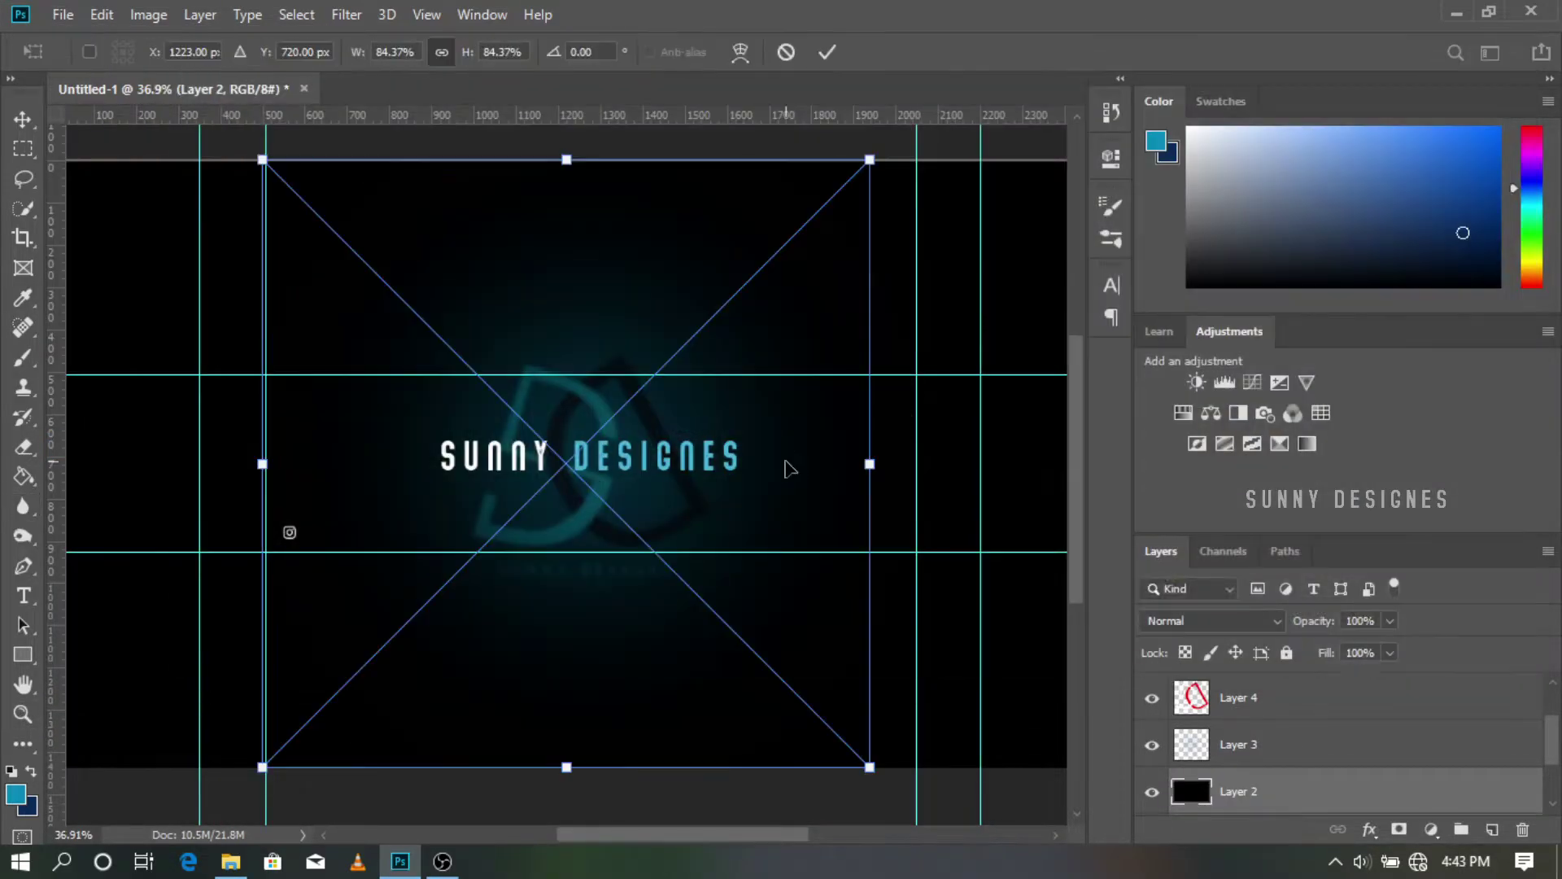
pyautogui.moveTo(257, 158); pyautogui.dragTo(471, 372)
pyautogui.moveTo(570, 470); pyautogui.dragTo(536, 404)
pyautogui.press('Return')
pyautogui.moveTo(1272, 794); pyautogui.dragTo(1244, 677)
# Step: Rasterize the Facebook logo layer and turn it white with a Curves adjustment
pyautogui.click(700, 370)
pyautogui.click(730, 360)
pyautogui.hotkey('ctrl', 'm')
pyautogui.moveTo(853, 428); pyautogui.dragTo(853, 142)
pyautogui.click(1450, 84)
# Step: Shrink the Facebook icon to about 3.34% and align it directly above the Instagram icon
pyautogui.hotkey('ctrl', 't')
pyautogui.moveTo(832, 305); pyautogui.dragTo(461, 677)
pyautogui.scroll(4, 461, 682)
pyautogui.moveTo(638, 763); pyautogui.dragTo(372, 347)
pyautogui.scroll(3, 372, 348)
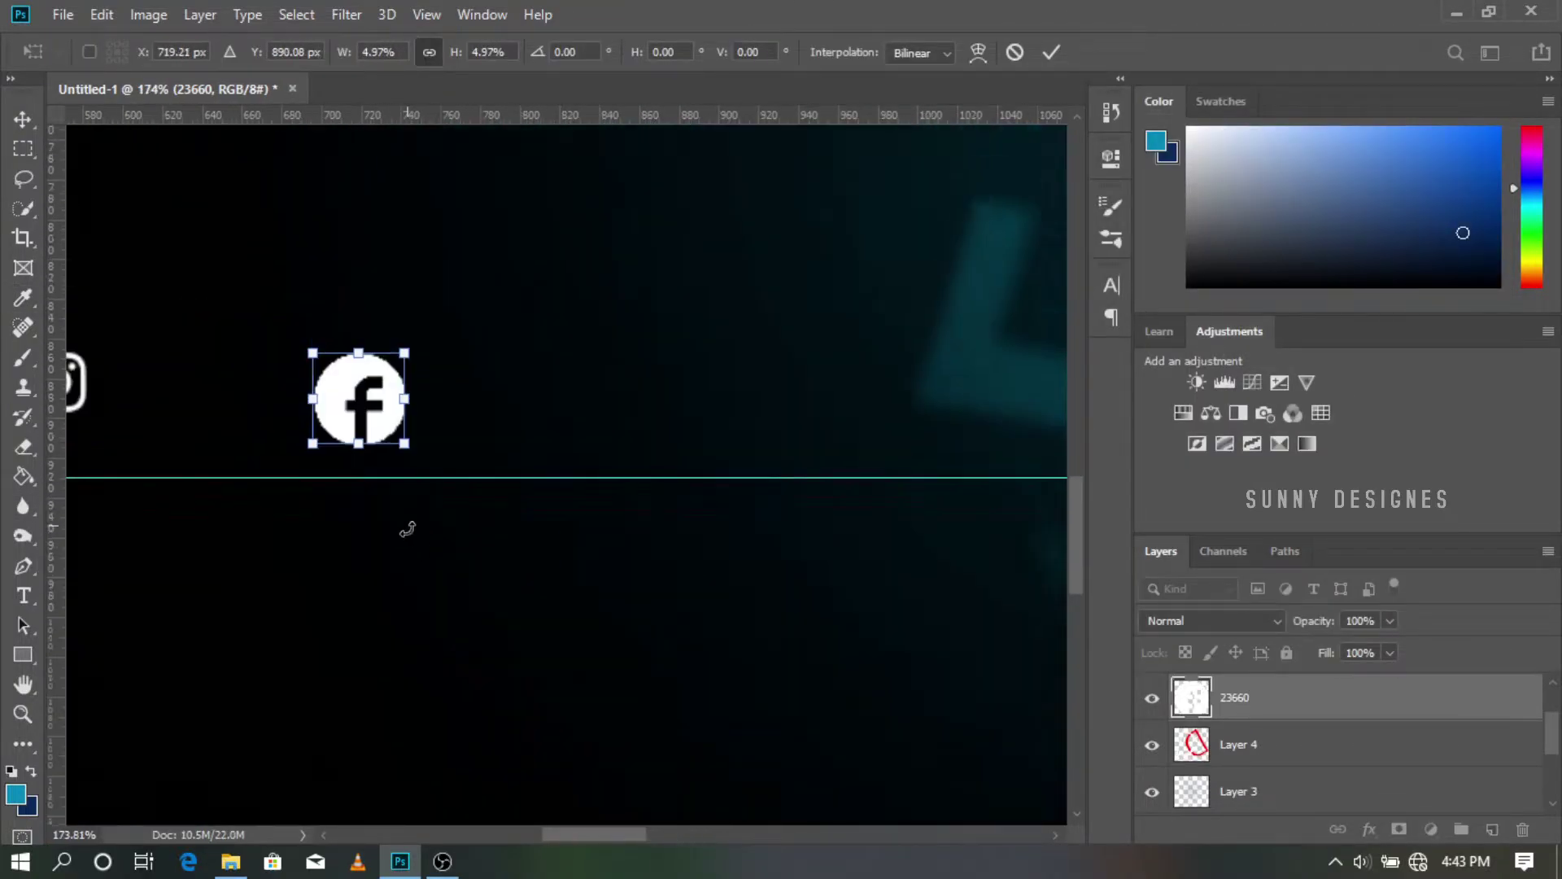
pyautogui.scroll(-2, 407, 523)
pyautogui.scroll(3, 405, 529)
pyautogui.moveTo(391, 715); pyautogui.dragTo(174, 274)
pyautogui.moveTo(123, 216); pyautogui.dragTo(144, 238)
pyautogui.moveTo(168, 258); pyautogui.dragTo(168, 252)
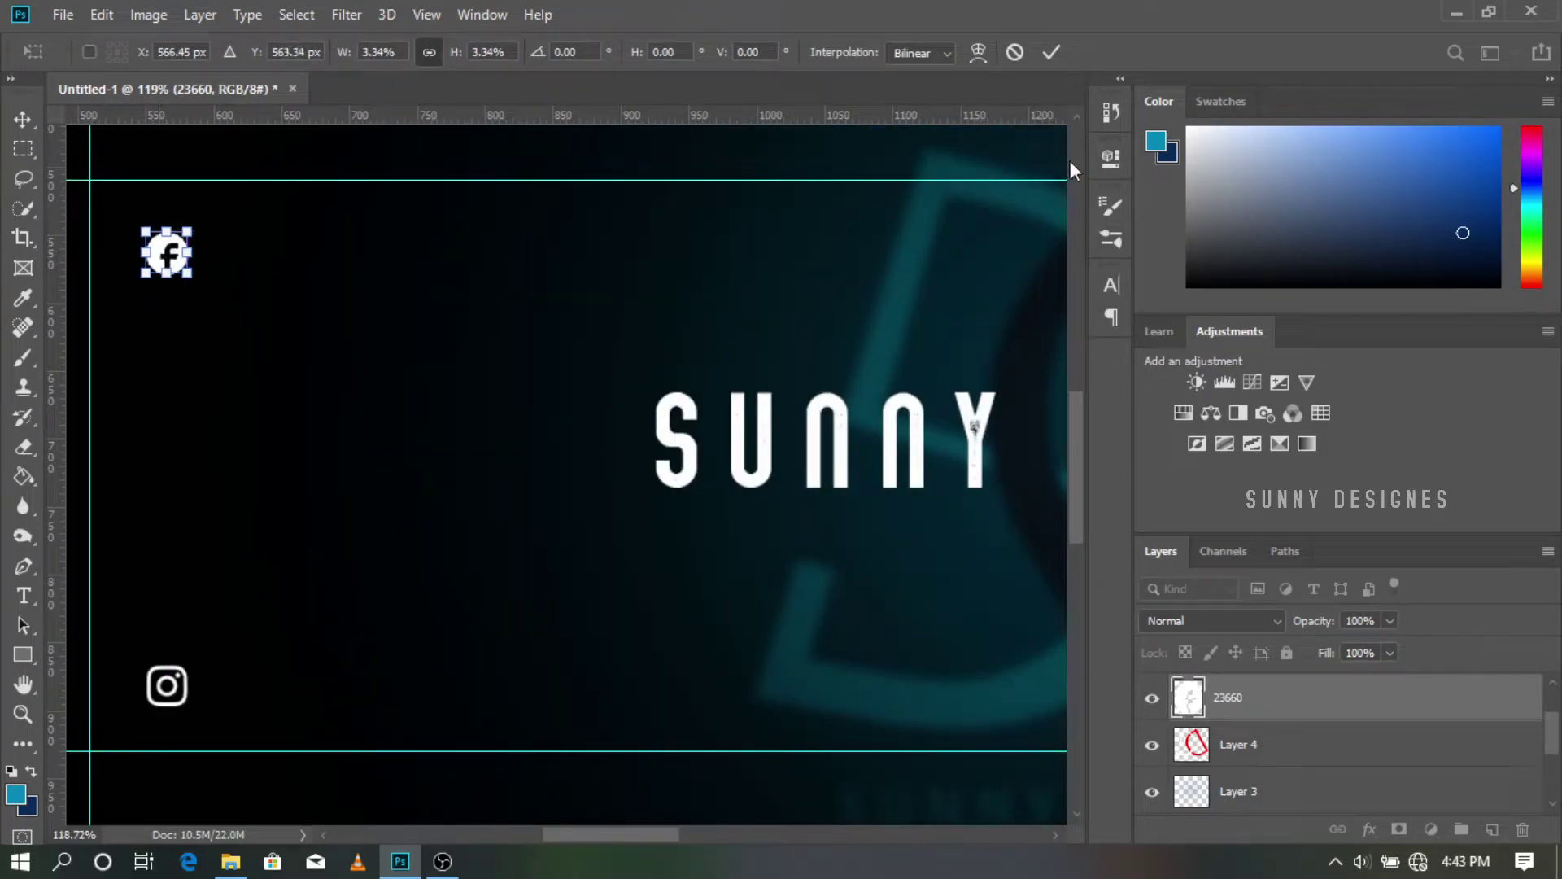
pyautogui.click(1051, 53)
pyautogui.scroll(-5, 857, 234)
pyautogui.scroll(2, 539, 462)
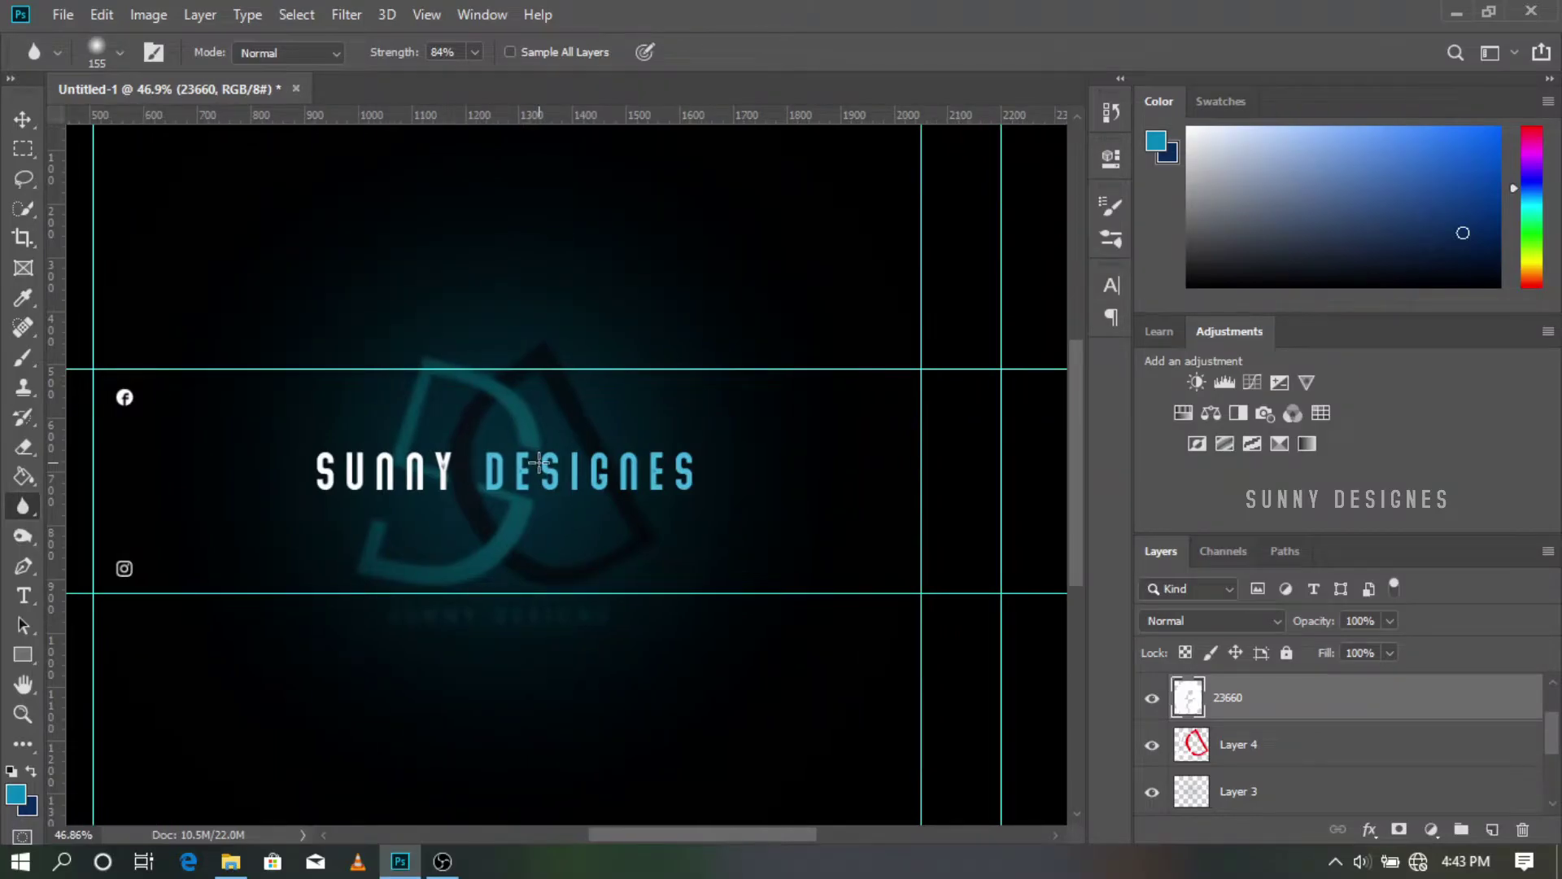
# Step: Place the YouTube logo from the phone's Download folder as an embedded image
pyautogui.click(53, 22)
pyautogui.click(147, 444)
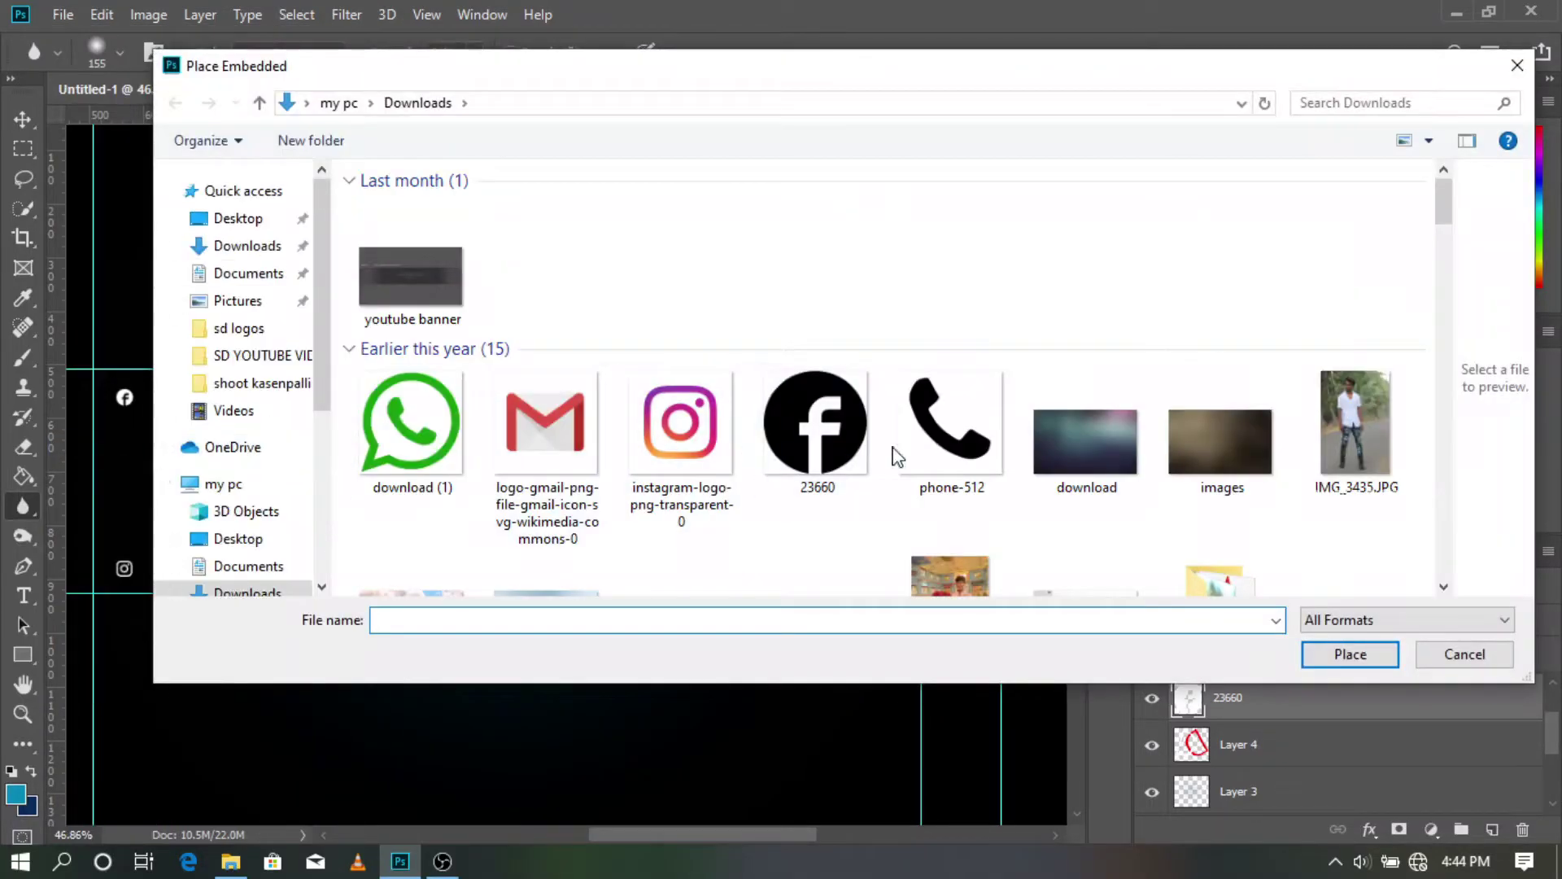
pyautogui.click(253, 337)
pyautogui.doubleClick(473, 209)
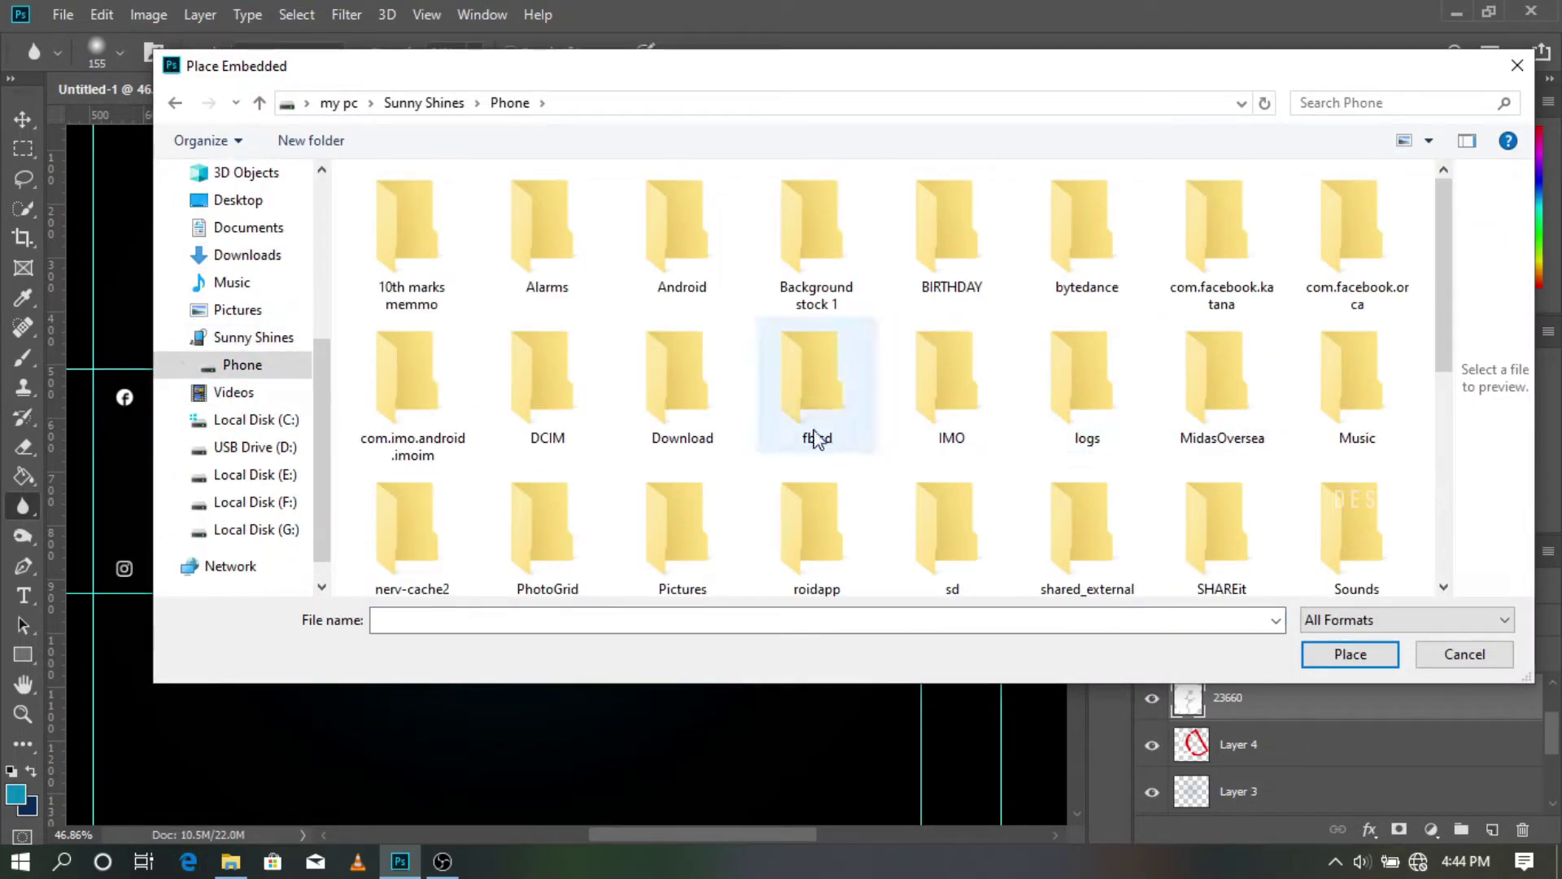
pyautogui.doubleClick(680, 423)
pyautogui.scroll(-5, 830, 401)
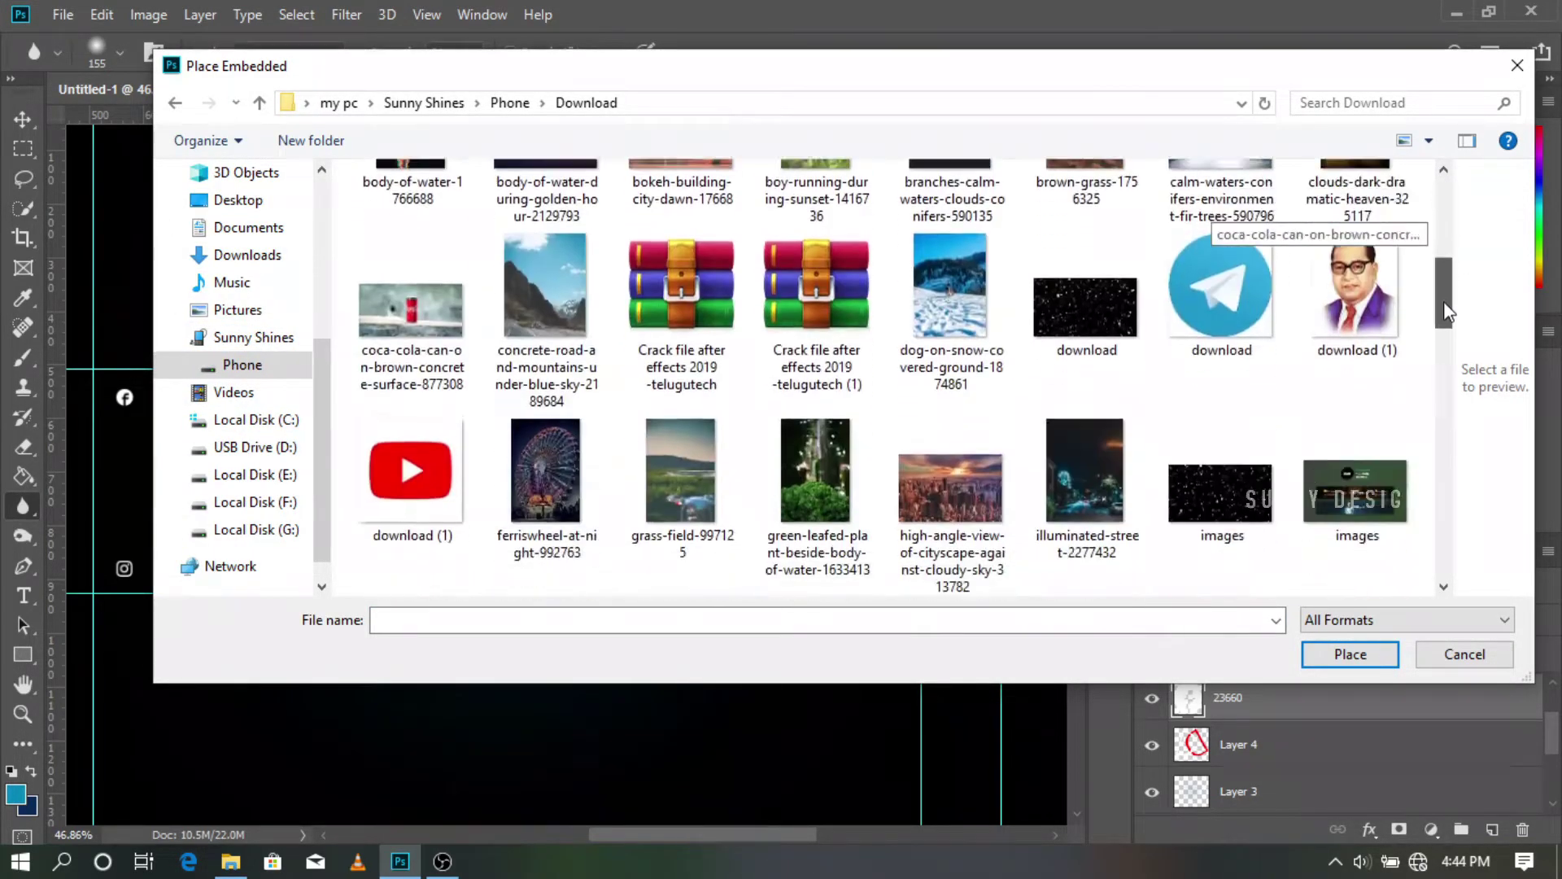
pyautogui.doubleClick(412, 455)
pyautogui.click(828, 52)
pyautogui.press('r')
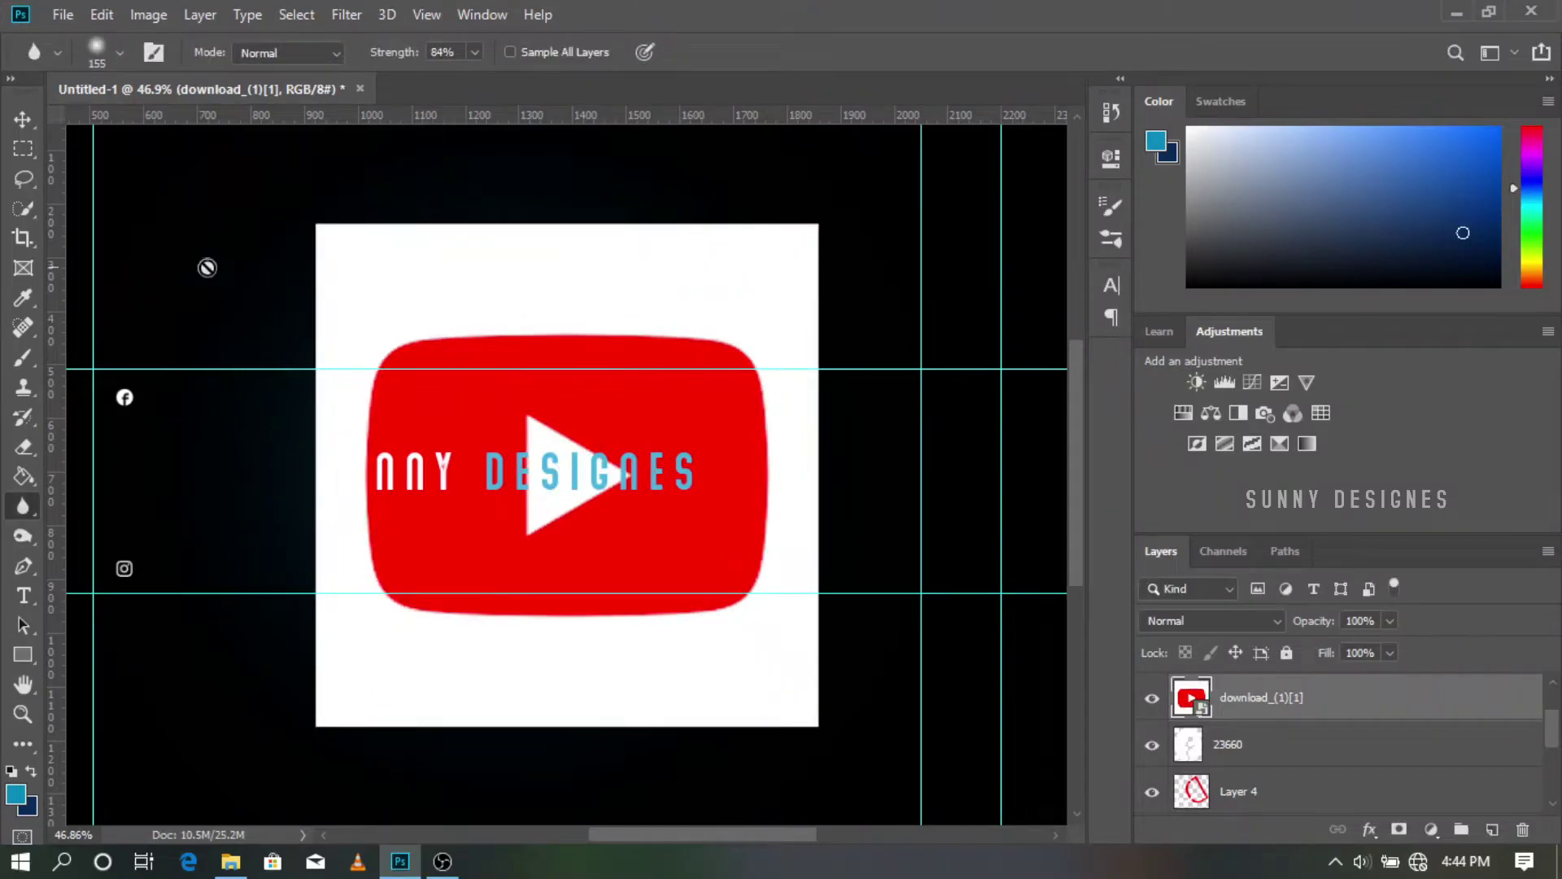
# Step: Rasterize the YouTube logo and cut away its white backing and play triangle using Magic Wand
pyautogui.rightClick(23, 205)
pyautogui.click(116, 232)
pyautogui.click(366, 287)
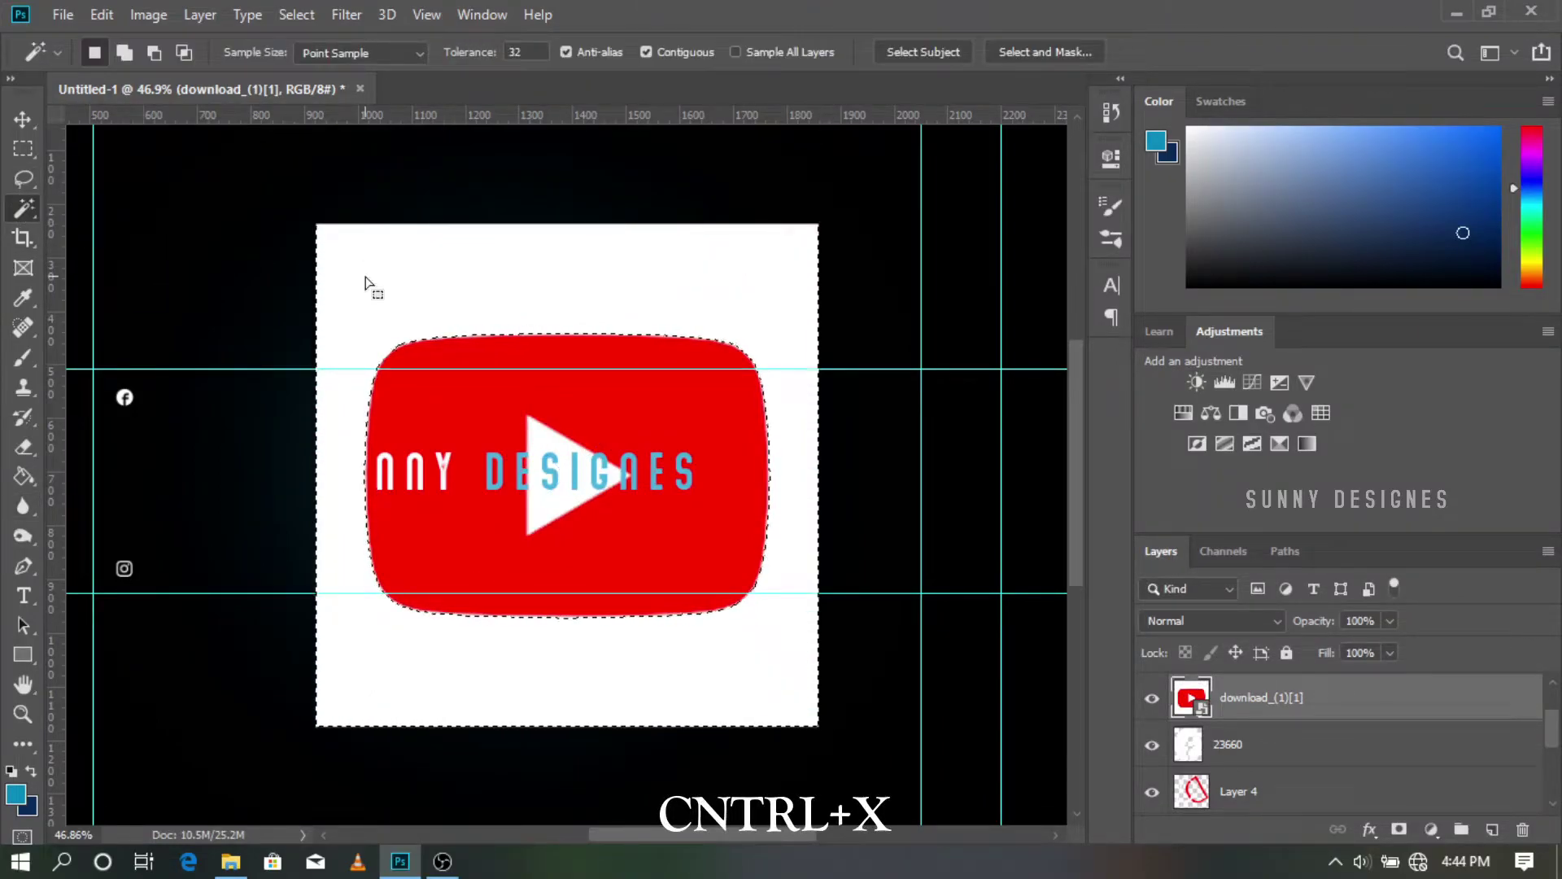
pyautogui.click(22, 506)
pyautogui.click(237, 499)
pyautogui.click(857, 359)
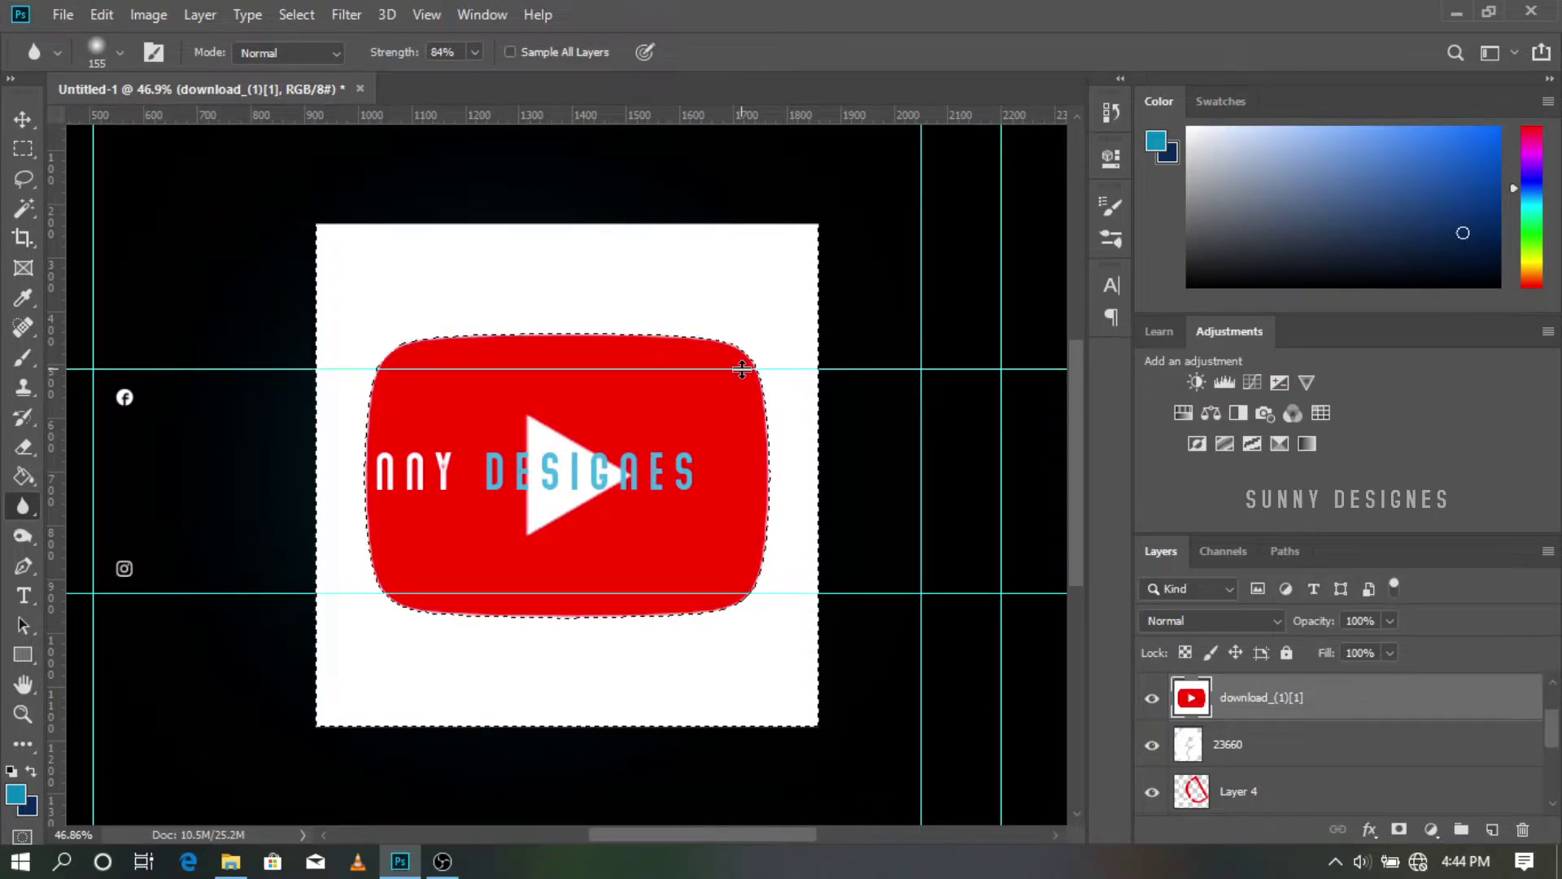
pyautogui.hotkey('ctrl', 'x')
pyautogui.click(22, 207)
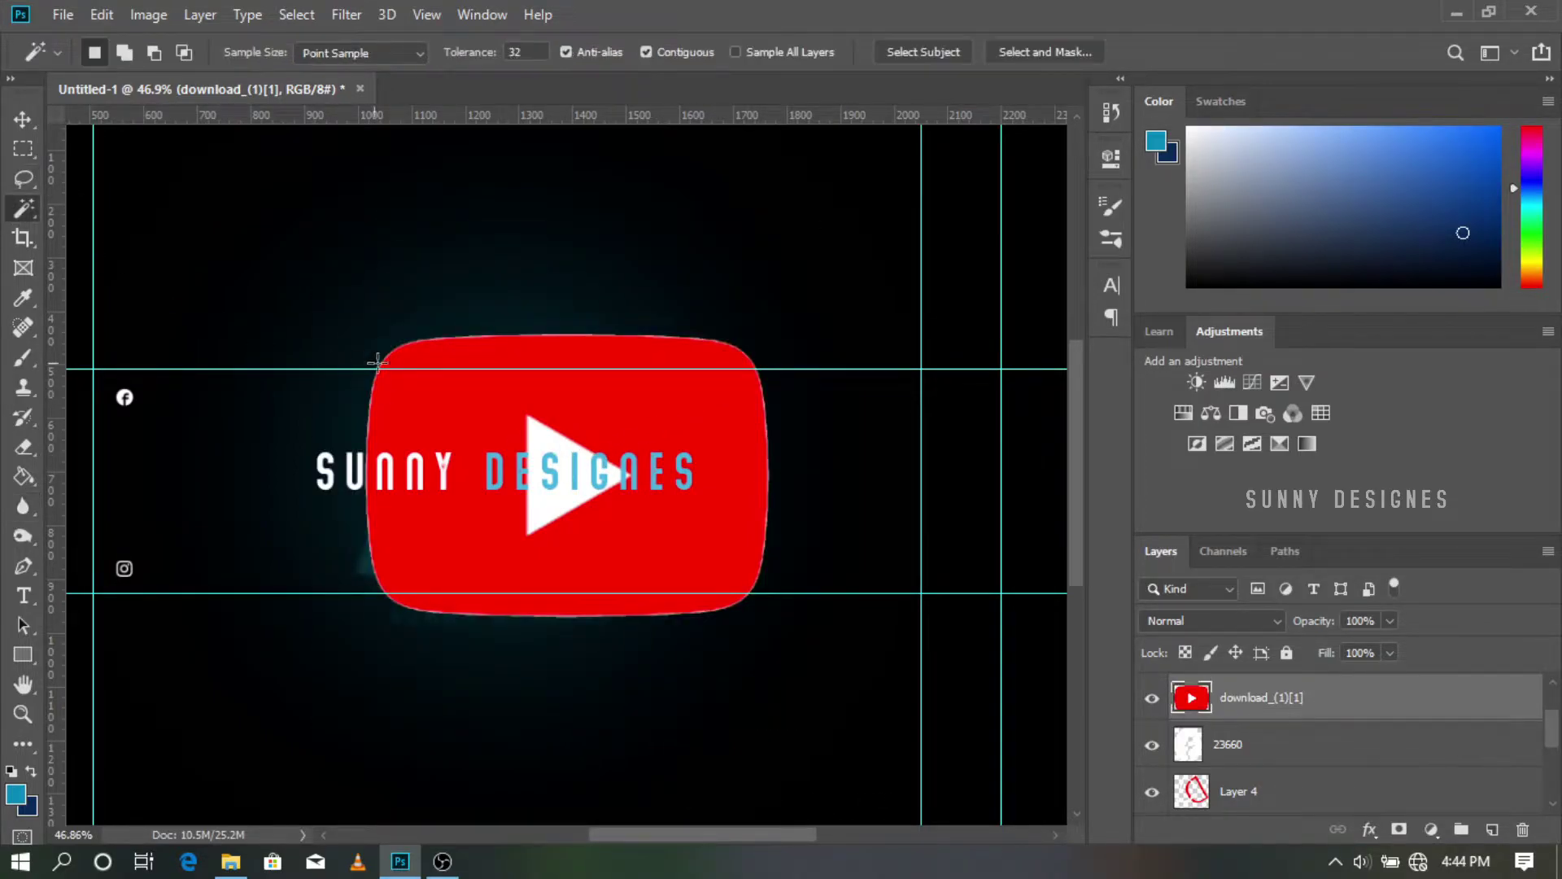
pyautogui.hotkey('ctrl', 'x')
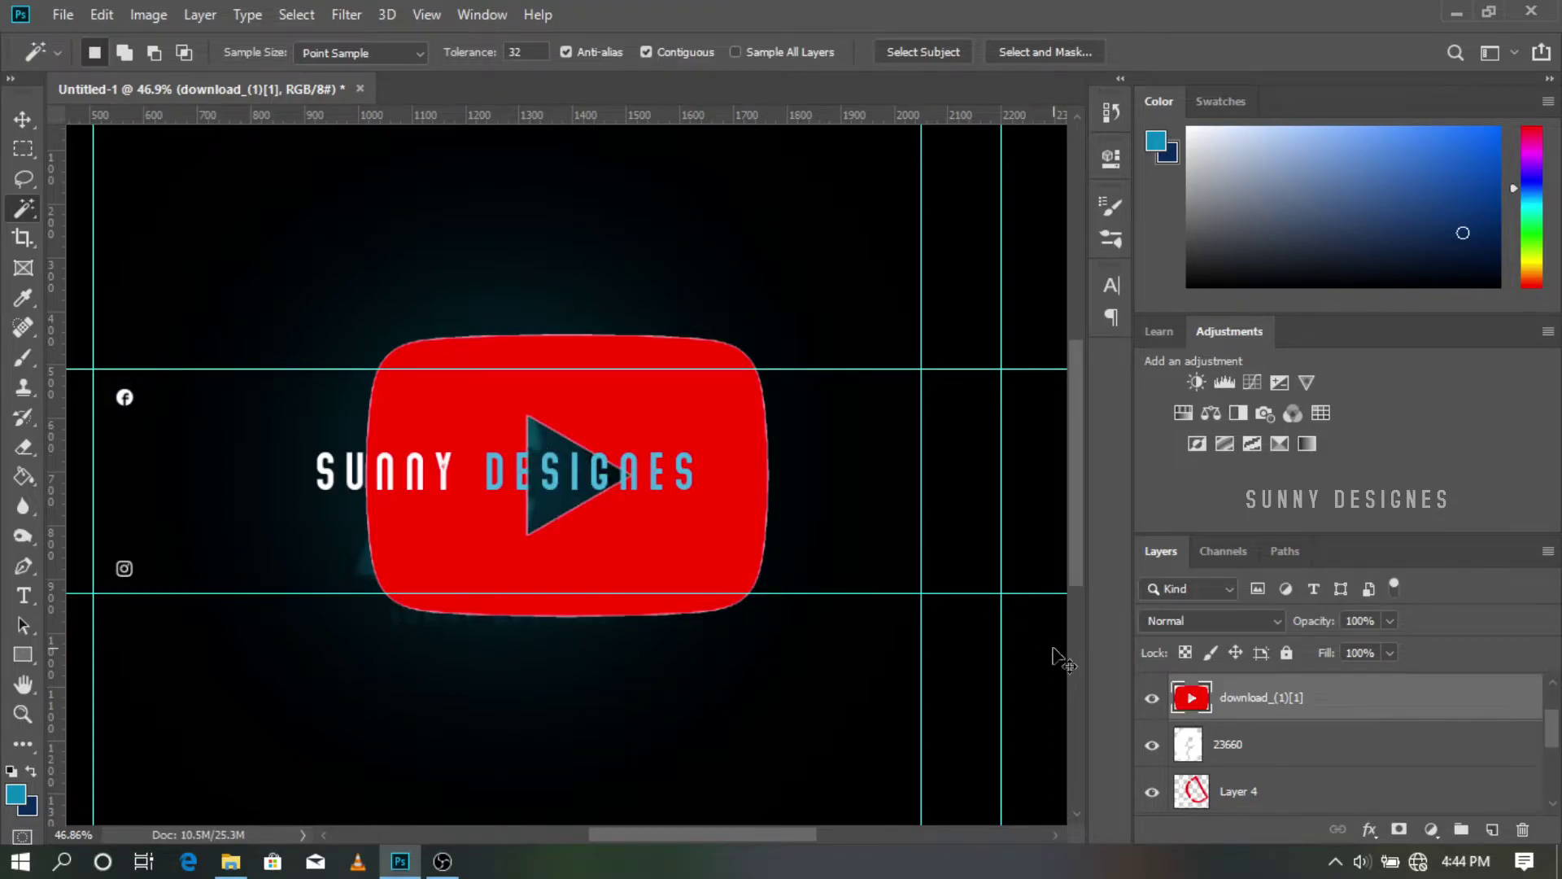
# Step: Turn the YouTube logo white with a Curves adjustment
pyautogui.hotkey('ctrl', 'm')
pyautogui.moveTo(862, 424); pyautogui.dragTo(854, 146)
pyautogui.click(1461, 85)
# Step: Scale the YouTube logo down to about 5.60% and move it into place on the banner
pyautogui.hotkey('ctrl', 't')
pyautogui.moveTo(364, 615); pyautogui.dragTo(748, 357)
pyautogui.scroll(4, 750, 357)
pyautogui.moveTo(765, 429); pyautogui.dragTo(790, 532)
pyautogui.scroll(-4, 790, 532)
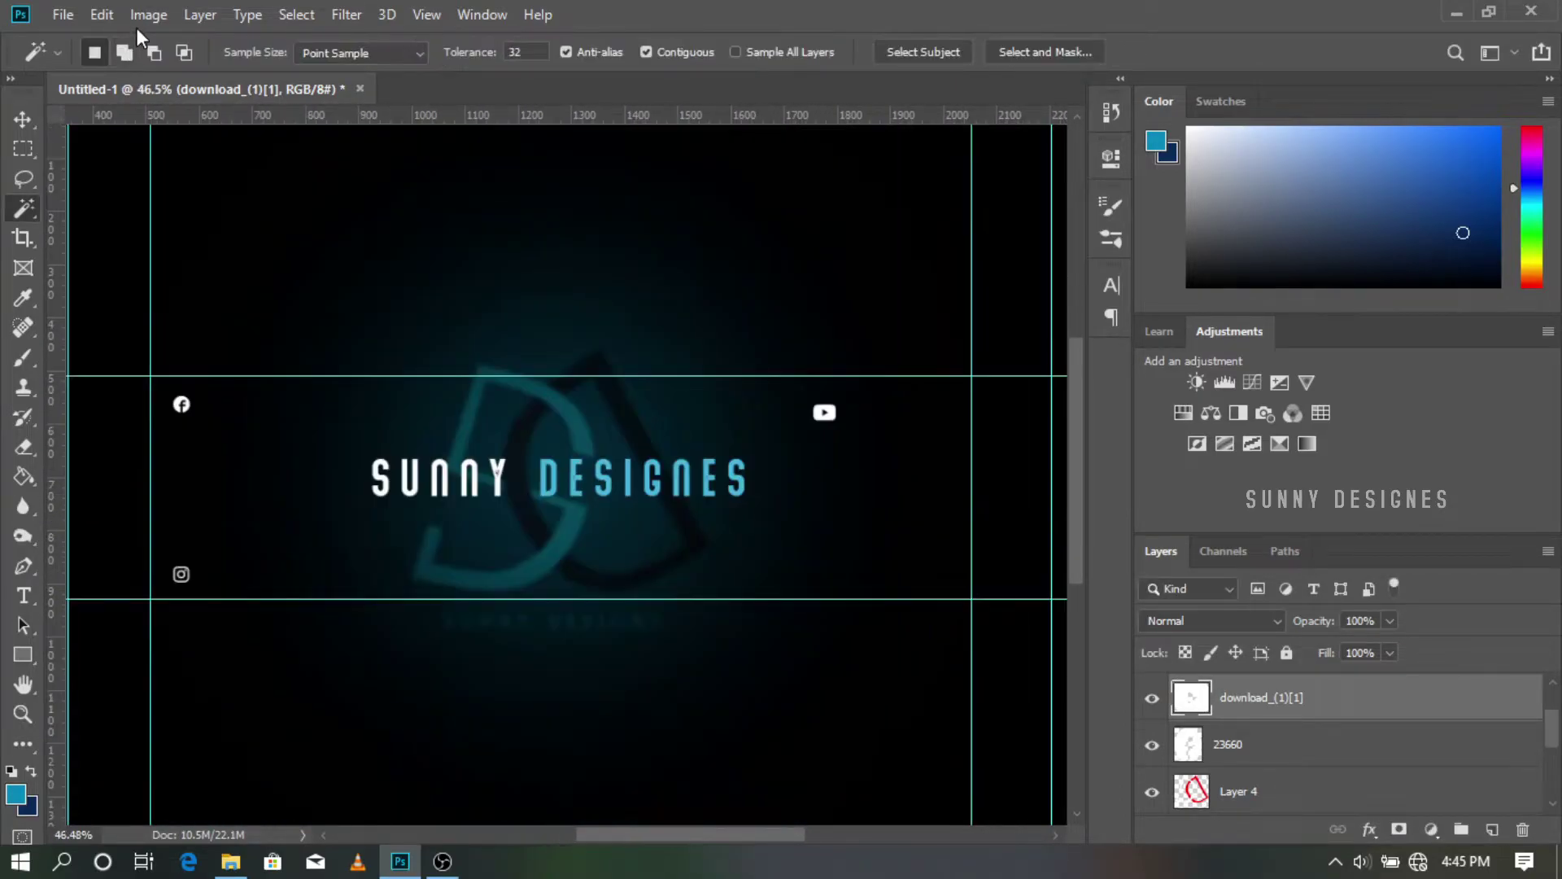
# Step: Place the Gmail logo from Downloads, shrinking it and positioning it below the title
pyautogui.click(65, 17)
pyautogui.click(122, 448)
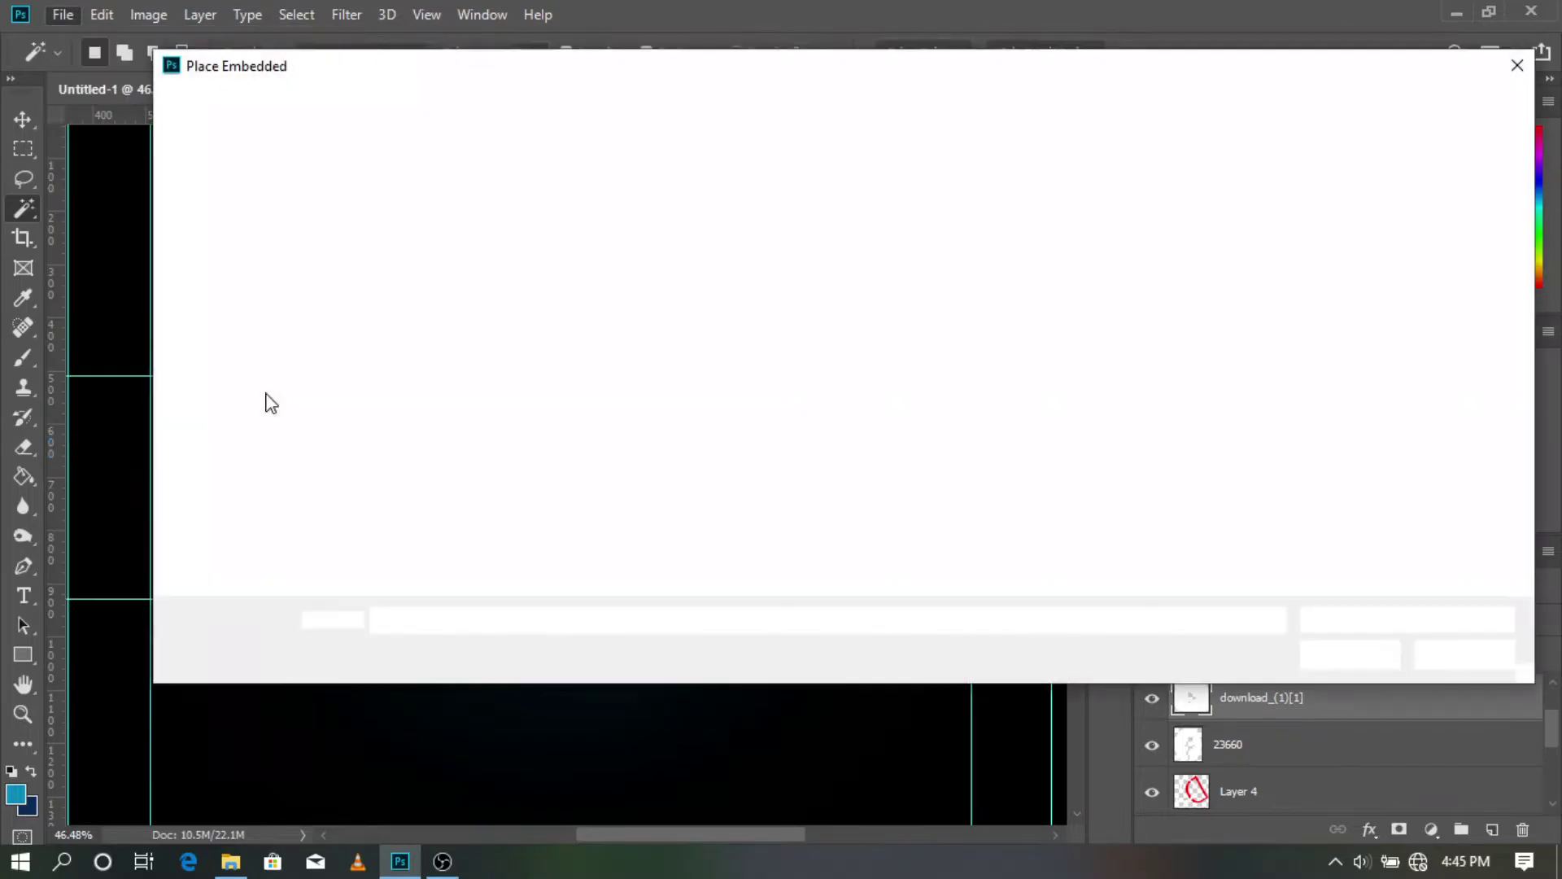
pyautogui.click(244, 218)
pyautogui.click(240, 245)
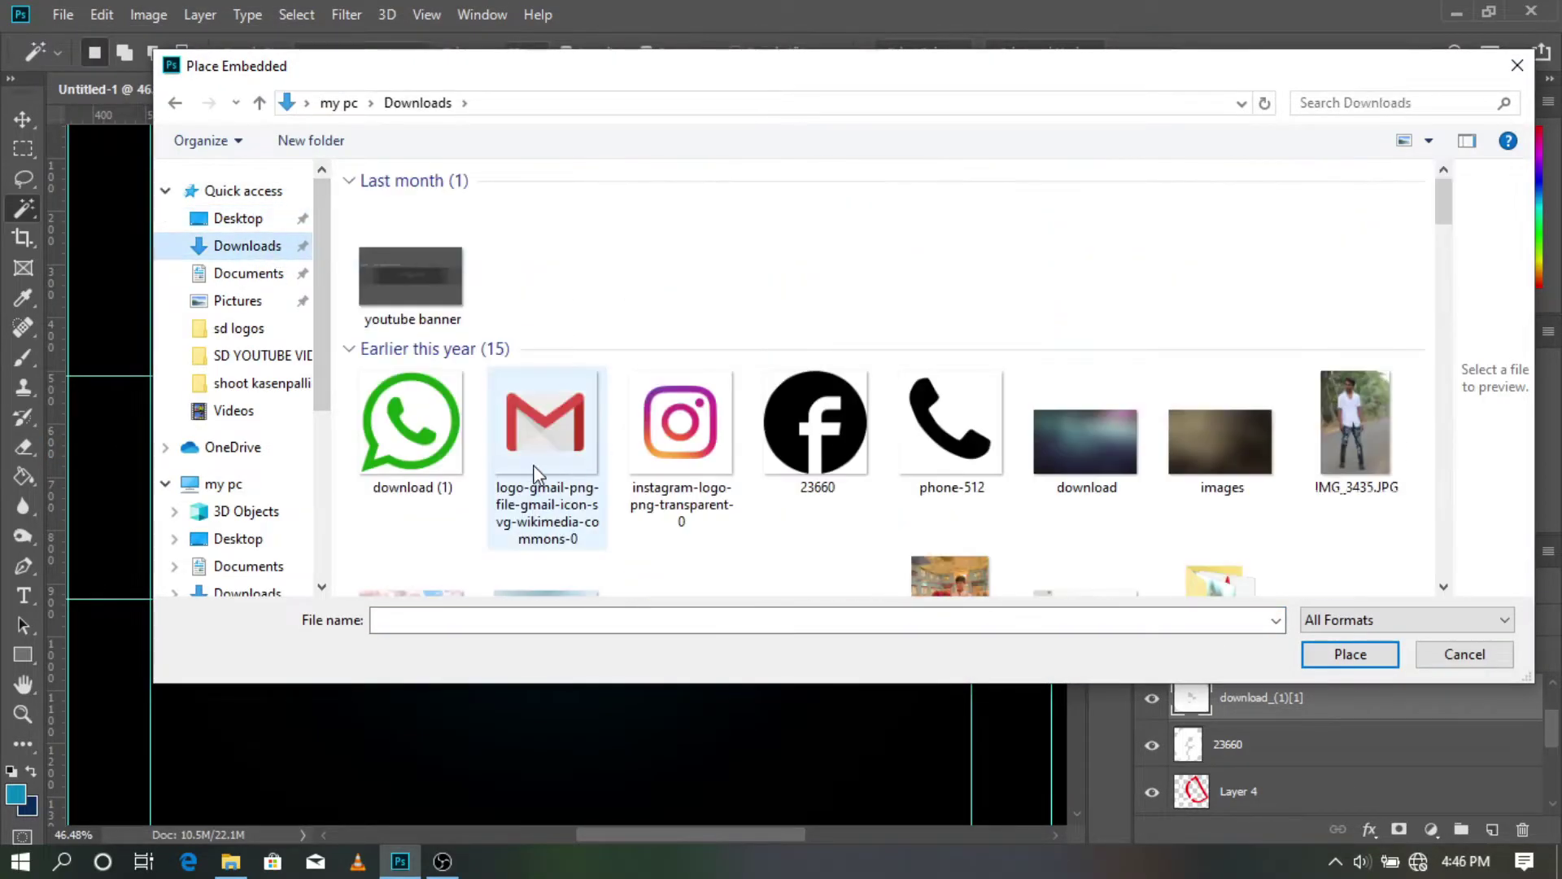
pyautogui.doubleClick(540, 419)
pyautogui.scroll(-4, 656, 480)
pyautogui.moveTo(746, 293); pyautogui.dragTo(409, 579)
pyautogui.moveTo(417, 624); pyautogui.dragTo(543, 543)
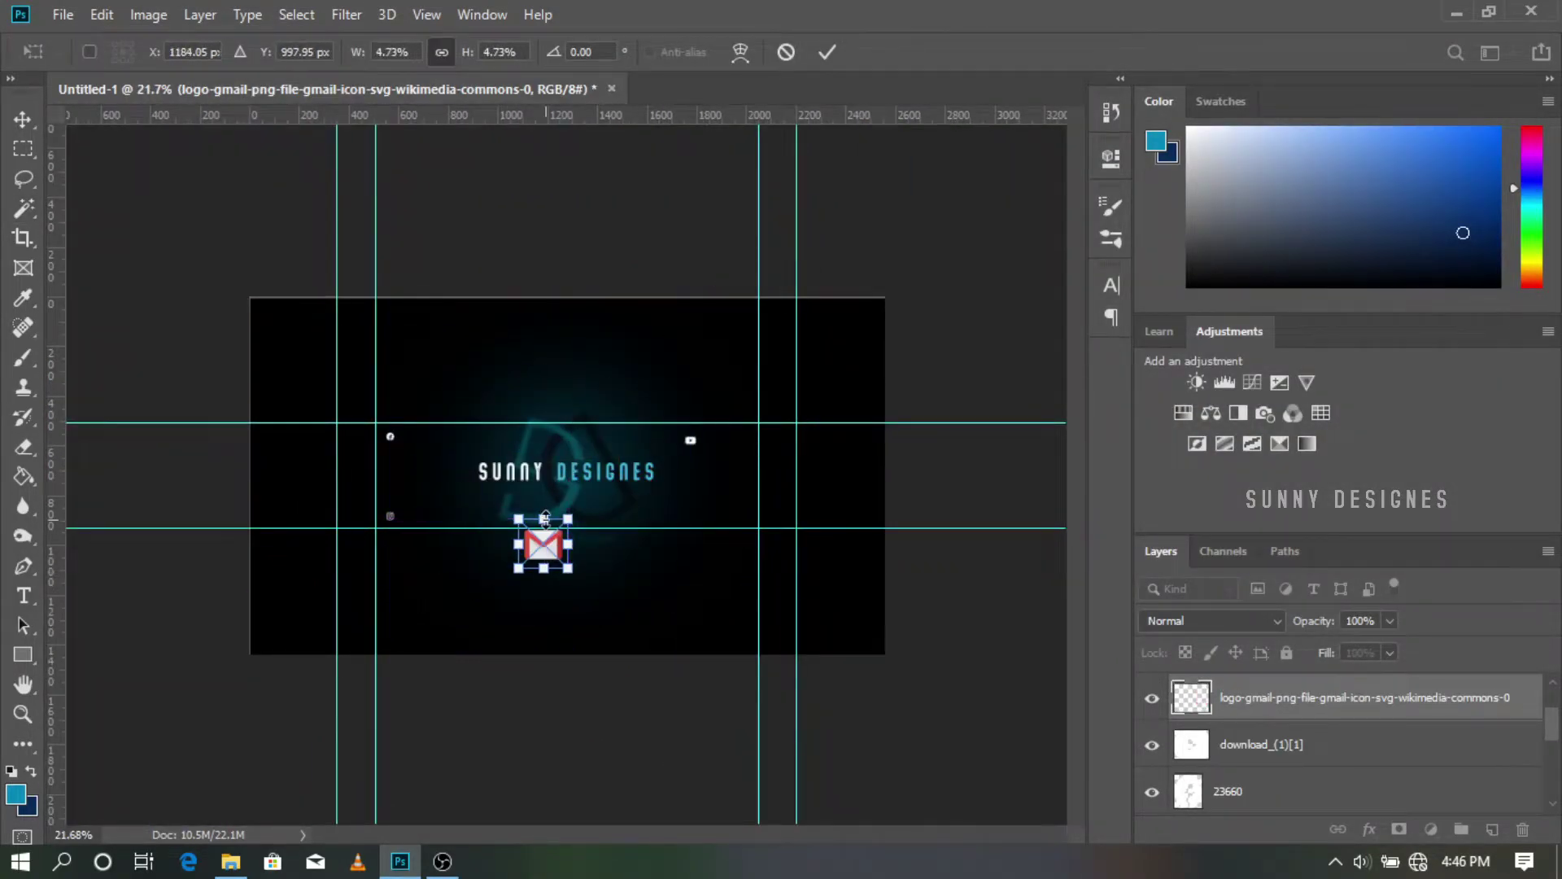
pyautogui.press('Return')
pyautogui.scroll(7, 544, 548)
pyautogui.scroll(5, 533, 537)
# Step: Rasterize the Gmail logo layer
pyautogui.click(25, 508)
pyautogui.click(497, 358)
pyautogui.click(742, 359)
pyautogui.scroll(3, 571, 342)
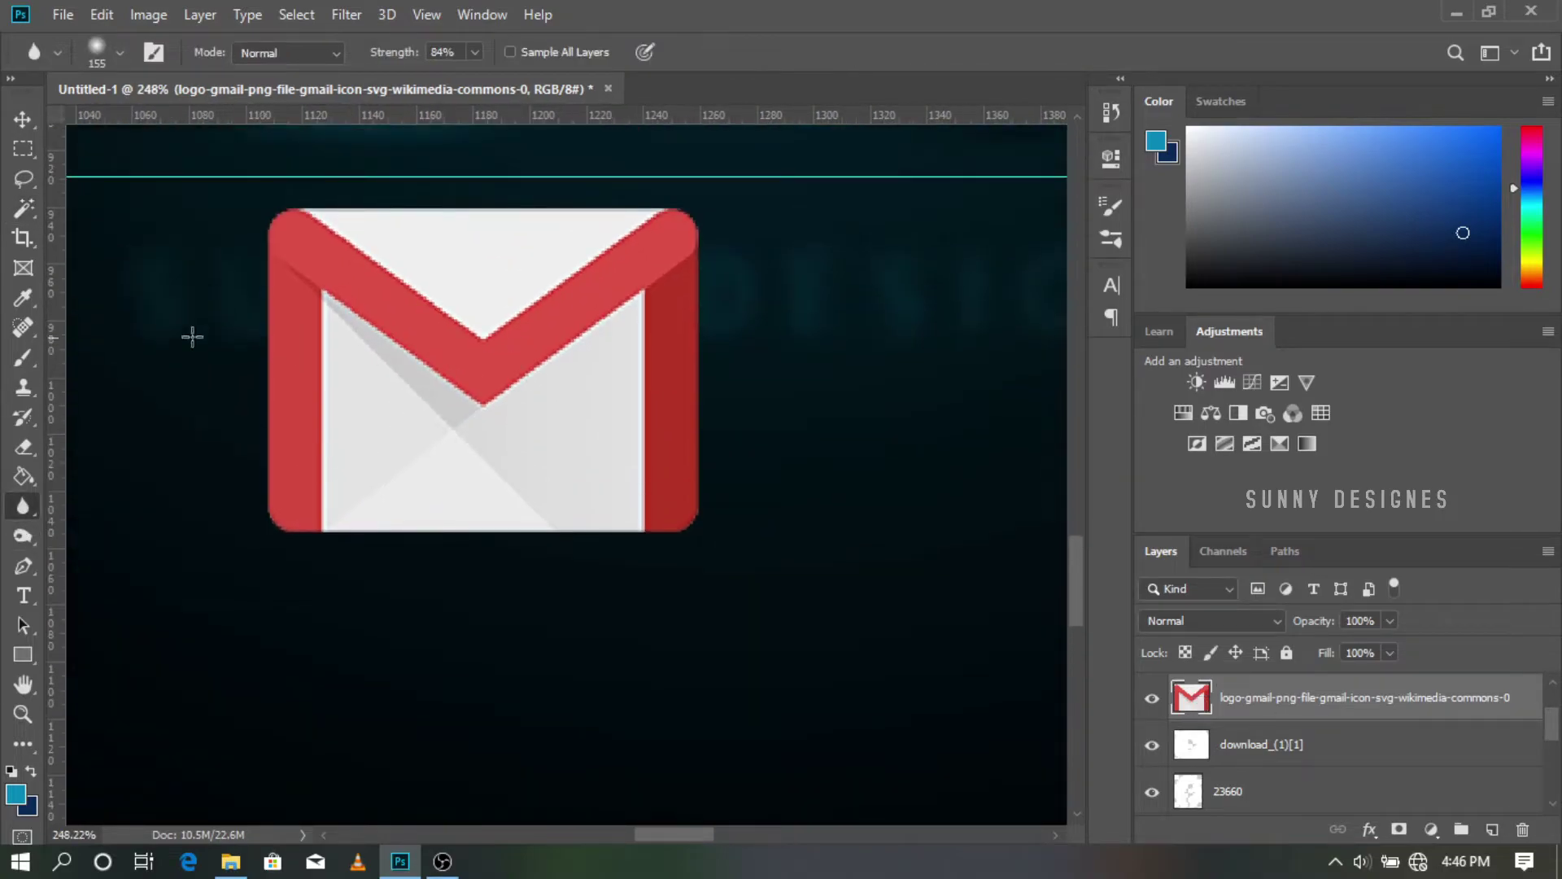
# Step: Recolour the Gmail logo's red bands black with Magic Wand and Paint Bucket
pyautogui.click(23, 209)
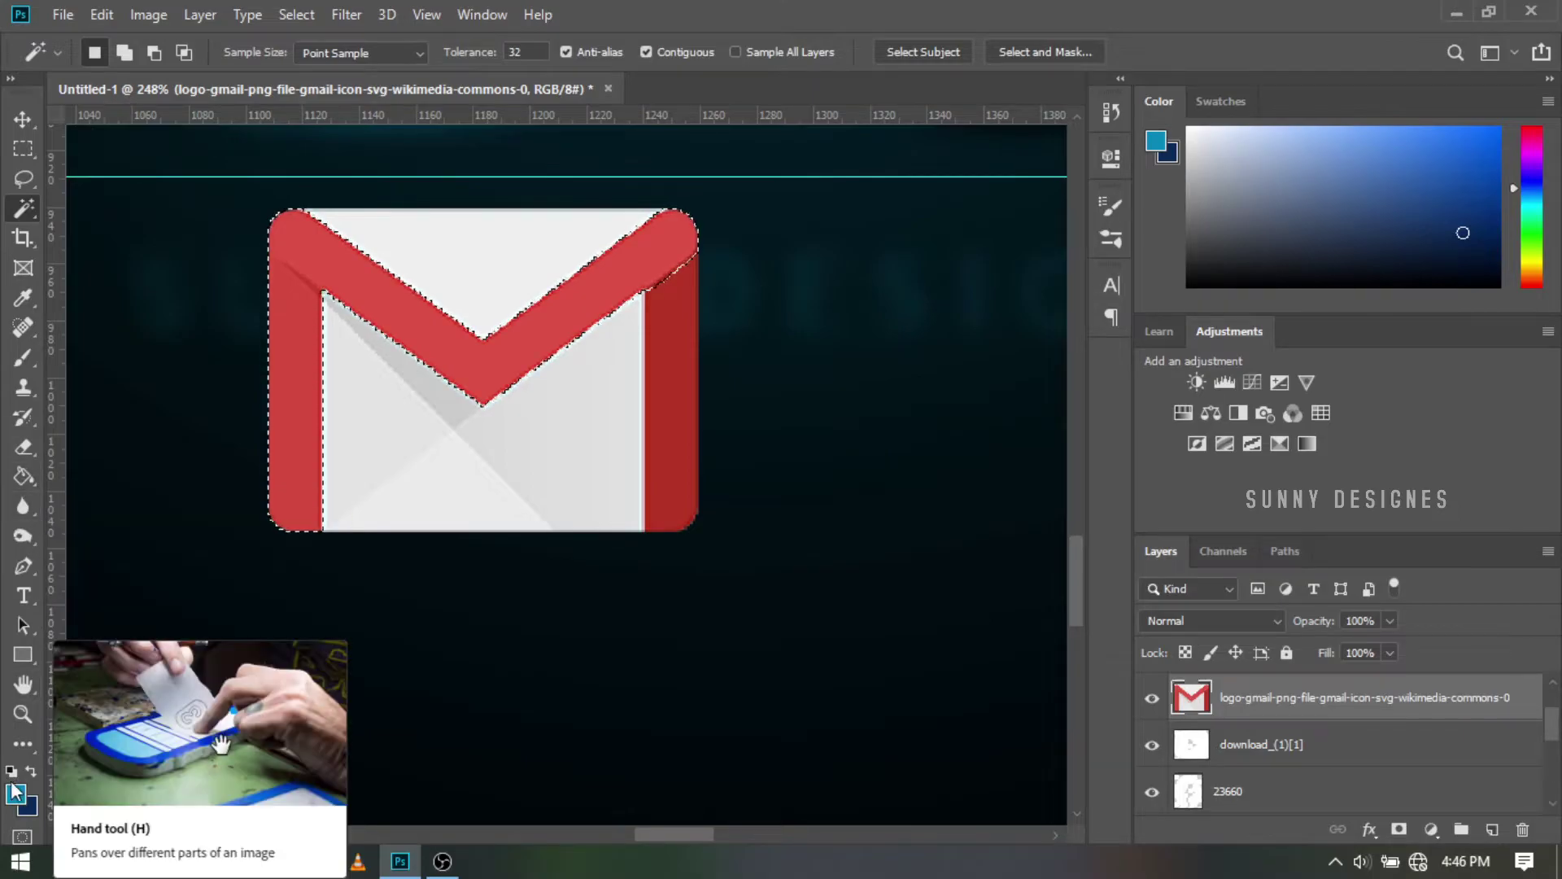
pyautogui.moveTo(1249, 277); pyautogui.dragTo(1201, 286)
pyautogui.click(31, 770)
pyautogui.click(24, 477)
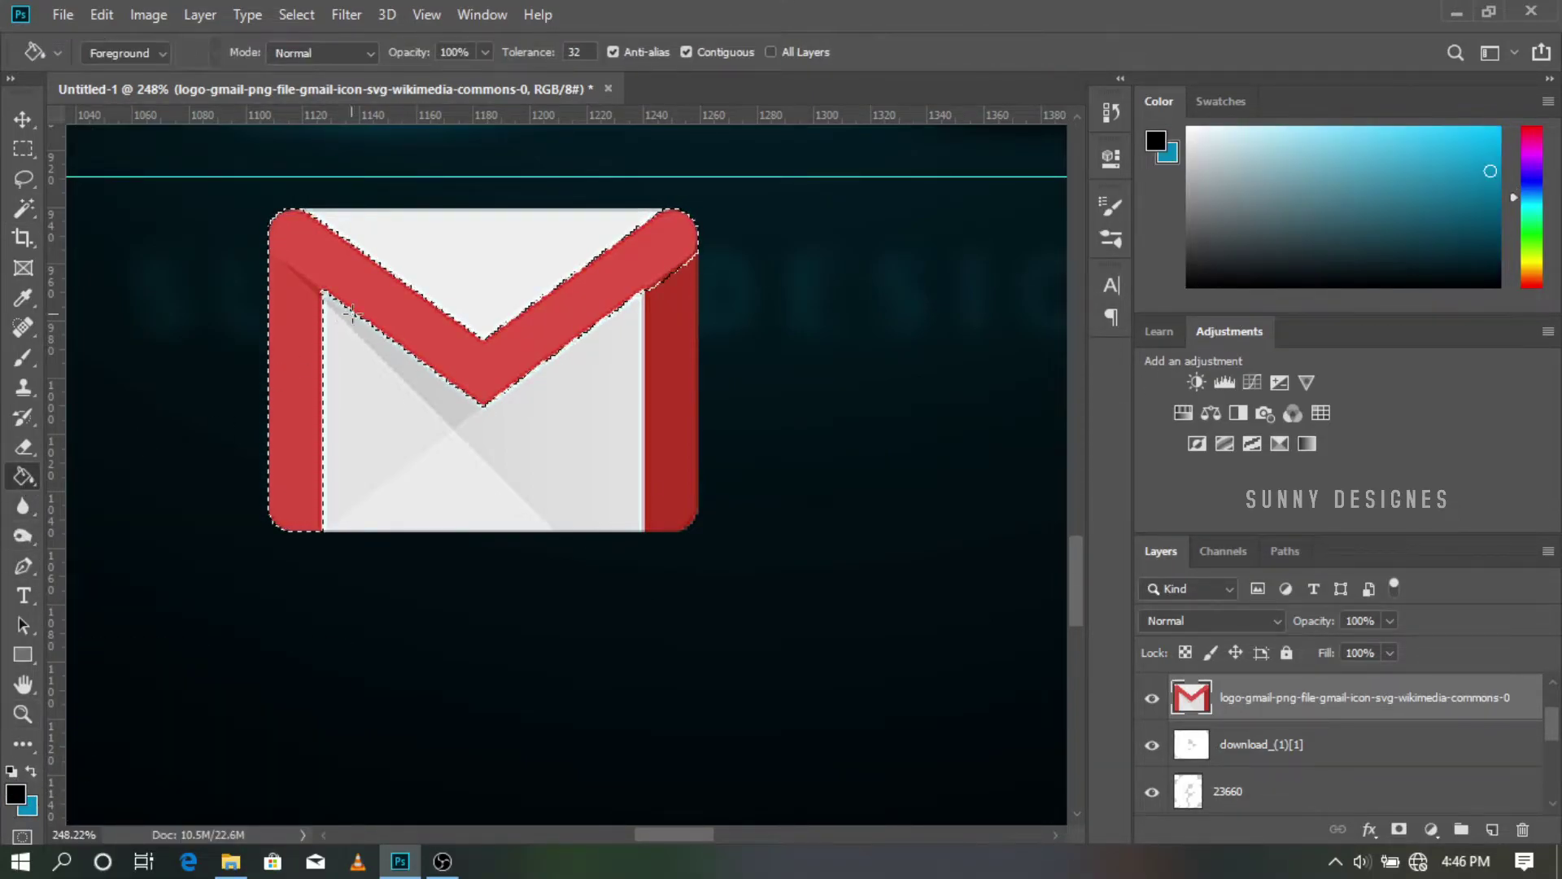
pyautogui.click(363, 290)
pyautogui.press('w')
pyautogui.click(689, 435)
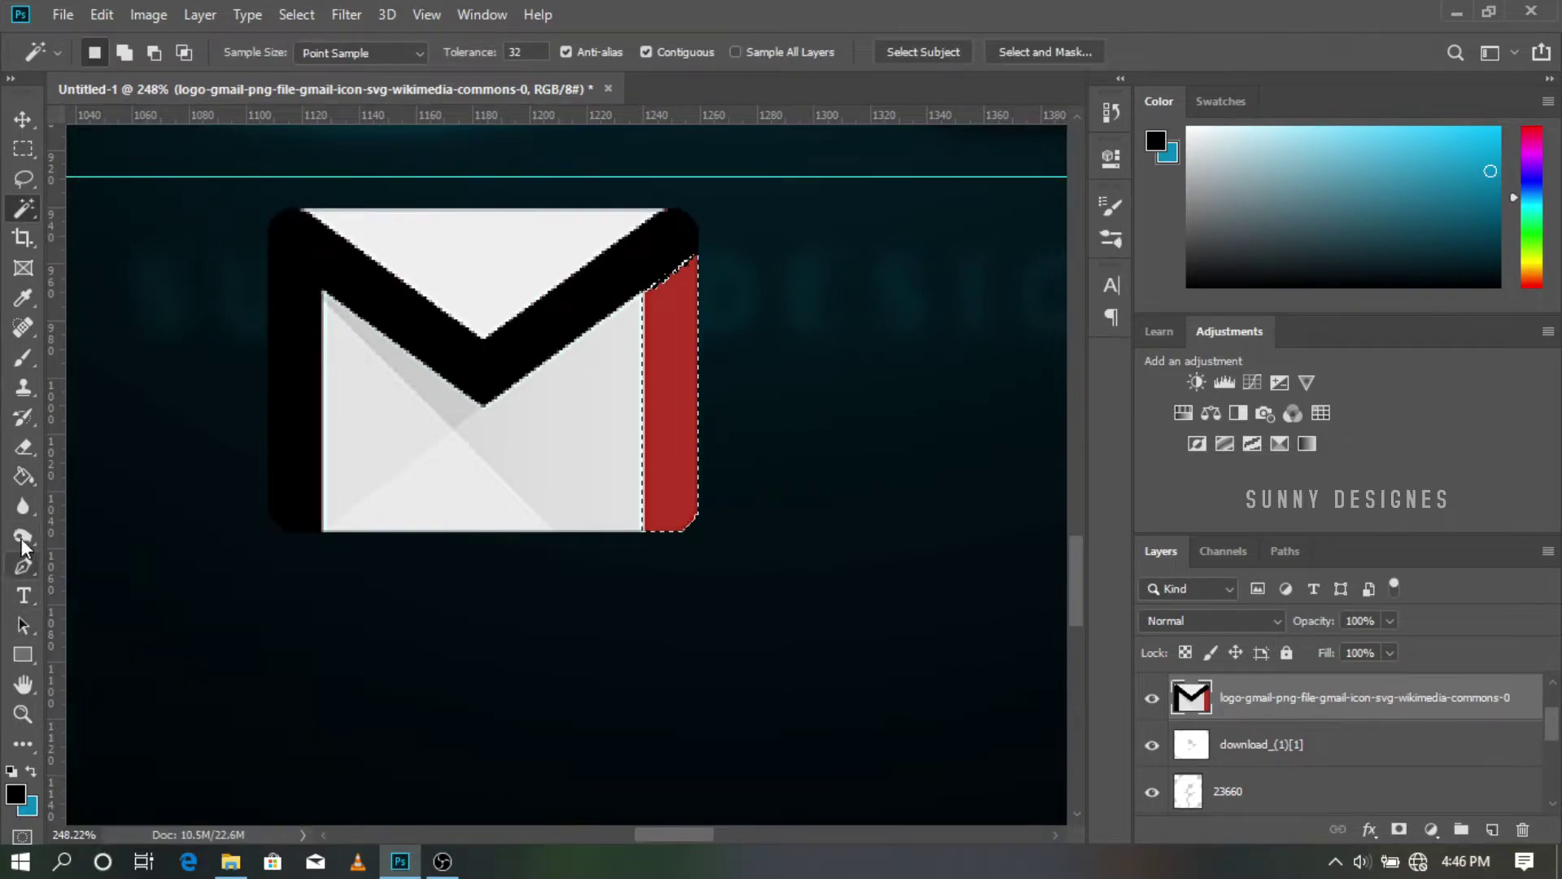
pyautogui.press('g')
pyautogui.click(660, 407)
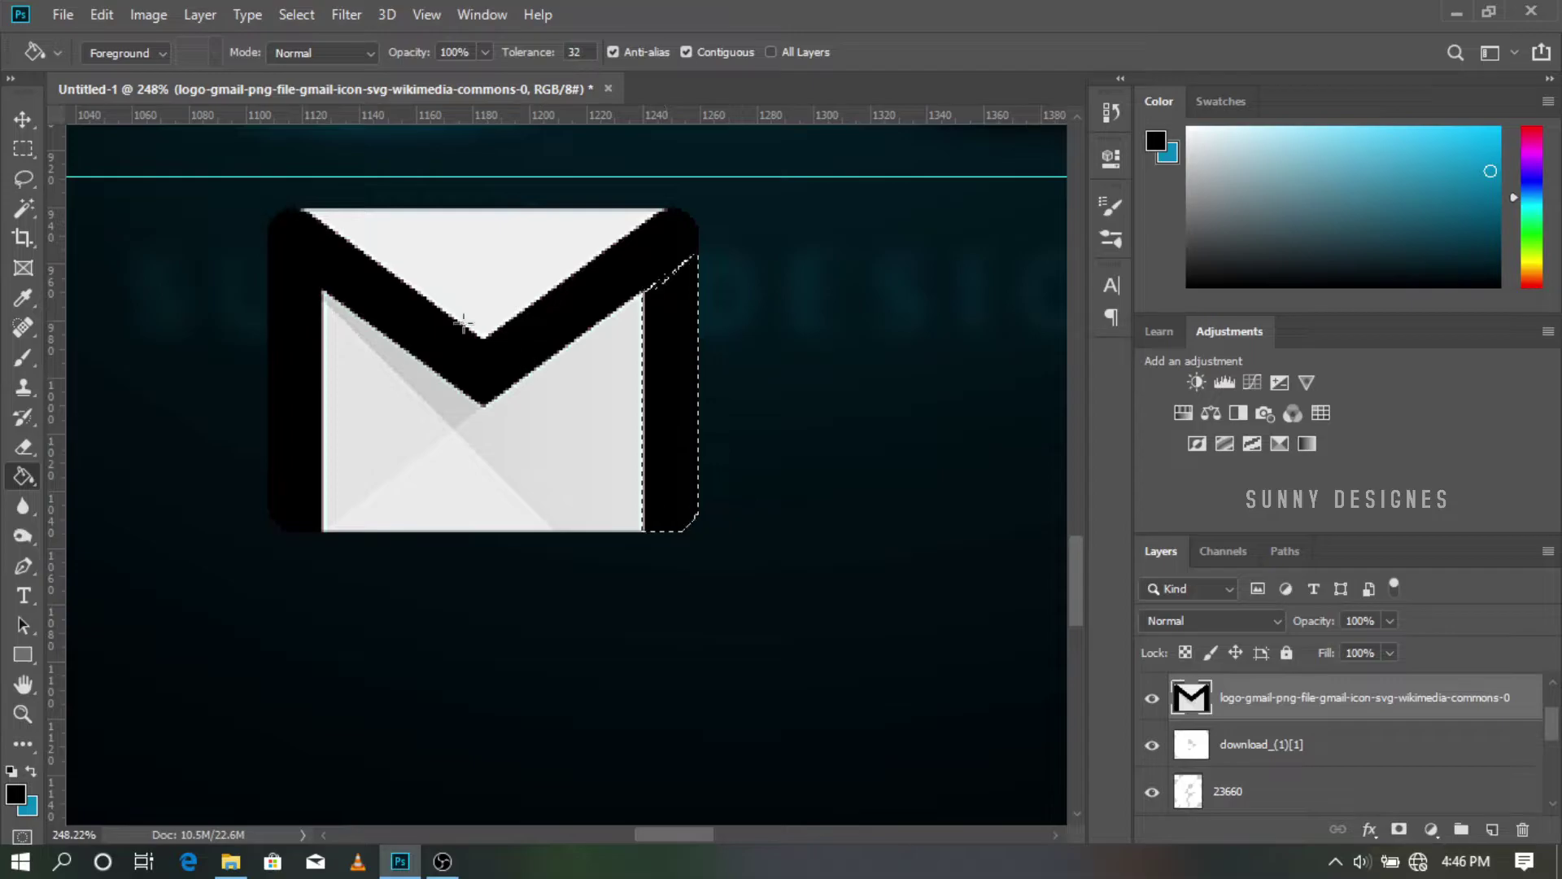
# Step: Clear the selection and draw a rectangular selection around the Gmail icon
pyautogui.press('m')
pyautogui.rightClick(564, 393)
pyautogui.click(572, 404)
pyautogui.scroll(-6, 603, 495)
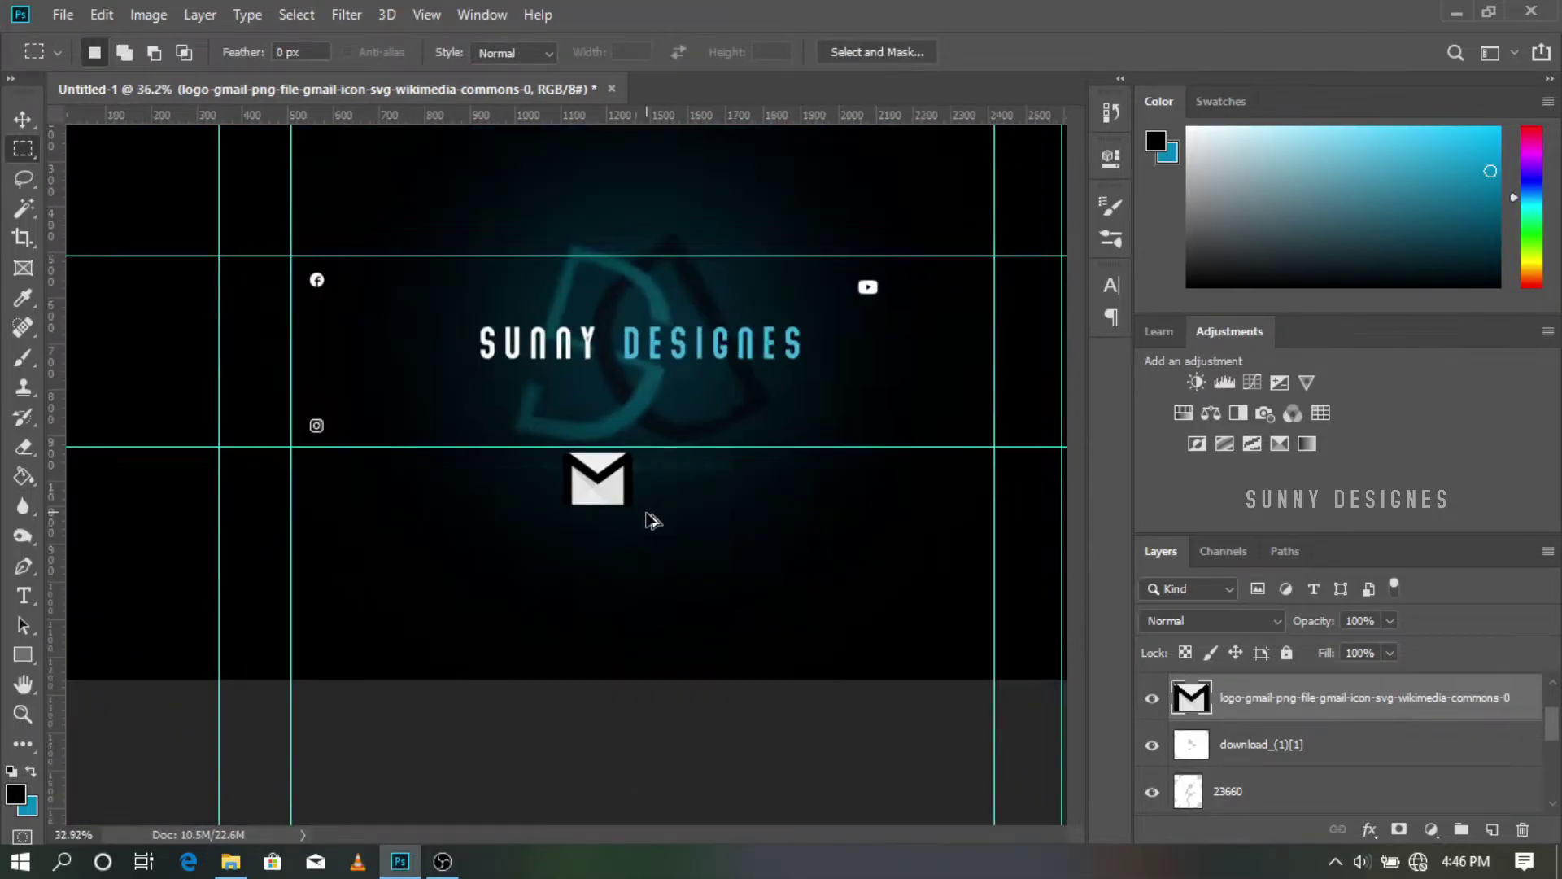
pyautogui.scroll(5, 616, 537)
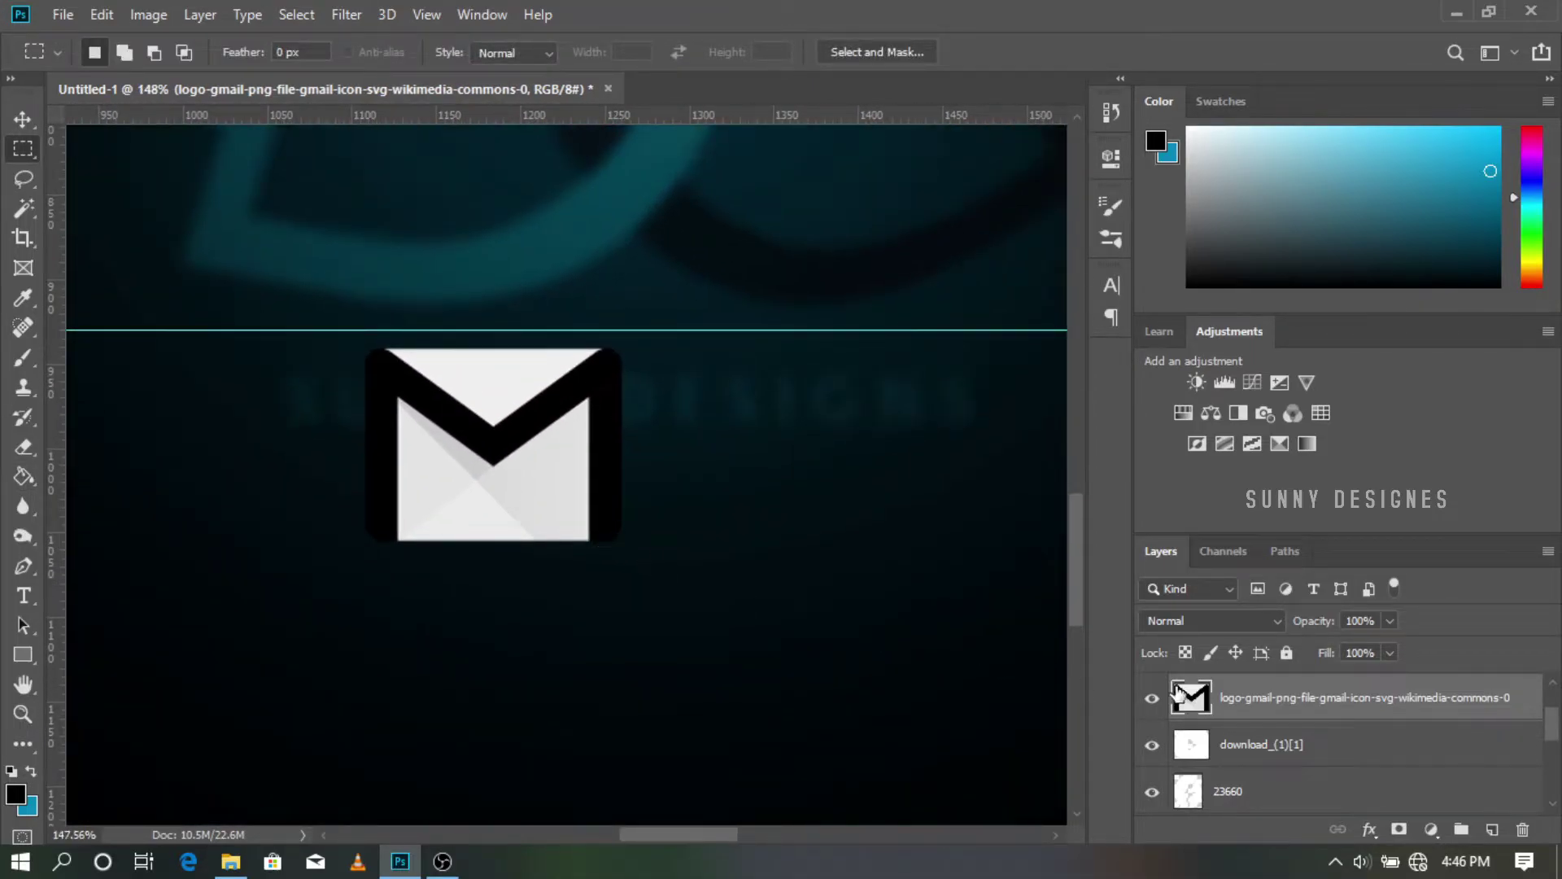
pyautogui.moveTo(234, 251); pyautogui.dragTo(695, 608)
pyautogui.hotkey('ctrl', 't')
pyautogui.moveTo(701, 252); pyautogui.dragTo(705, 248)
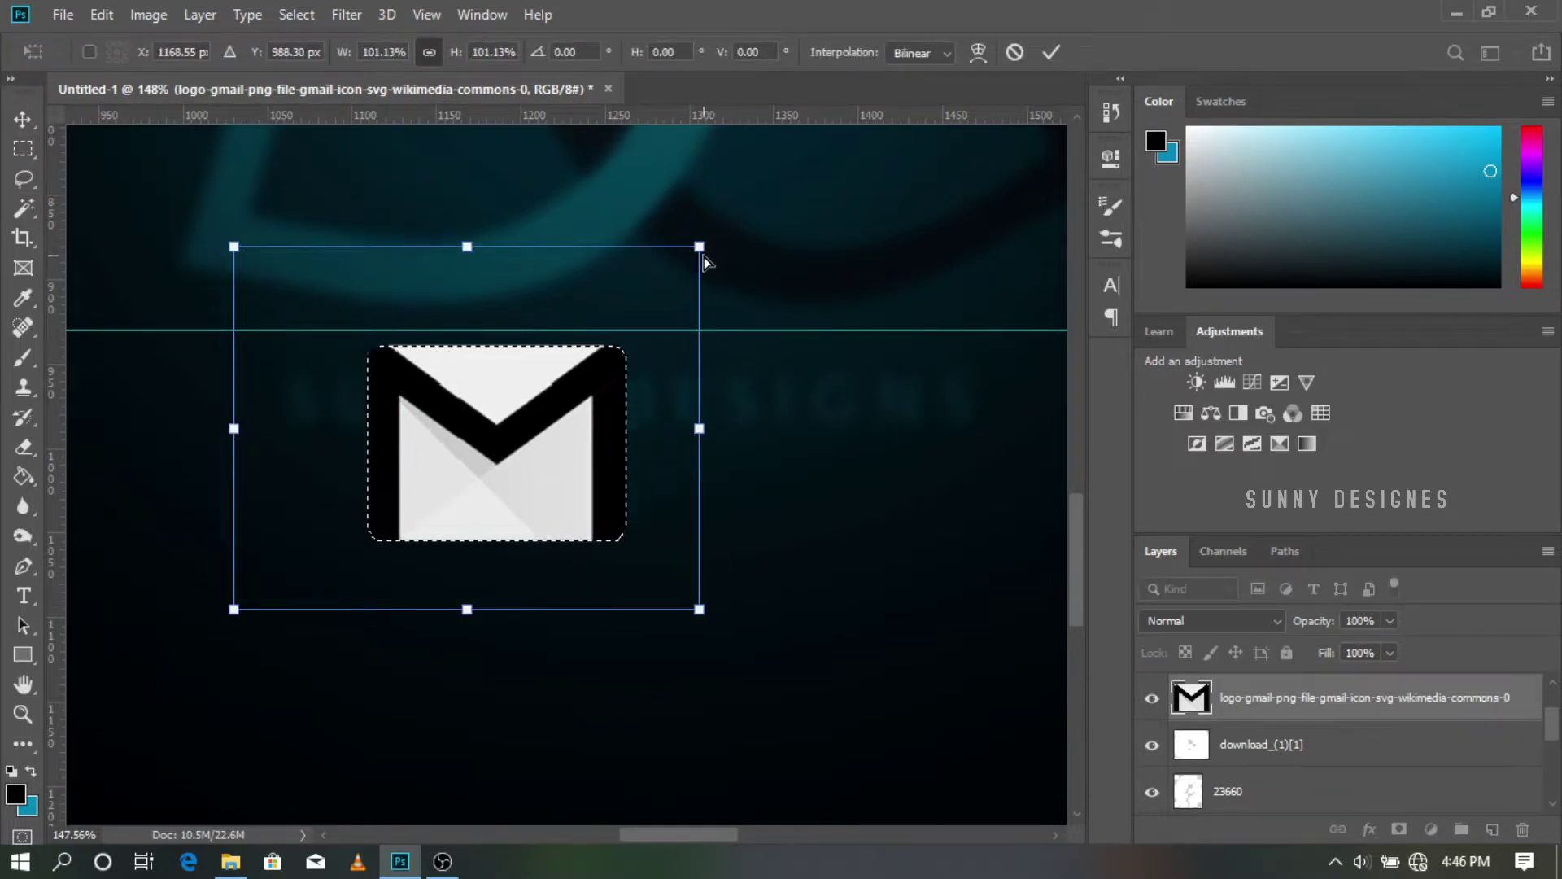
pyautogui.hotkey('ctrl', 'z')
# Step: Add a new layer beneath the Gmail logo and fill it with a slightly enlarged white square
pyautogui.click(1015, 52)
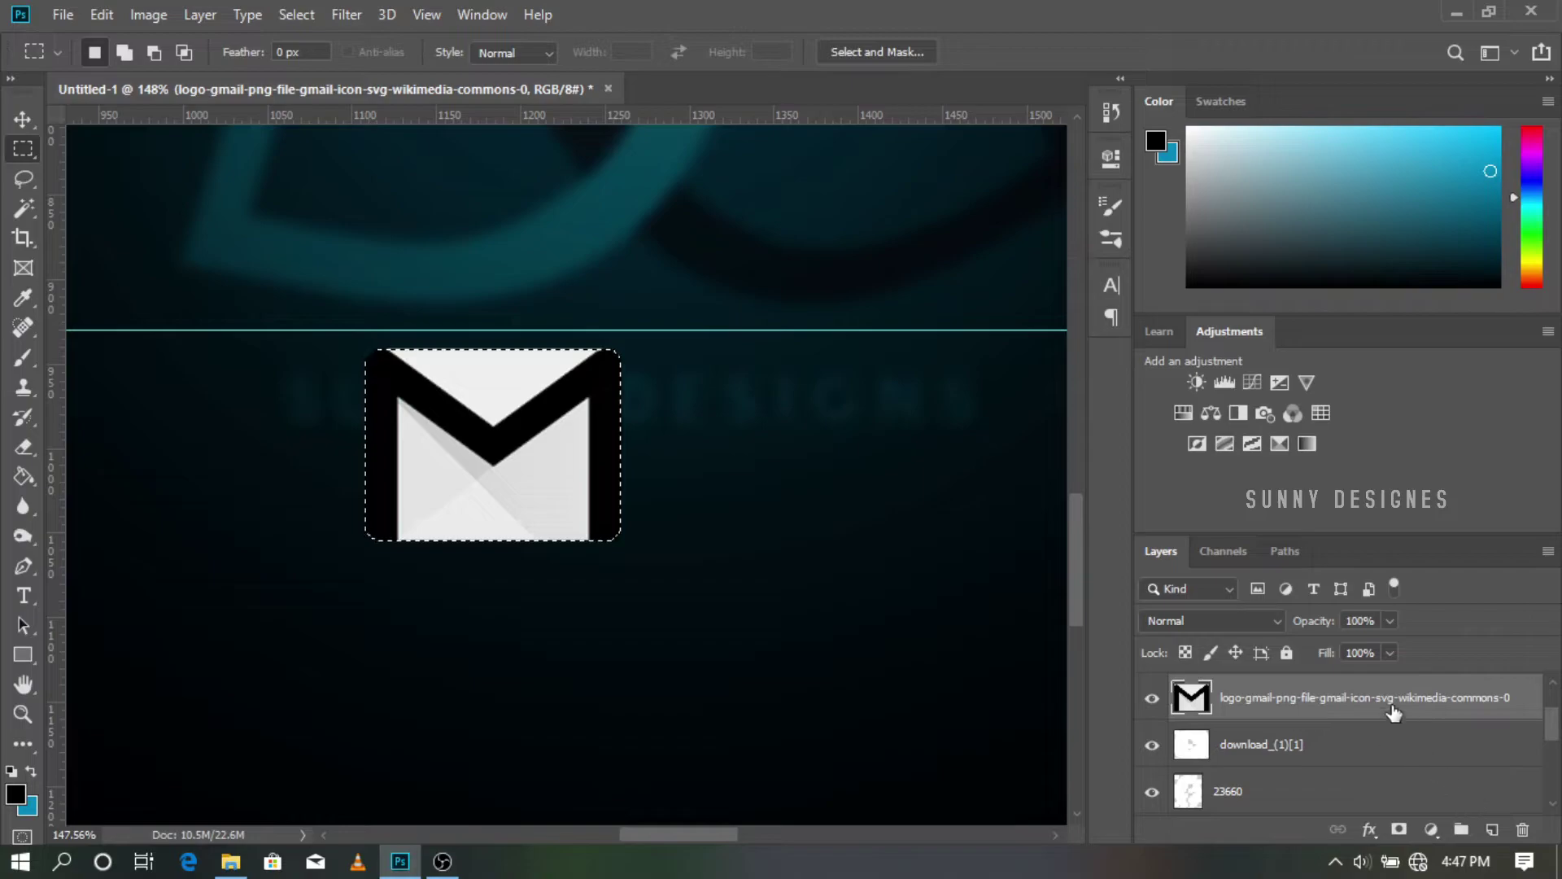
pyautogui.click(1492, 830)
pyautogui.moveTo(1360, 702); pyautogui.dragTo(1349, 751)
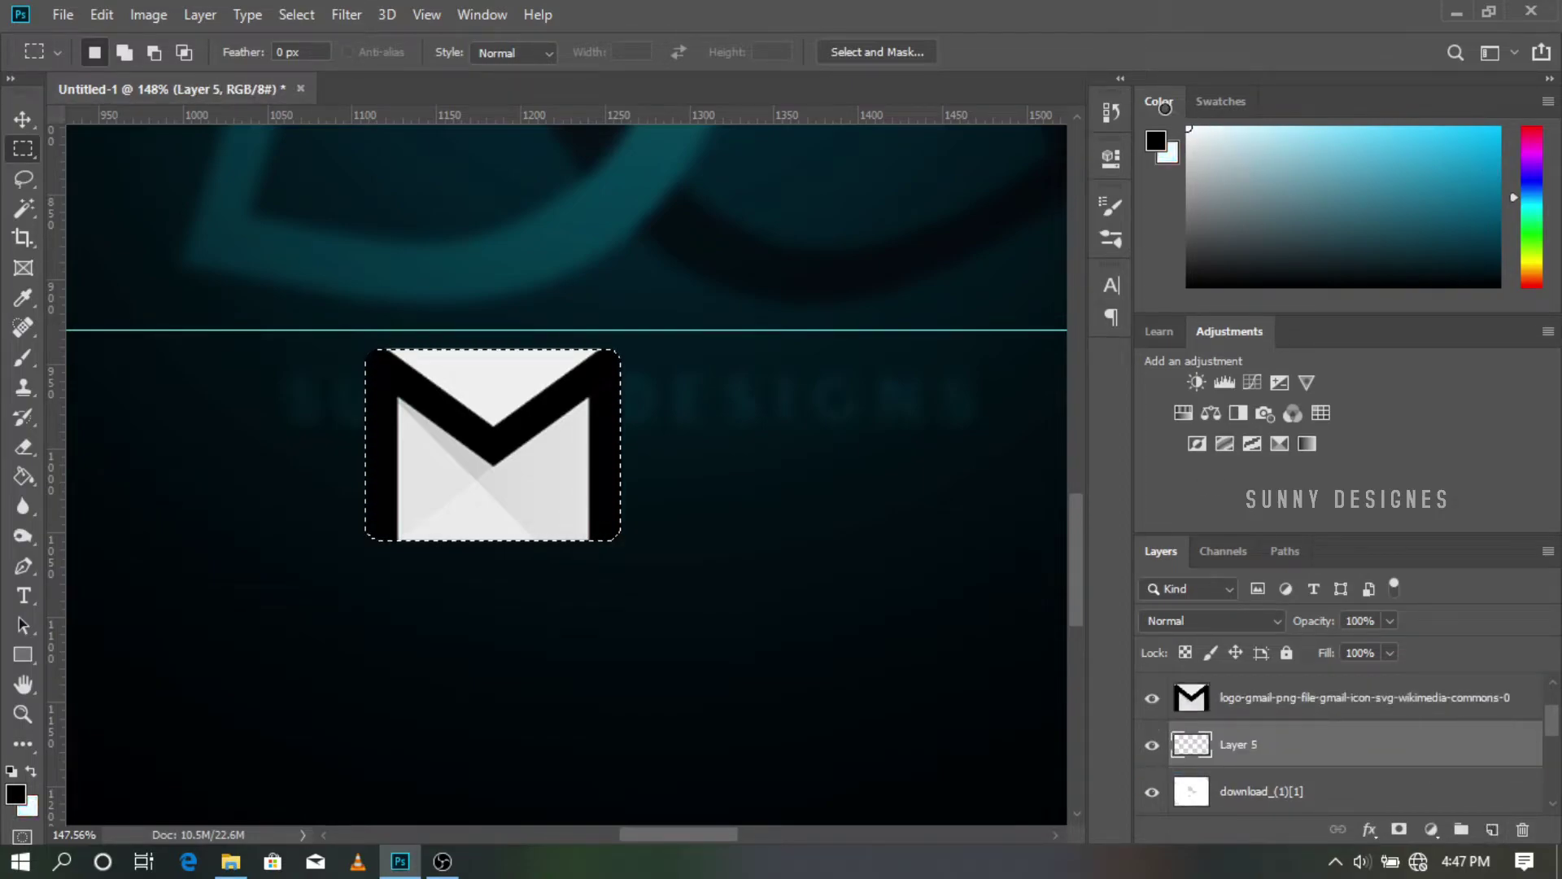
pyautogui.click(31, 771)
pyautogui.click(24, 476)
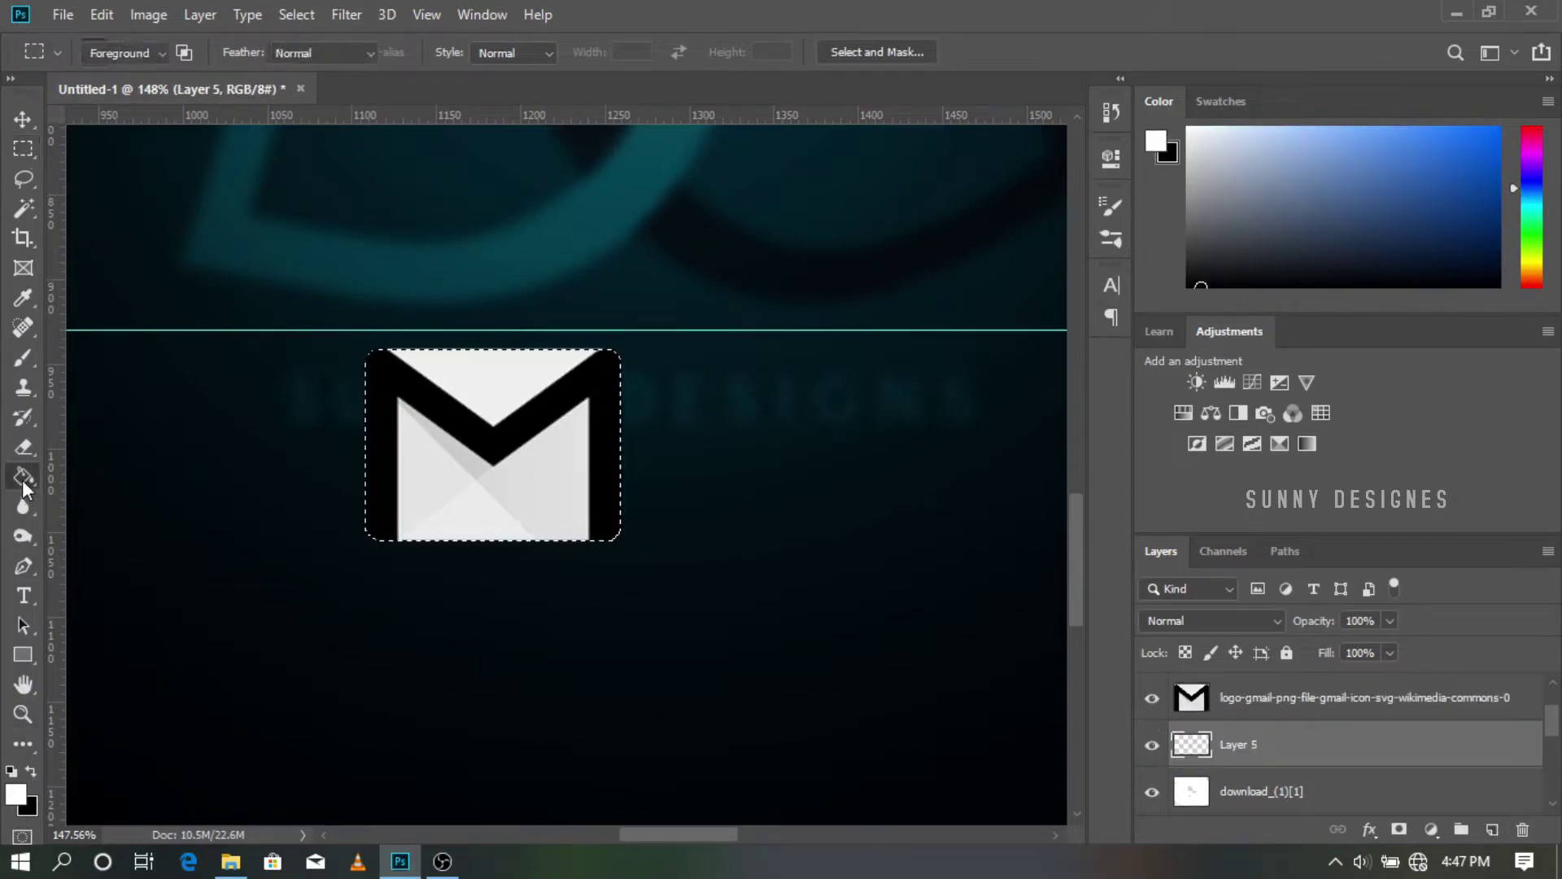
pyautogui.click(429, 529)
pyautogui.hotkey('ctrl', 't')
pyautogui.moveTo(620, 350); pyautogui.dragTo(627, 344)
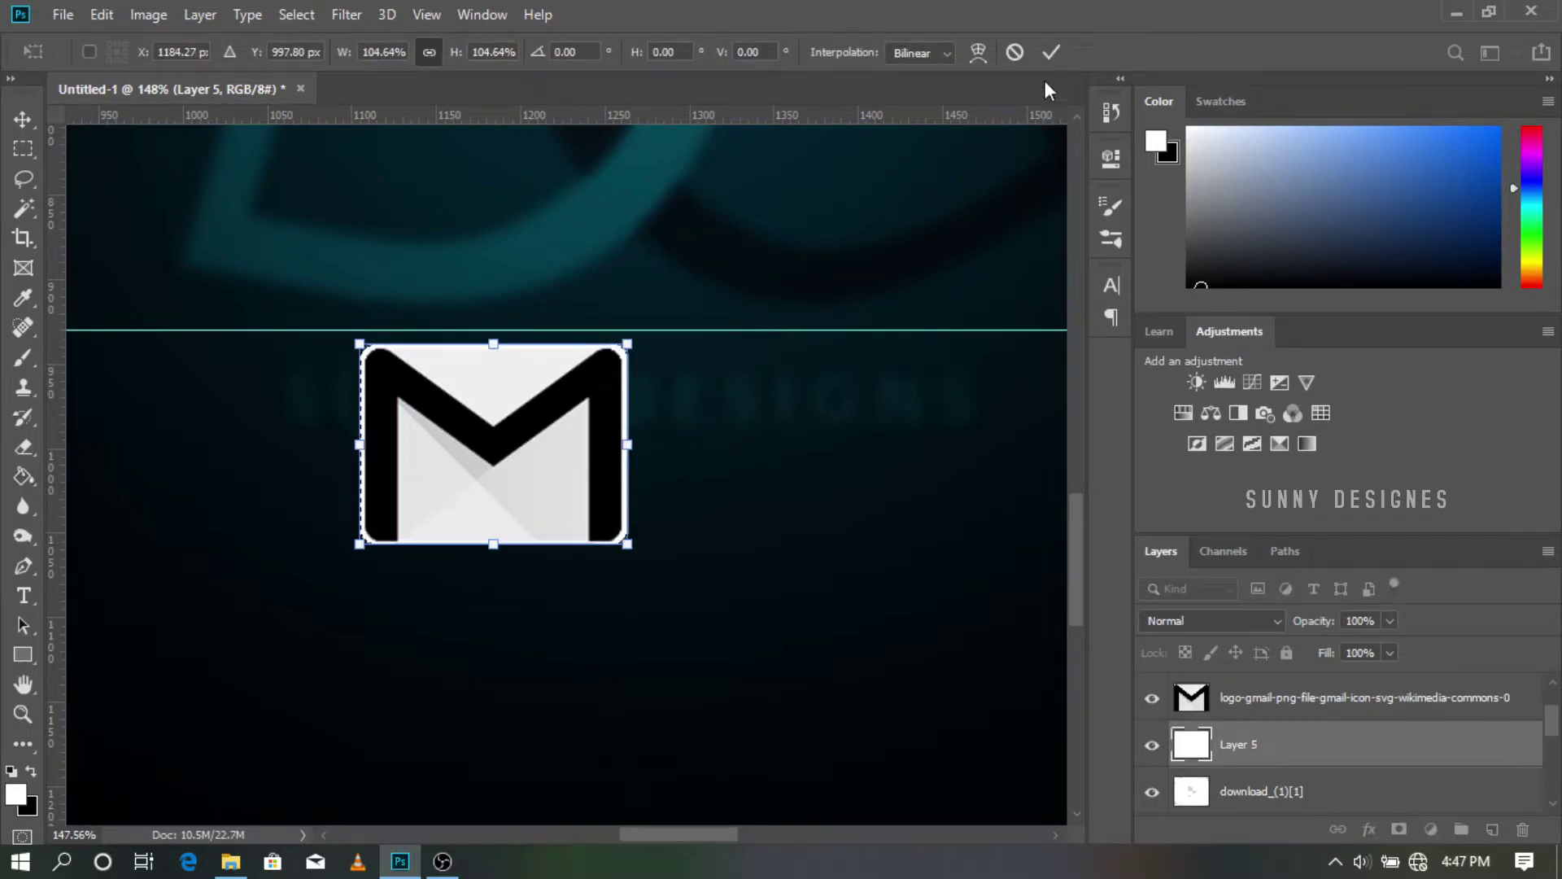
pyautogui.click(1050, 54)
# Step: Deselect and merge the Gmail logo down onto its white backing
pyautogui.rightClick(553, 455)
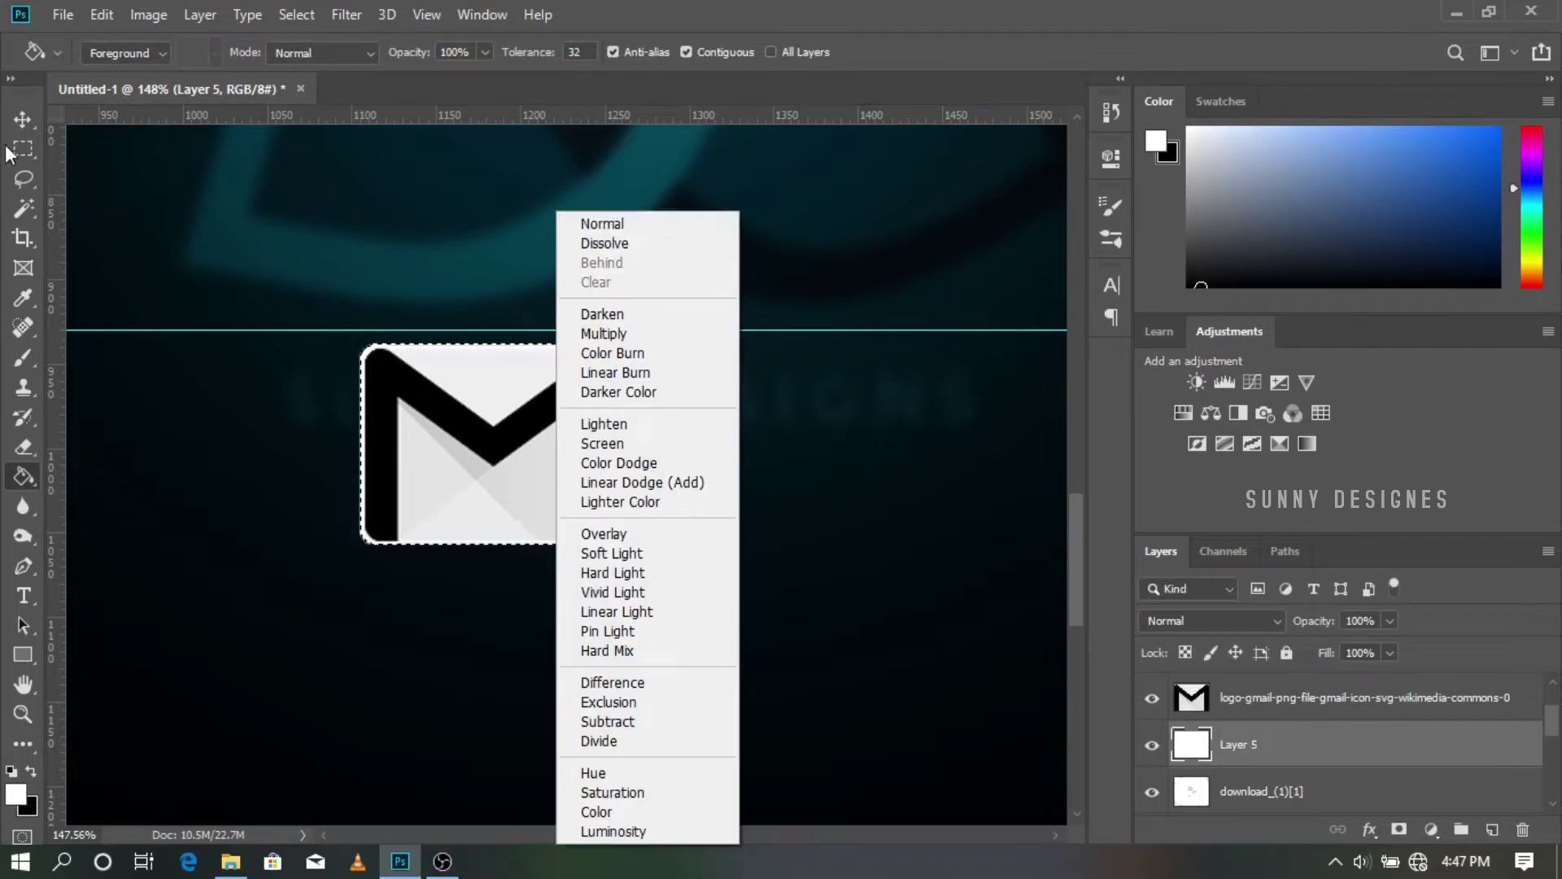
pyautogui.click(21, 149)
pyautogui.rightClick(474, 441)
pyautogui.click(557, 41)
pyautogui.scroll(-7, 622, 561)
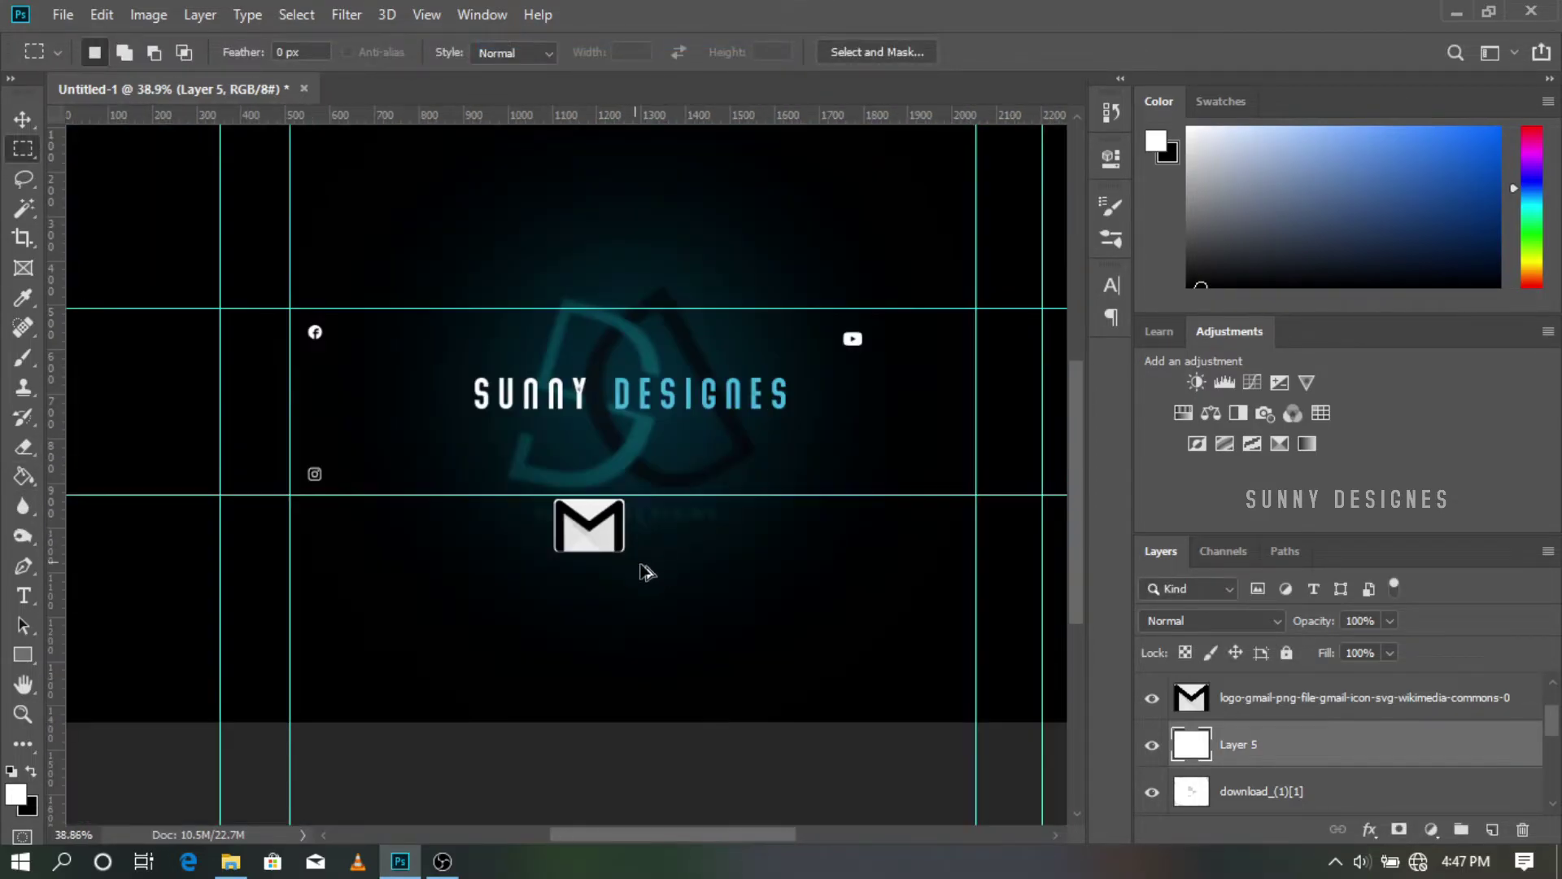
pyautogui.scroll(5, 667, 582)
pyautogui.keyDown('ctrl'); pyautogui.click(265, 581); pyautogui.keyUp('ctrl')
pyautogui.hotkey('ctrl', 'e')
# Step: Shrink the Gmail icon and place it at the right, below the YouTube icon
pyautogui.hotkey('ctrl', 't')
pyautogui.moveTo(325, 616); pyautogui.dragTo(289, 590)
pyautogui.scroll(-2, 290, 590)
pyautogui.moveTo(525, 566); pyautogui.dragTo(910, 505)
pyautogui.press('Return')
pyautogui.scroll(-2, 492, 690)
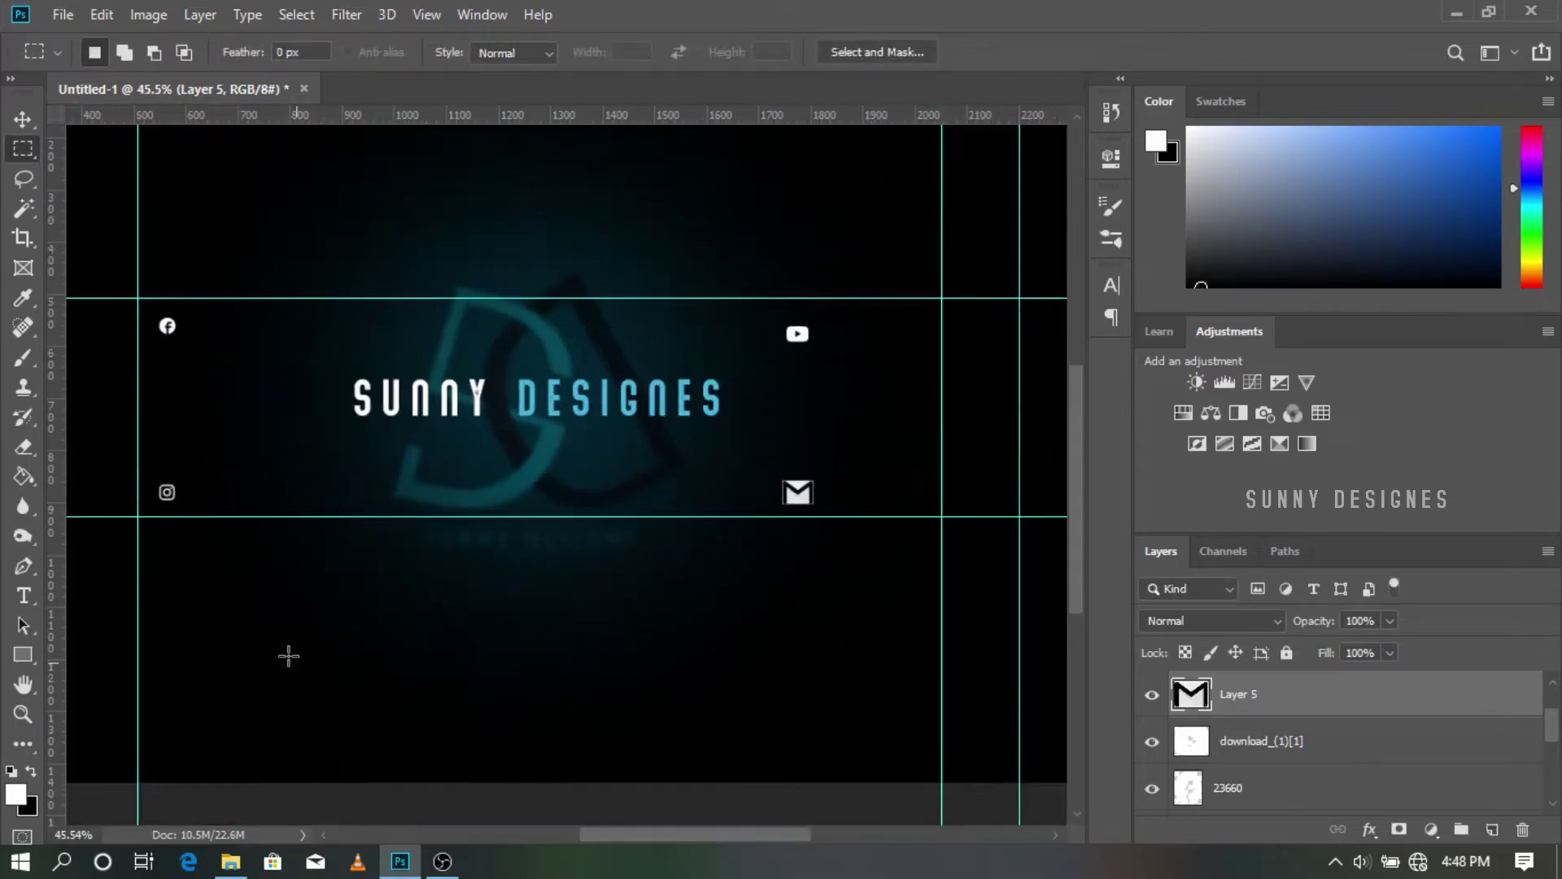
pyautogui.scroll(12, 181, 244)
# Step: Create a text box with '#SUNNY DESIGNIS' and set its size to 8 pt
pyautogui.click(23, 598)
pyautogui.moveTo(205, 572); pyautogui.dragTo(826, 652)
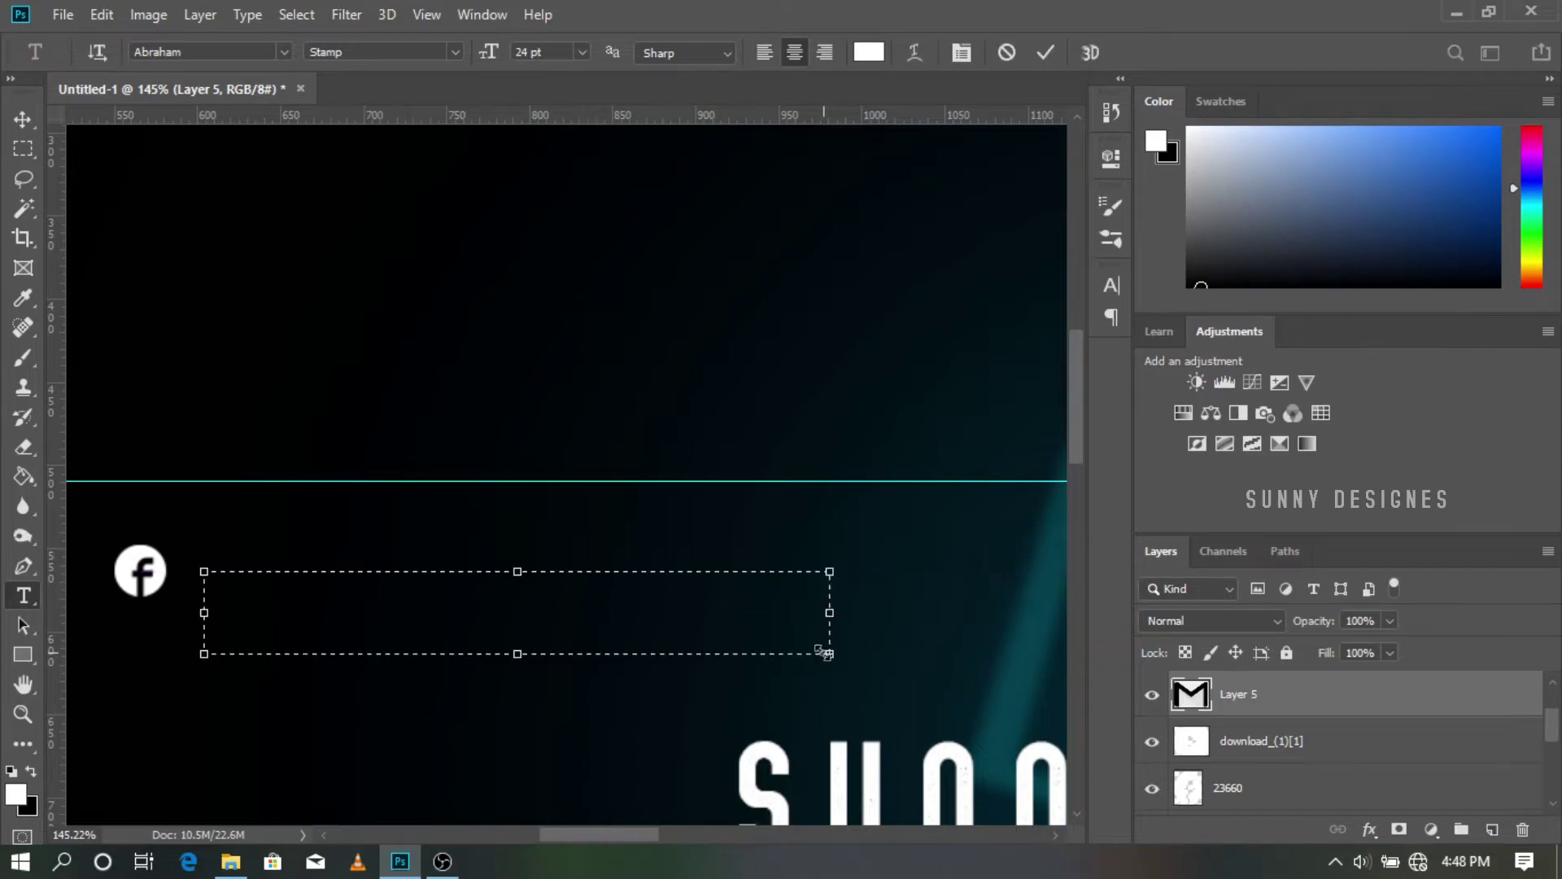
pyautogui.click(582, 52)
pyautogui.click(560, 137)
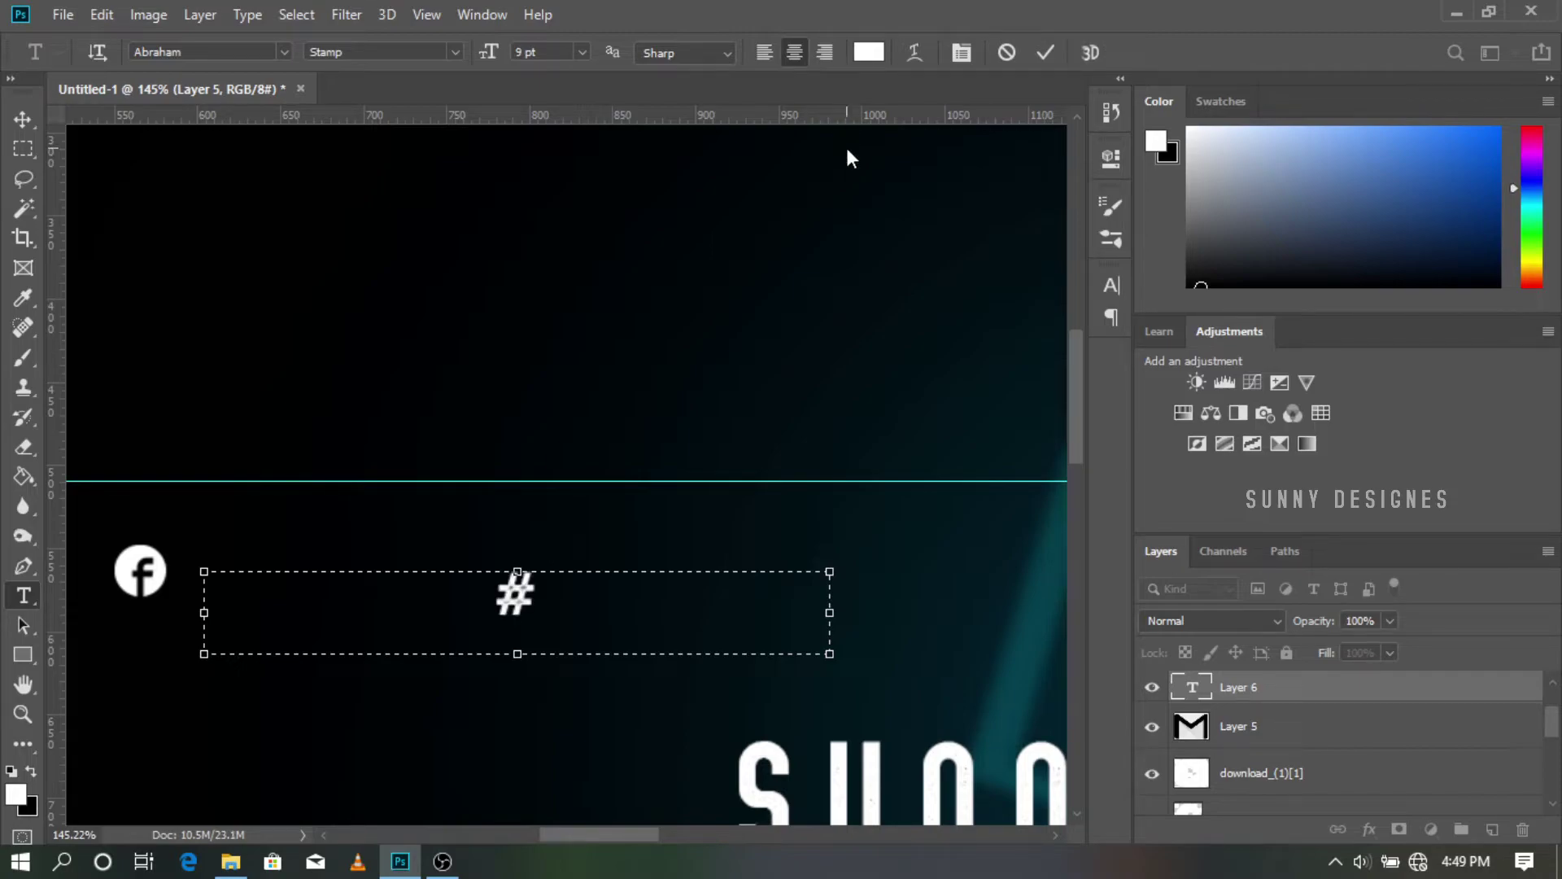
pyautogui.write('#S')
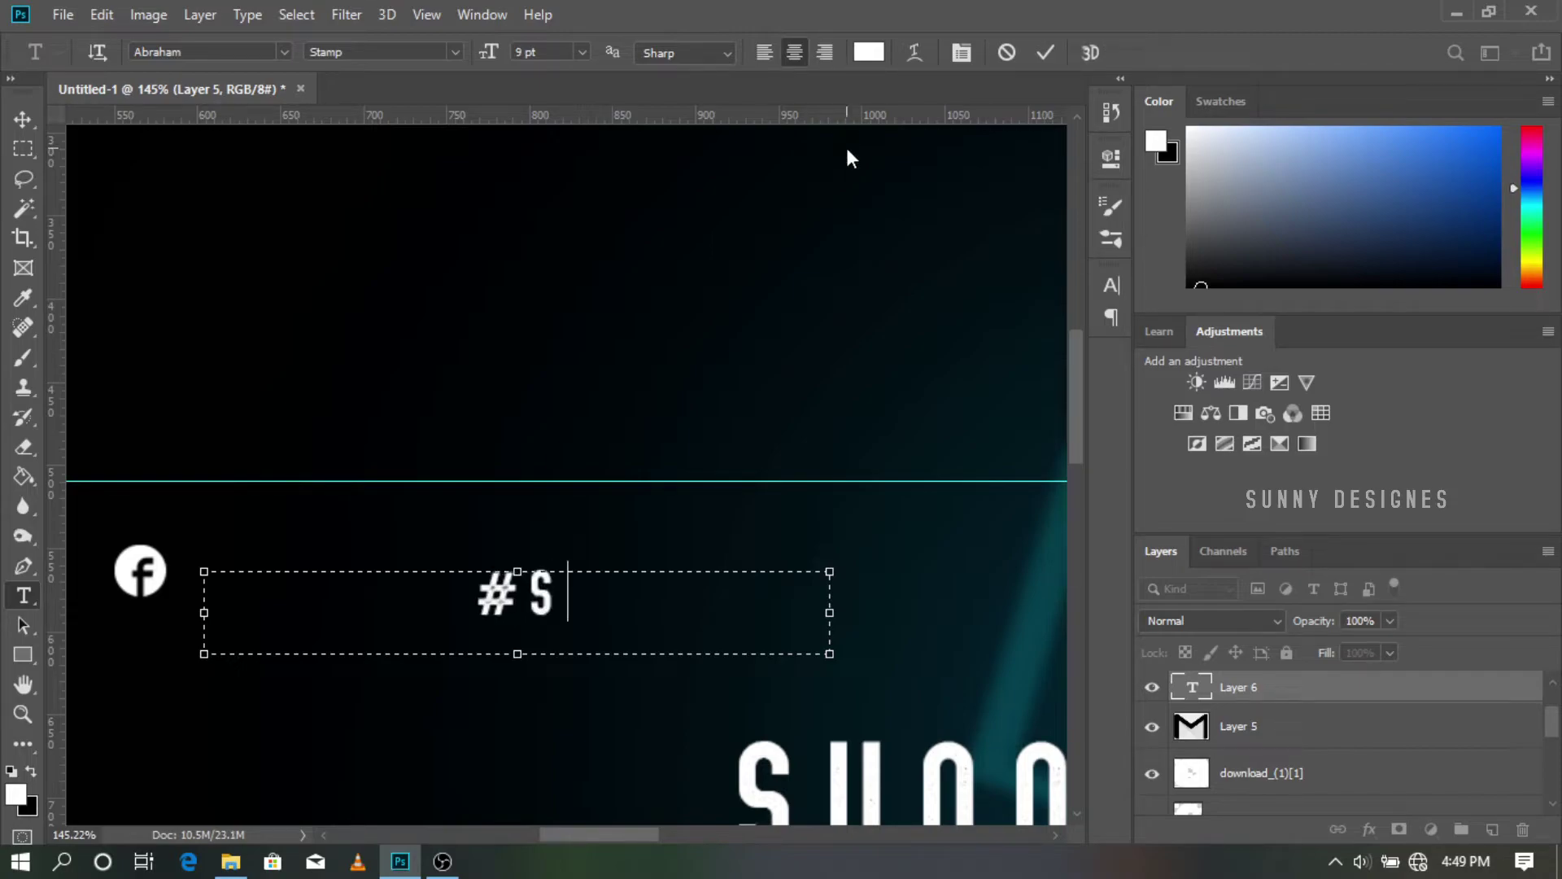
pyautogui.write('UNNY DESIGNIS')
pyautogui.hotkey('ctrl', 'a')
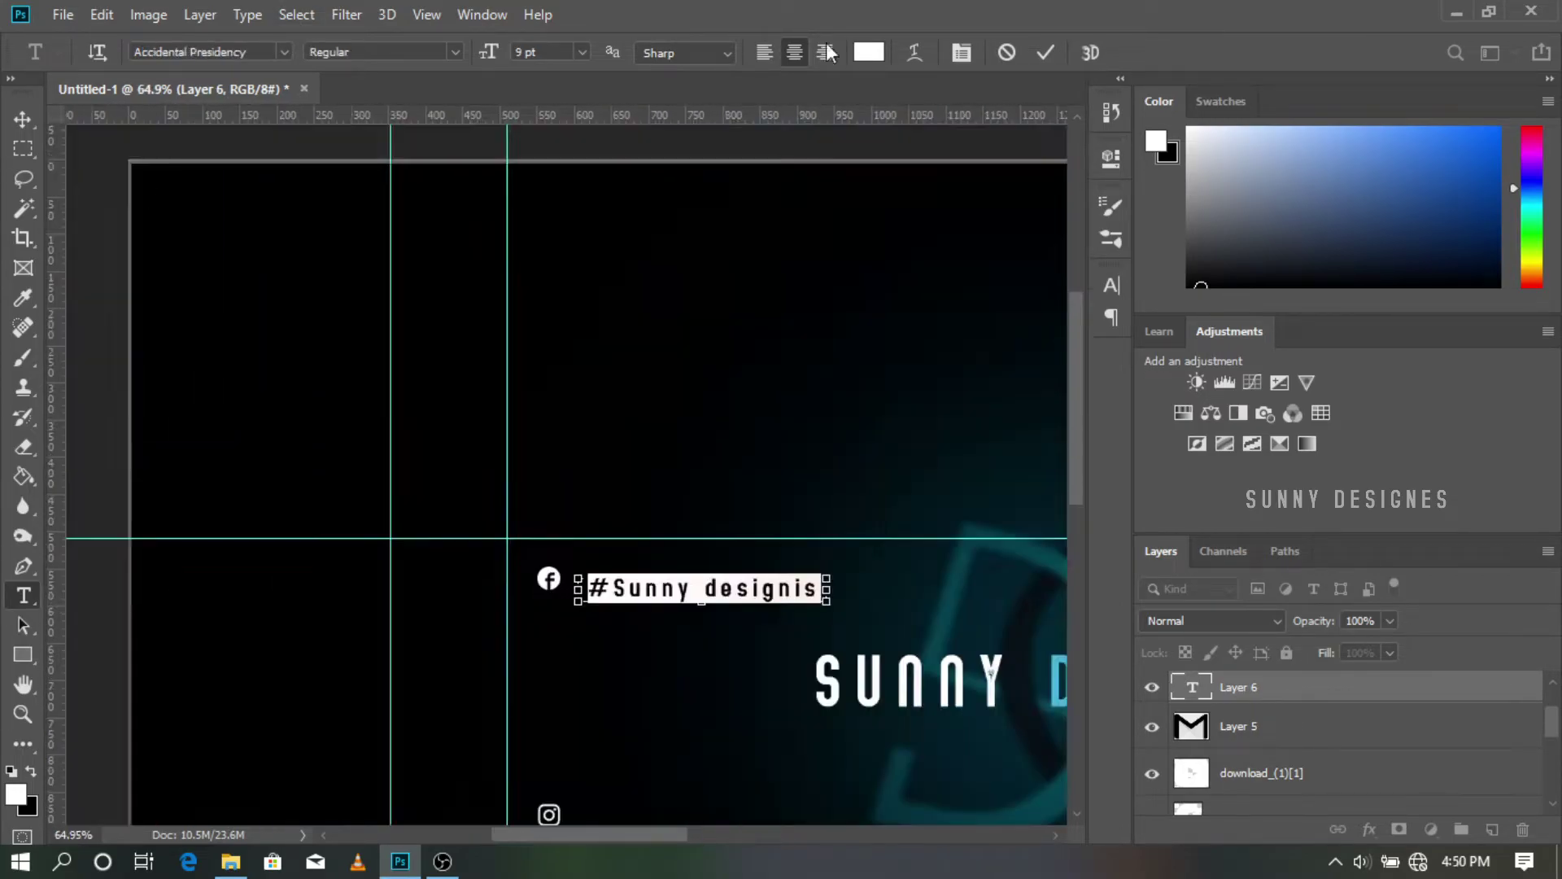
pyautogui.click(582, 51)
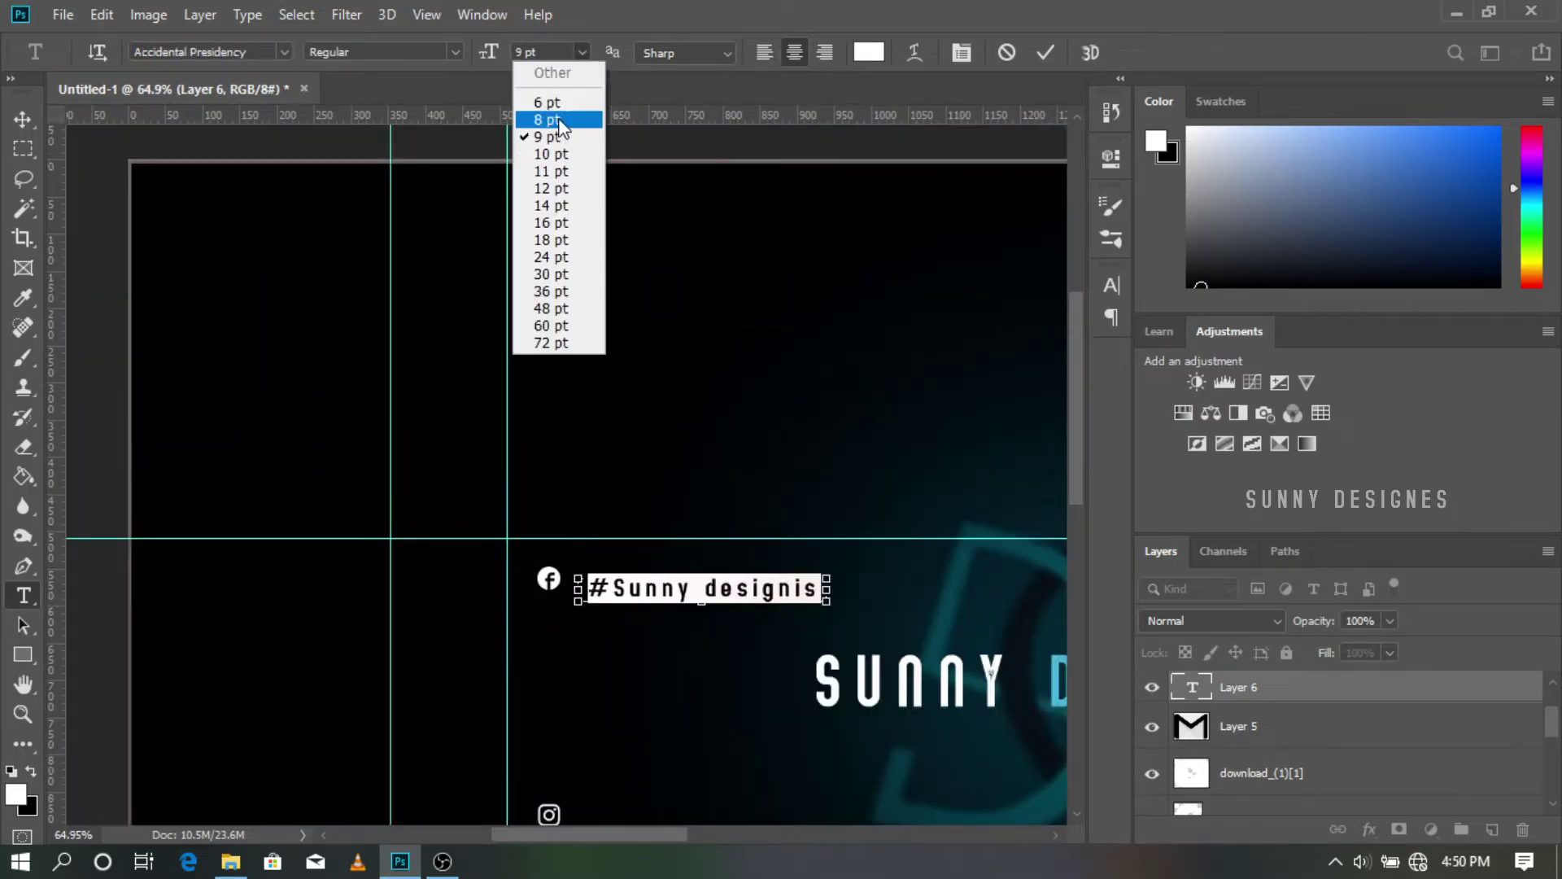
pyautogui.click(559, 121)
# Step: Move the handle text next to the Facebook icon and commit it
pyautogui.scroll(9, 750, 581)
pyautogui.scroll(-1, 720, 584)
pyautogui.scroll(2, 799, 585)
pyautogui.moveTo(746, 556); pyautogui.dragTo(583, 529)
pyautogui.click(1045, 52)
pyautogui.hotkey('ctrl', '0')
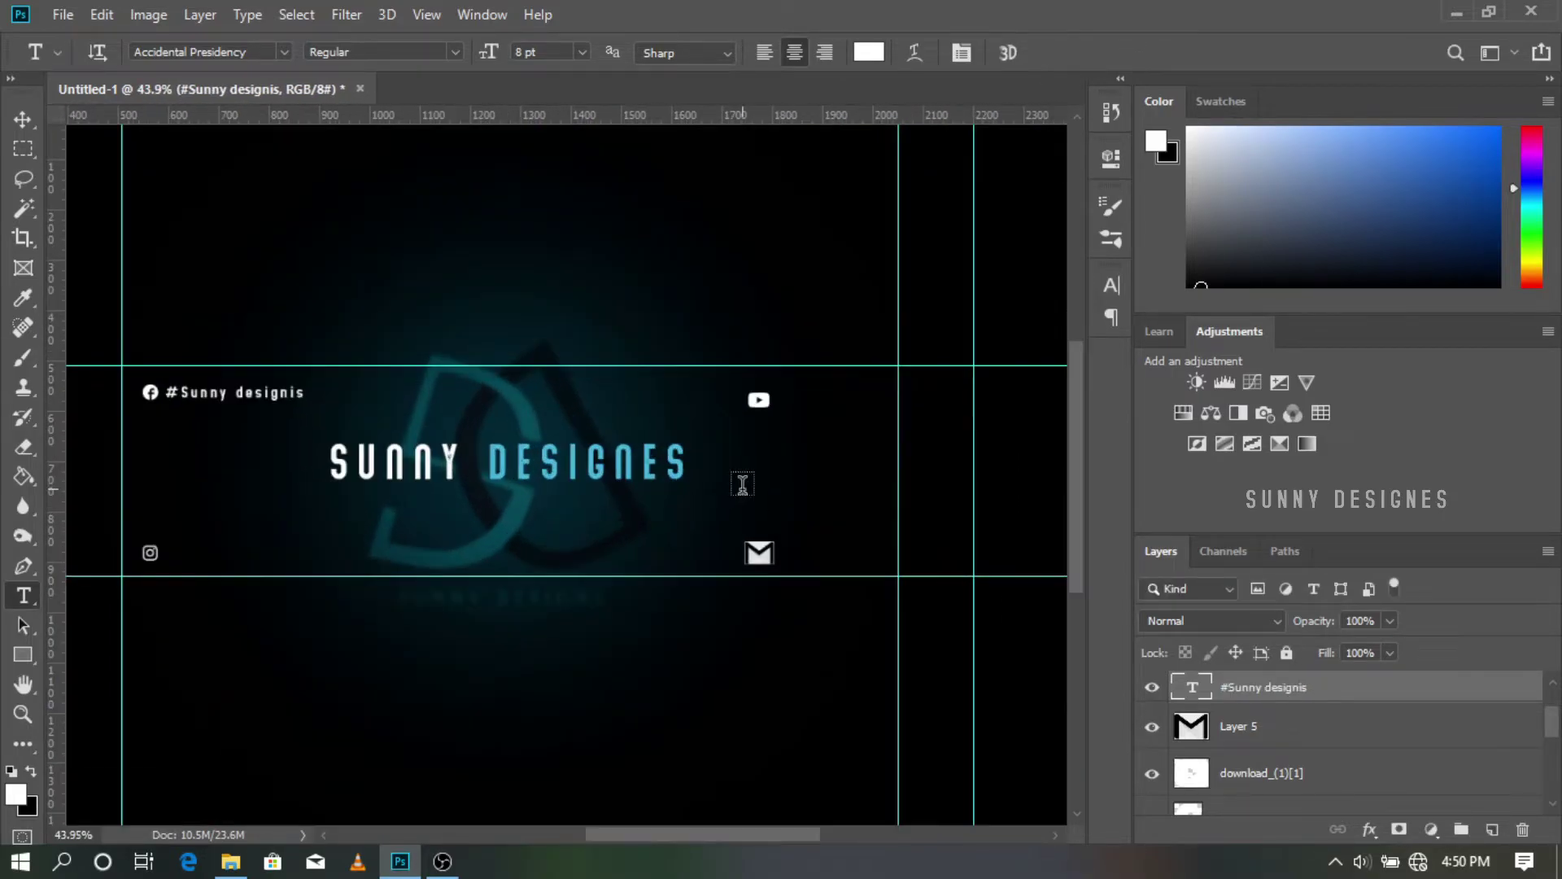
# Step: Duplicate the #Sunny designis handle layer and move the copy down beside the Instagram icon
pyautogui.click(306, 404)
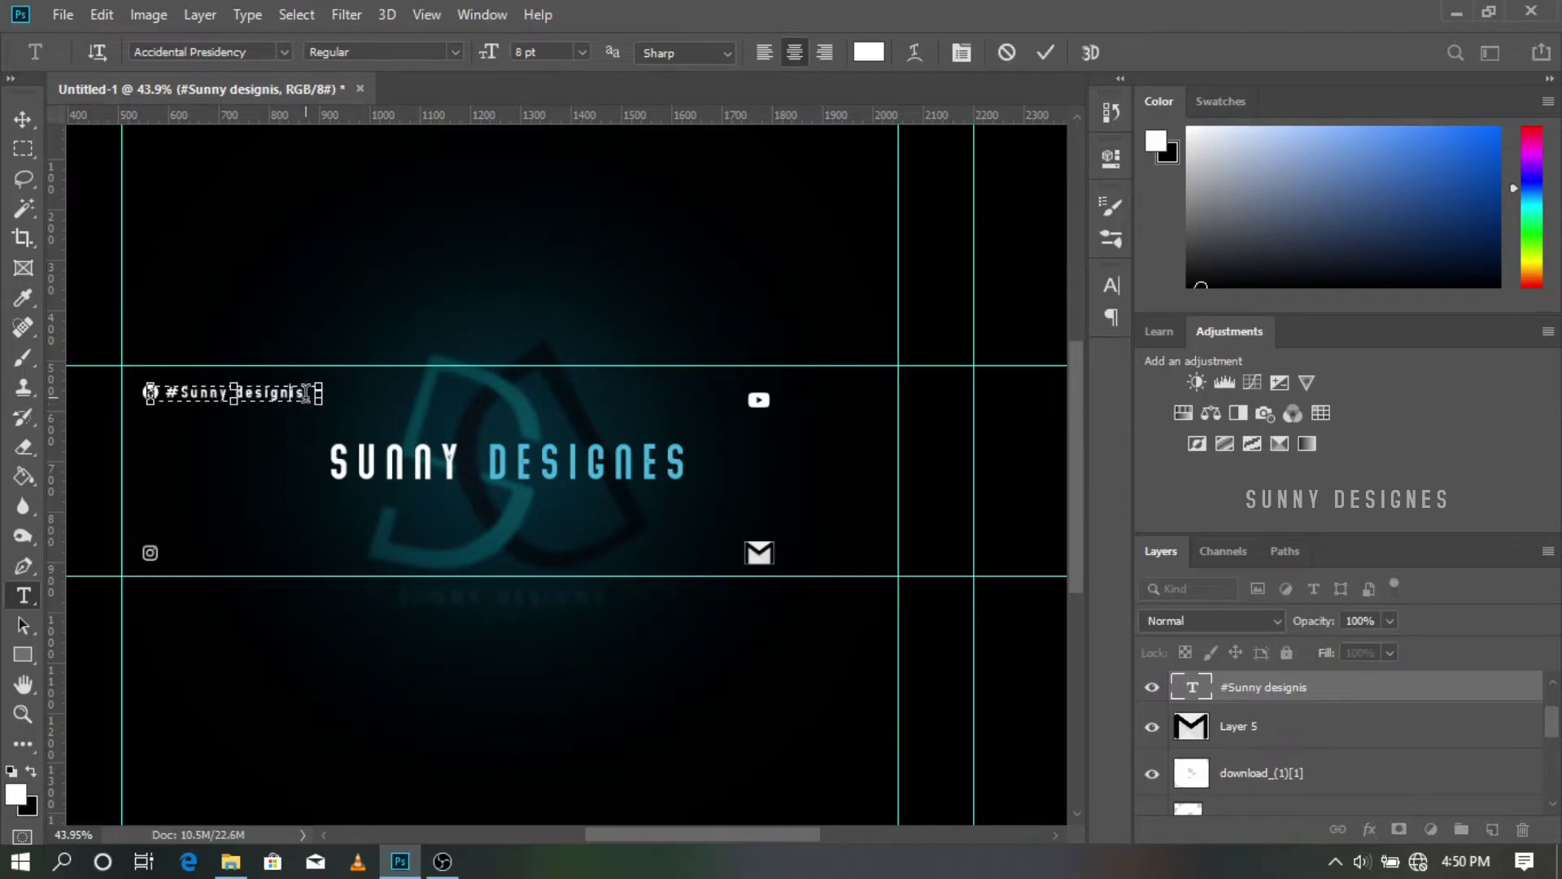
pyautogui.click(1242, 693)
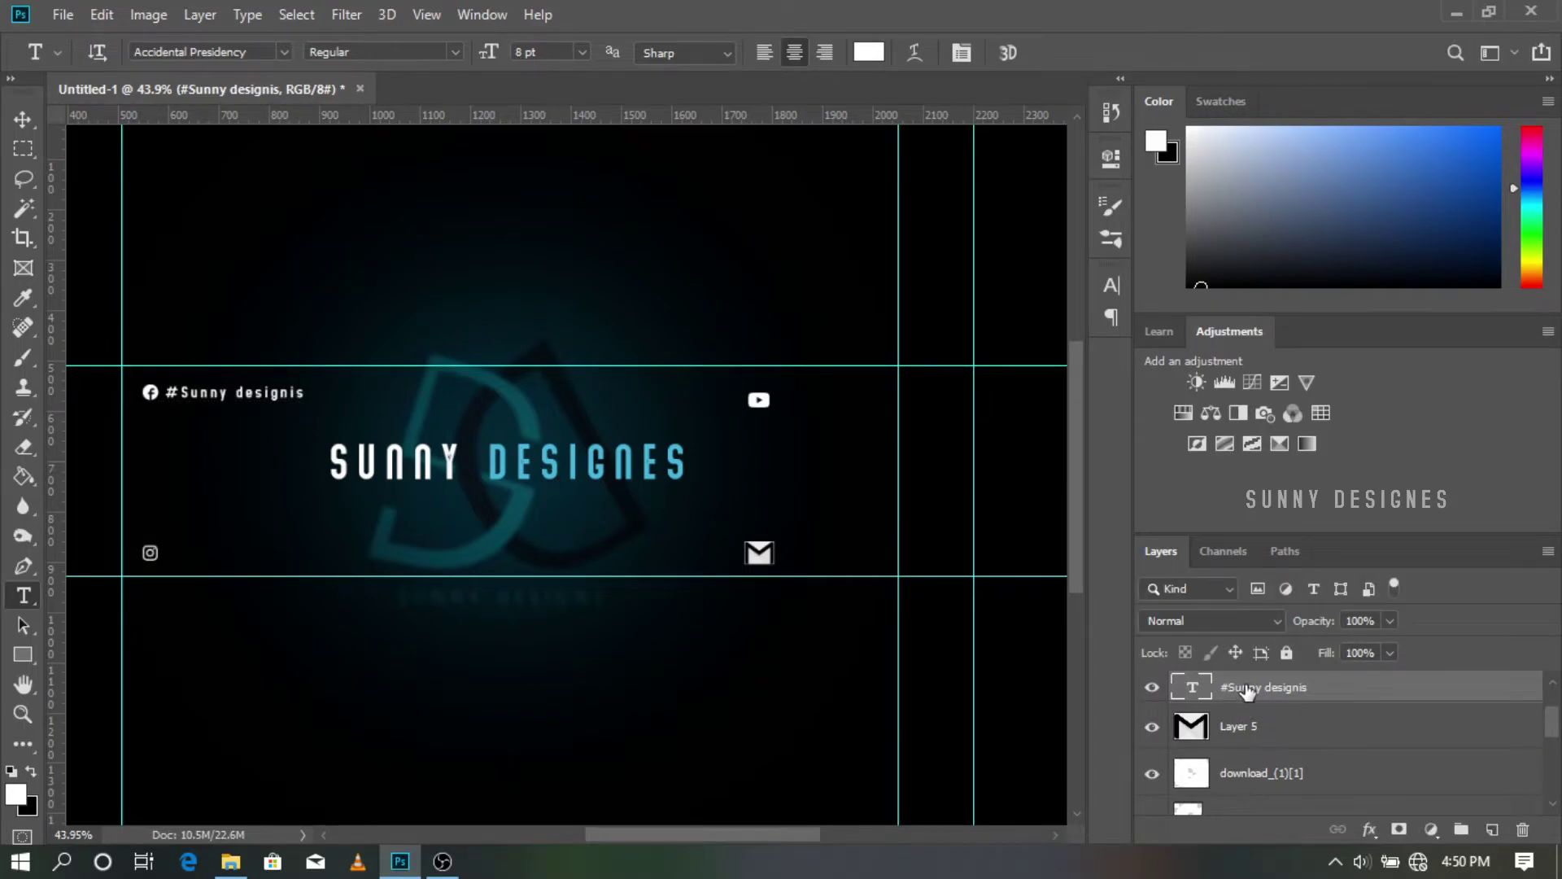
pyautogui.rightClick(1247, 690)
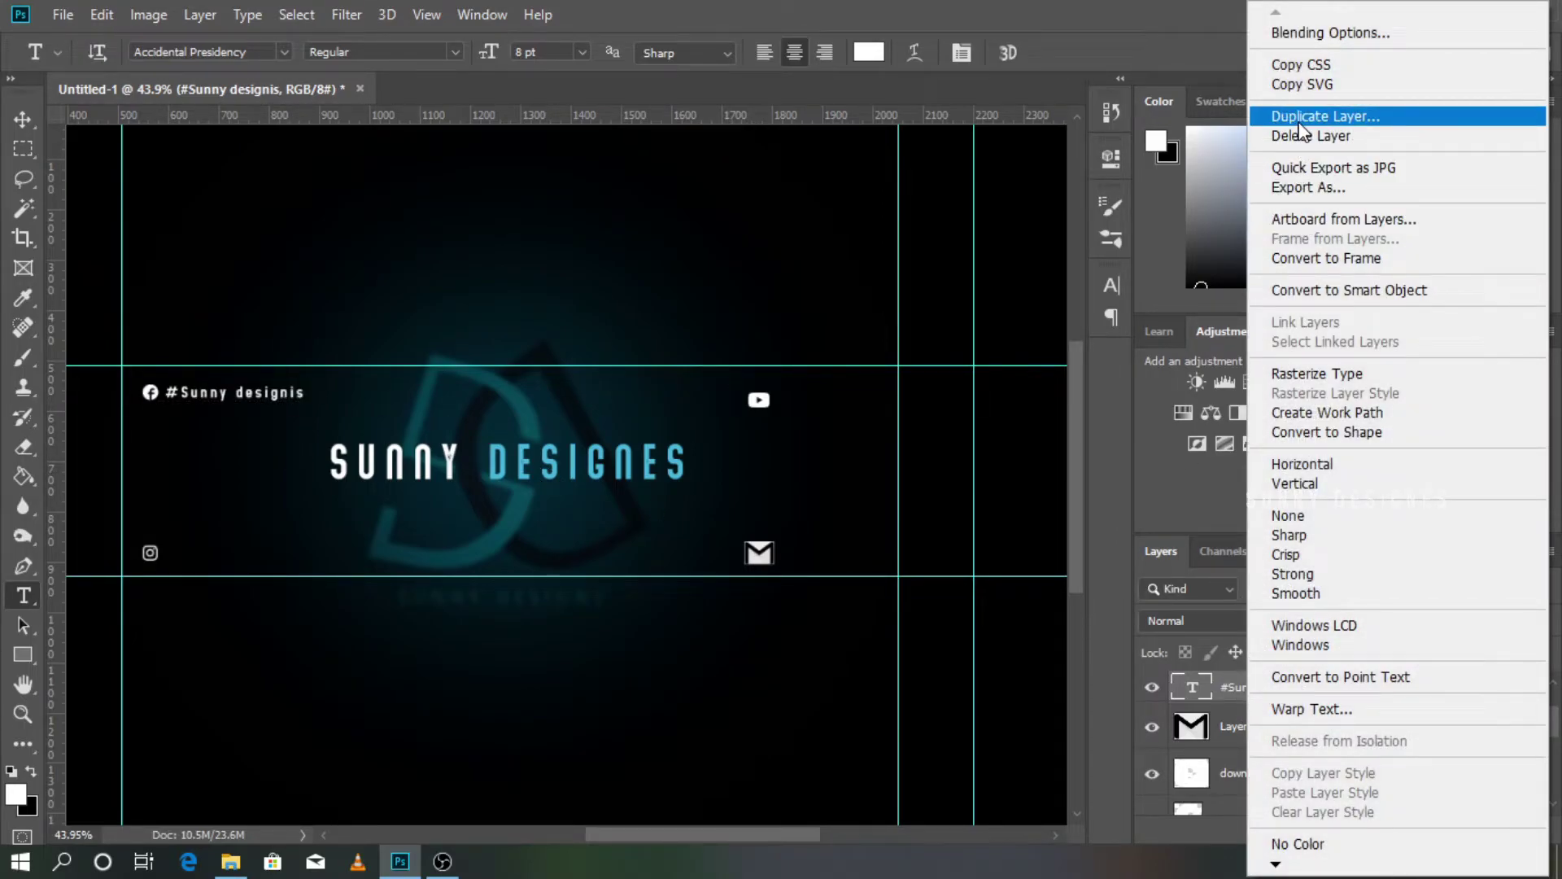
pyautogui.click(1300, 127)
pyautogui.click(990, 215)
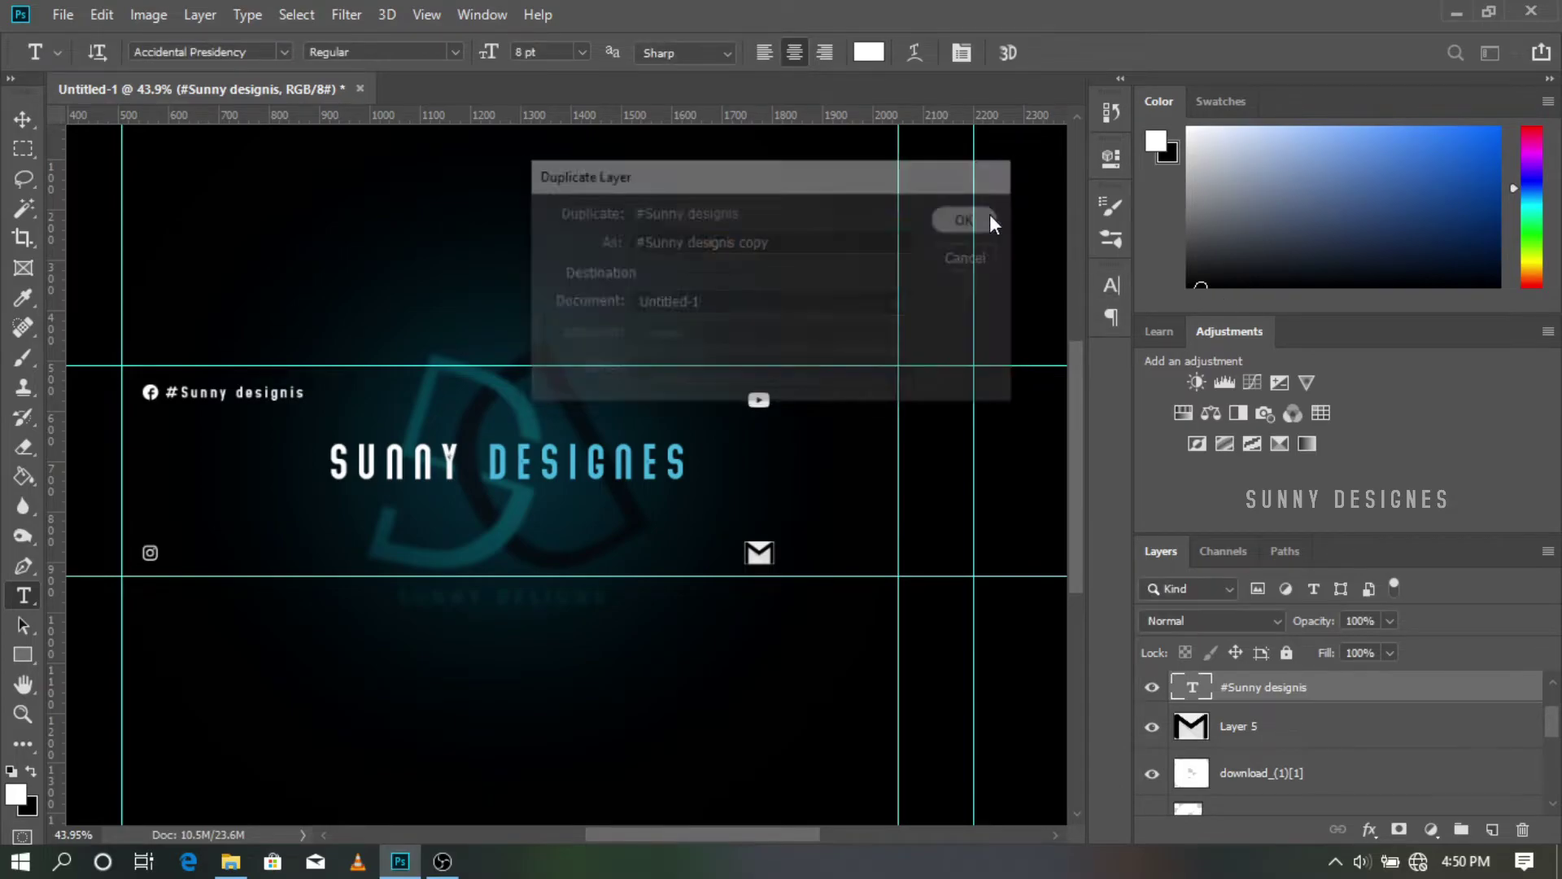
pyautogui.scroll(3, 403, 425)
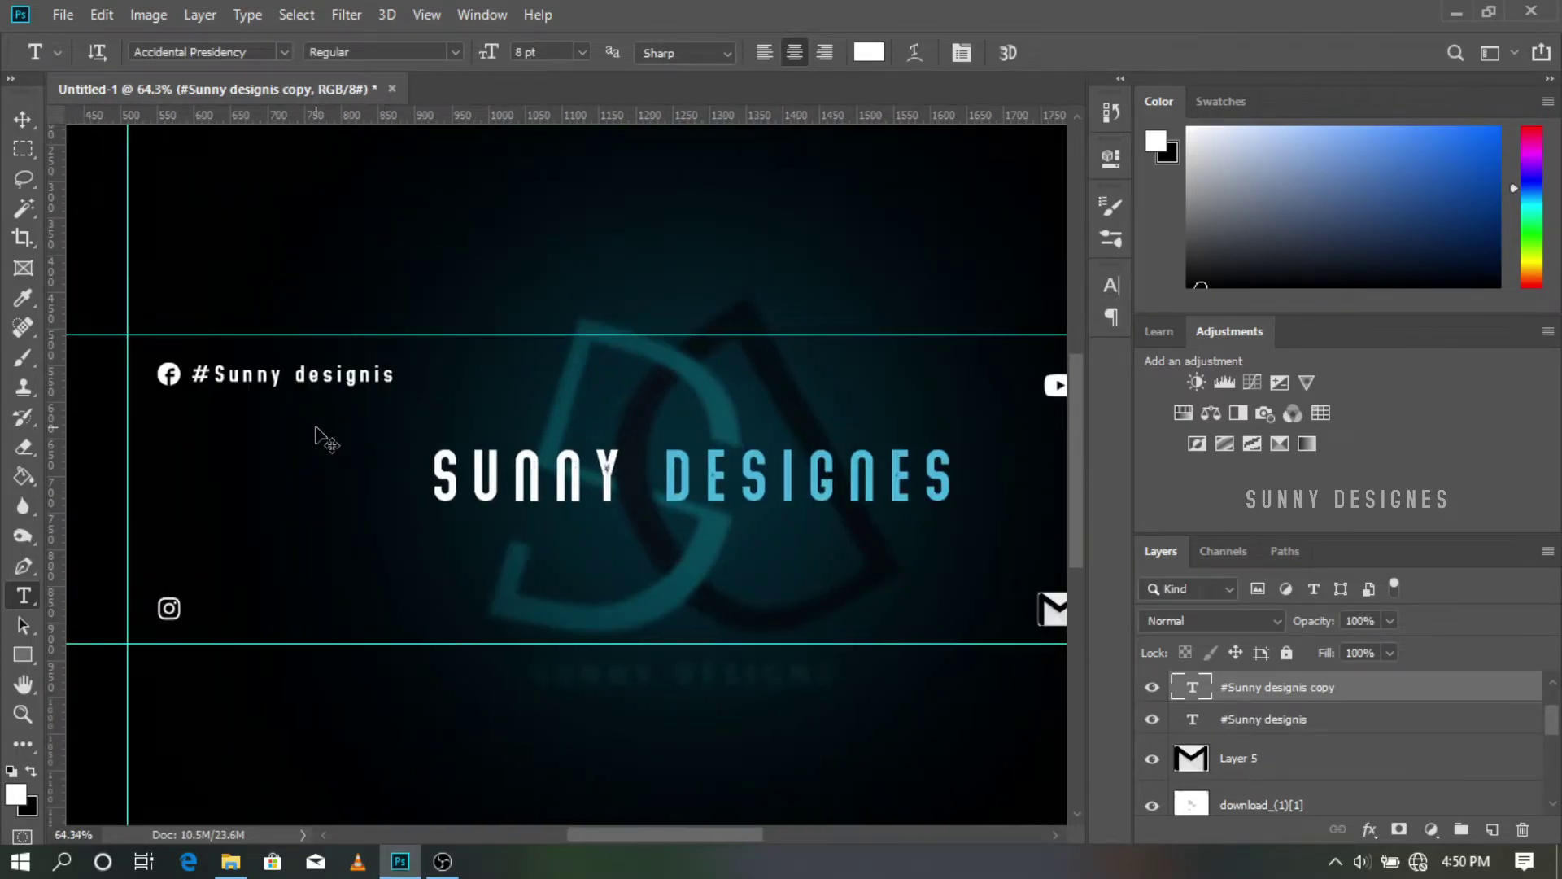
pyautogui.moveTo(422, 380); pyautogui.dragTo(420, 614)
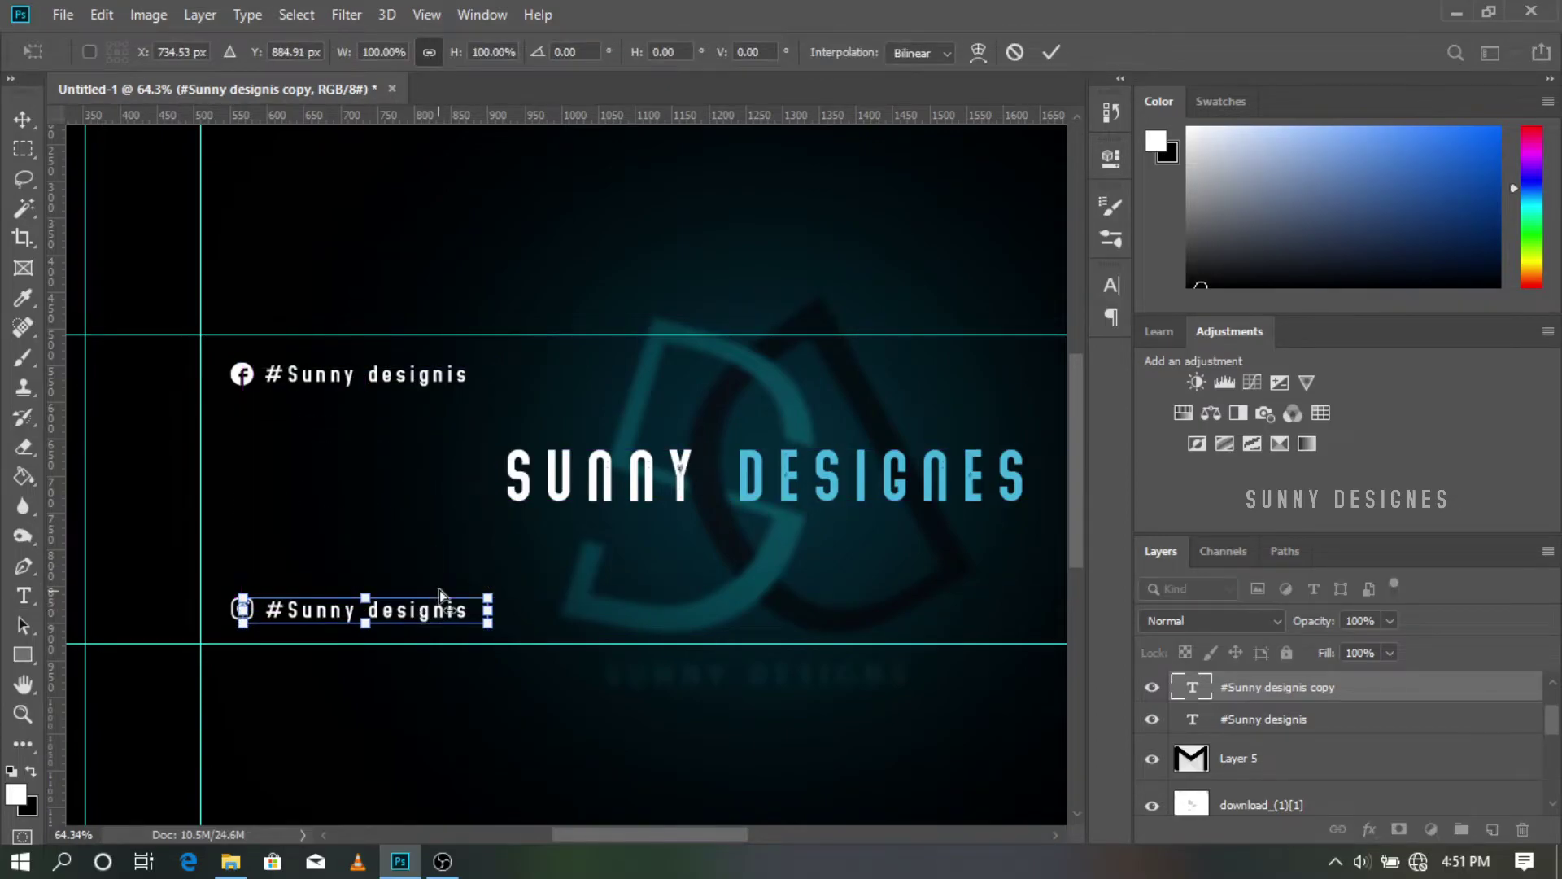
# Step: Change the copied handle's last word to 'Editography' and nudge it clear of the Instagram icon
pyautogui.scroll(4, 439, 596)
pyautogui.click(24, 596)
pyautogui.click(598, 510)
pyautogui.press('BackSpace')
pyautogui.press('BackSpace')
pyautogui.press('BackSpace')
pyautogui.press('BackSpace')
pyautogui.press('BackSpace')
pyautogui.press('BackSpace')
pyautogui.press('BackSpace')
pyautogui.press('BackSpace')
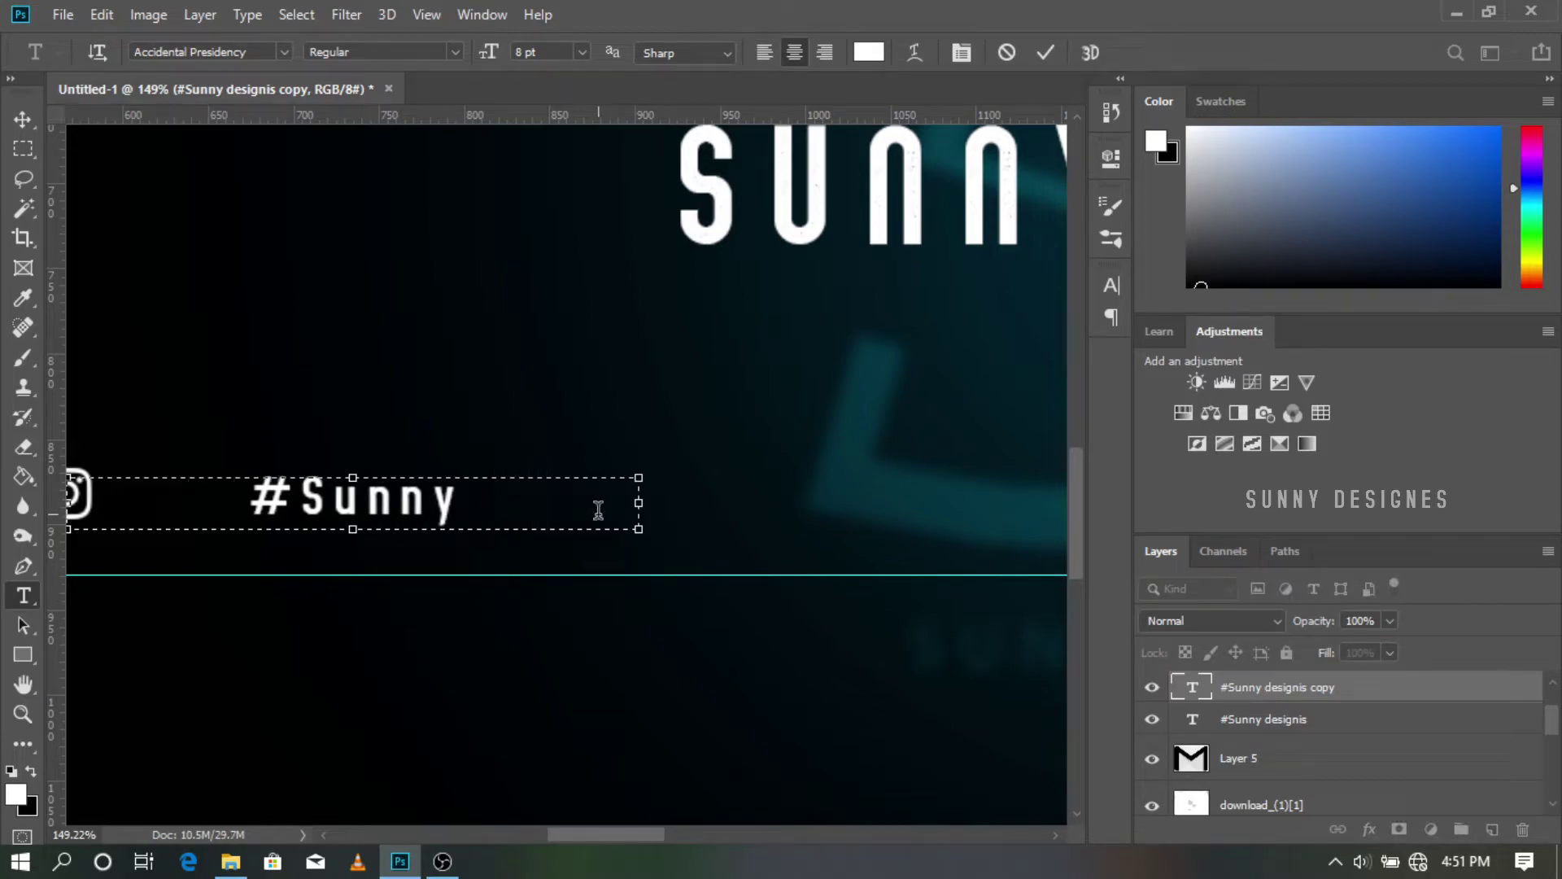
pyautogui.write('Edito')
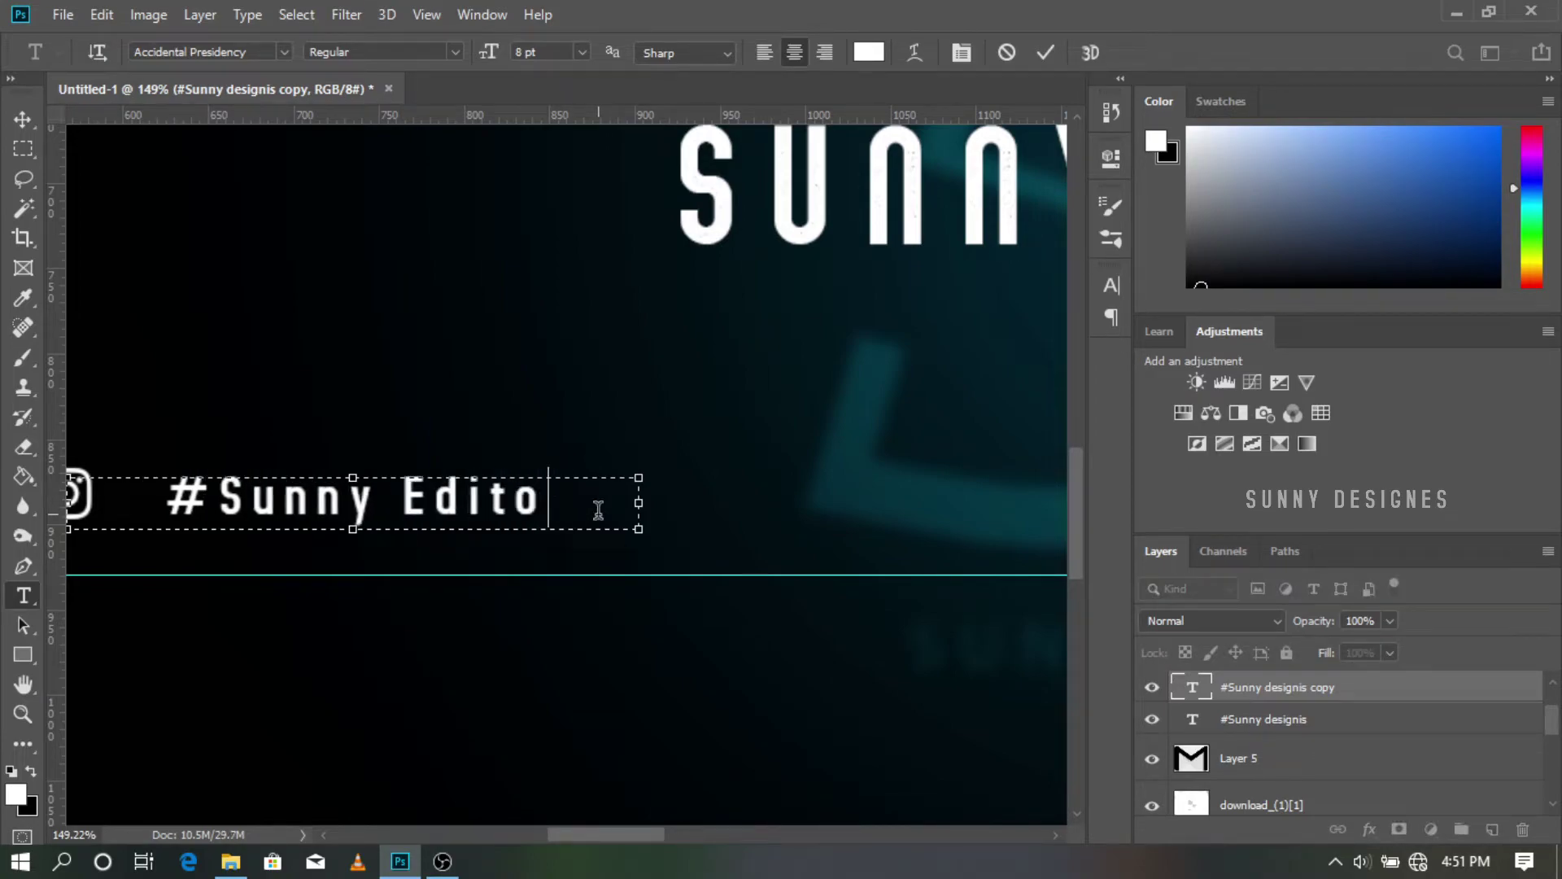
pyautogui.write('gra')
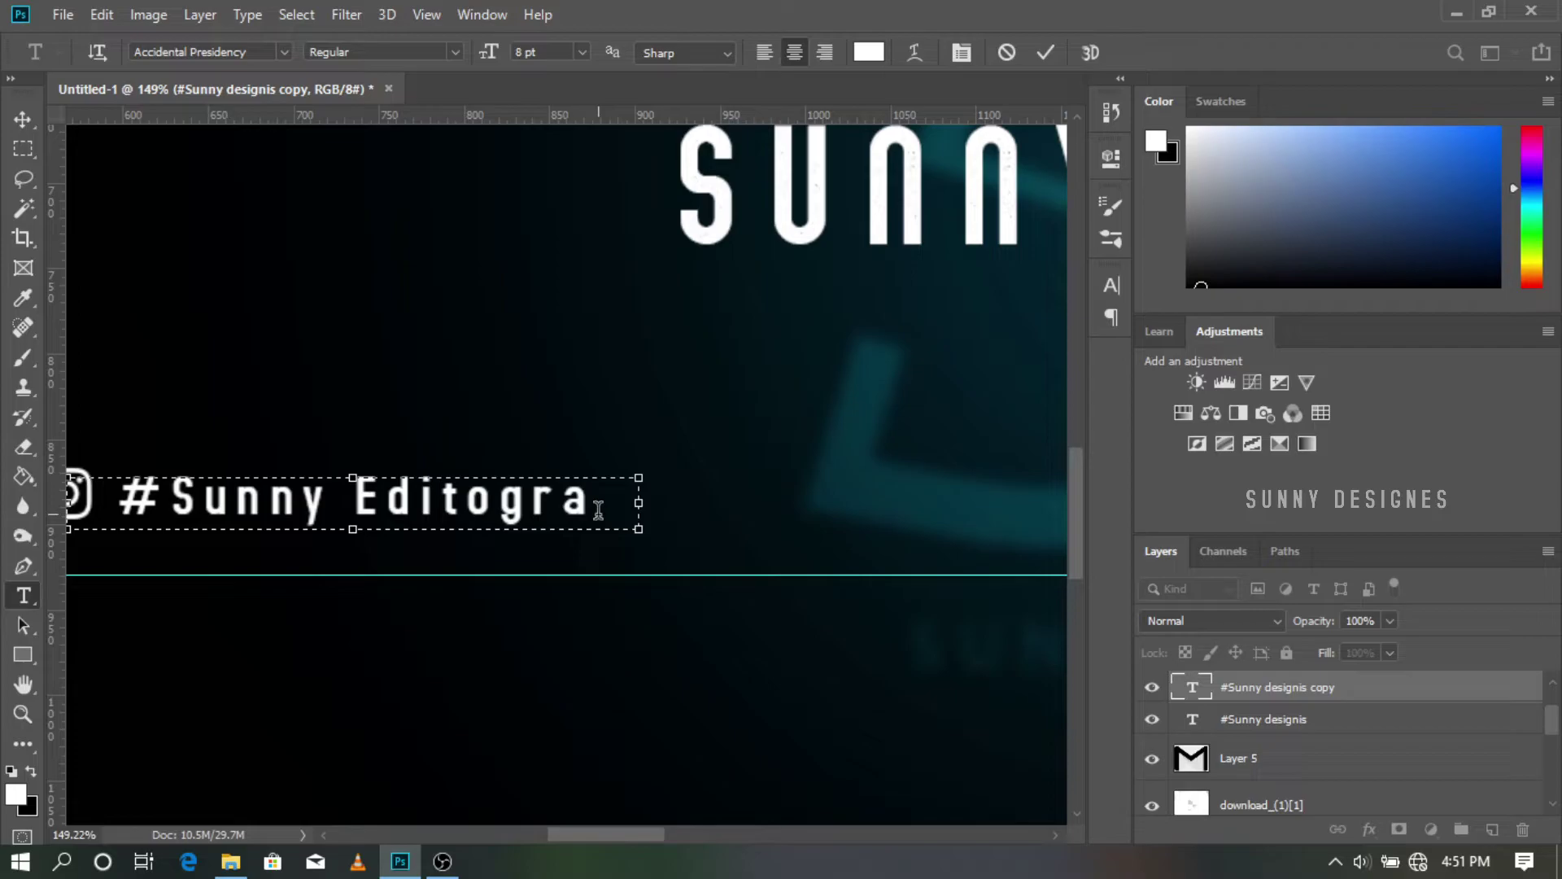
pyautogui.write('phy')
pyautogui.scroll(-4, 359, 504)
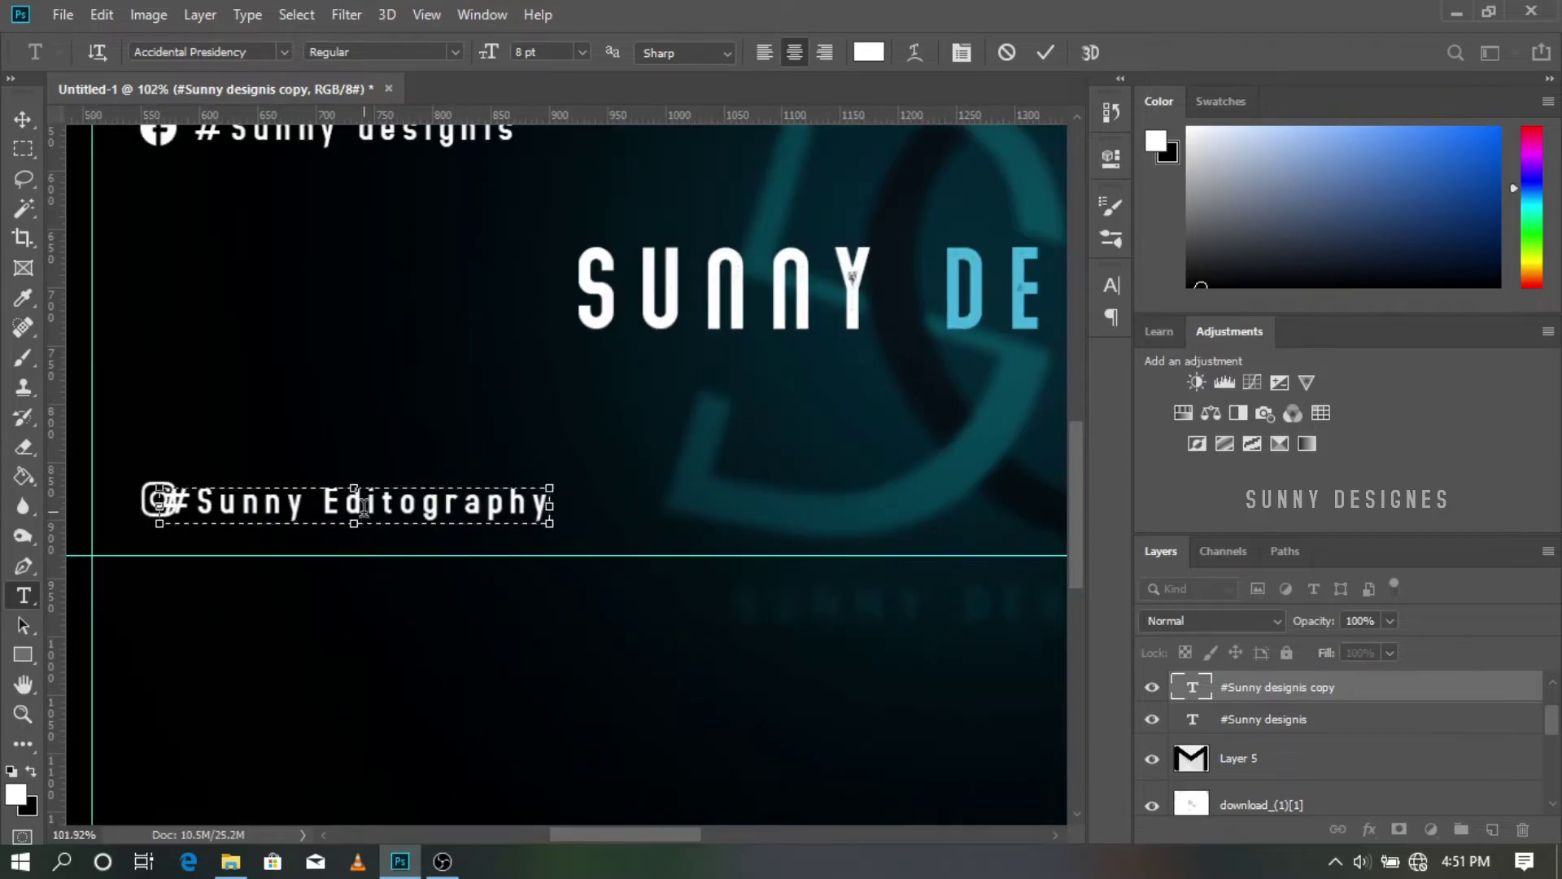
pyautogui.moveTo(423, 513); pyautogui.dragTo(454, 510)
pyautogui.click(809, 255)
pyautogui.scroll(-3, 881, 358)
pyautogui.scroll(4, 936, 456)
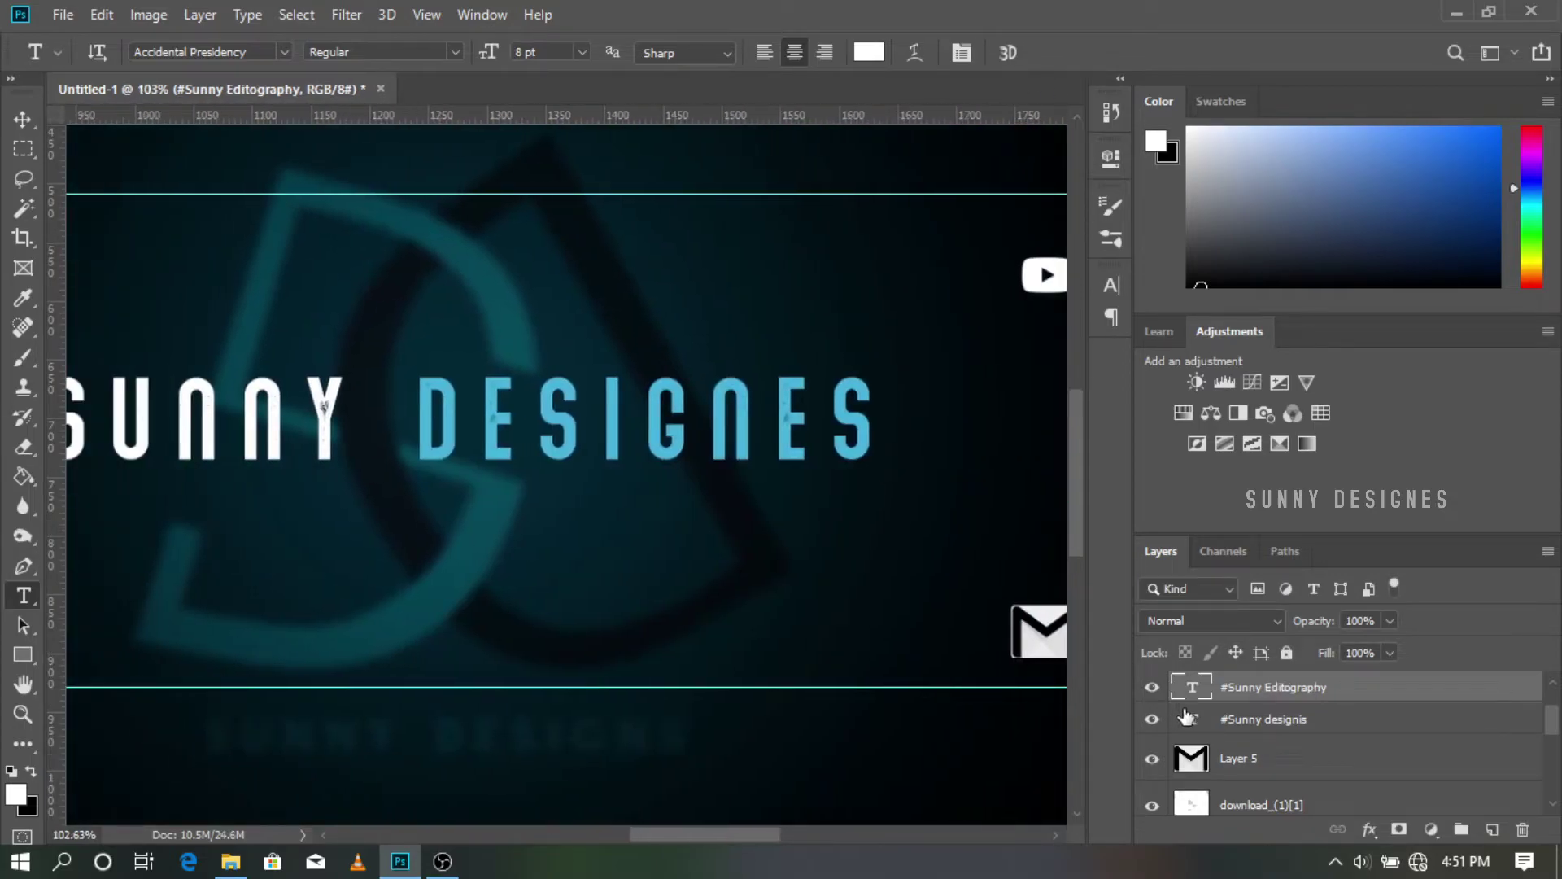
pyautogui.rightClick(1248, 714)
# Step: Duplicate the handle text layer and move the copy to the banner's top right
pyautogui.click(1357, 118)
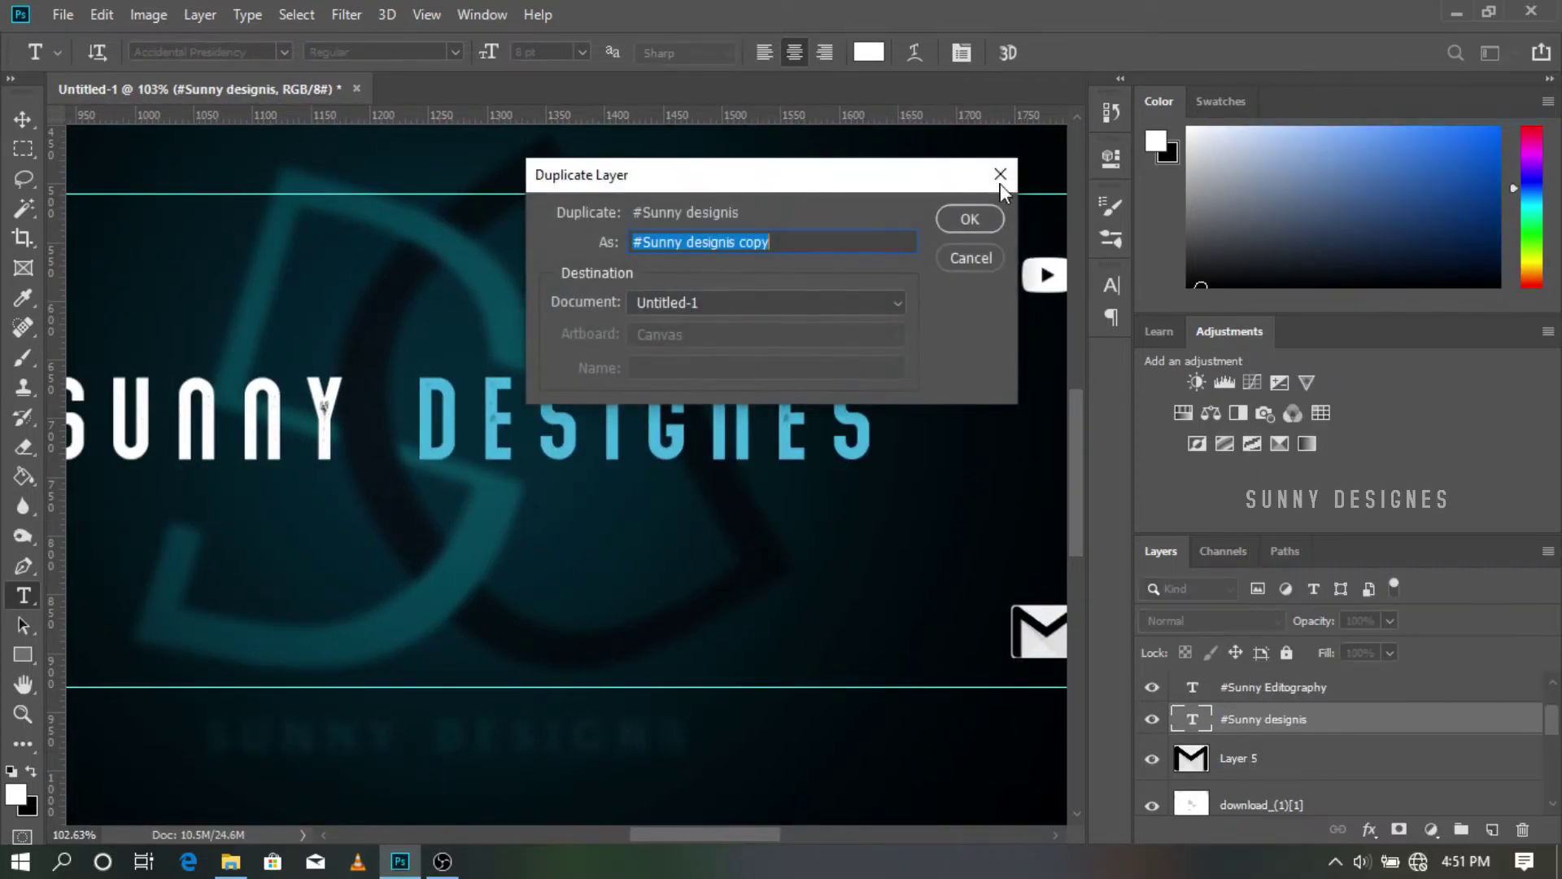
pyautogui.click(969, 216)
pyautogui.scroll(-4, 558, 364)
pyautogui.hotkey('ctrl', 't')
pyautogui.moveTo(393, 295); pyautogui.dragTo(800, 296)
pyautogui.scroll(-2, 799, 294)
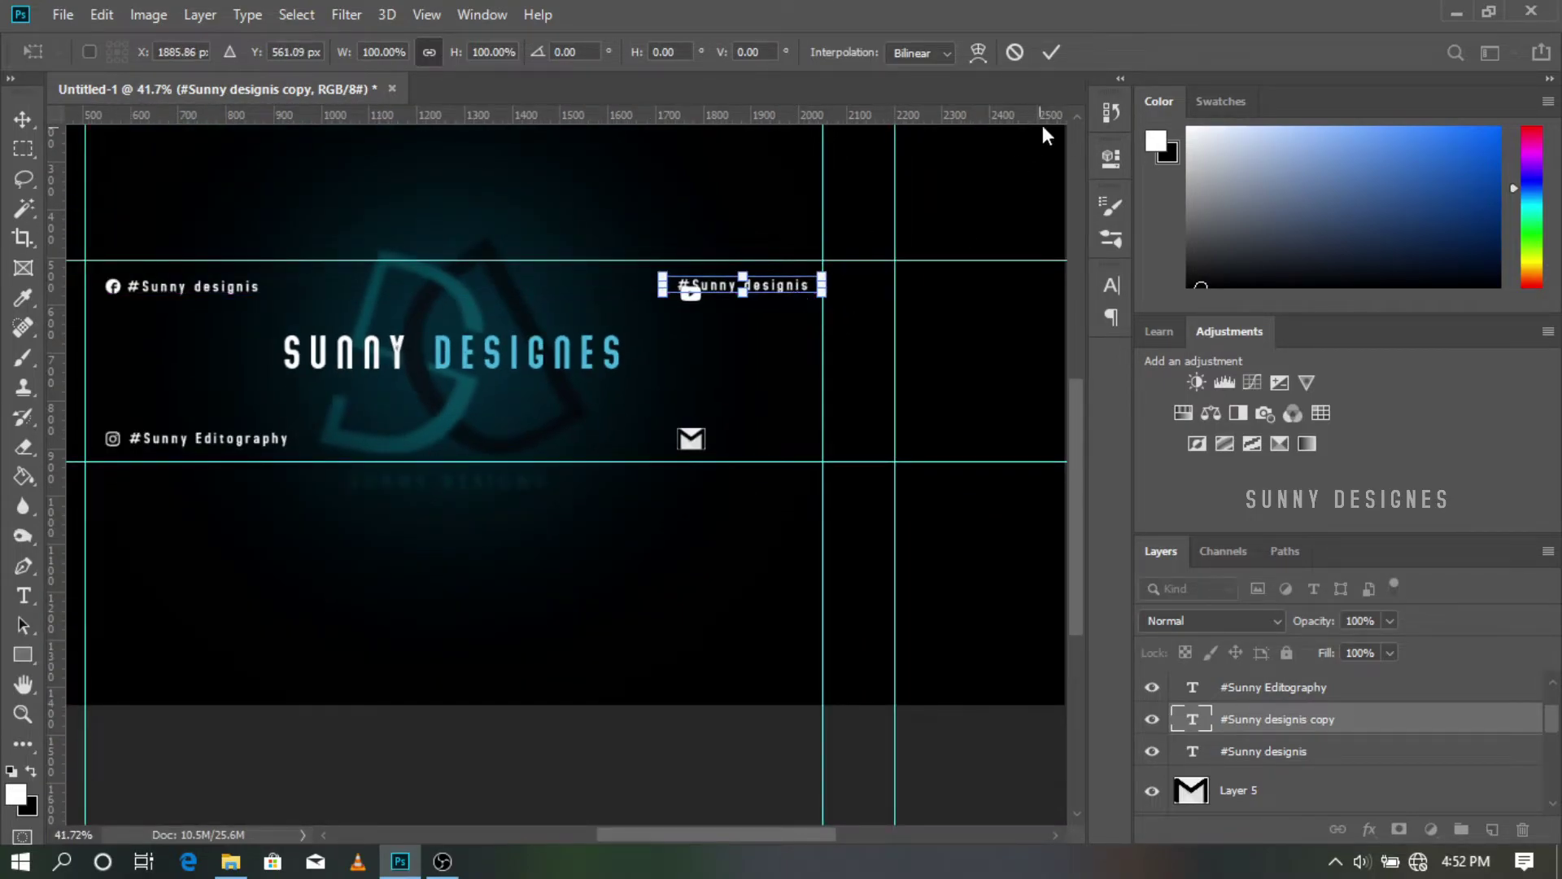
pyautogui.press('Return')
pyautogui.press('t')
pyautogui.scroll(-3, 1204, 725)
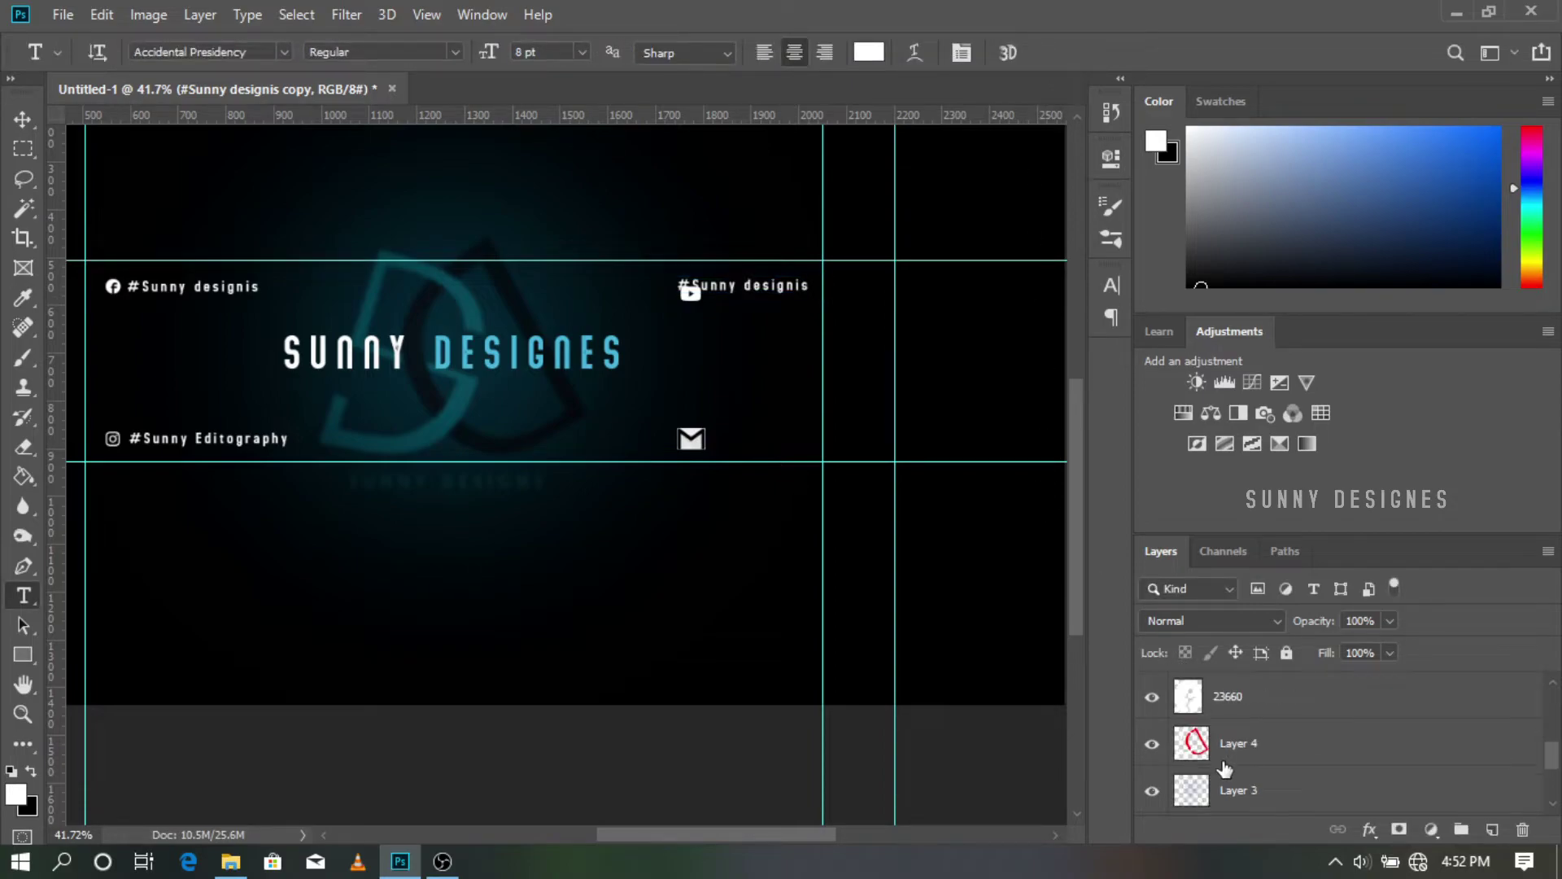
# Step: Move the YouTube icon (download_(1)[1]) just left of the top-right handle text
pyautogui.click(1236, 703)
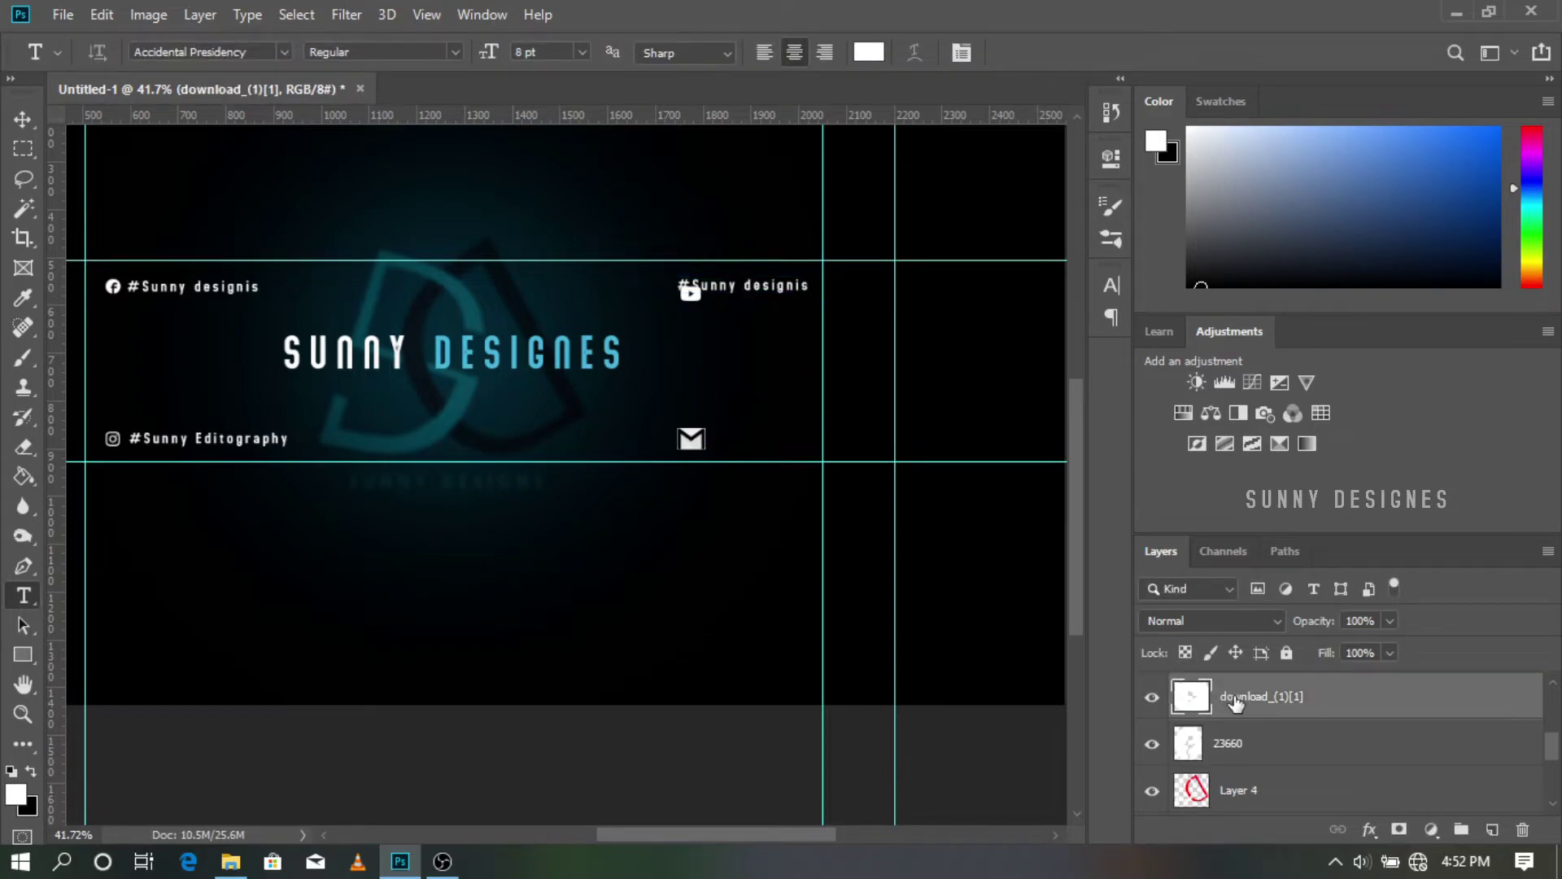
pyautogui.hotkey('ctrl', 't')
pyautogui.scroll(3, 689, 299)
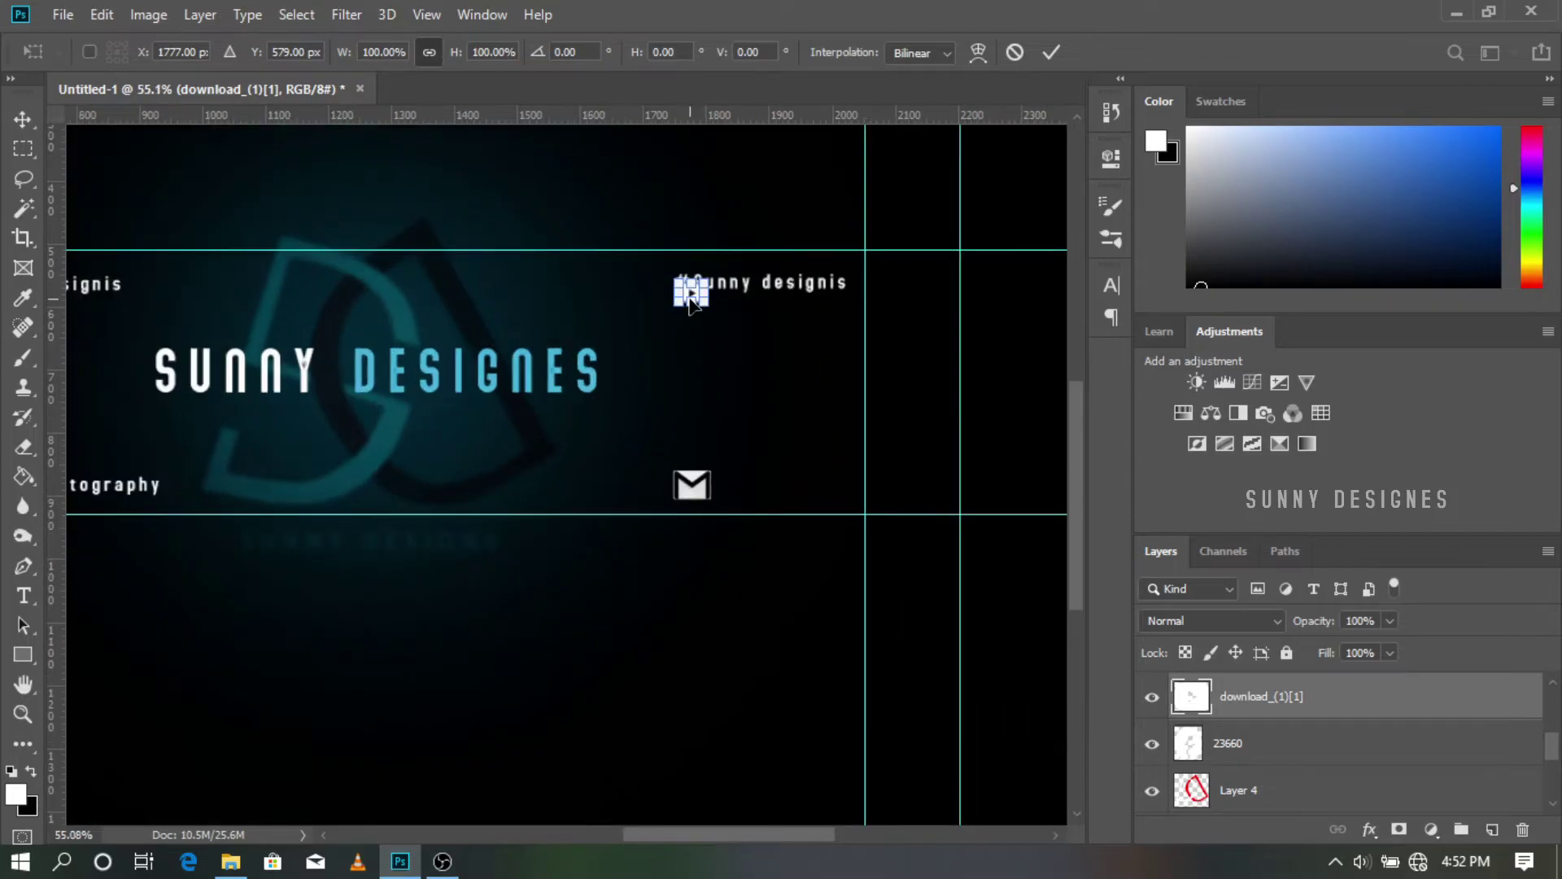
pyautogui.hscroll(-4, 709, 315)
pyautogui.scroll(1, 784, 343)
pyautogui.hscroll(-2, 791, 348)
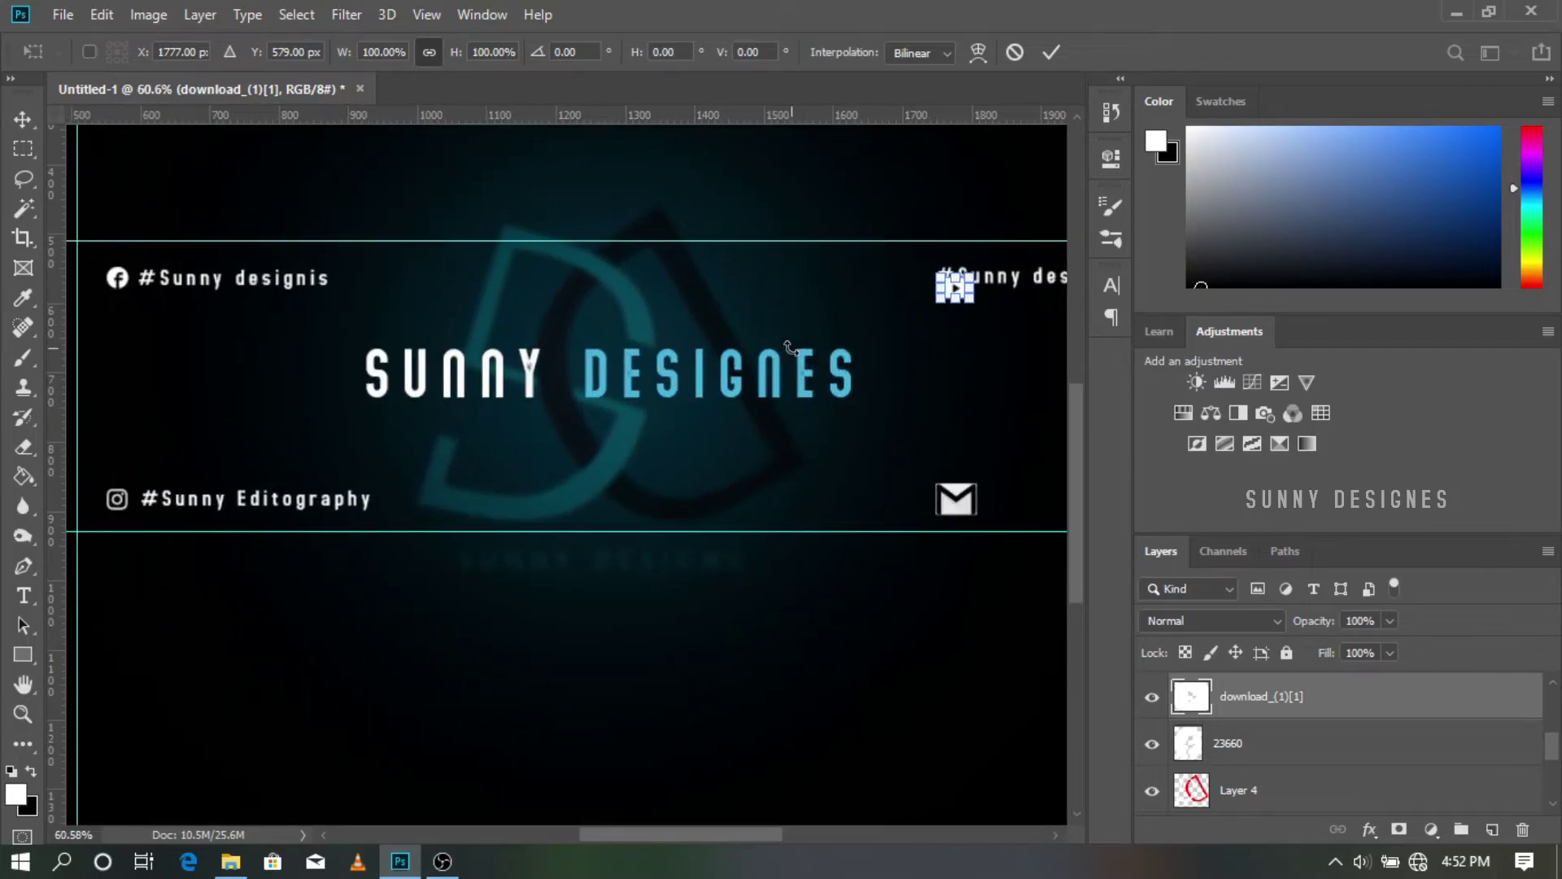
pyautogui.moveTo(958, 294); pyautogui.dragTo(909, 283)
pyautogui.click(1051, 52)
pyautogui.scroll(-8, 881, 342)
pyautogui.scroll(8, 692, 553)
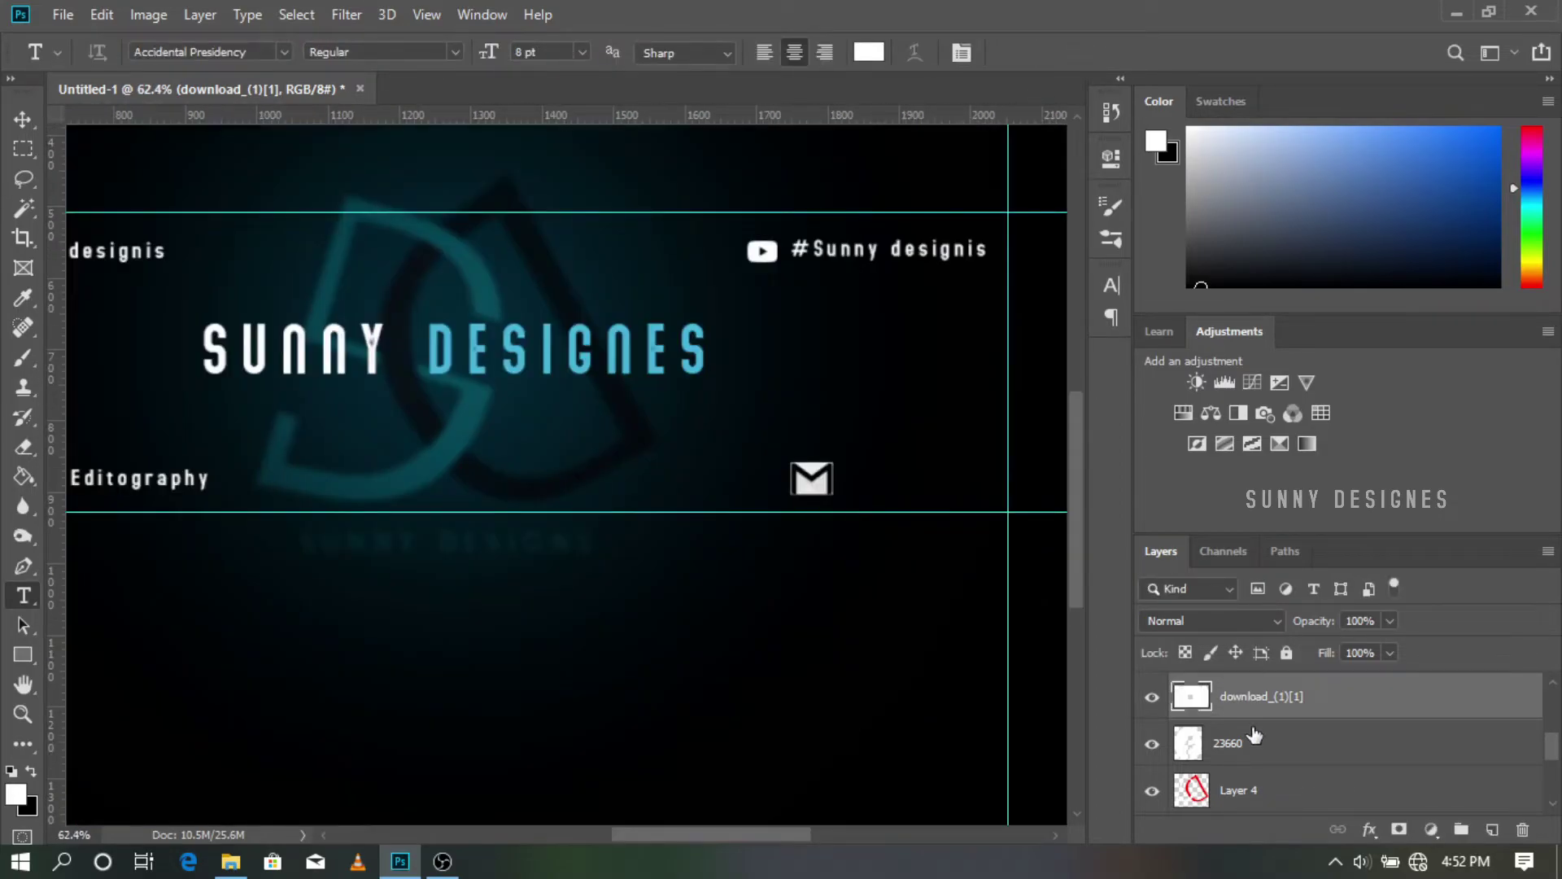
pyautogui.scroll(1, 1254, 734)
pyautogui.click(1252, 706)
pyautogui.hotkey('ctrl', 't')
# Step: Shift the mail icon left and add the contact e-mail address as 6 pt text at lower right
pyautogui.moveTo(809, 477); pyautogui.dragTo(1021, 512)
pyautogui.press('t')
pyautogui.click(580, 52)
pyautogui.click(573, 99)
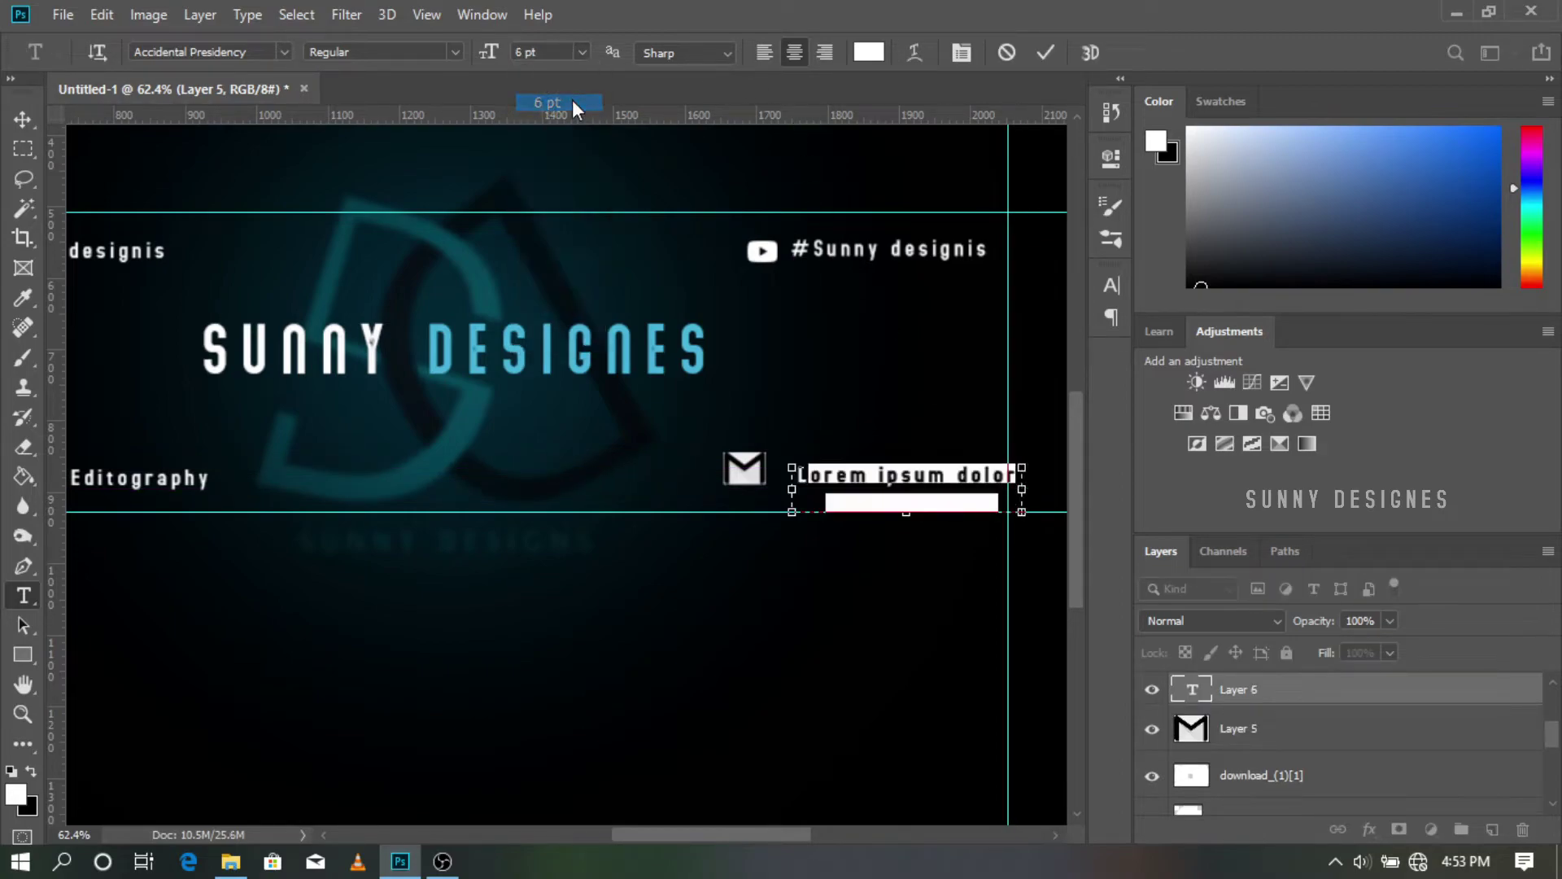
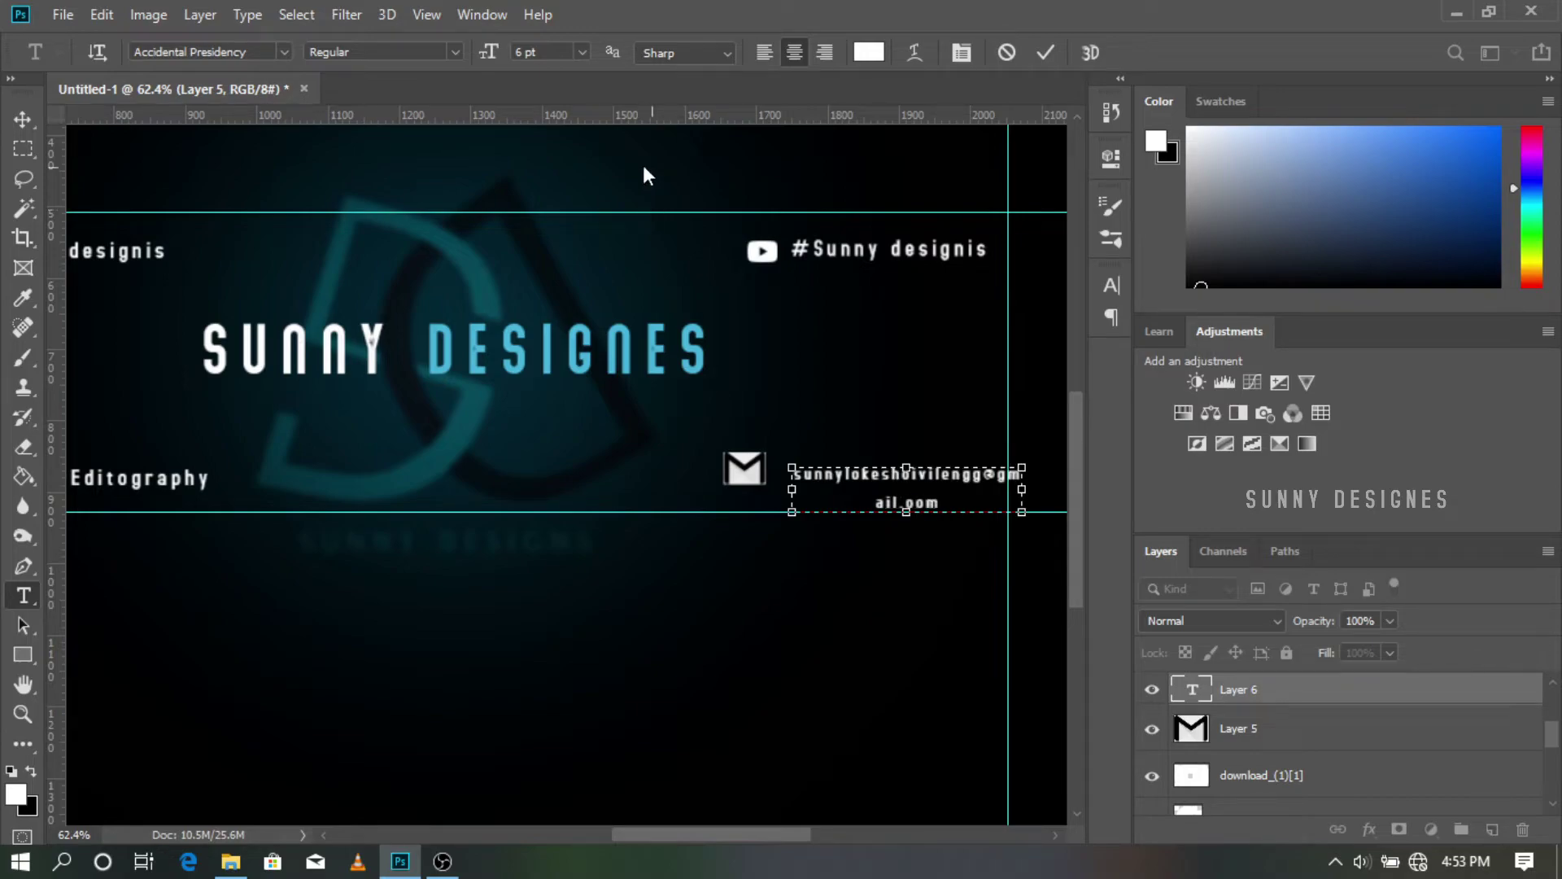
pyautogui.moveTo(792, 489); pyautogui.dragTo(687, 489)
pyautogui.scroll(2, 795, 513)
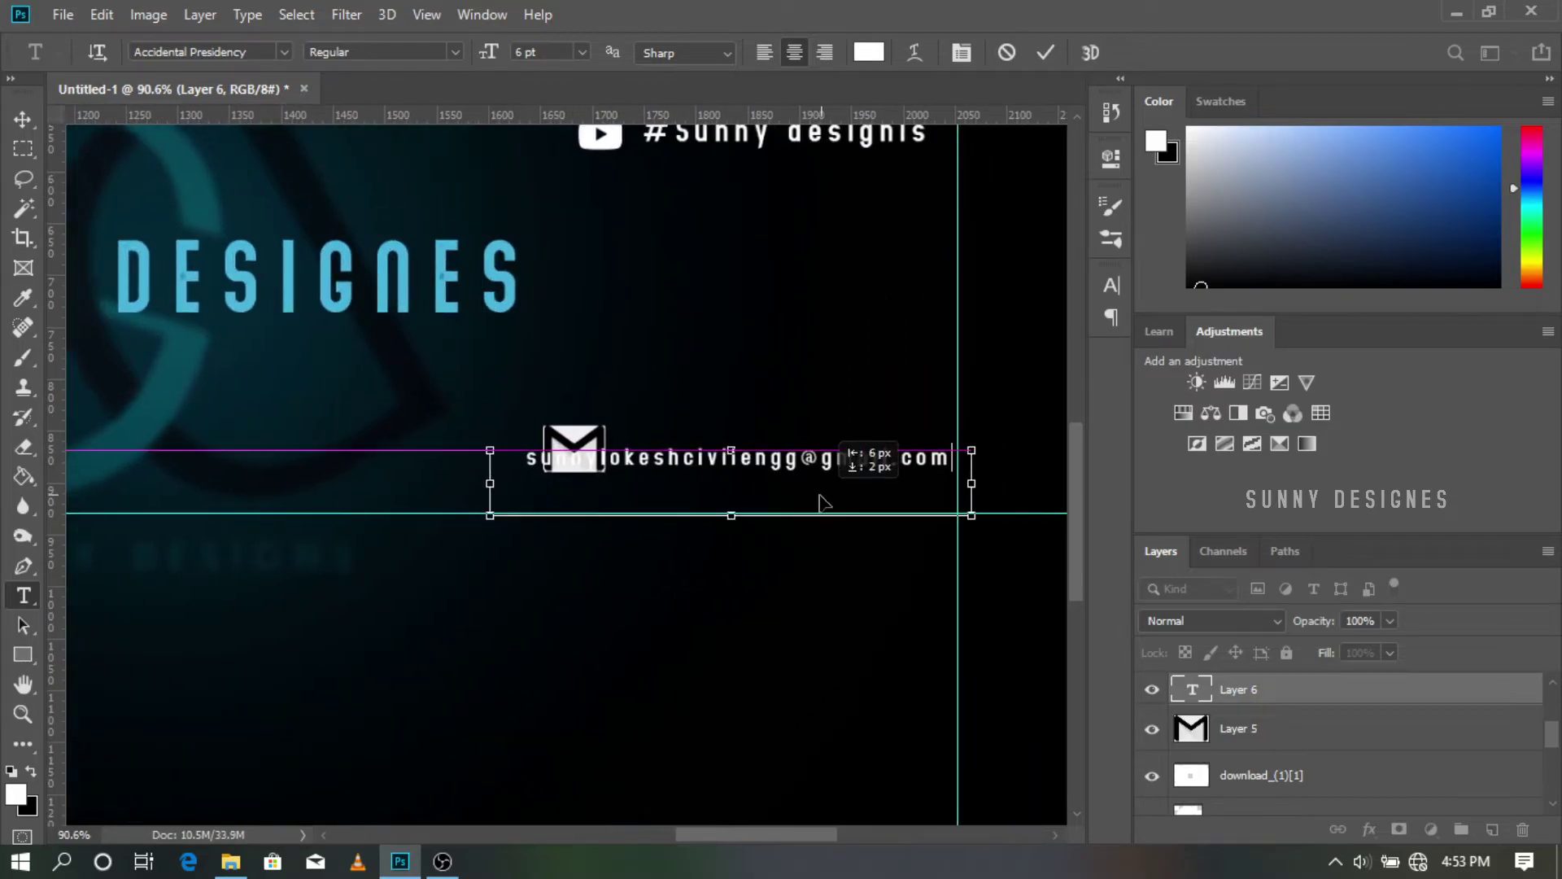
pyautogui.moveTo(804, 490); pyautogui.dragTo(798, 506)
# Step: Centre the mail icon above the e-mail address
pyautogui.click(1246, 727)
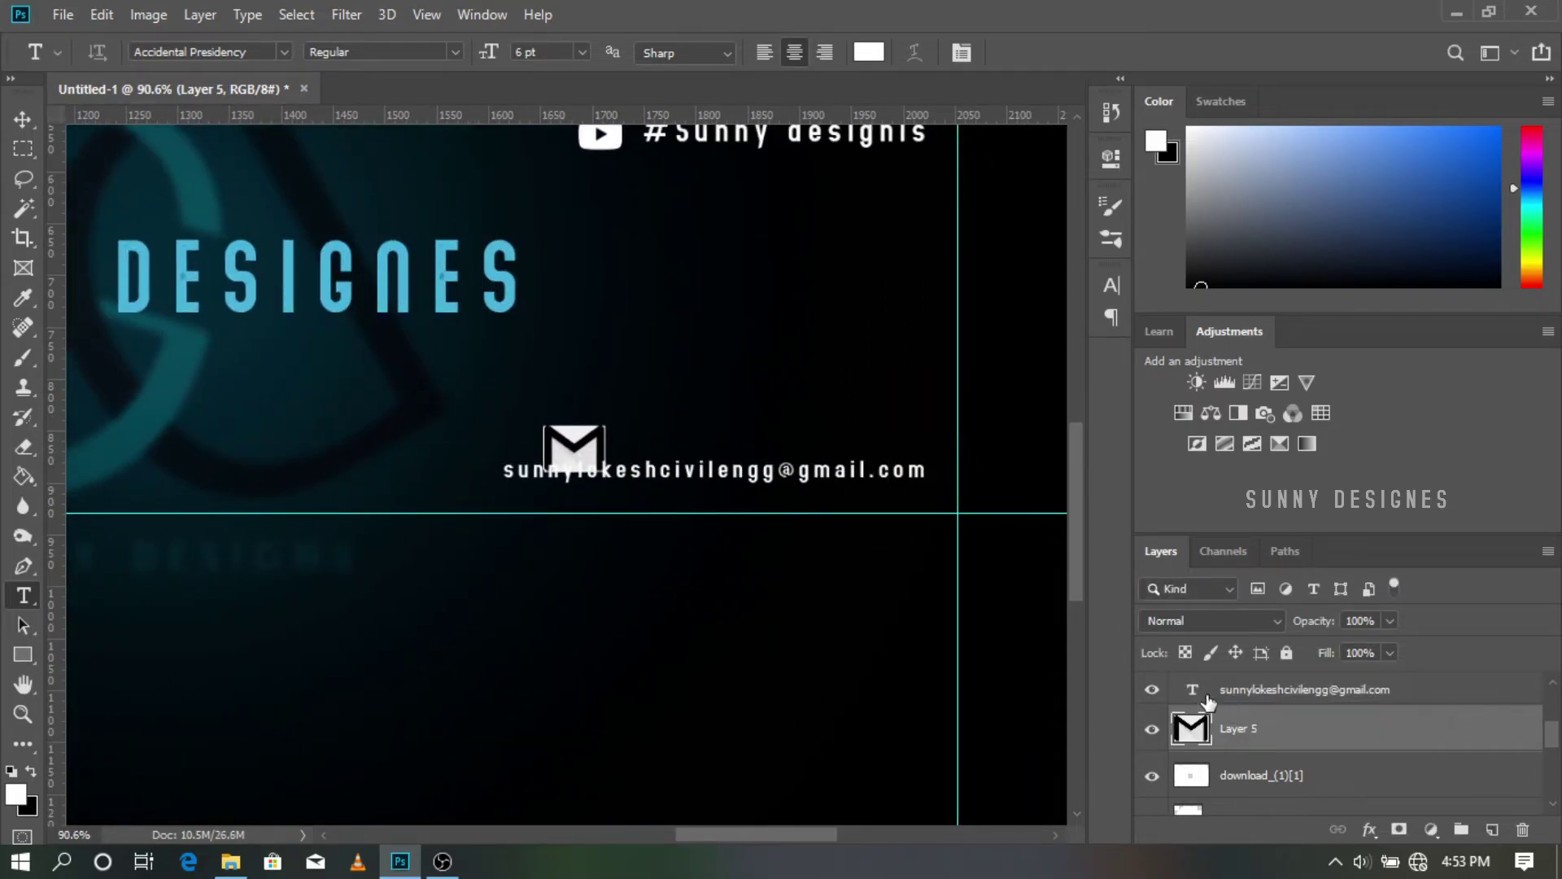
pyautogui.hotkey('ctrl', 't')
pyautogui.moveTo(574, 453); pyautogui.dragTo(727, 422)
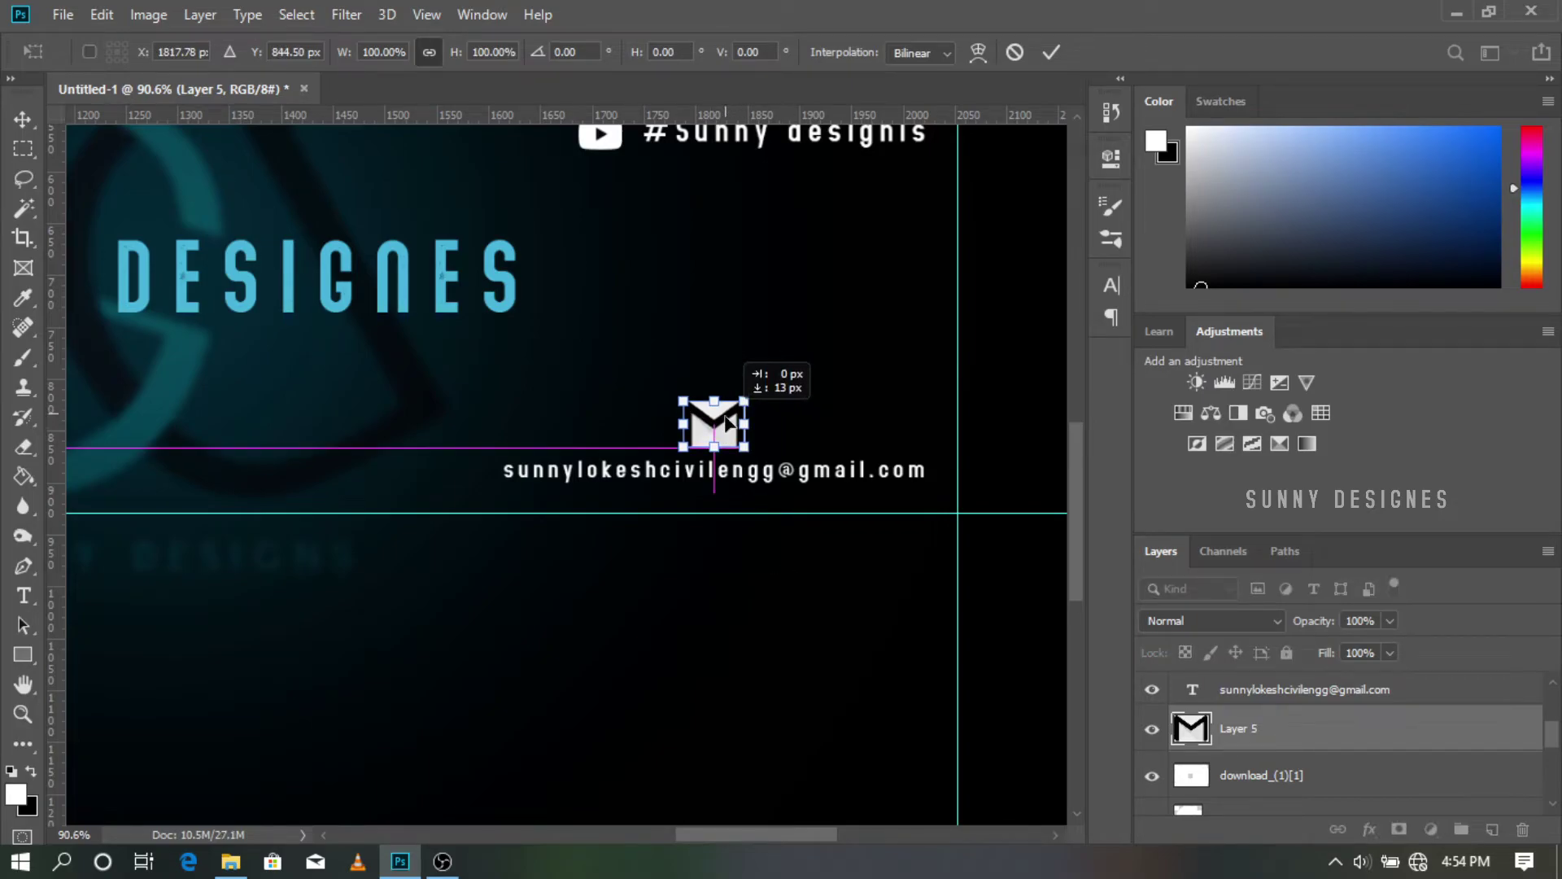
# Step: Apply the mail icon placement and draw an empty paragraph text box under the SUNNY DESIGNES title
pyautogui.click(1052, 53)
pyautogui.scroll(-6, 865, 406)
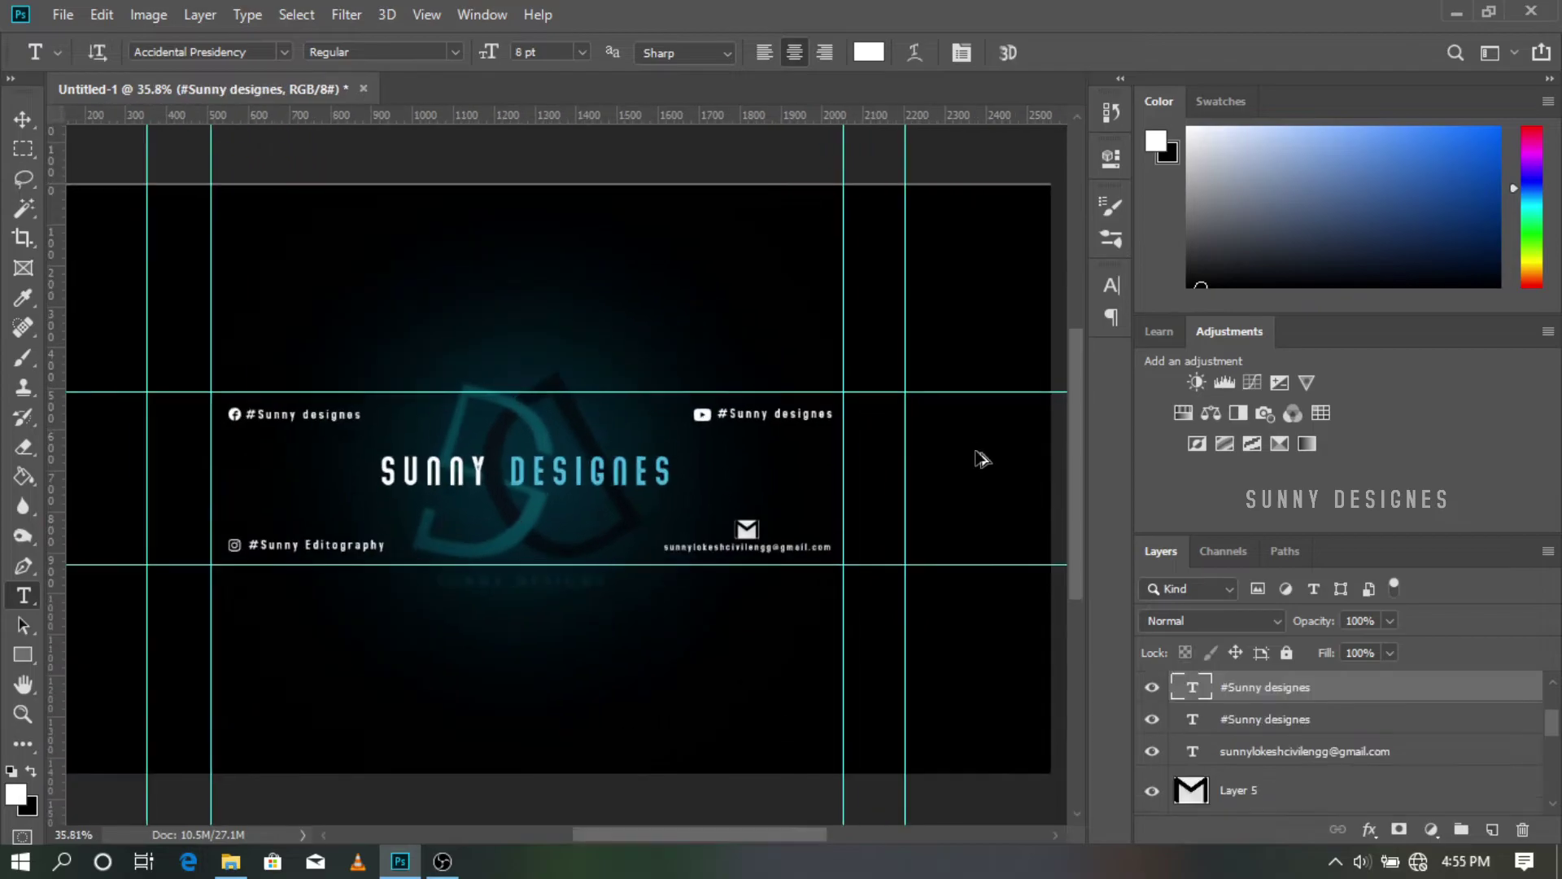
pyautogui.scroll(-2, 725, 523)
pyautogui.scroll(6, 541, 510)
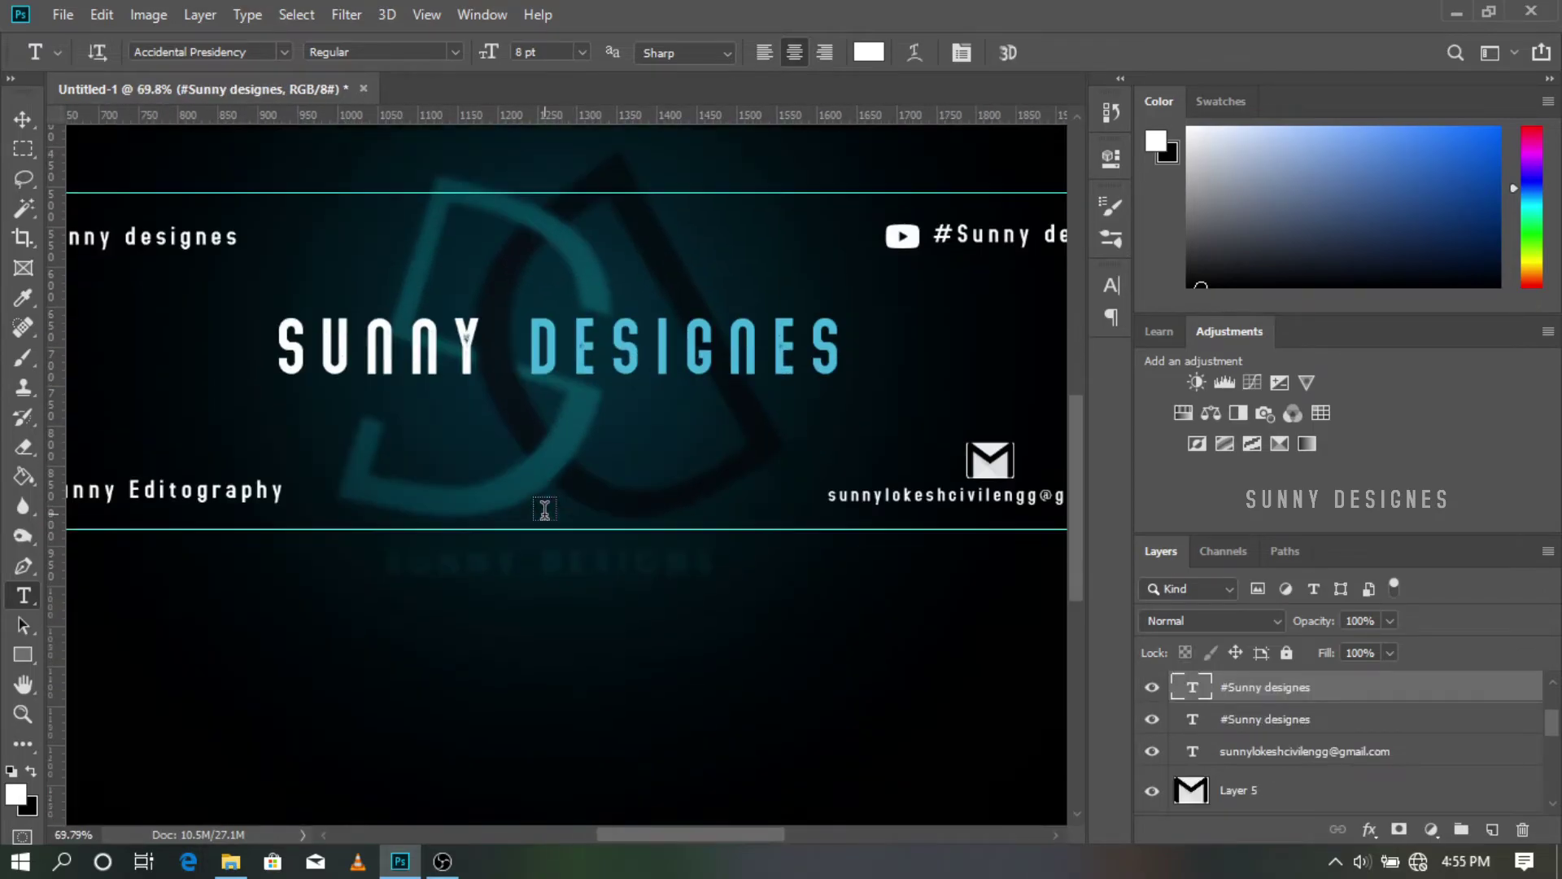
pyautogui.moveTo(422, 407); pyautogui.dragTo(846, 461)
pyautogui.press('BackSpace')
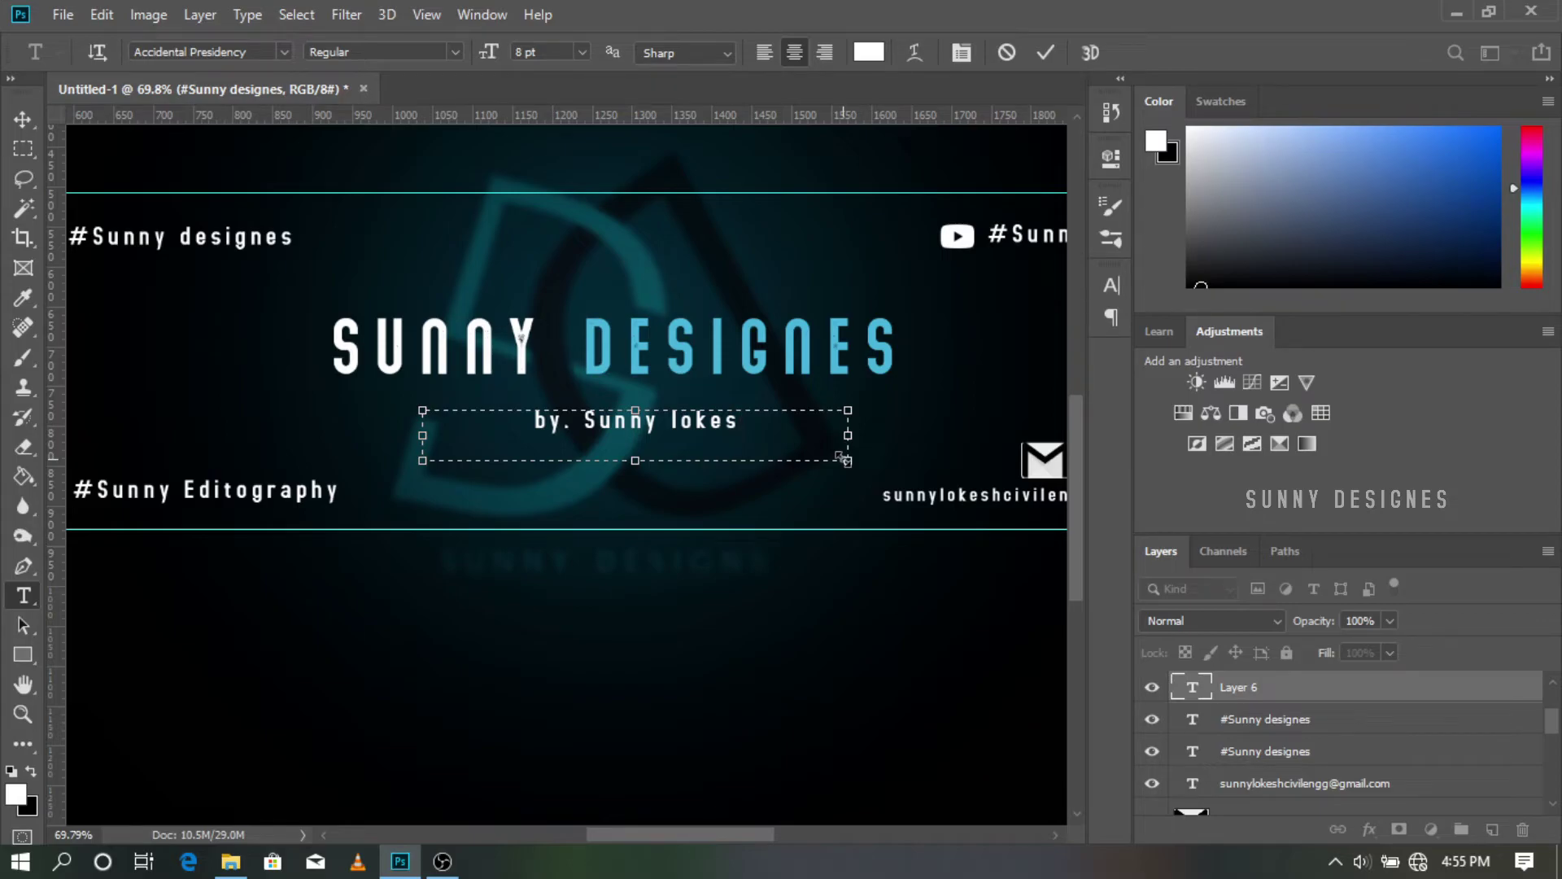
# Step: Commit the signature line under the title in the script font
pyautogui.moveTo(804, 424); pyautogui.dragTo(452, 426)
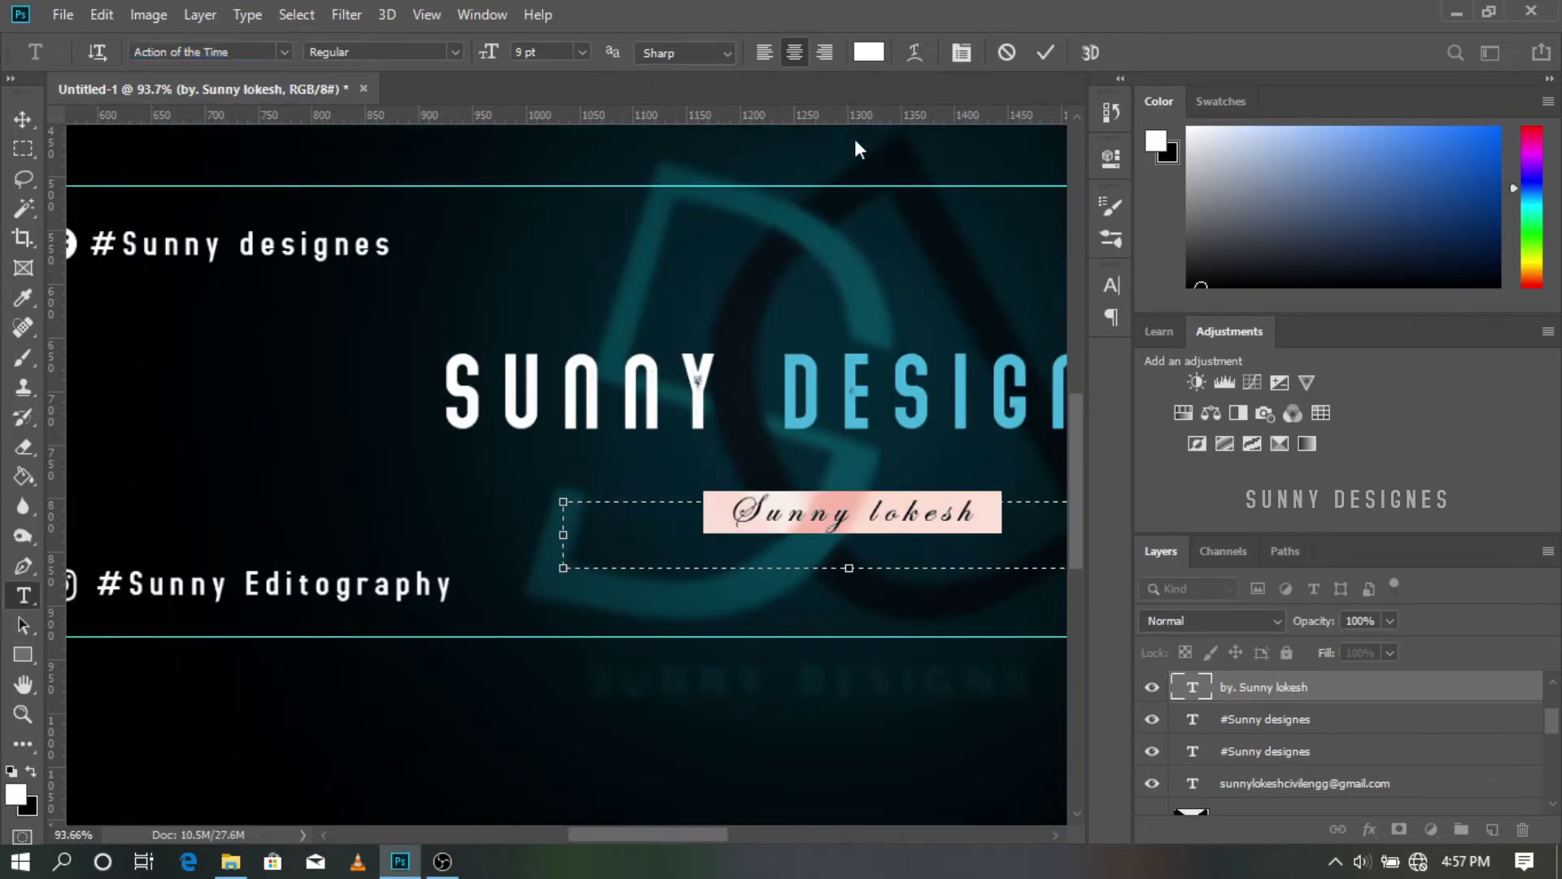
pyautogui.click(1045, 52)
pyautogui.scroll(-6, 900, 284)
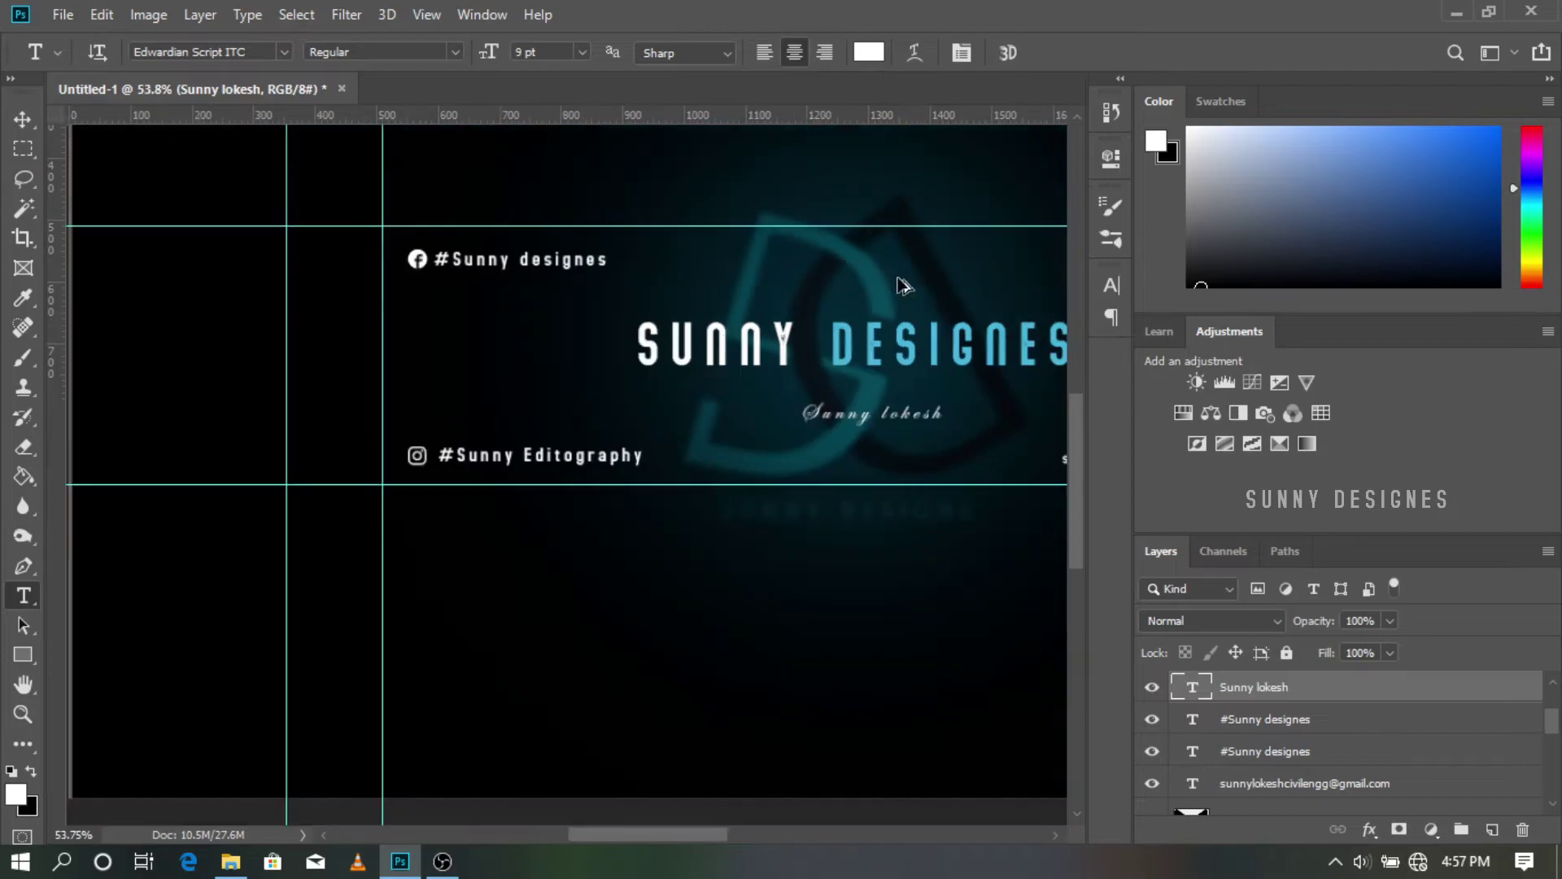
pyautogui.scroll(8, 643, 350)
# Step: Set the signature text's tracking to 100
pyautogui.click(766, 490)
pyautogui.moveTo(780, 489); pyautogui.dragTo(440, 466)
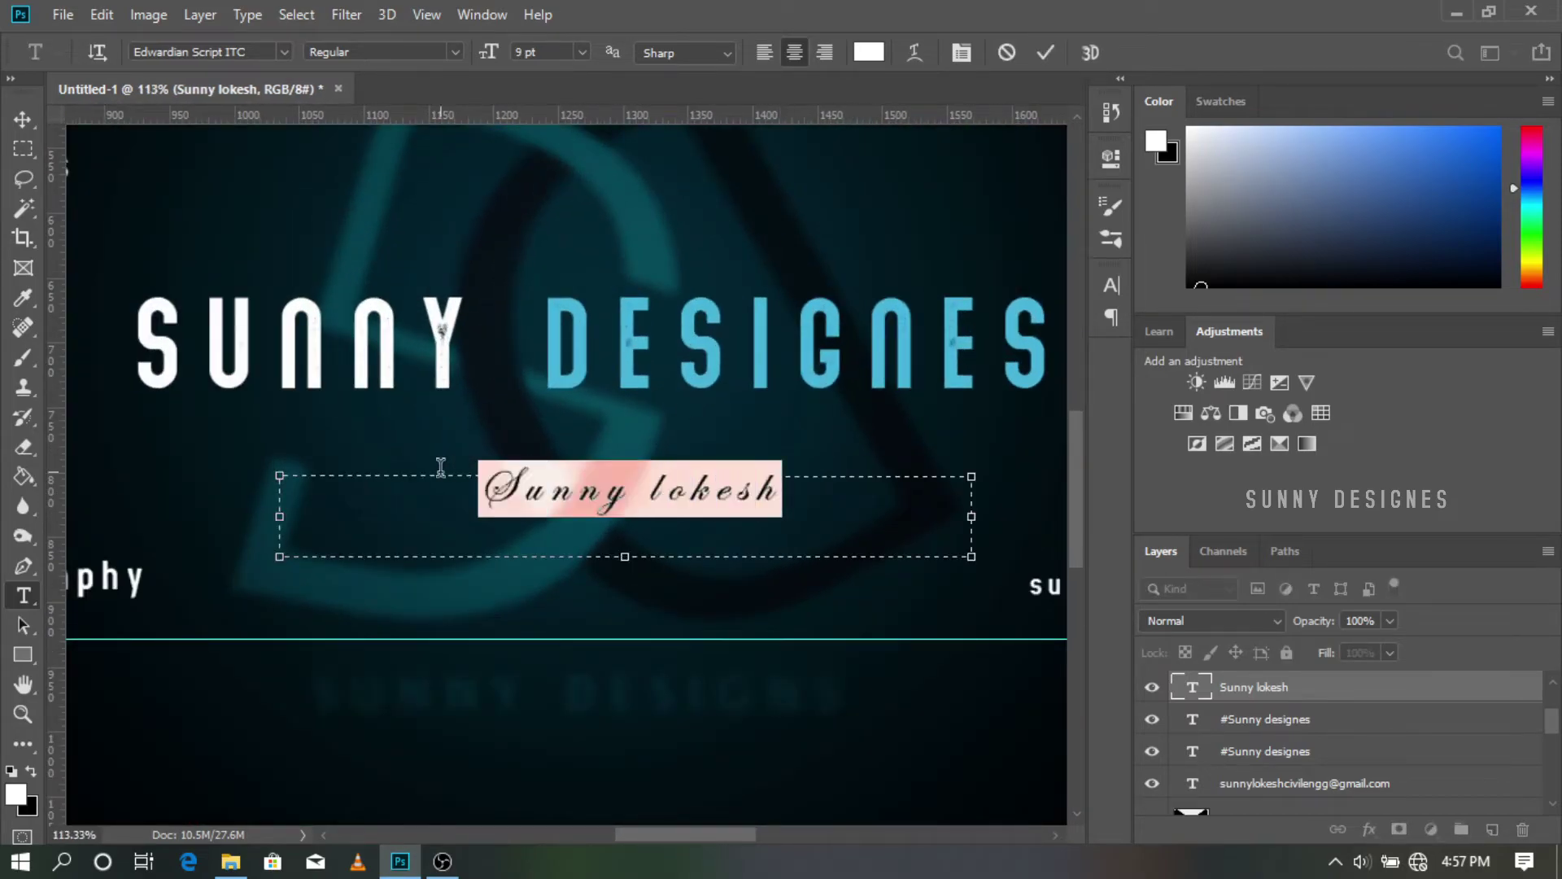
pyautogui.click(1115, 161)
pyautogui.click(939, 372)
pyautogui.write('100')
pyautogui.press('Return')
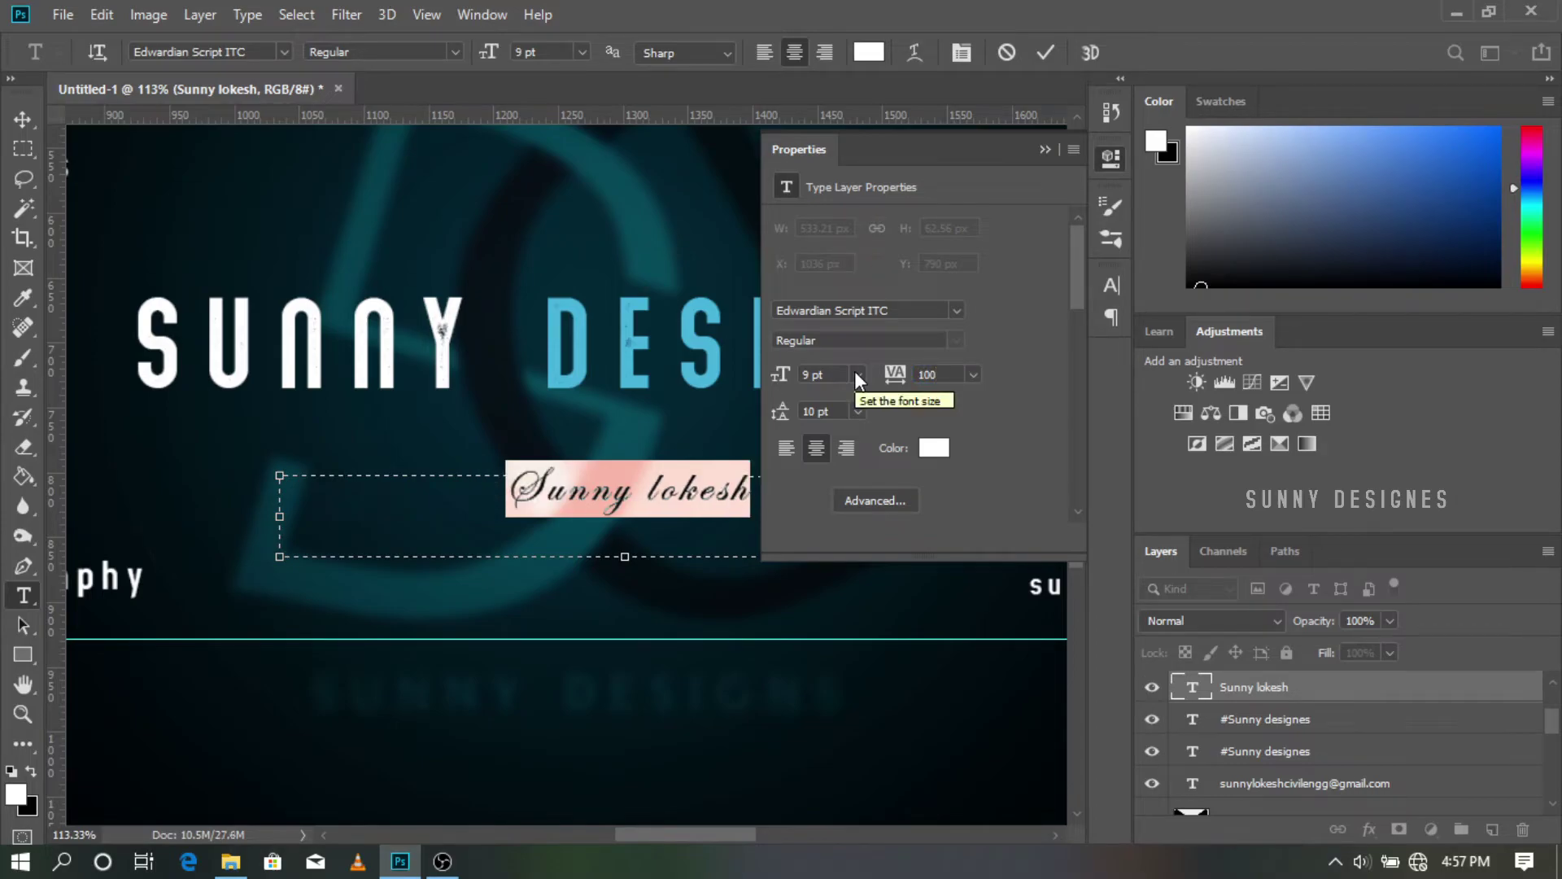
pyautogui.click(1045, 54)
pyautogui.hotkey('ctrl', '0')
# Step: Make the signature 12 pt with Strong anti-aliasing
pyautogui.scroll(4, 838, 378)
pyautogui.moveTo(640, 419); pyautogui.dragTo(409, 413)
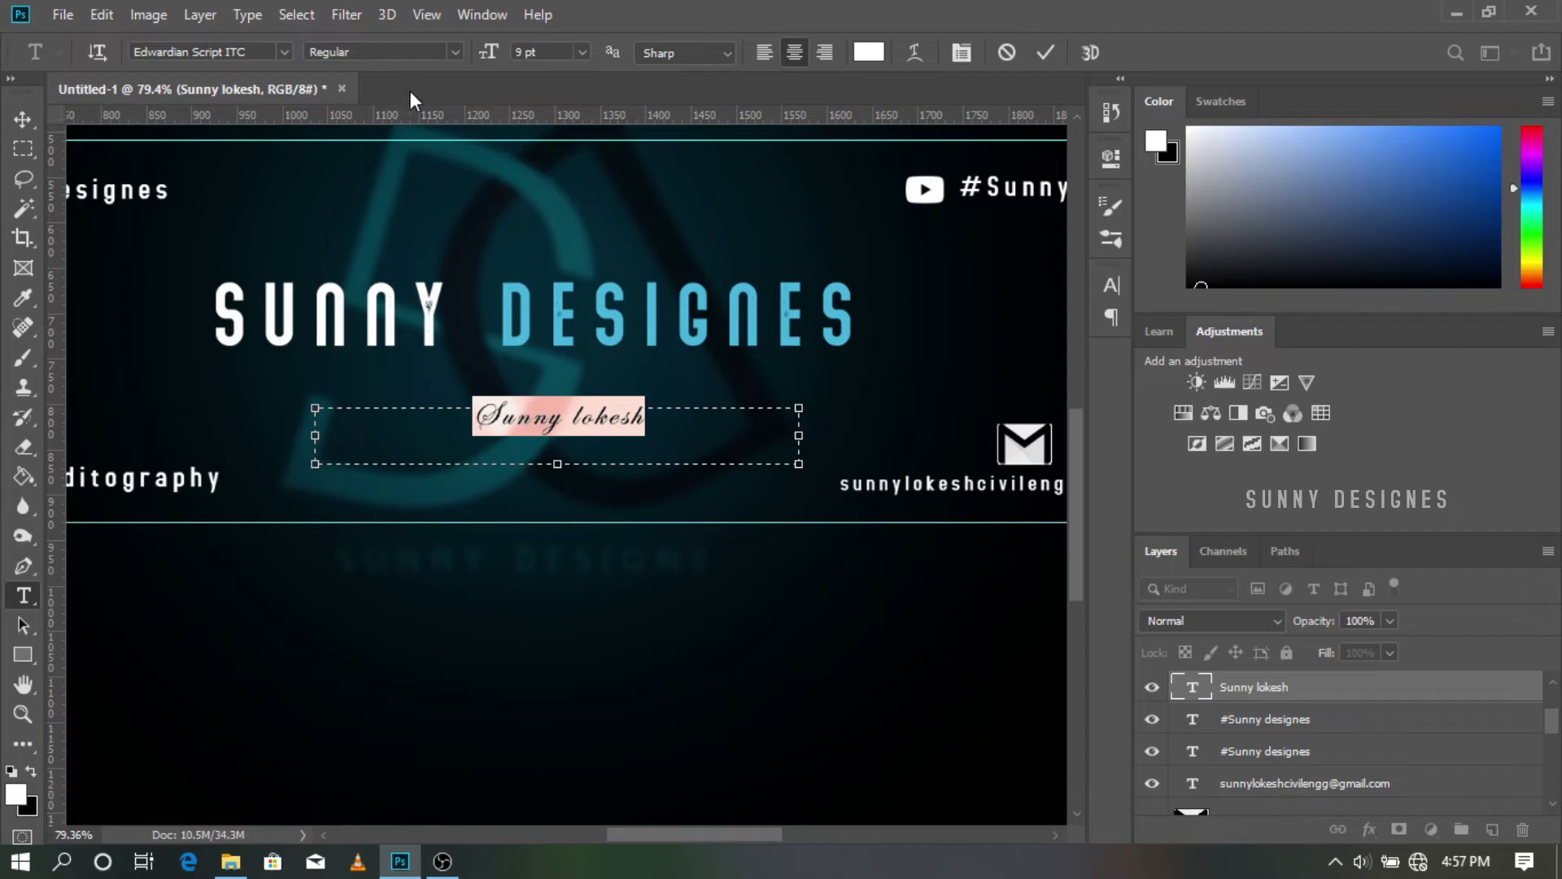
pyautogui.click(581, 54)
pyautogui.click(552, 194)
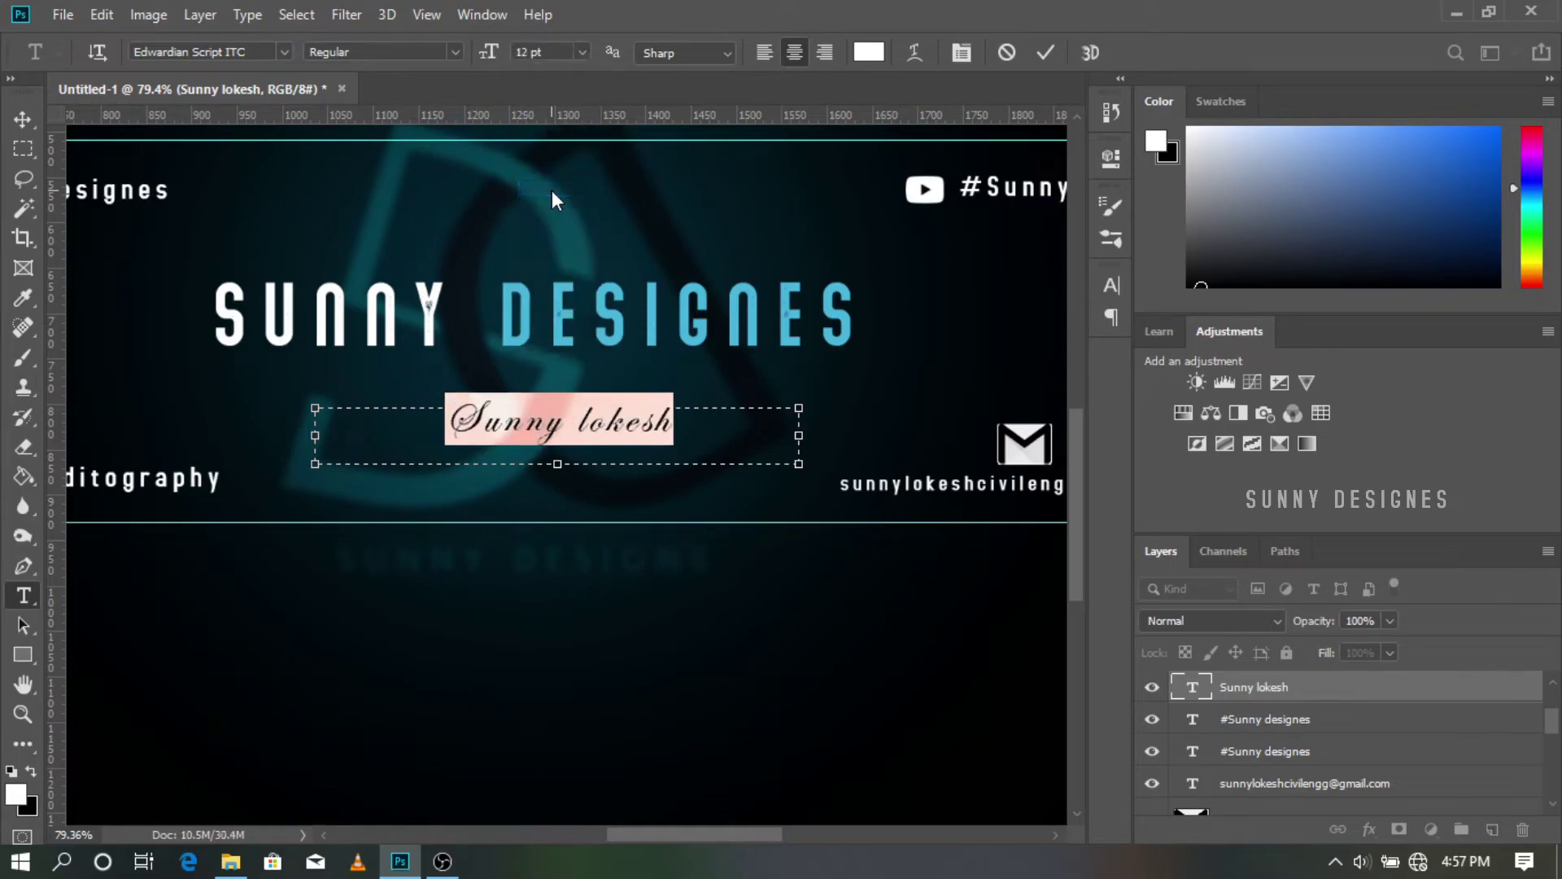
pyautogui.click(711, 54)
pyautogui.click(696, 124)
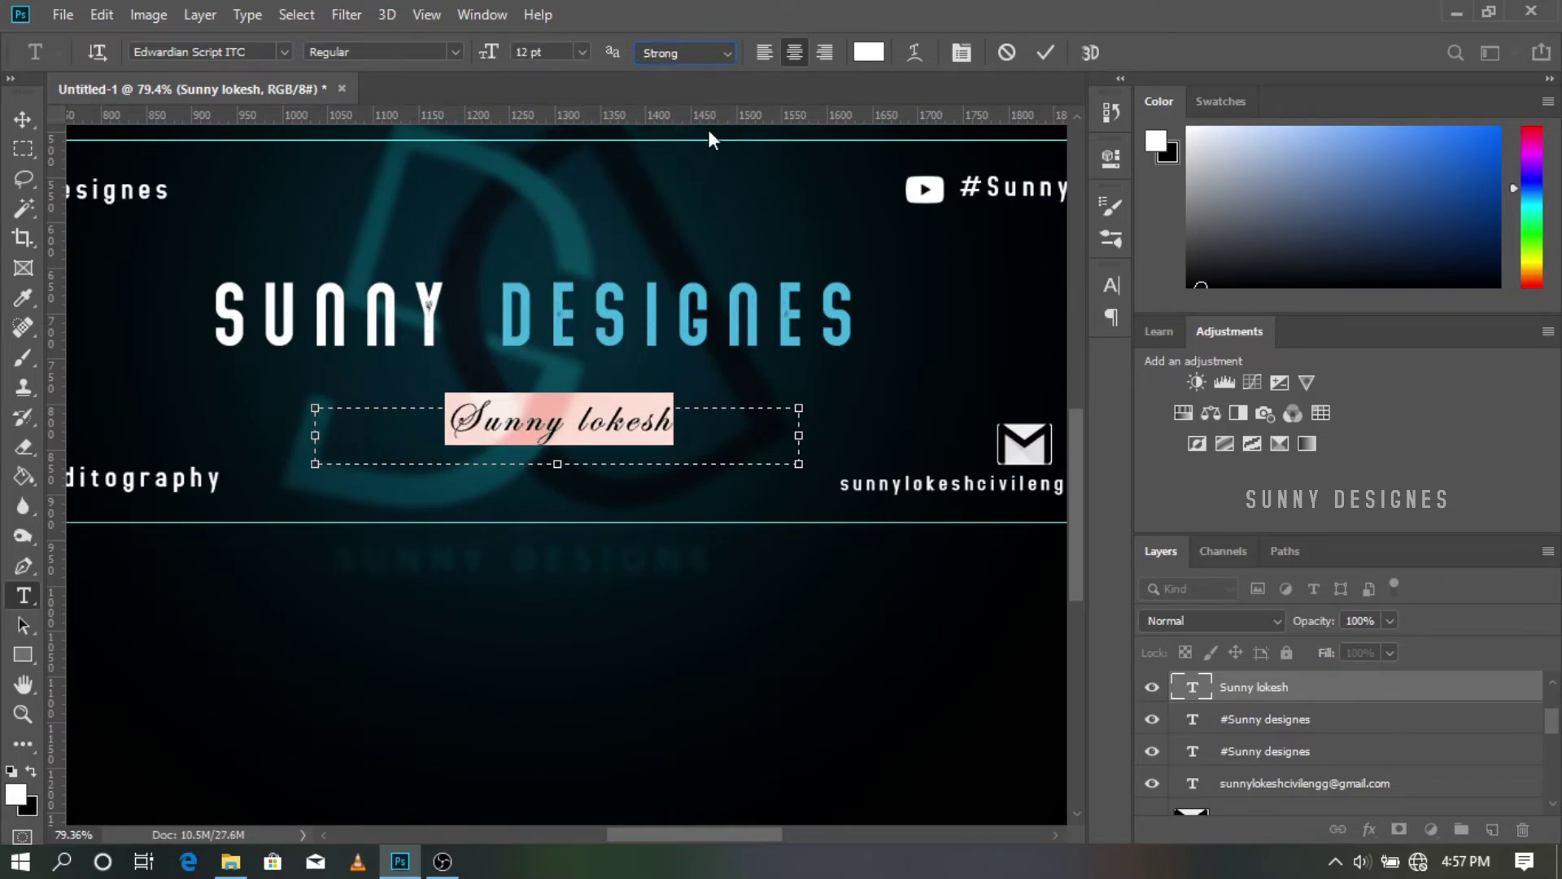
pyautogui.click(1039, 52)
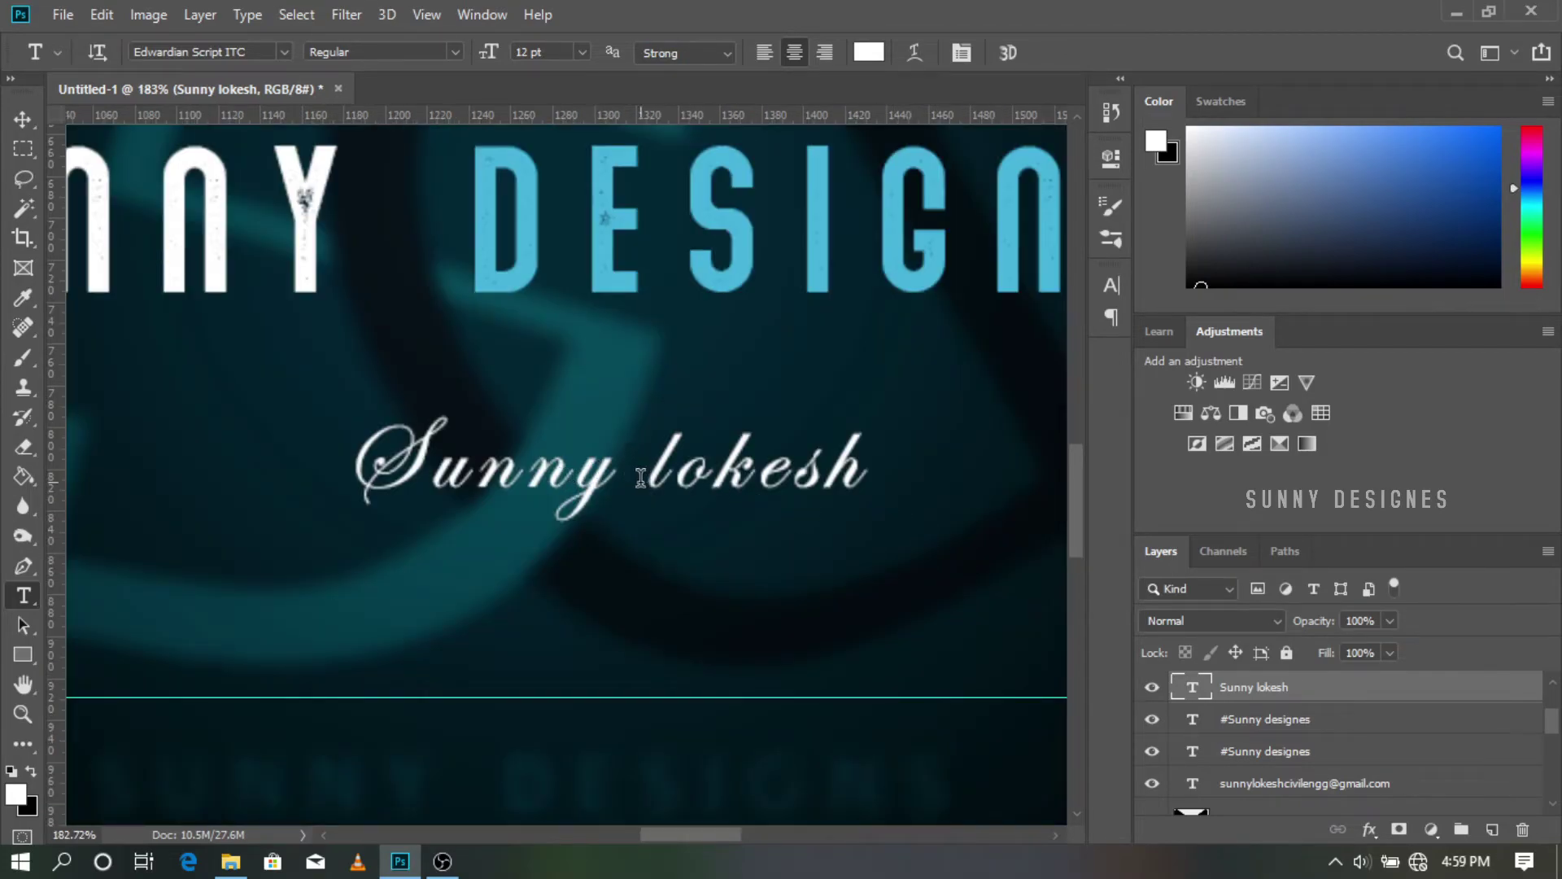
pyautogui.moveTo(622, 478); pyautogui.dragTo(350, 455)
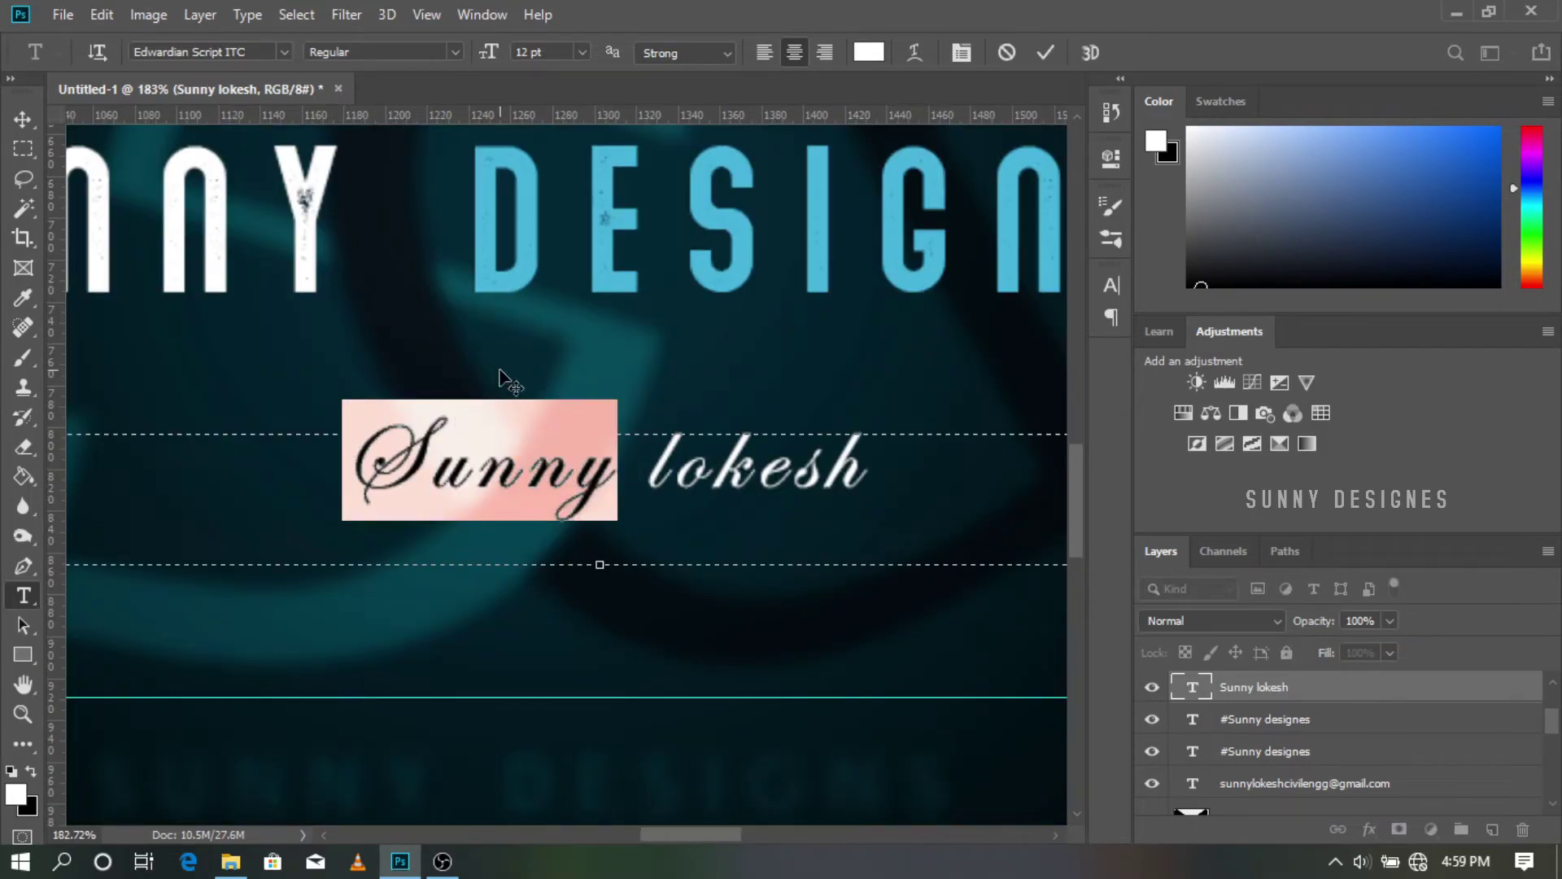
# Step: Colour the signature's first word blue 47b4dc, sampled from the DESIGNES lettering
pyautogui.click(878, 53)
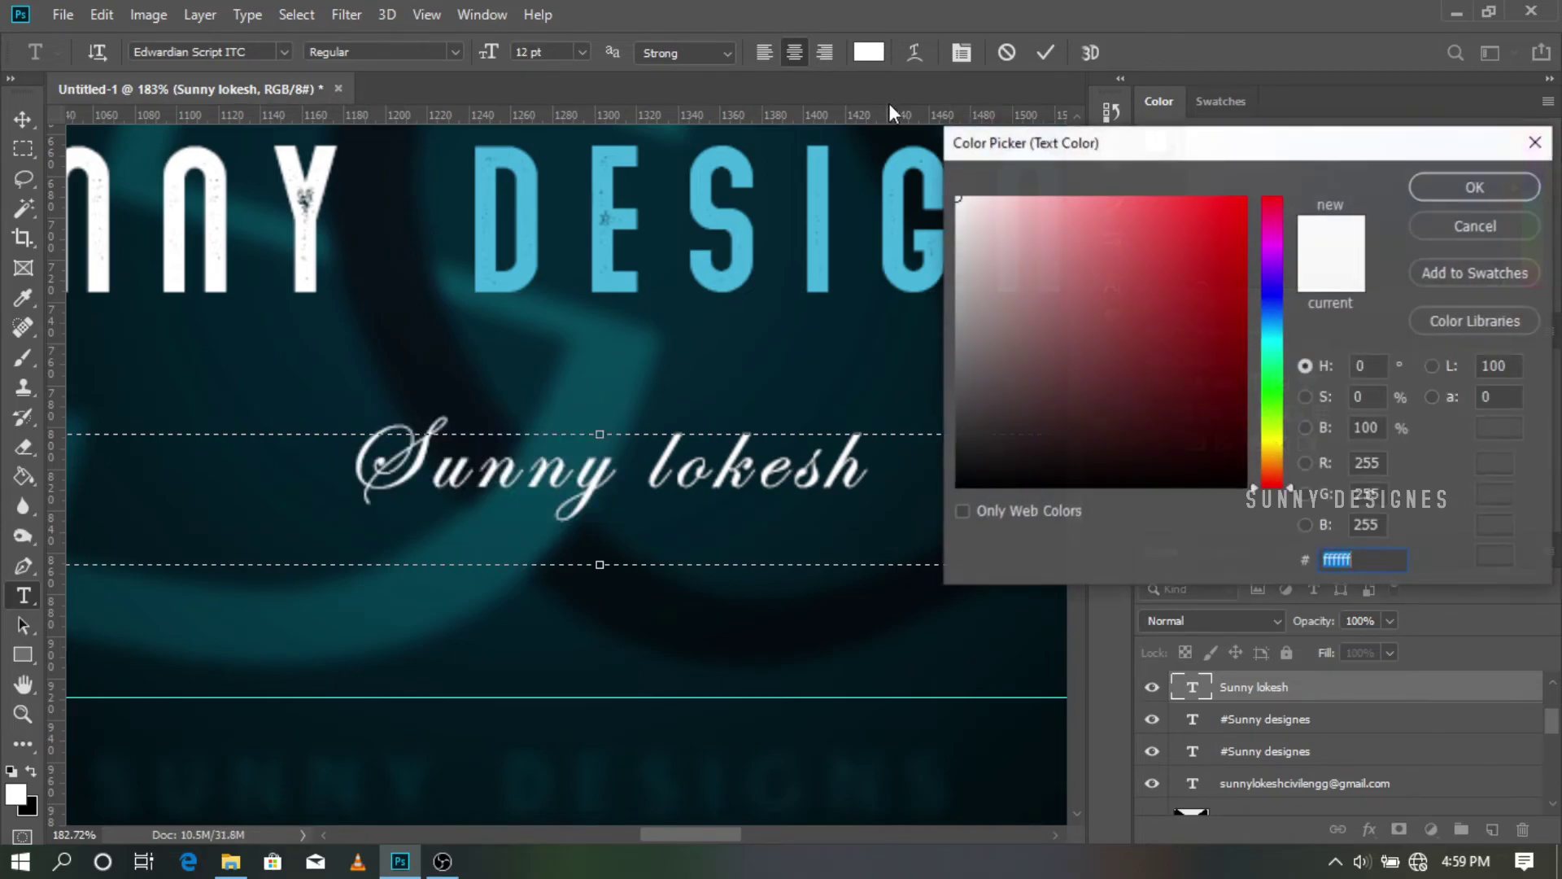
pyautogui.click(830, 204)
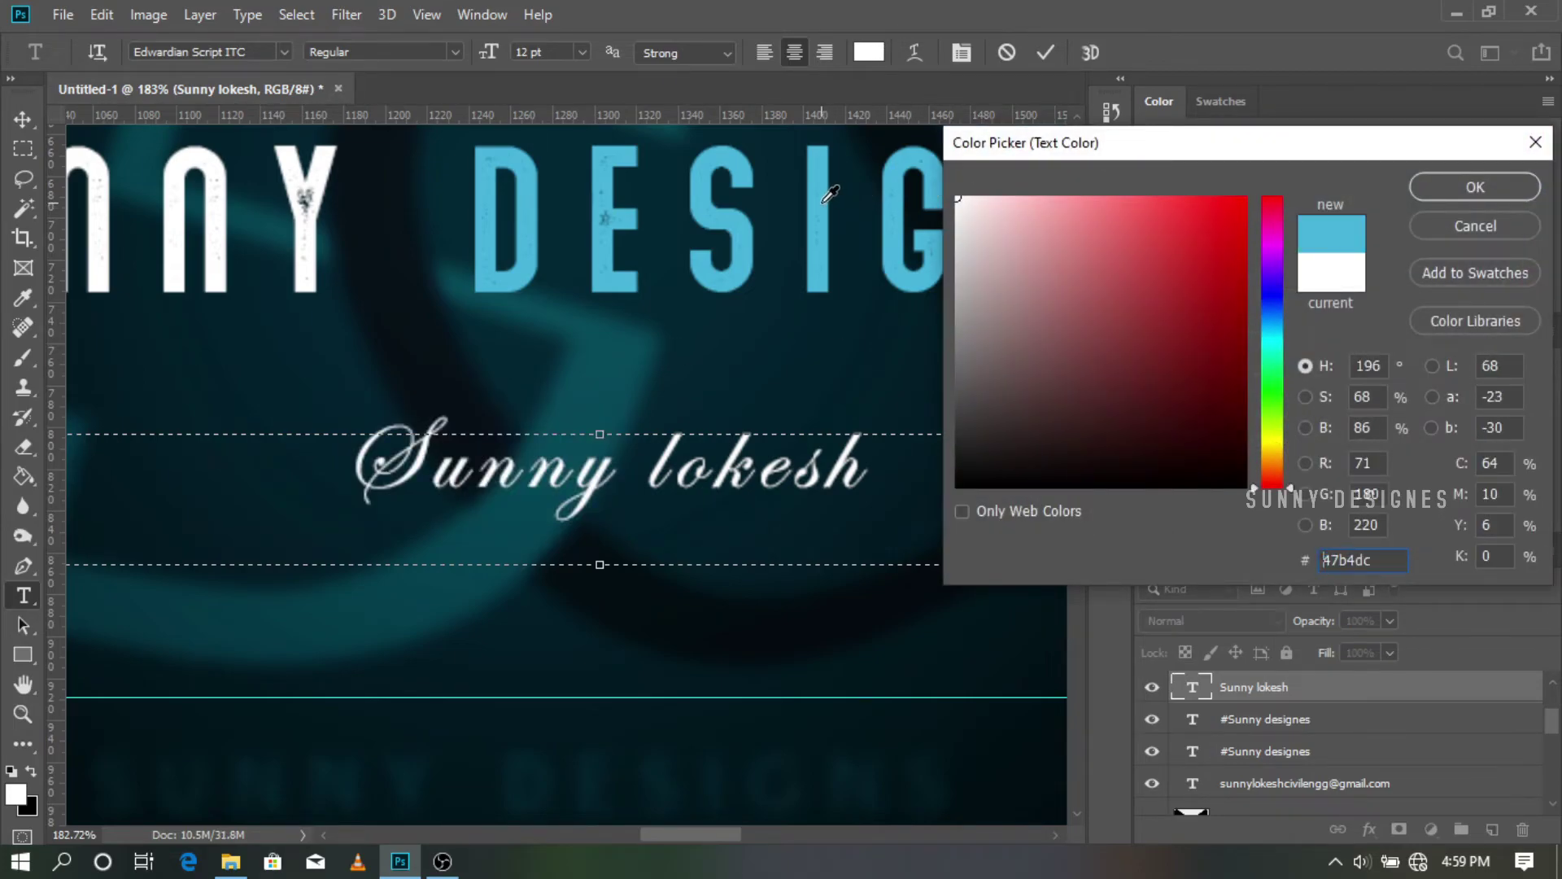
pyautogui.click(1424, 187)
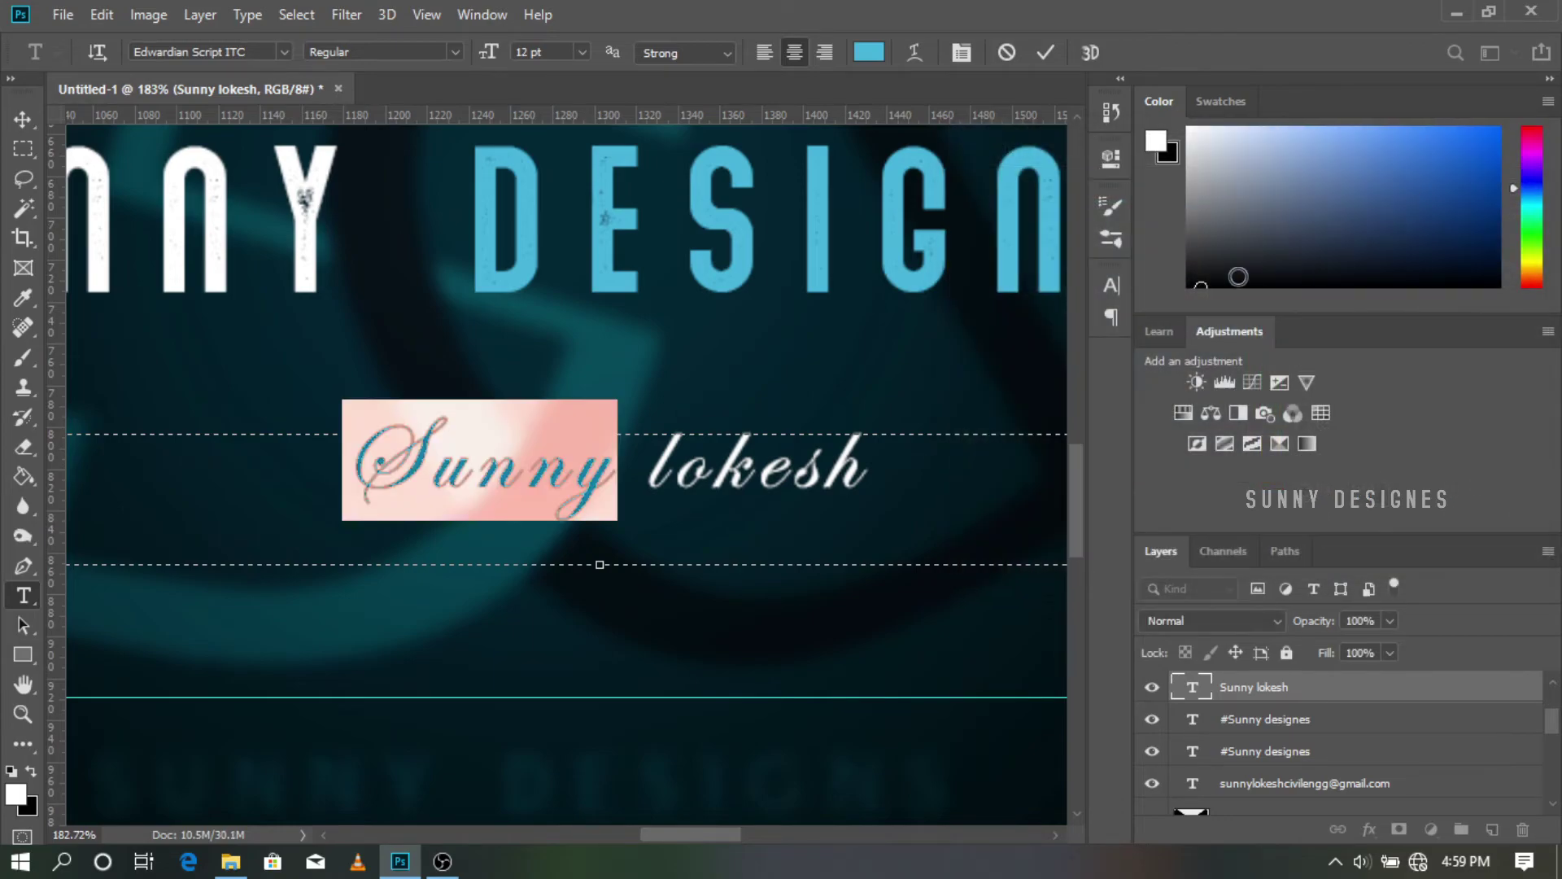
pyautogui.click(1046, 53)
pyautogui.scroll(-8, 934, 394)
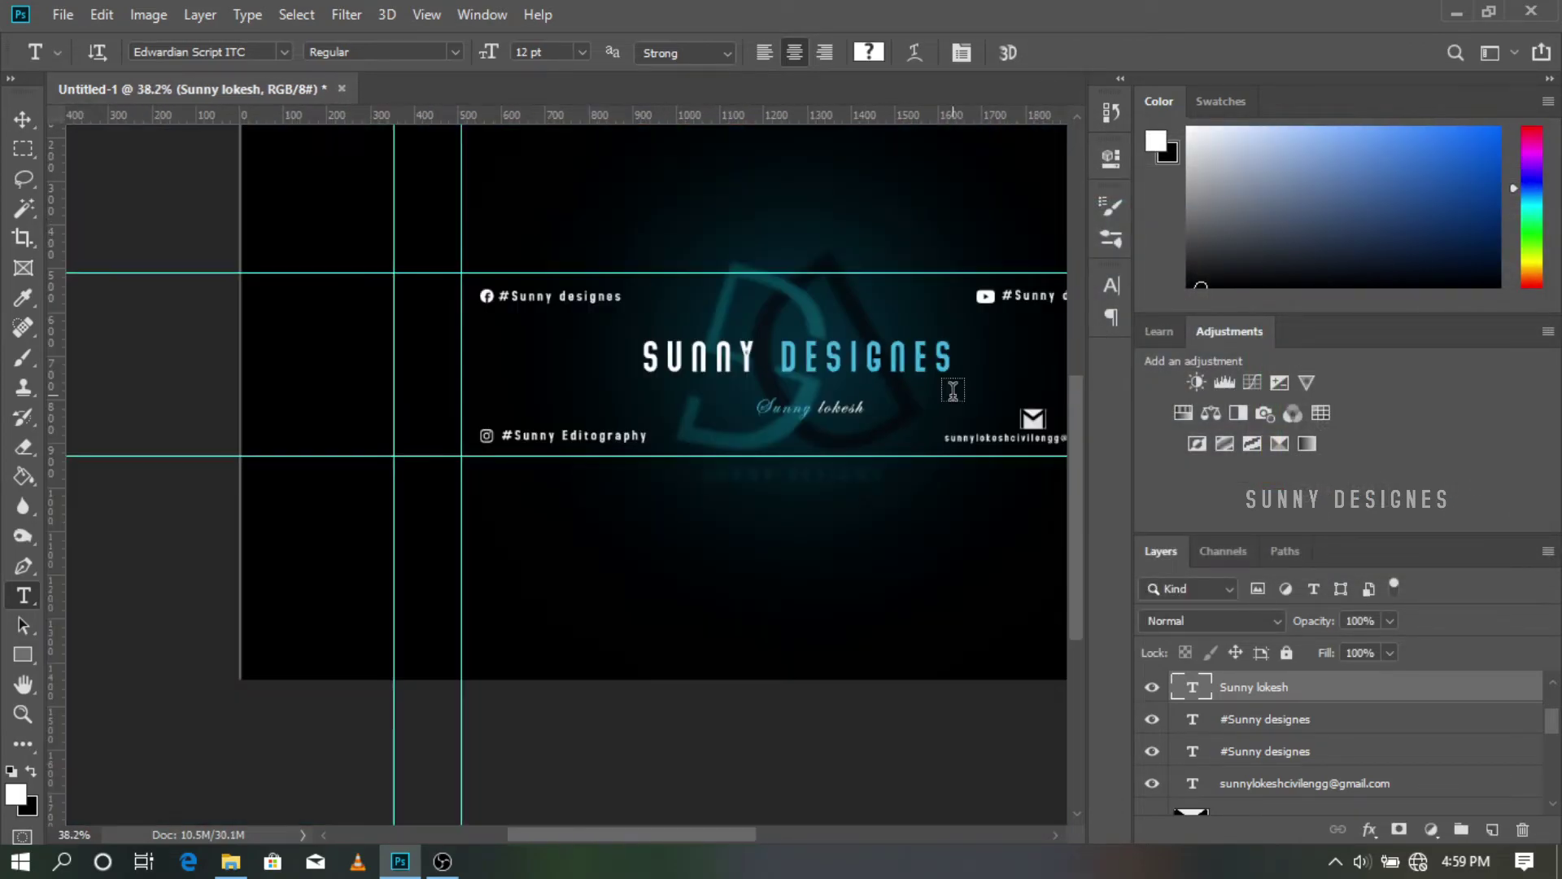
pyautogui.scroll(3, 953, 390)
pyautogui.hscroll(3, 953, 392)
pyautogui.scroll(-2, 953, 392)
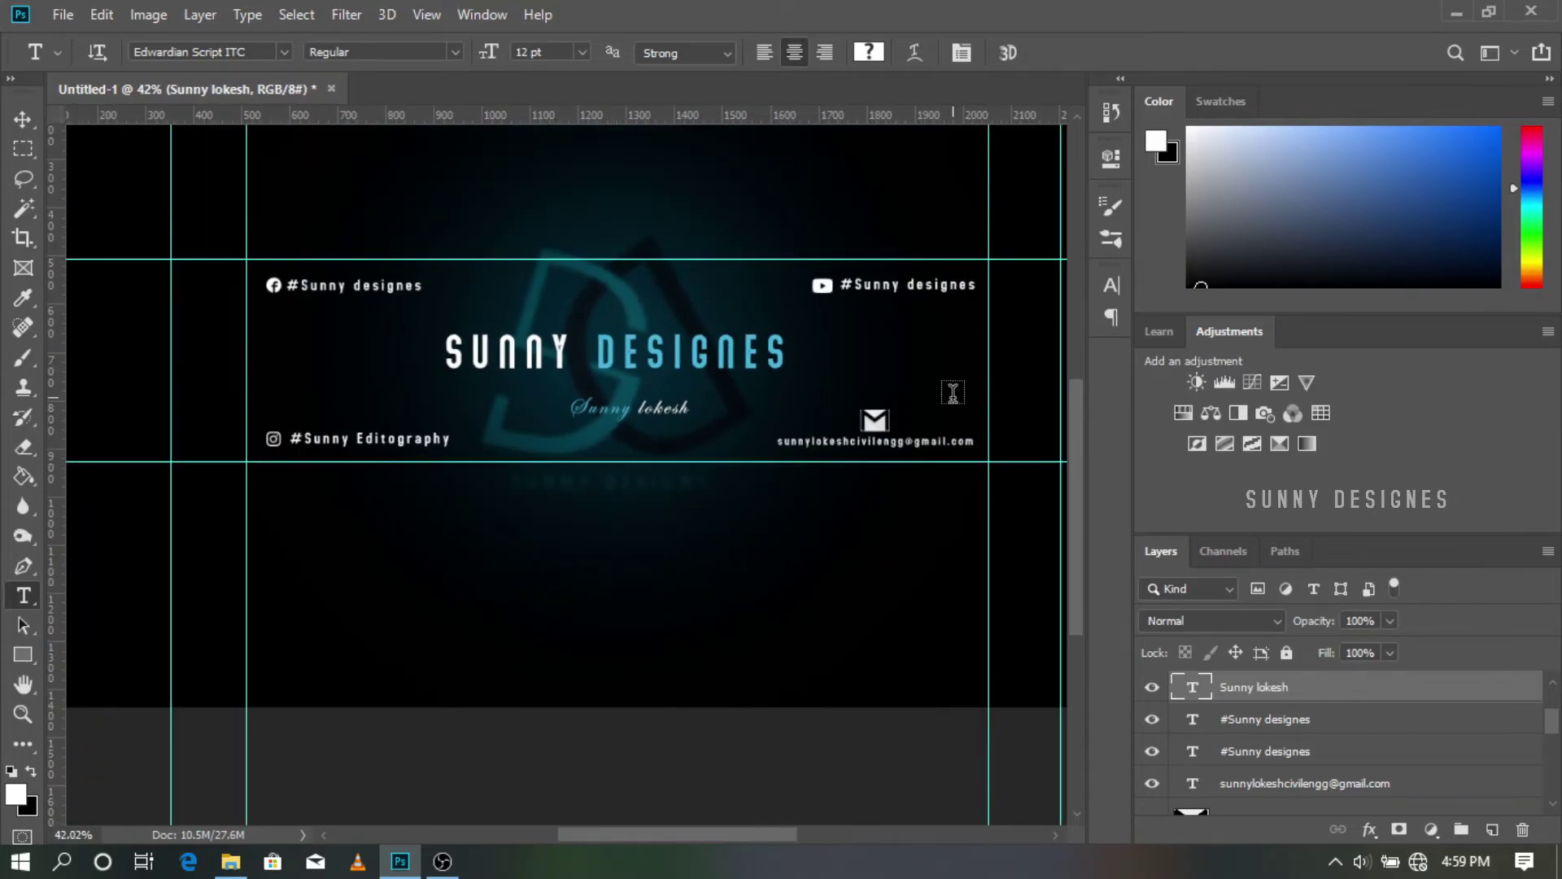
pyautogui.scroll(1, 953, 392)
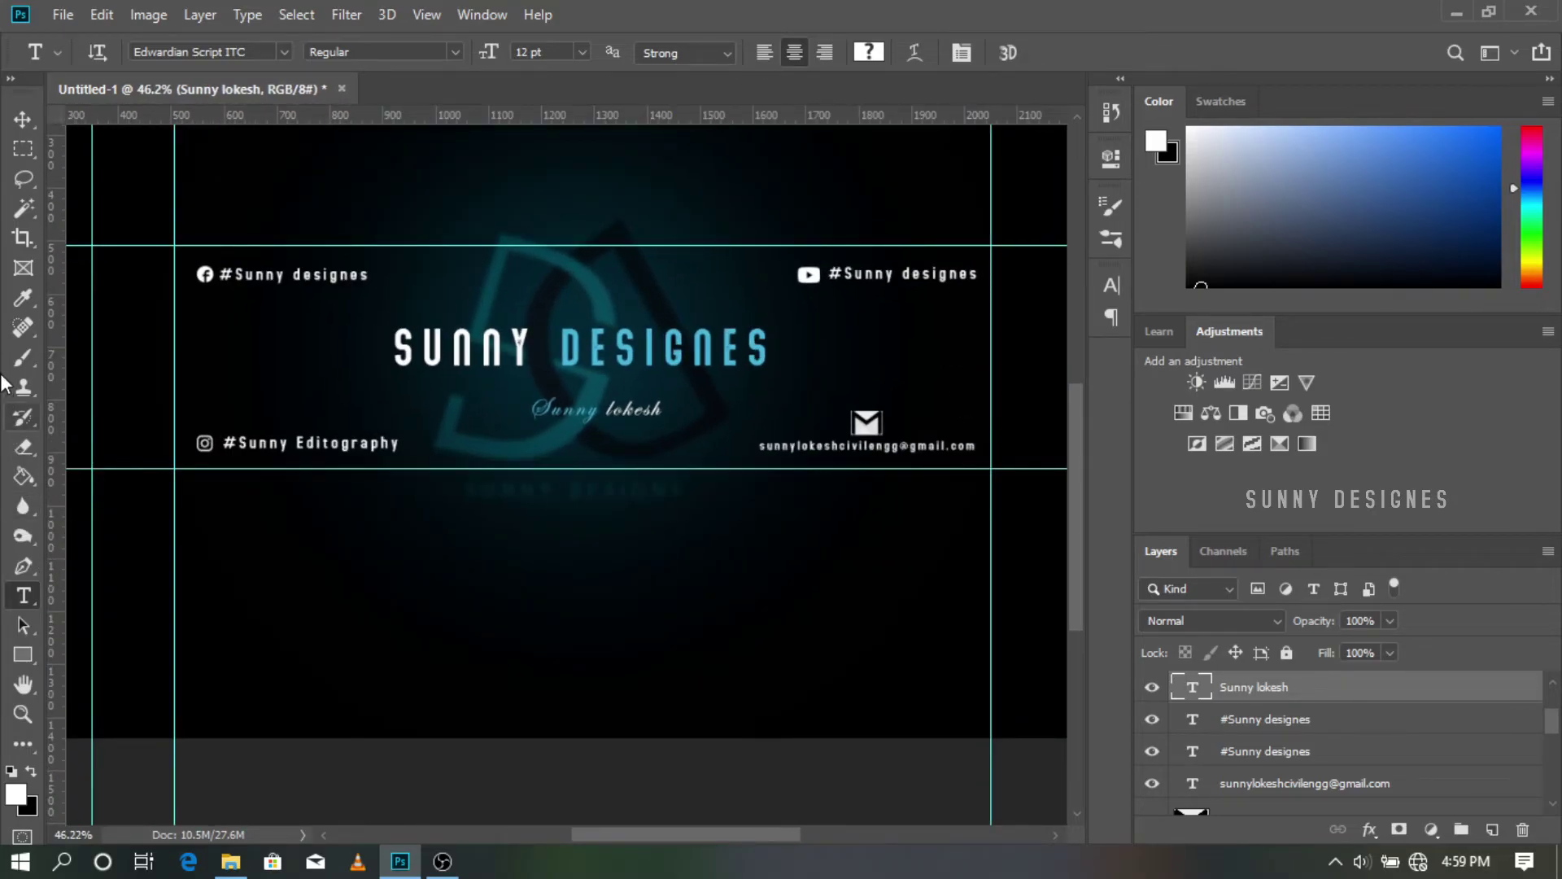
# Step: Sample the DESIGNES blue as the foreground colour with the Eyedropper
pyautogui.click(22, 298)
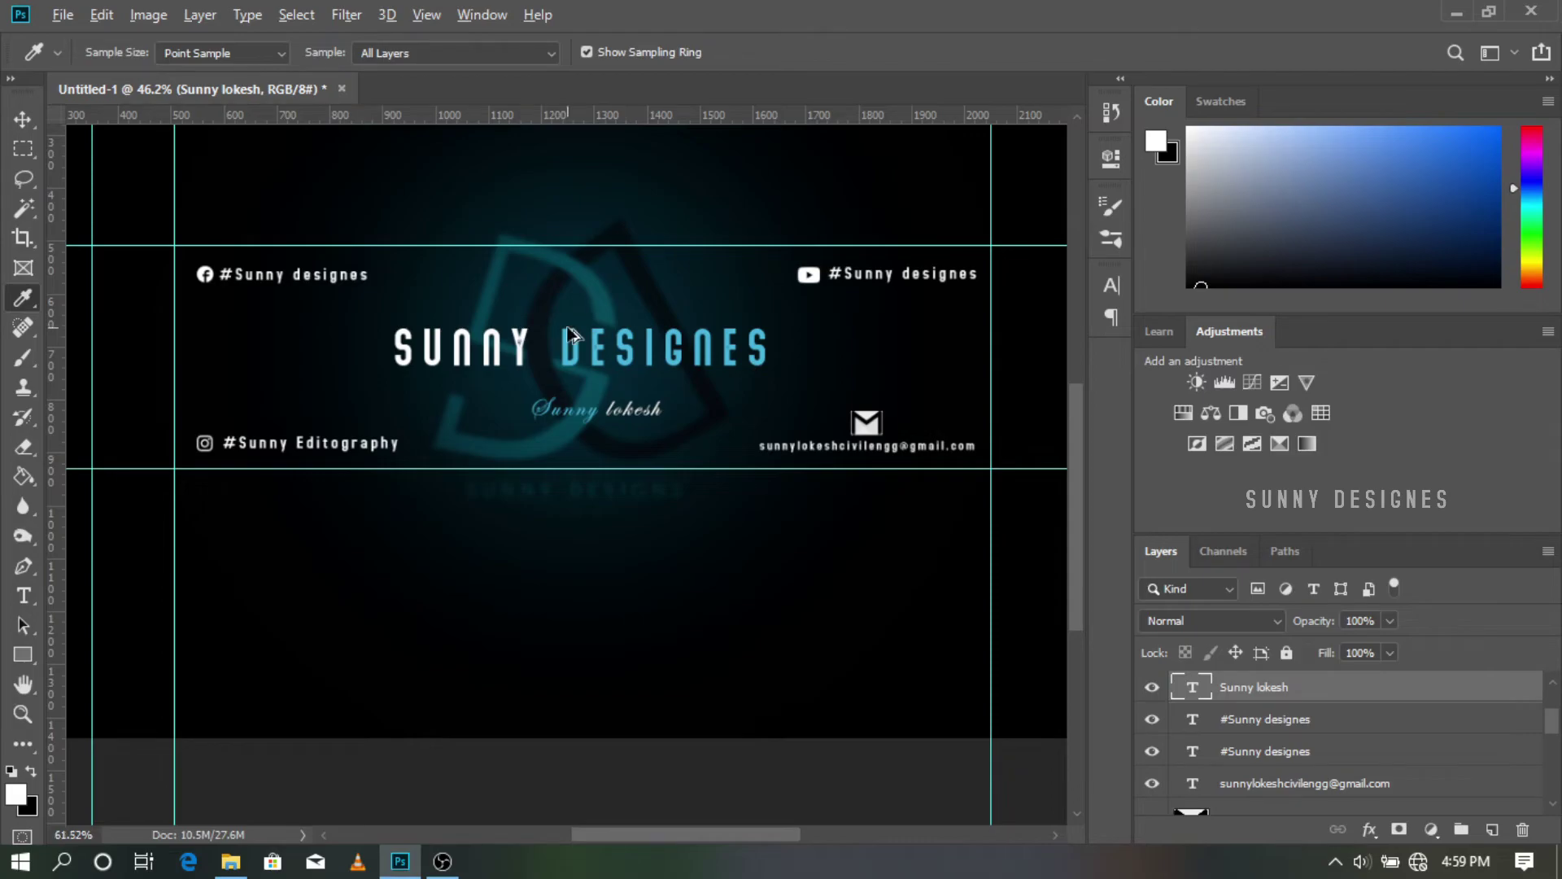
pyautogui.scroll(10, 572, 333)
pyautogui.click(582, 340)
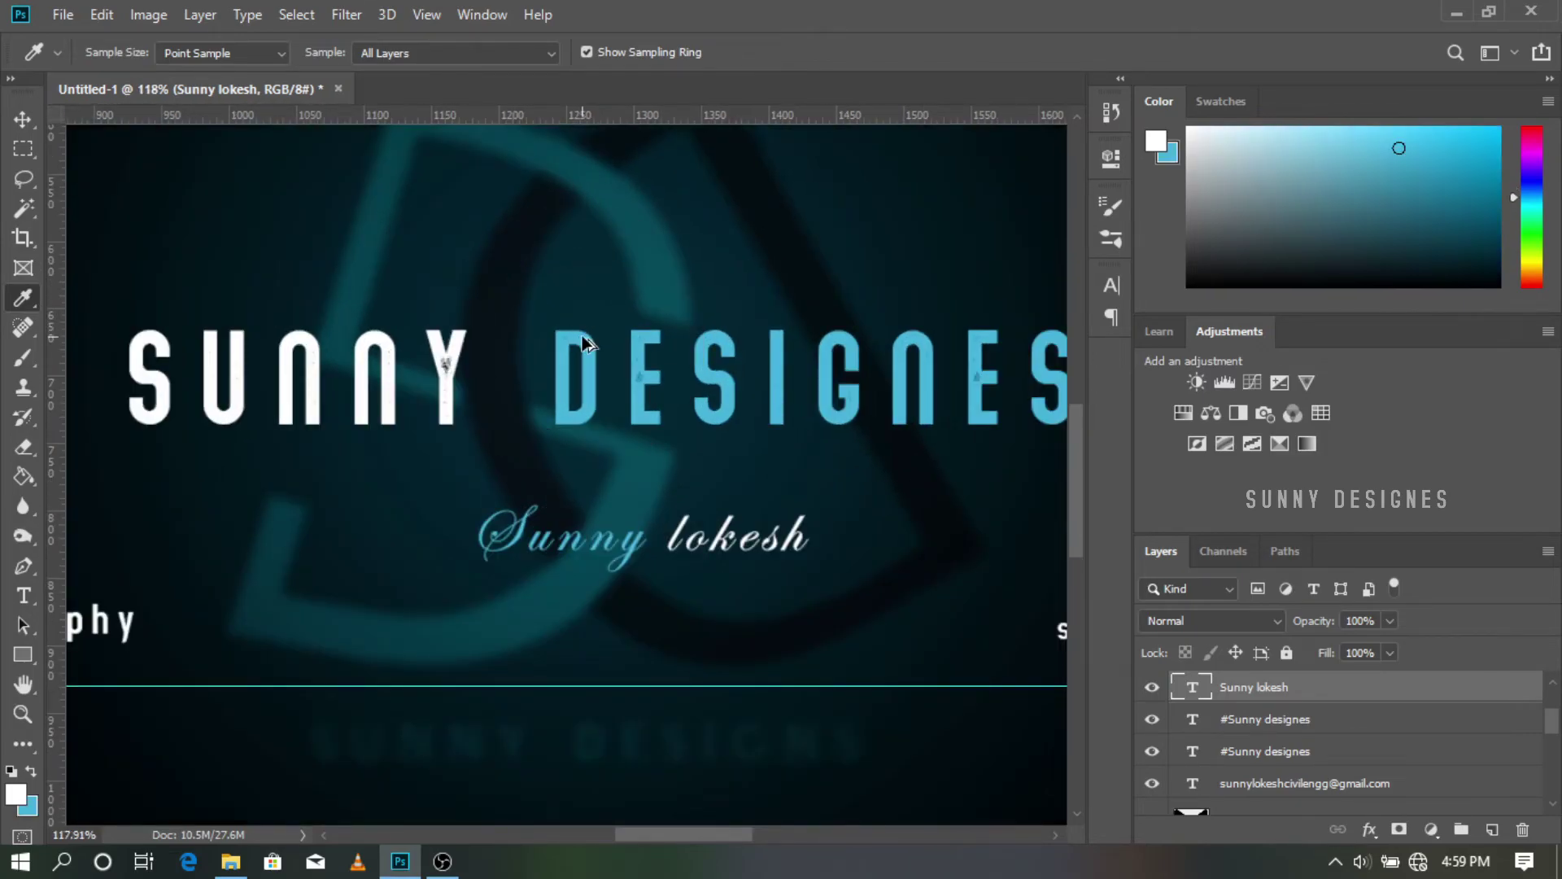
pyautogui.scroll(-8, 583, 340)
pyautogui.scroll(1, 676, 407)
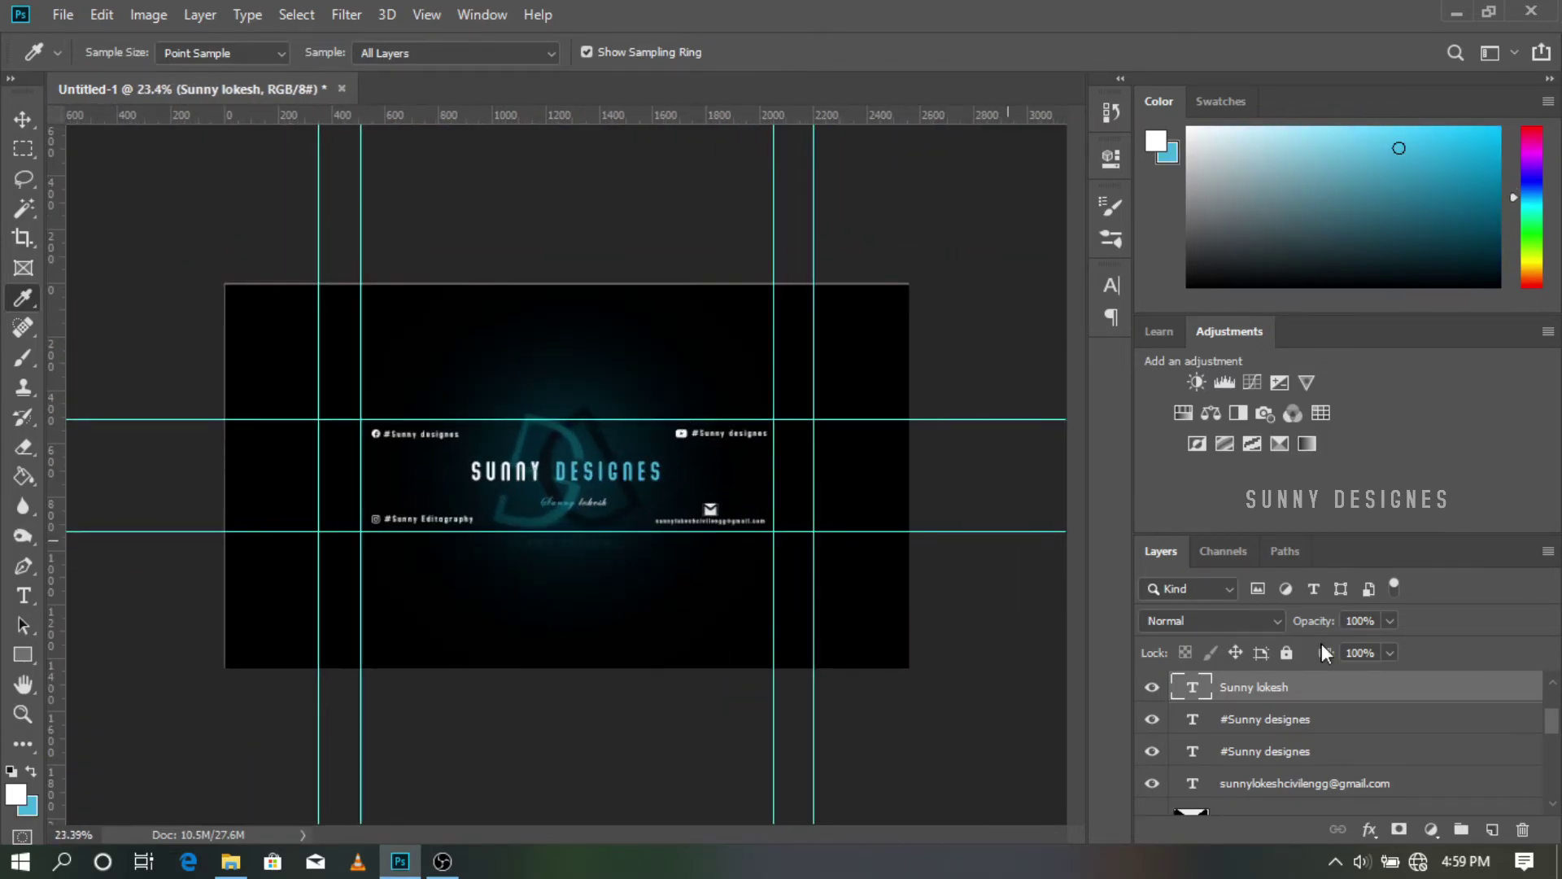
# Step: On a new layer, fade a blue gradient up from the banner's bottom edge
pyautogui.click(1492, 829)
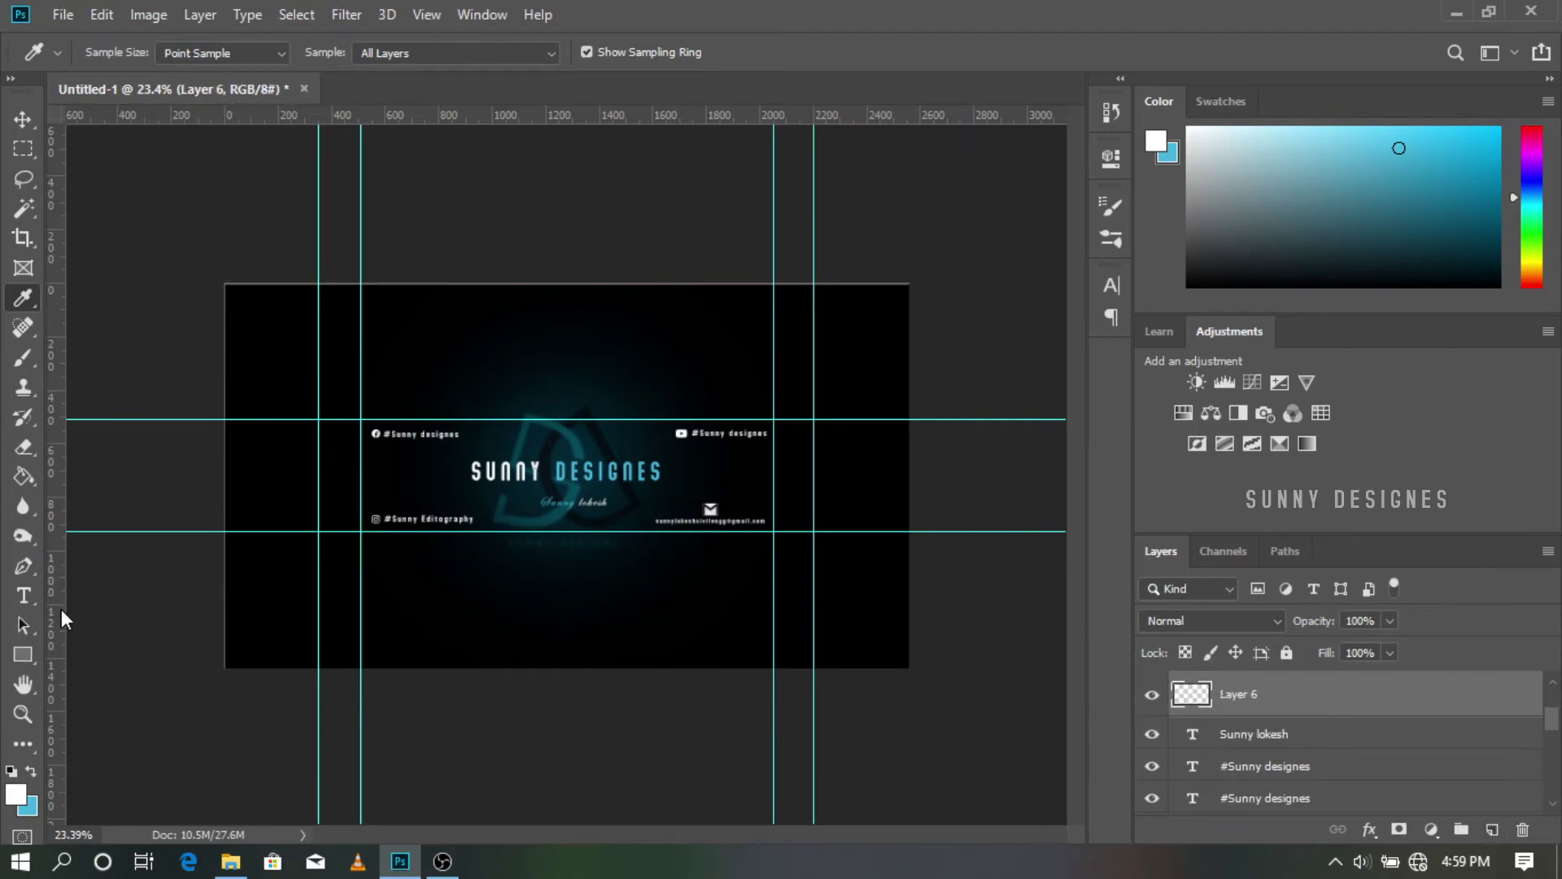
pyautogui.moveTo(31, 485)
pyautogui.mouseDown()
pyautogui.moveTo(113, 496)
pyautogui.moveTo(143, 478)
pyautogui.mouseUp()
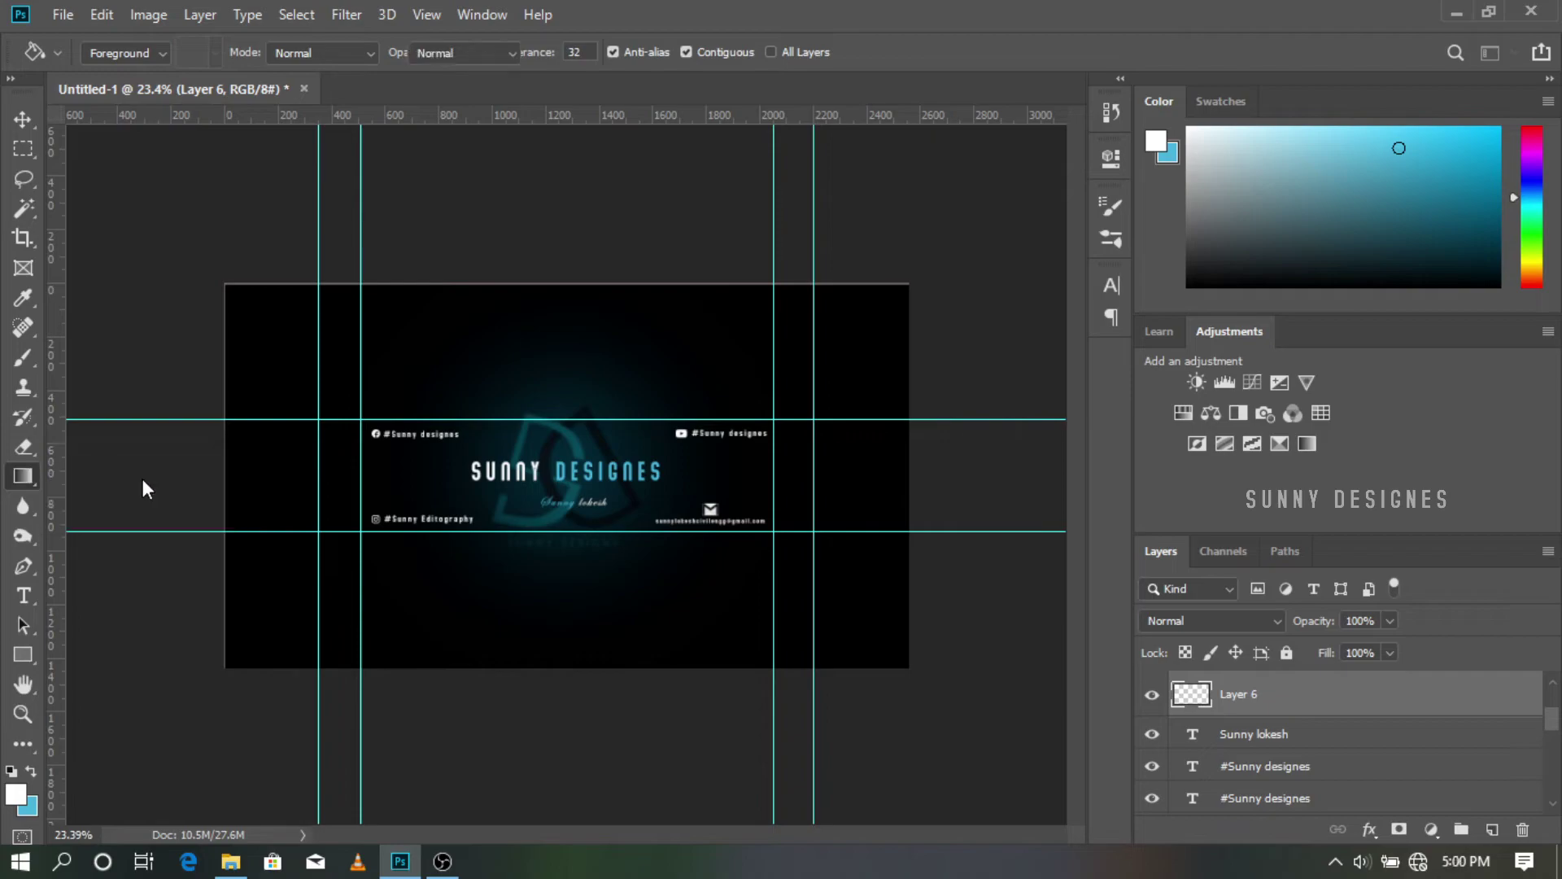
pyautogui.moveTo(547, 795); pyautogui.dragTo(550, 481)
pyautogui.hotkey('ctrl', 'z')
pyautogui.click(31, 774)
pyautogui.moveTo(582, 771); pyautogui.dragTo(584, 530)
pyautogui.scroll(1, 803, 544)
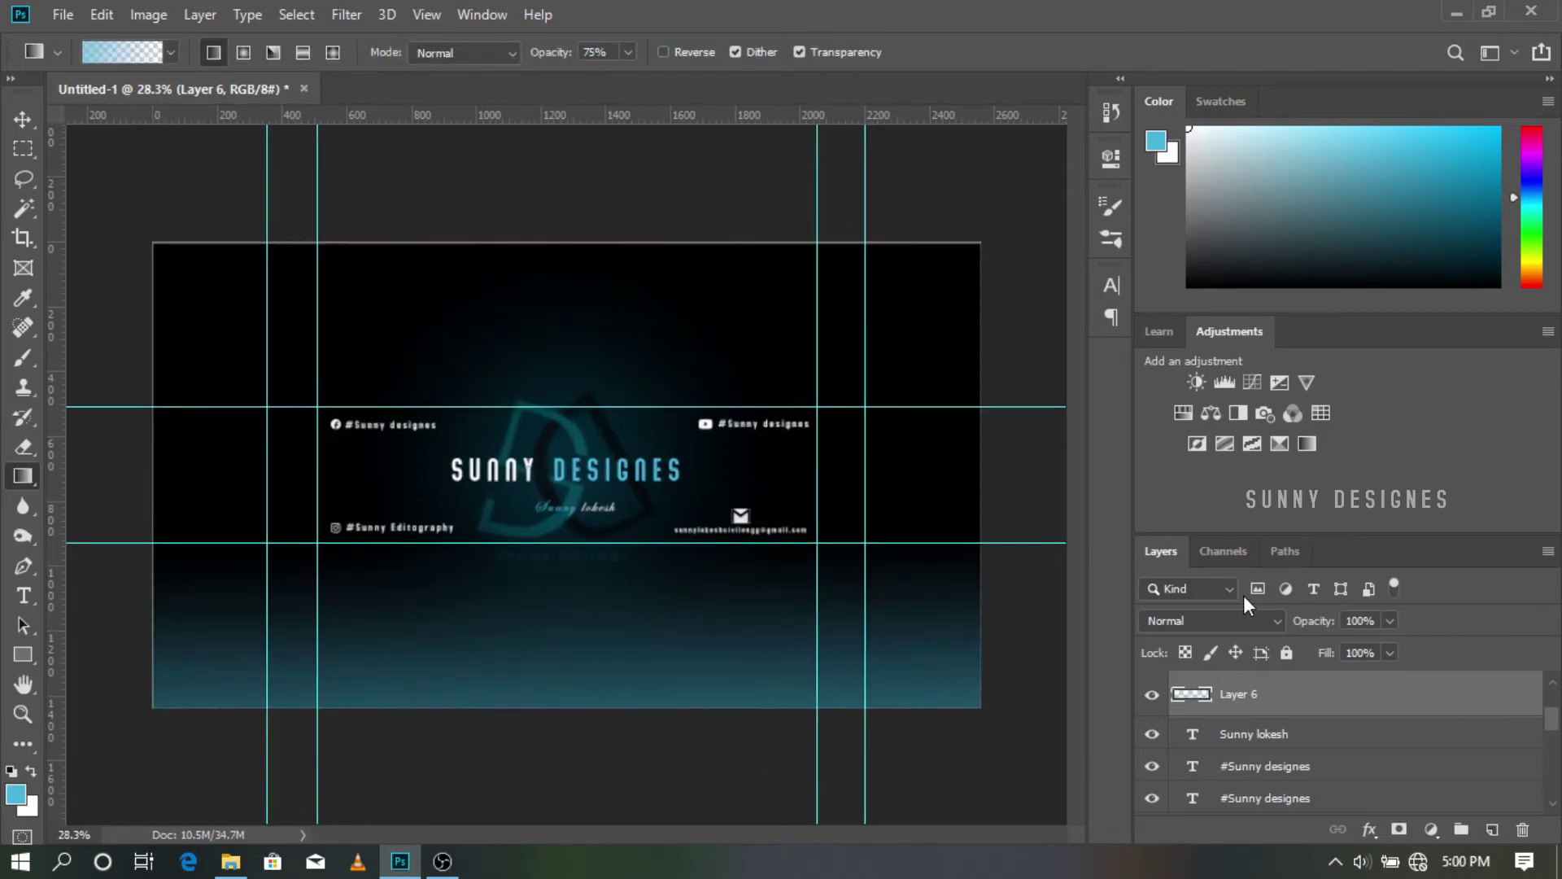
# Step: Set the gradient layer's blend mode to Hard Light
pyautogui.click(1390, 621)
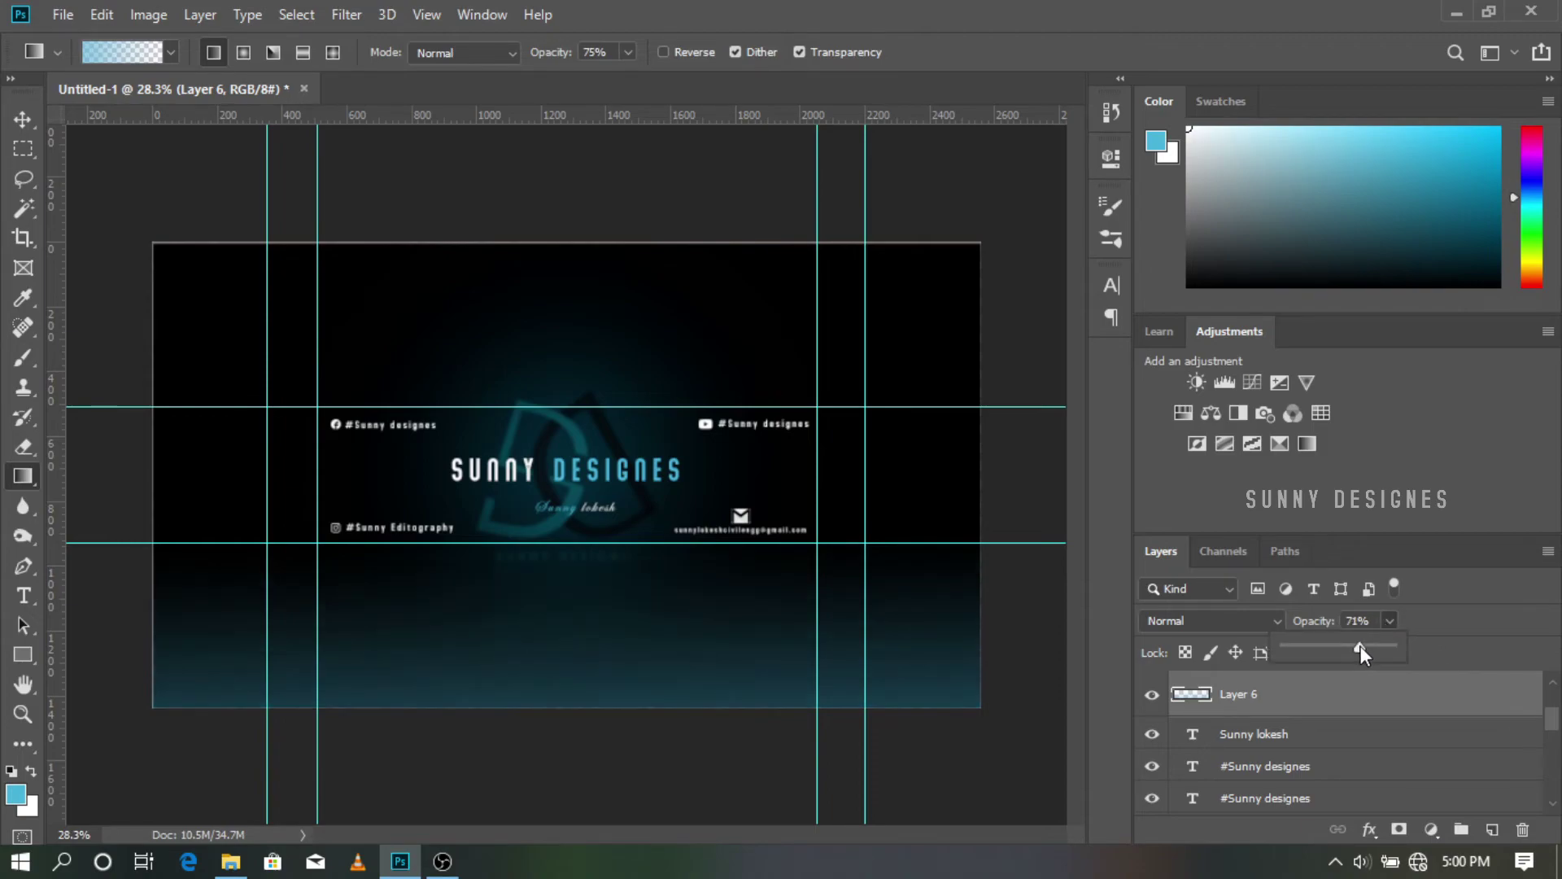
pyautogui.click(1188, 617)
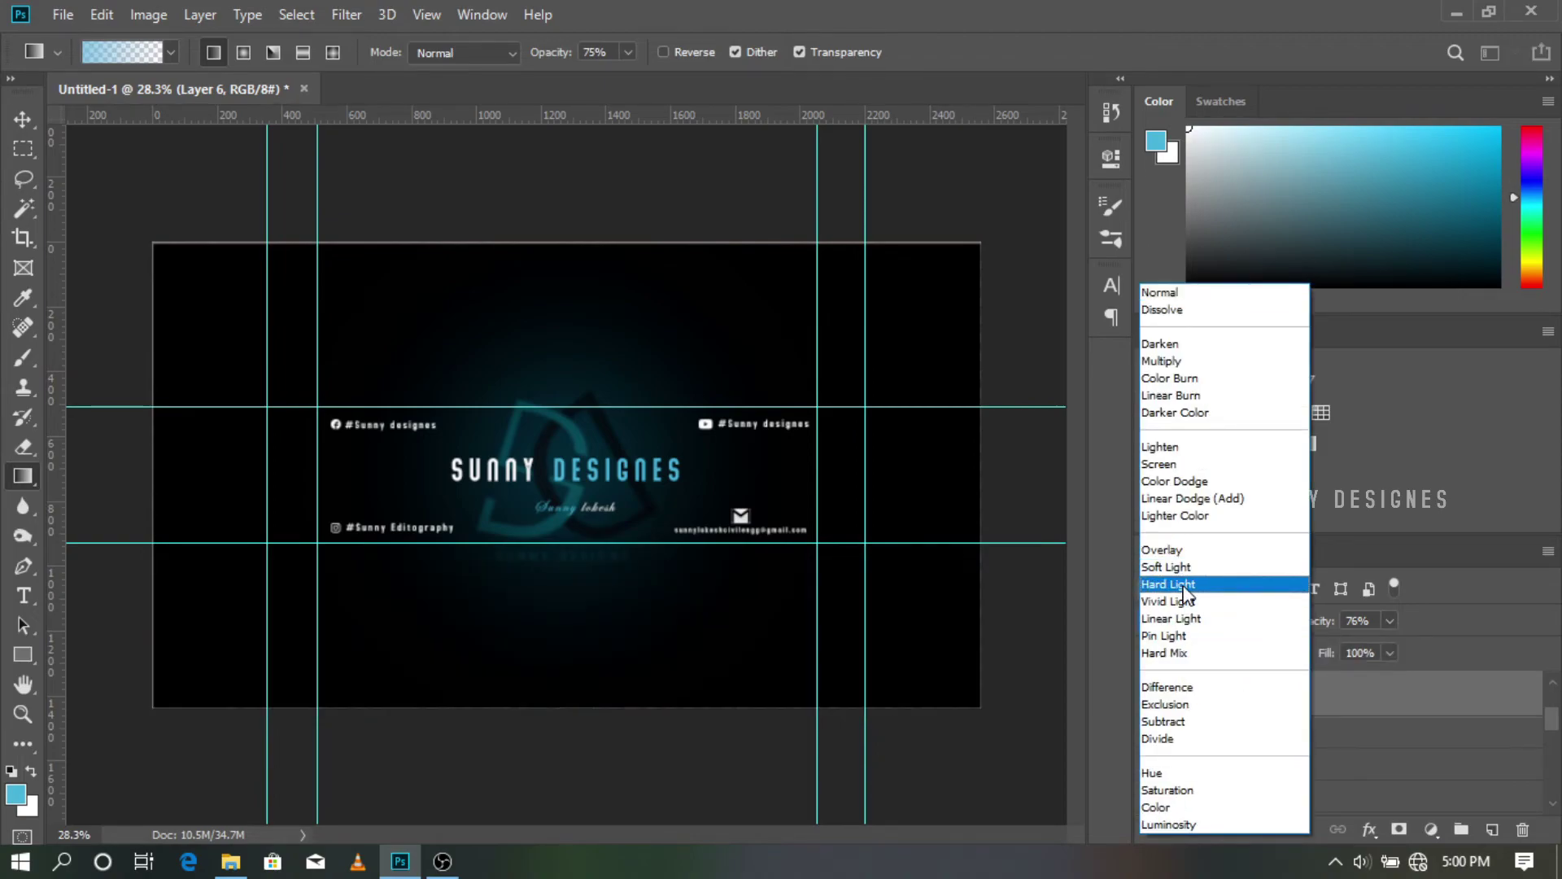
pyautogui.click(1185, 585)
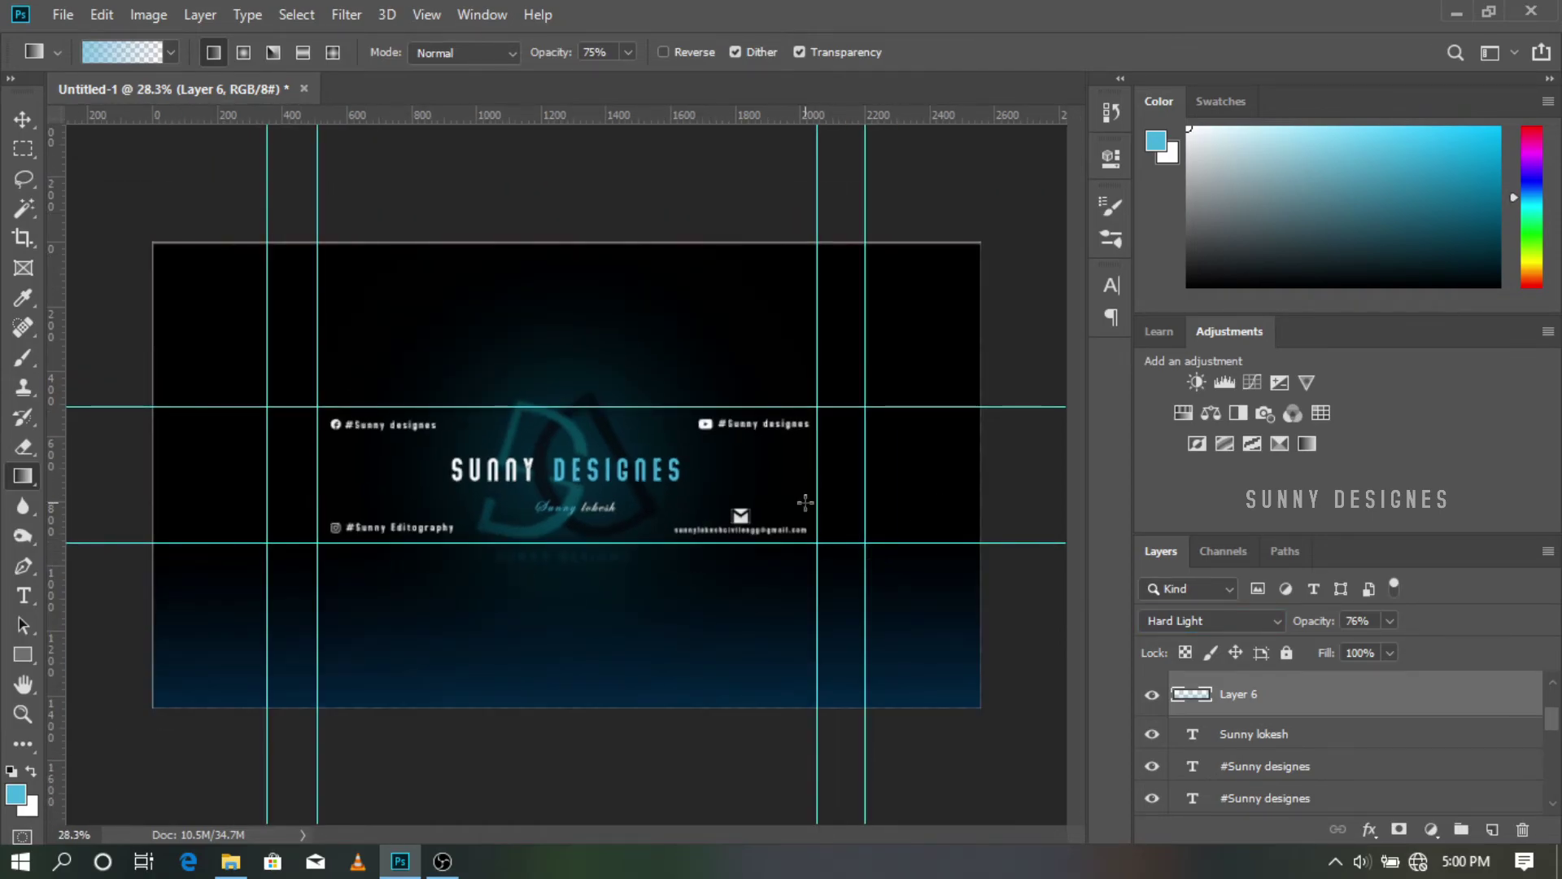
# Step: Fade blue gradients in from the top, right and left edges as well
pyautogui.scroll(-3, 807, 460)
pyautogui.moveTo(596, 240); pyautogui.dragTo(588, 348)
pyautogui.moveTo(1015, 495); pyautogui.dragTo(777, 497)
pyautogui.moveTo(130, 493); pyautogui.dragTo(358, 494)
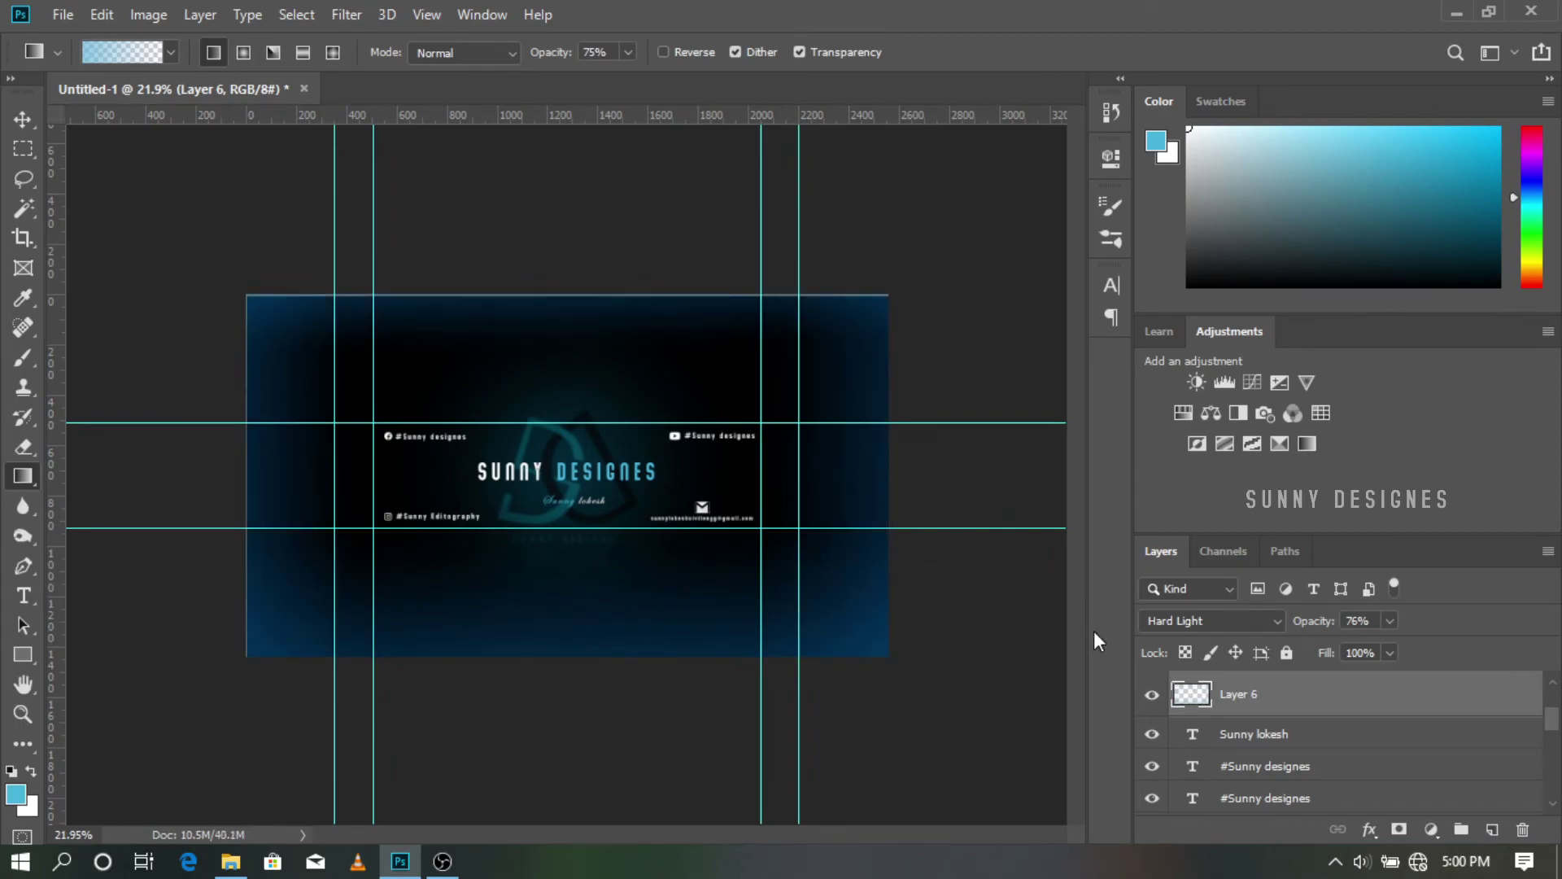
# Step: Reduce the Layer 6 edge glow to 60% opacity and review the banner
pyautogui.click(1389, 621)
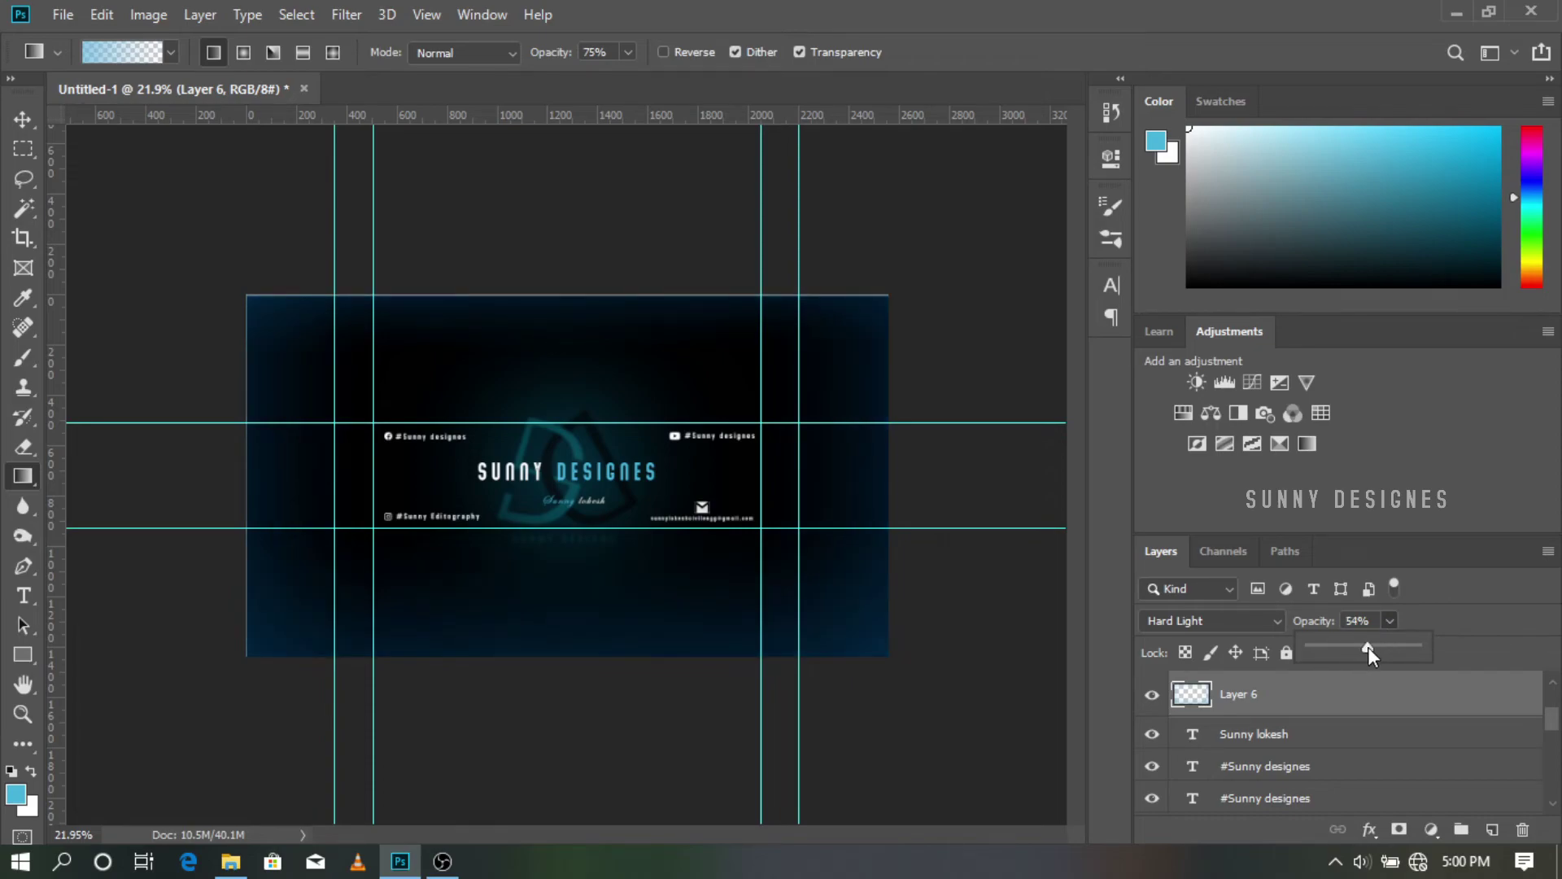
pyautogui.moveTo(1367, 648); pyautogui.dragTo(1374, 651)
pyautogui.scroll(1, 942, 575)
pyautogui.click(942, 576)
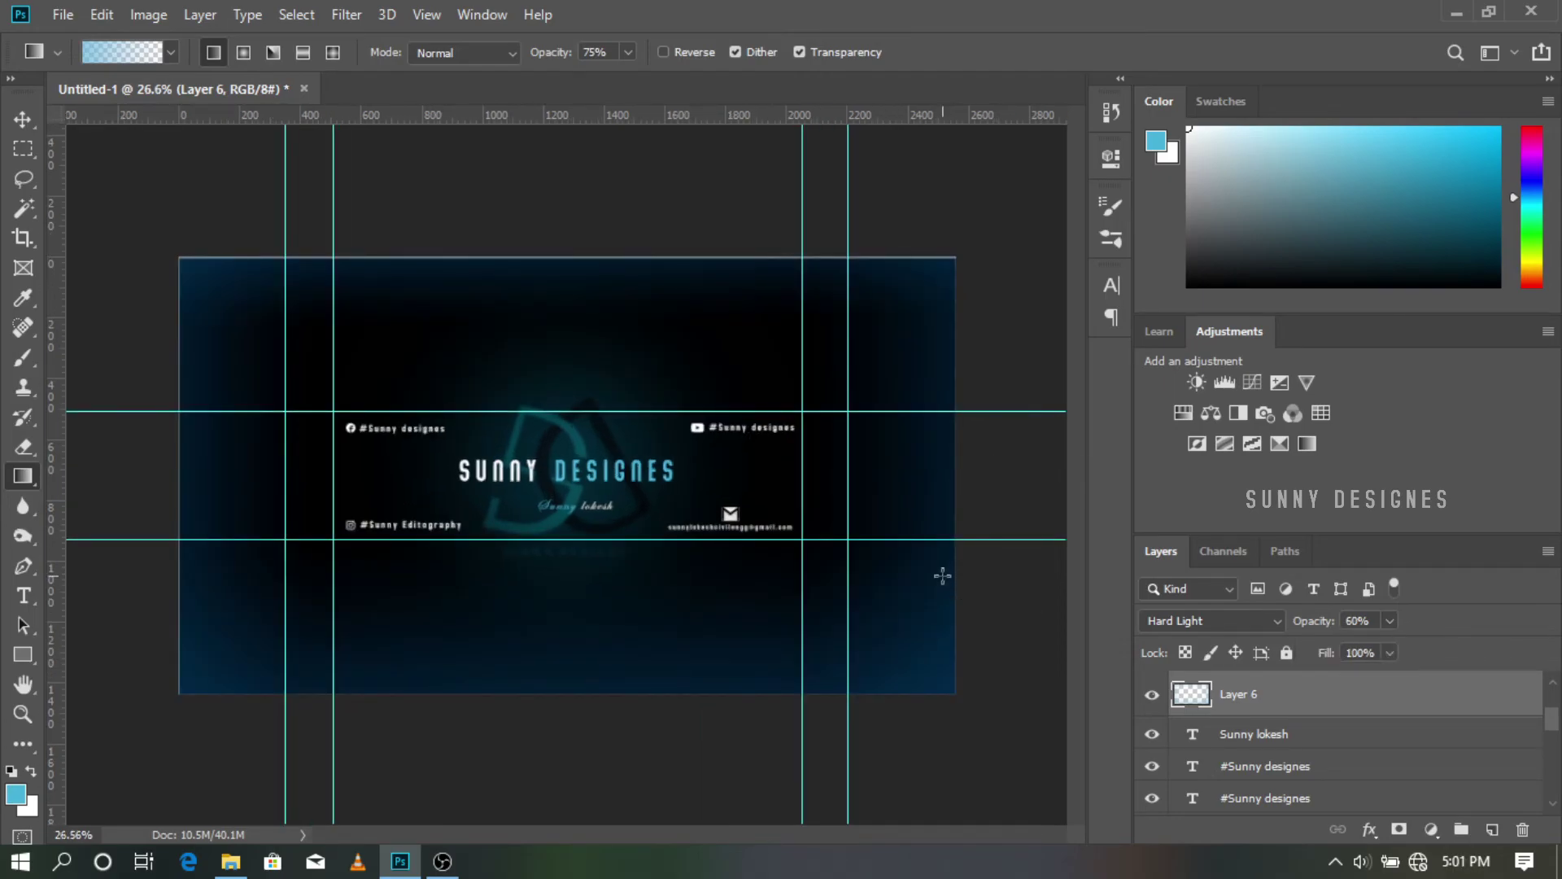
pyautogui.scroll(1, 942, 575)
pyautogui.scroll(2, 950, 579)
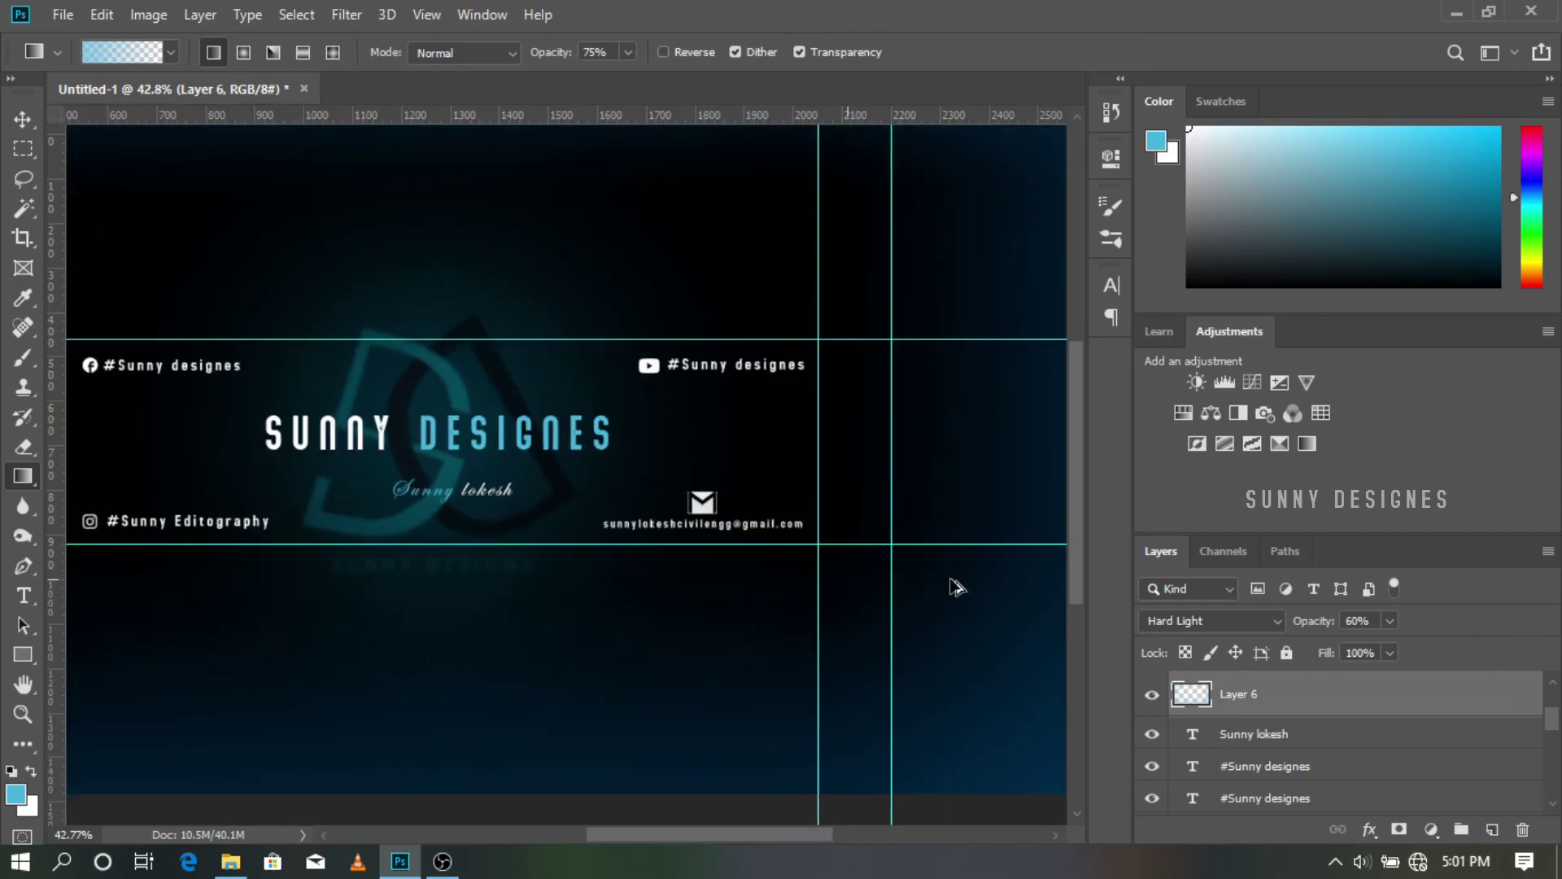
pyautogui.scroll(-4, 945, 592)
pyautogui.scroll(2, 946, 598)
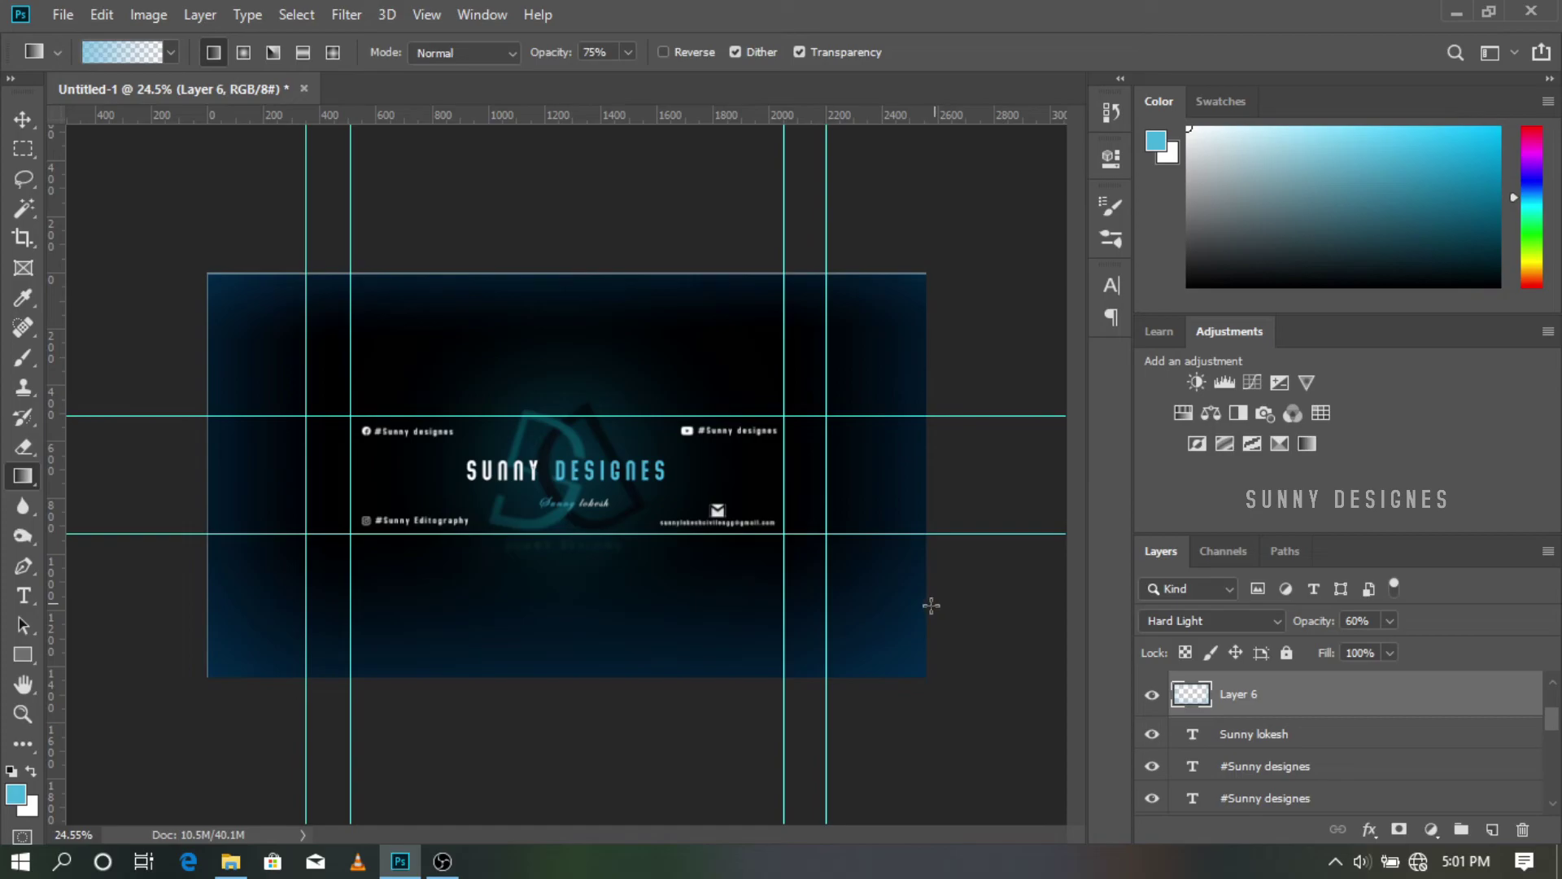
pyautogui.scroll(1, 919, 637)
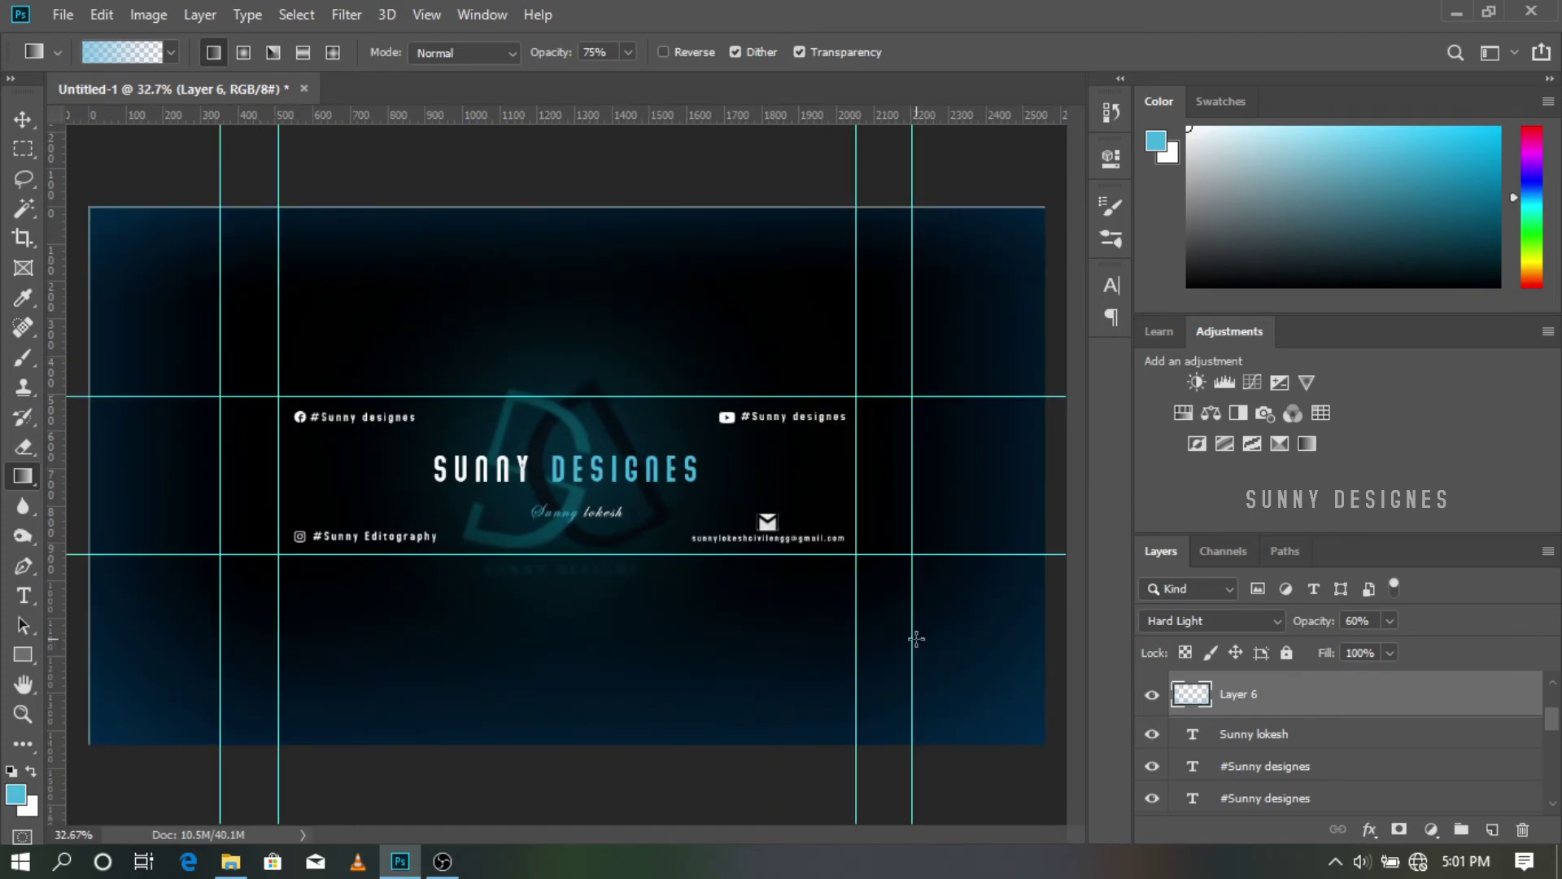
pyautogui.scroll(-2, 919, 642)
pyautogui.scroll(2, 921, 646)
pyautogui.scroll(-2, 916, 640)
pyautogui.scroll(2, 918, 642)
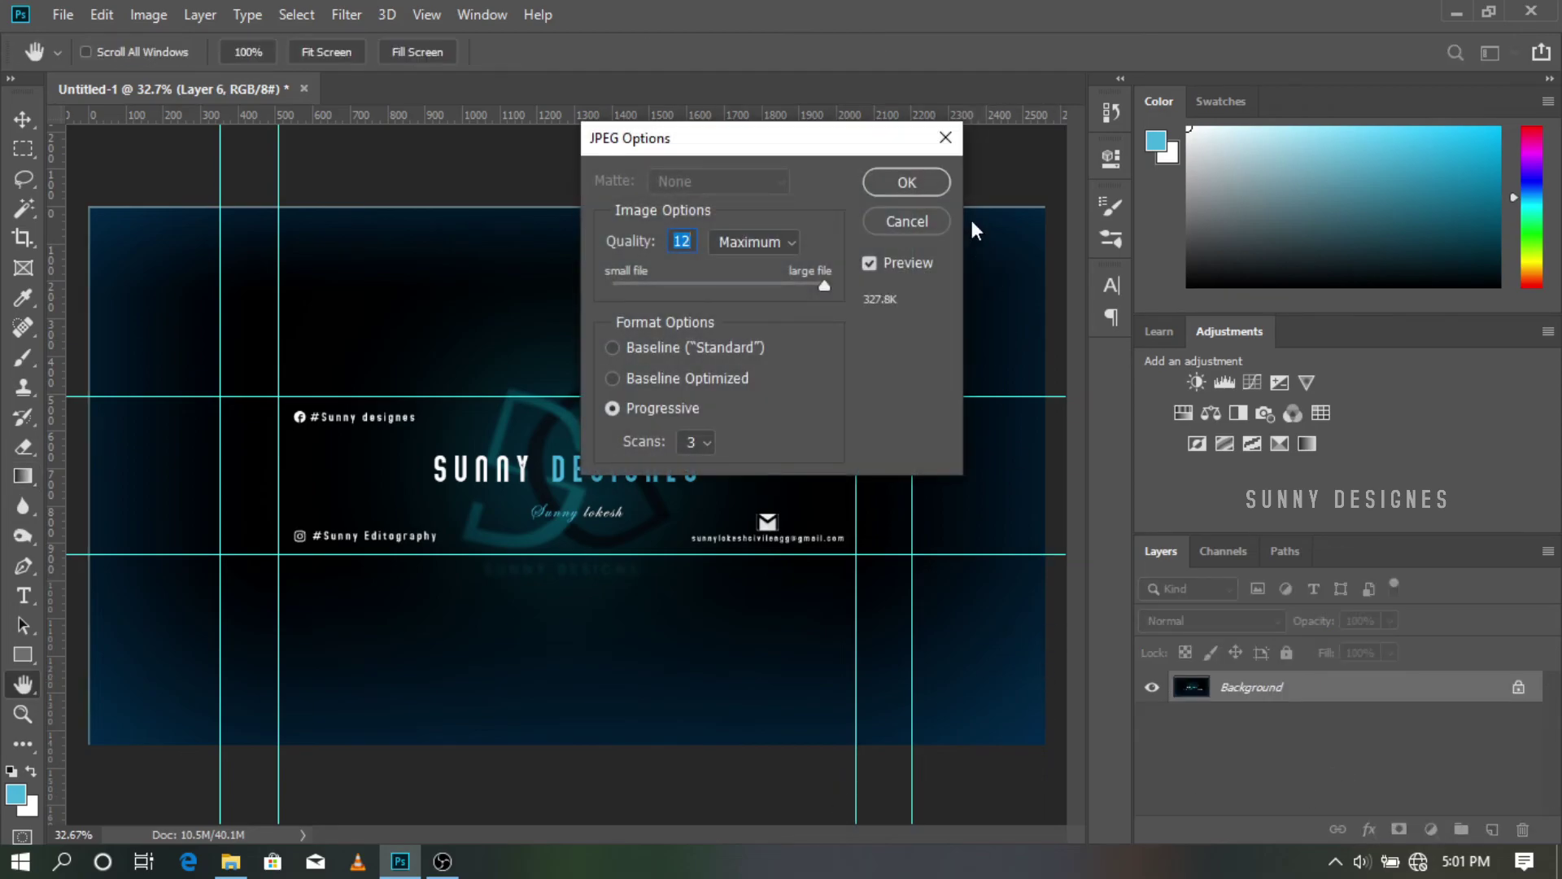
# Step: Confirm JPEG Options at Quality 12 Maximum, Progressive, to save the banner
pyautogui.click(906, 182)
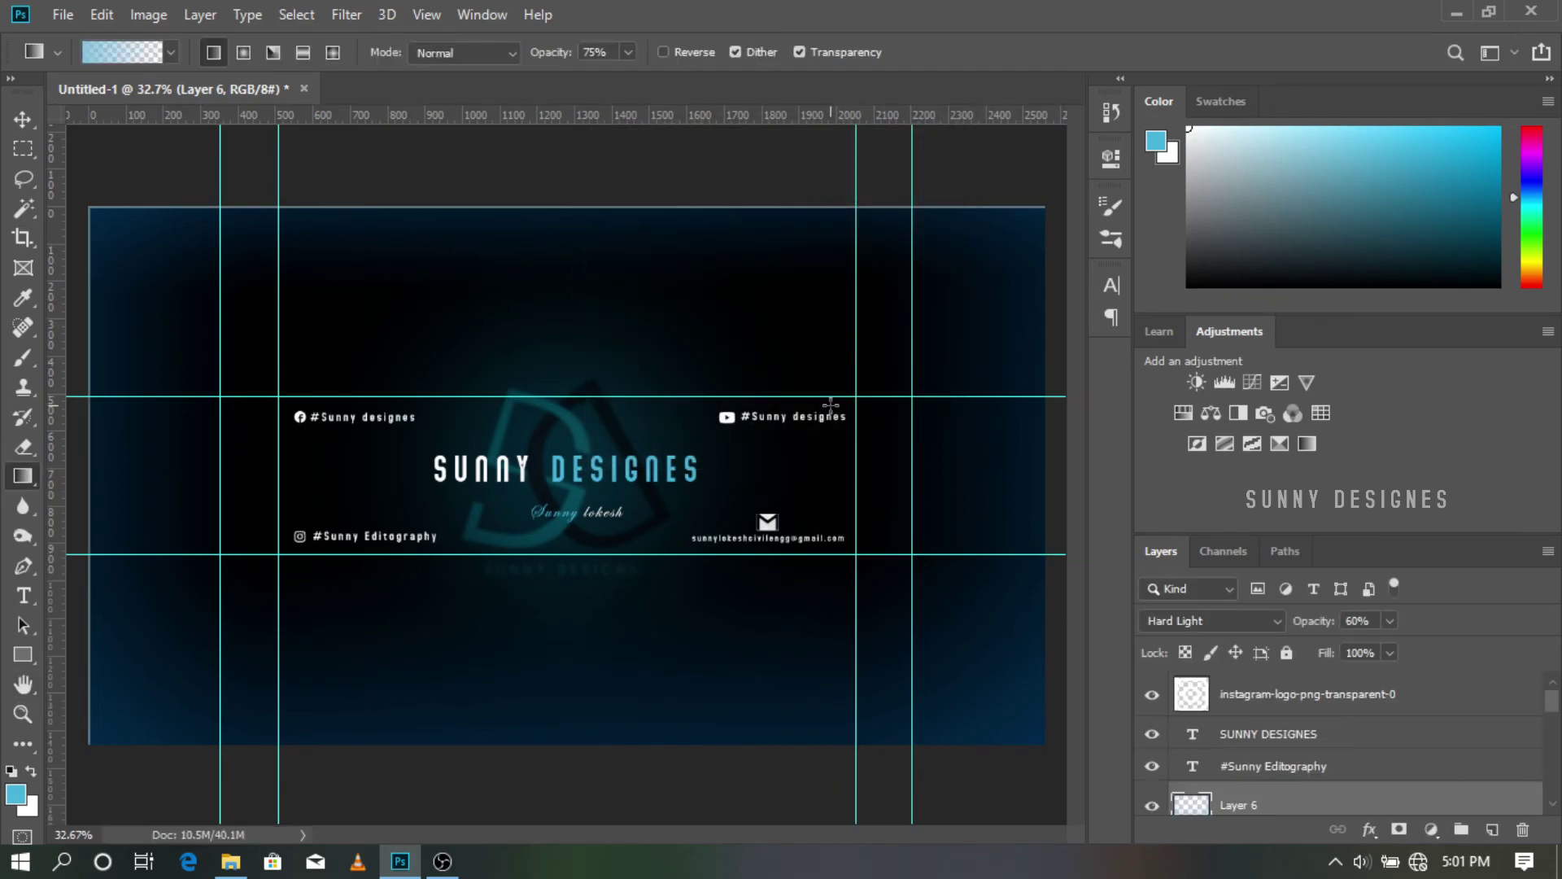
pyautogui.scroll(1, 819, 422)
pyautogui.scroll(-2, 819, 421)
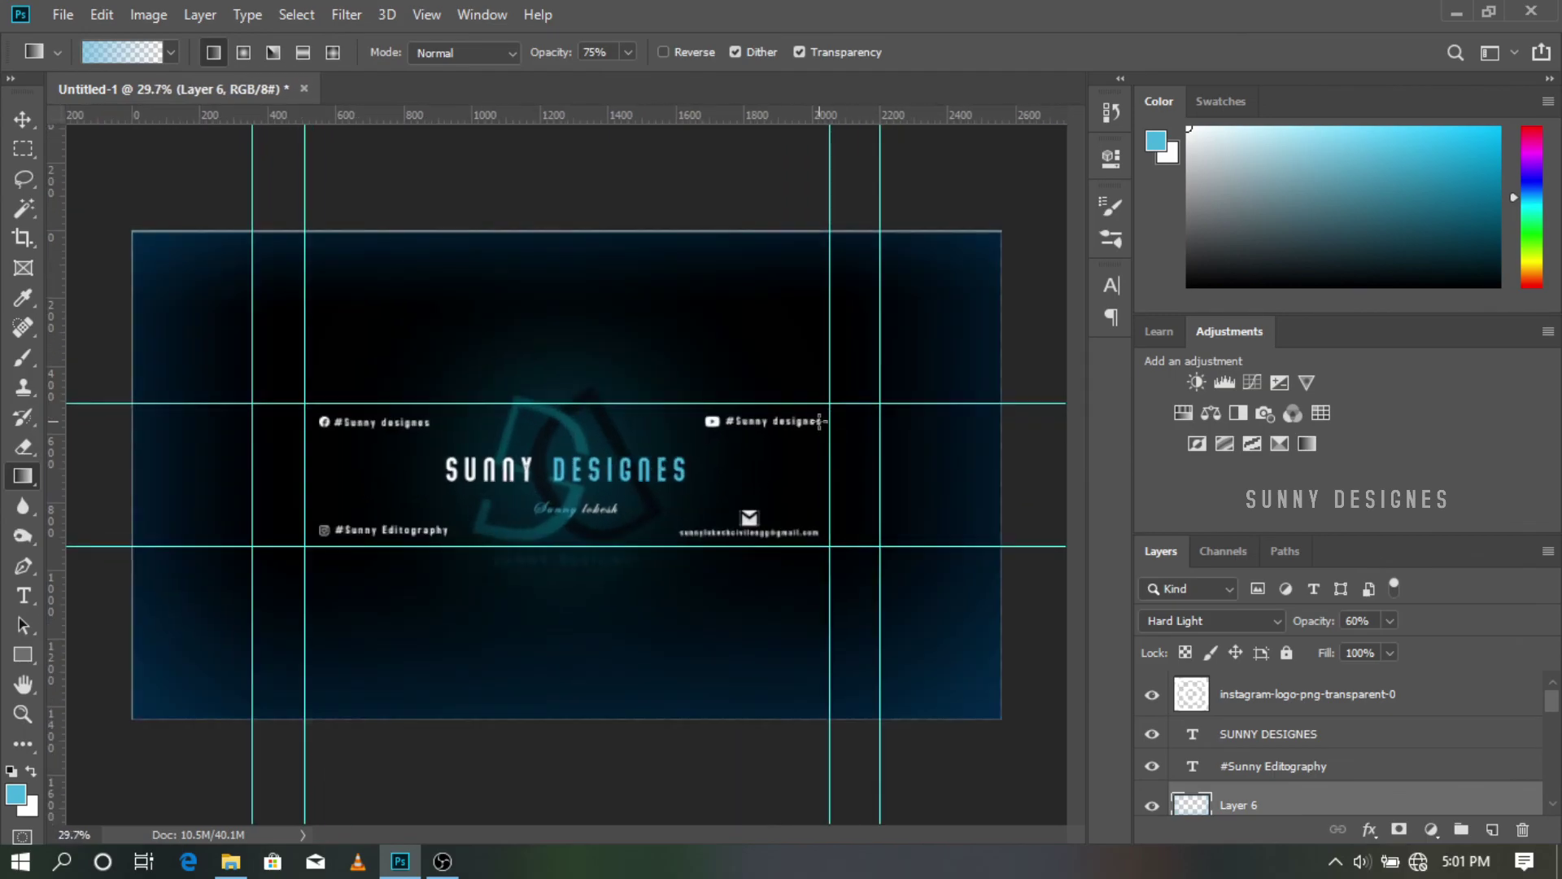